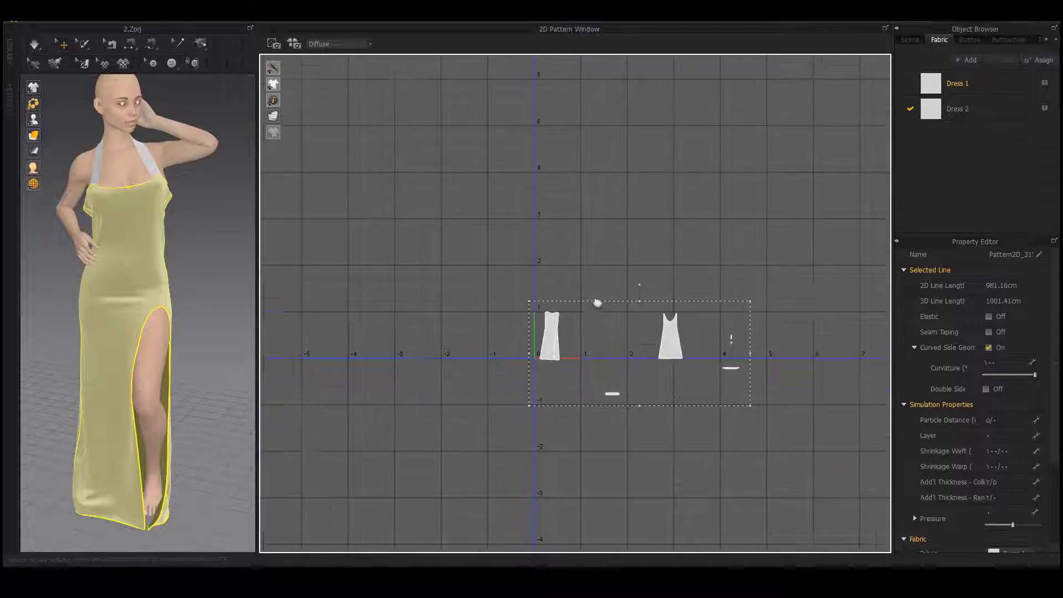
Step: Place the front dress pattern with the slit inside the first UV tile, its hem at the base and its side near the origin
mouse_move(594, 257)
mouse_down()
mouse_move(584, 206)
mouse_move(581, 242)
mouse_up()
click(737, 224)
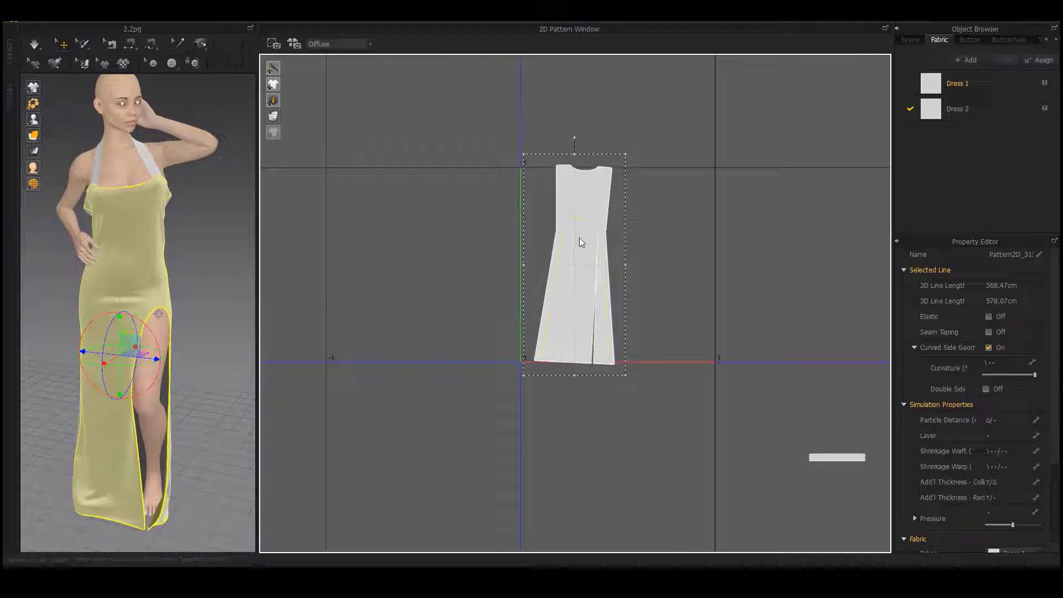
drag(570, 137, 568, 138)
scroll(581, 209, down, 5)
middle_drag(703, 218, 594, 218)
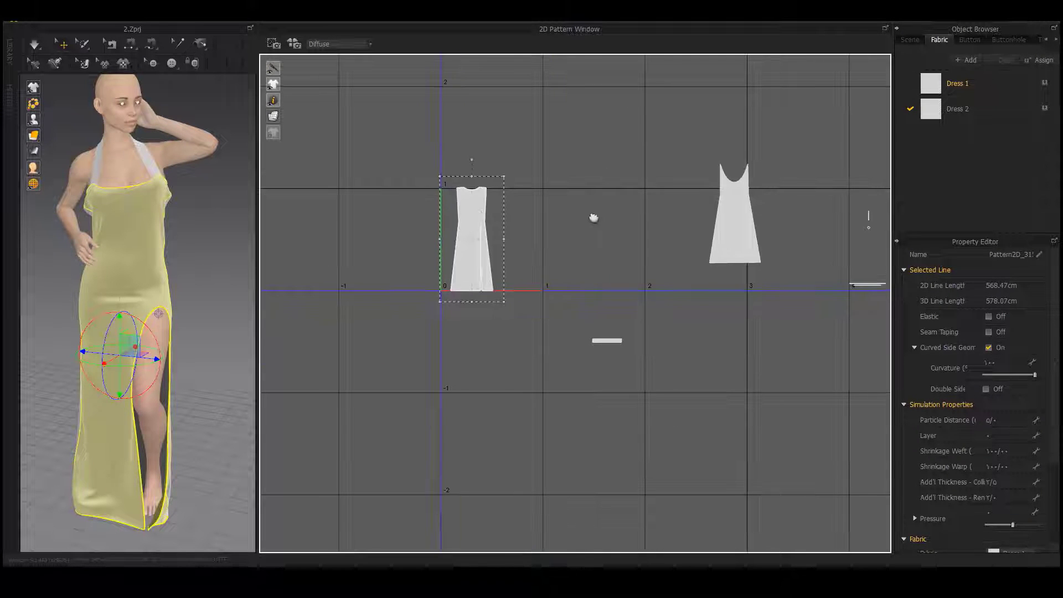
Step: Move the back dress pattern directly beside the front pattern, with its hem on the UV tile's baseline
click(735, 229)
key(ctrl+c)
key(ctrl+v)
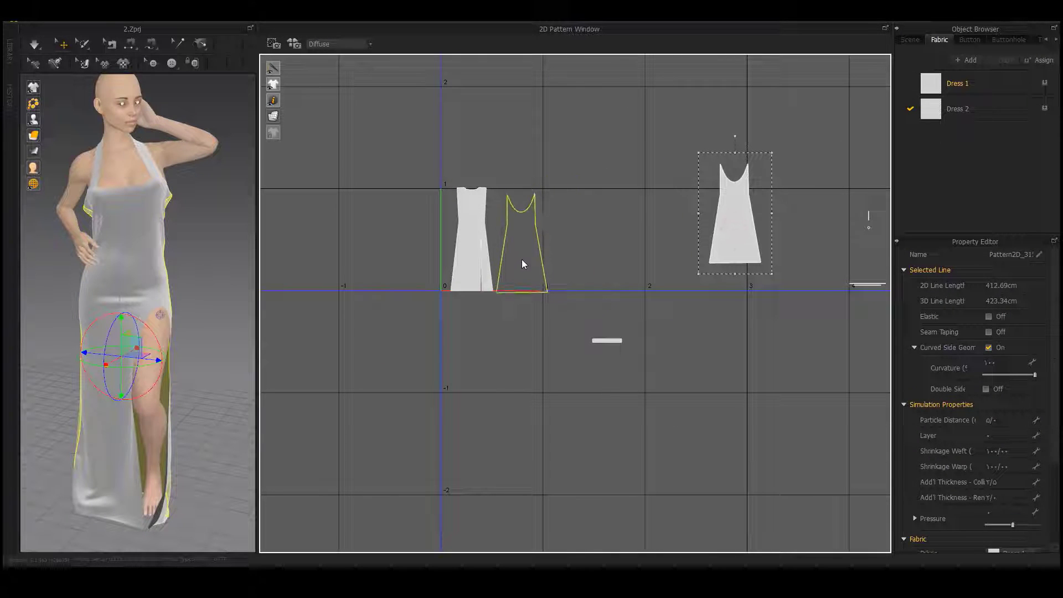
click(522, 262)
scroll(514, 277, up, 10)
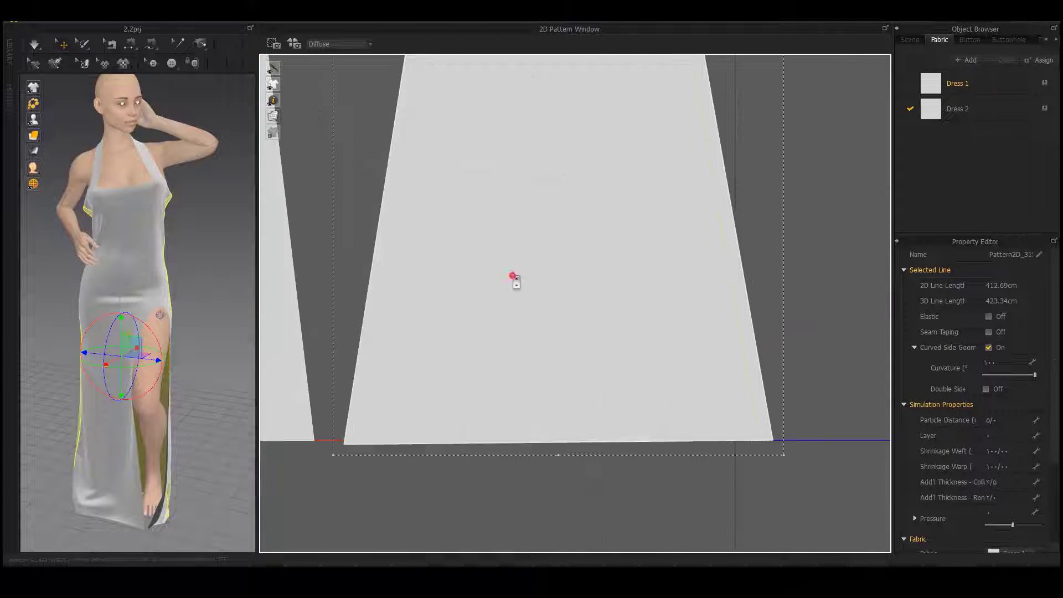
scroll(487, 275, down, 10)
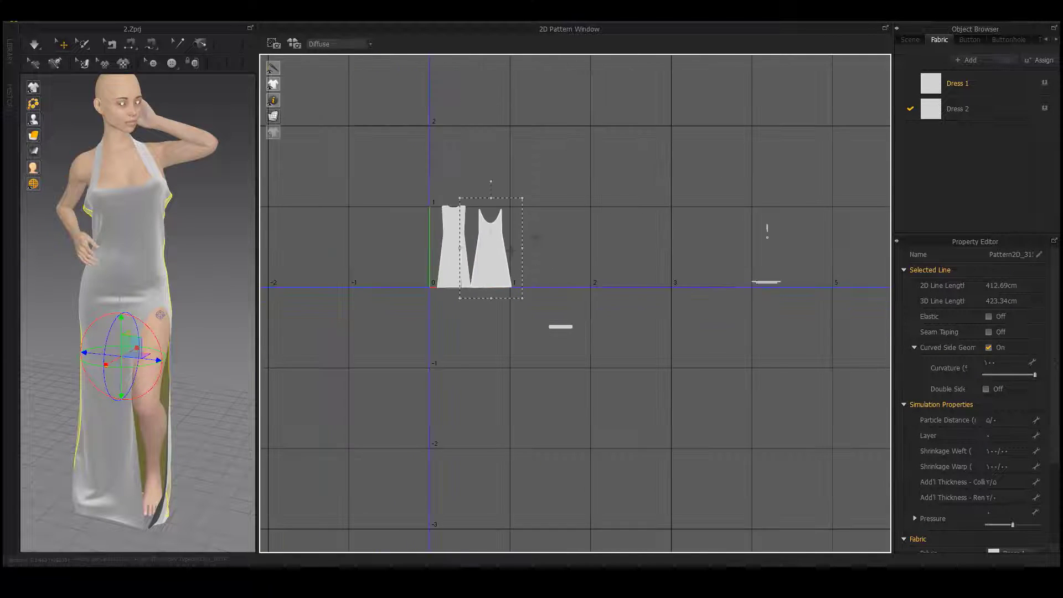
Step: Move the thin strips, the small ring and the neck strap rectangle beside the back dress pattern
click(705, 317)
click(766, 282)
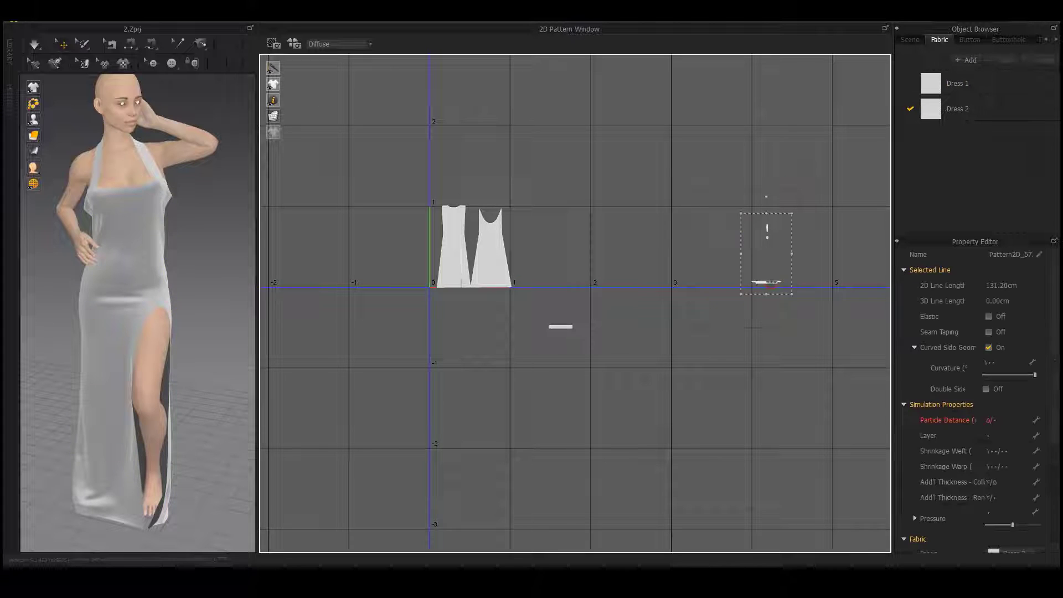
click(559, 327)
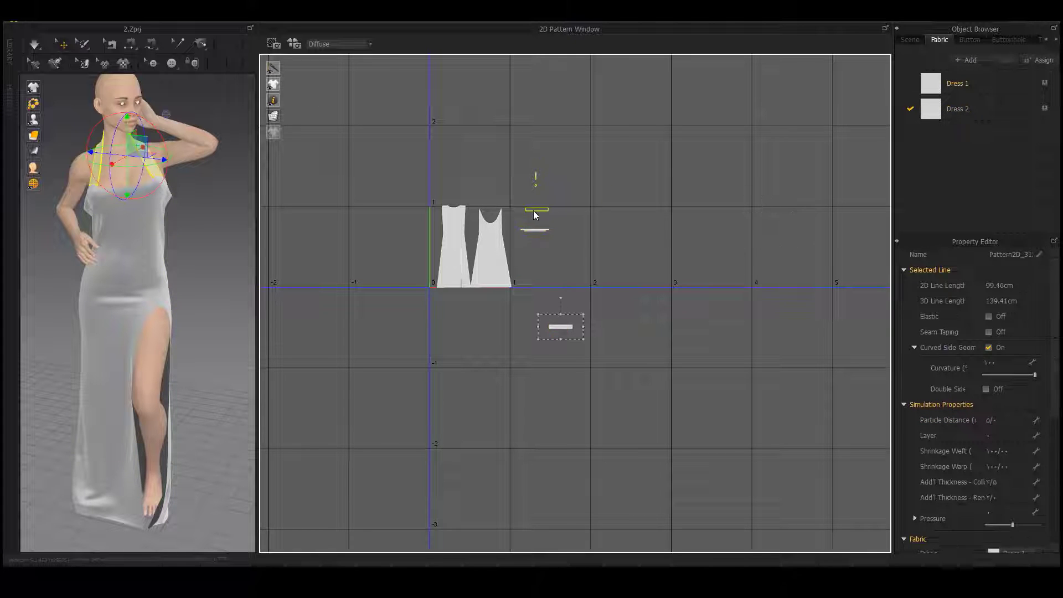
click(412, 332)
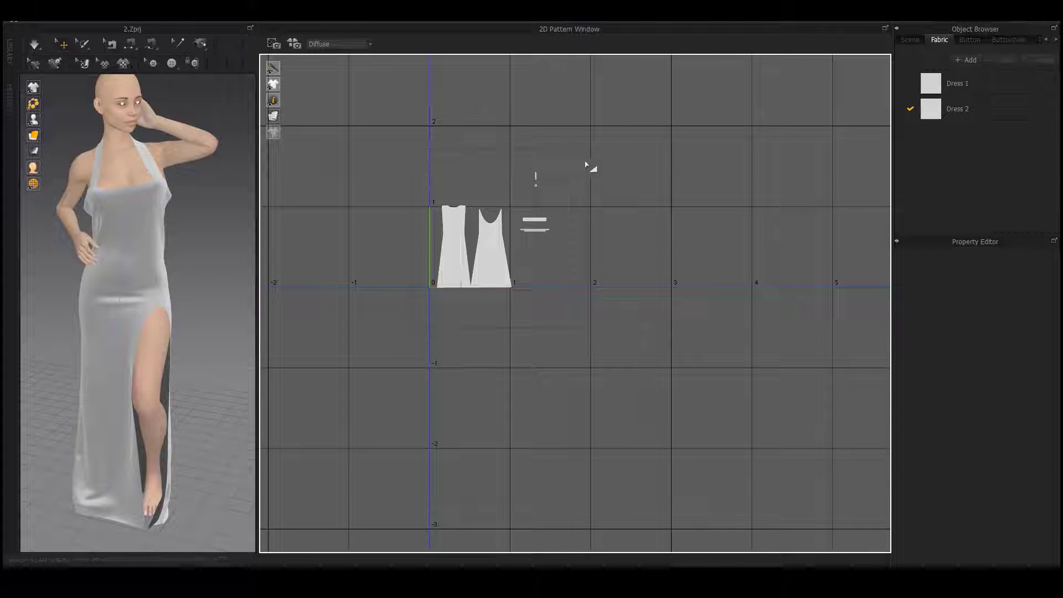
Step: Scale all patterns together and align their lower corner with the UV origin, keeping the two dress patterns within the first tile
key(ctrl+a)
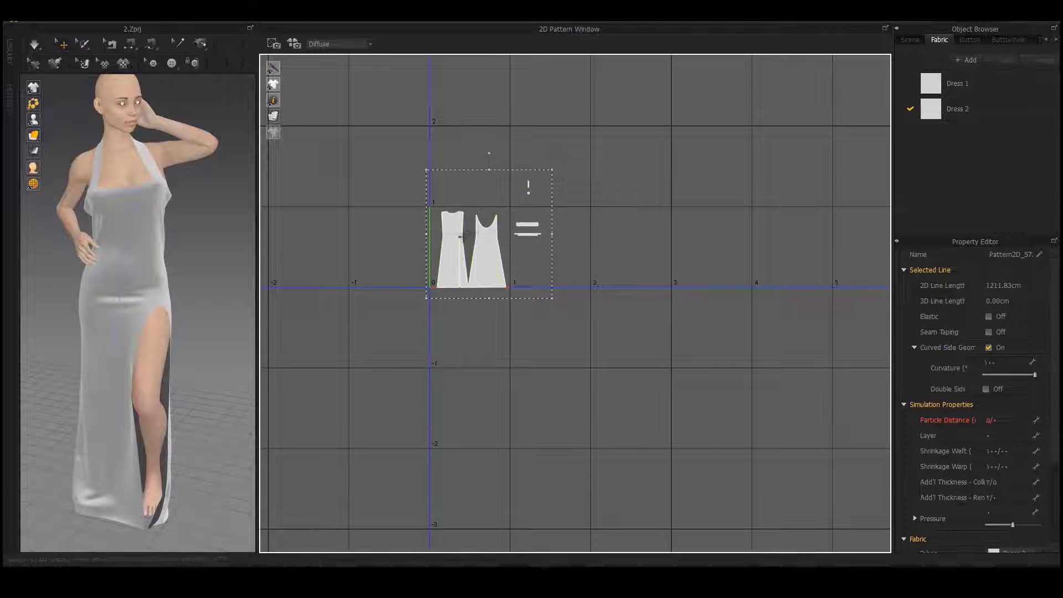
scroll(437, 271, up, 7)
scroll(500, 185, up, 3)
click(394, 282)
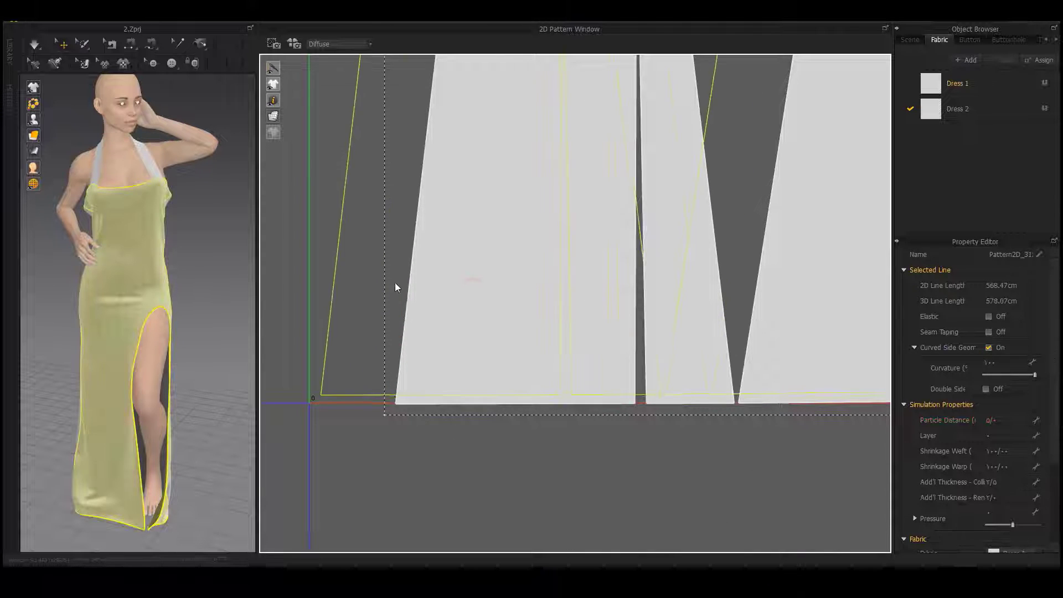
scroll(390, 288, down, 6)
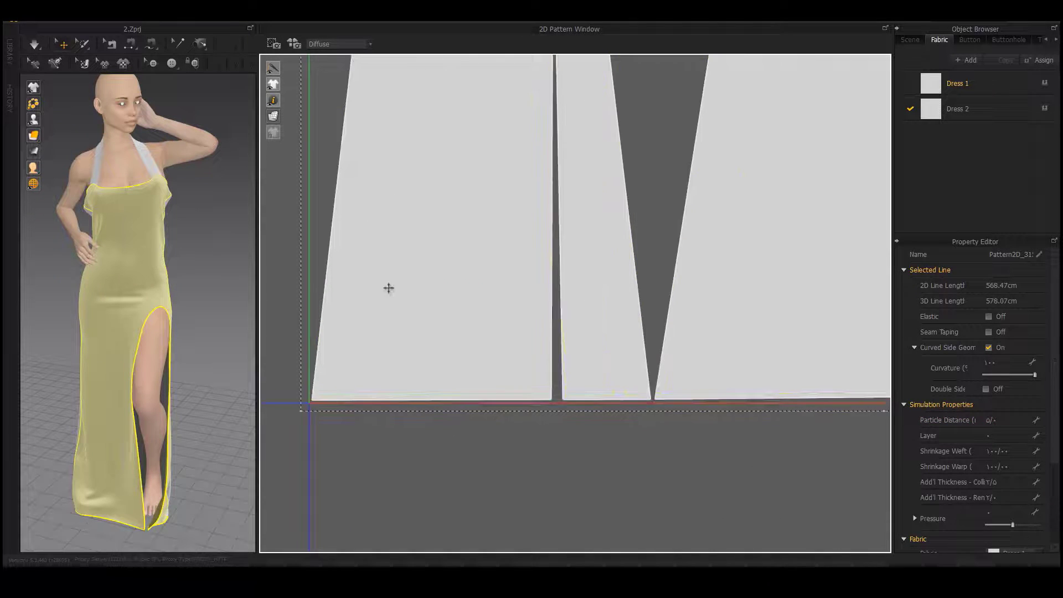
middle_drag(581, 161, 568, 265)
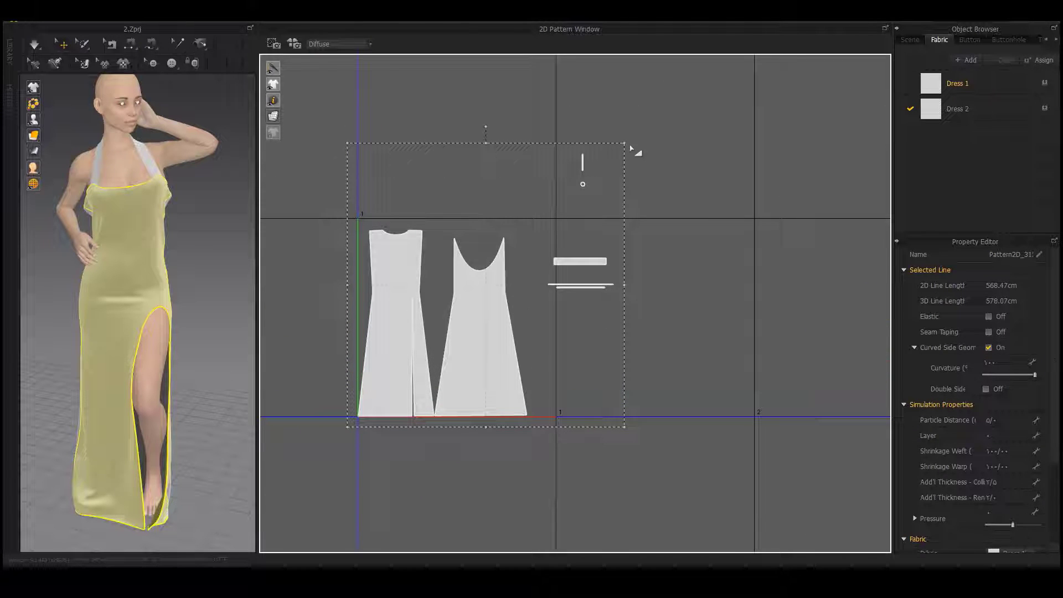
drag(629, 143, 652, 130)
scroll(398, 234, up, 6)
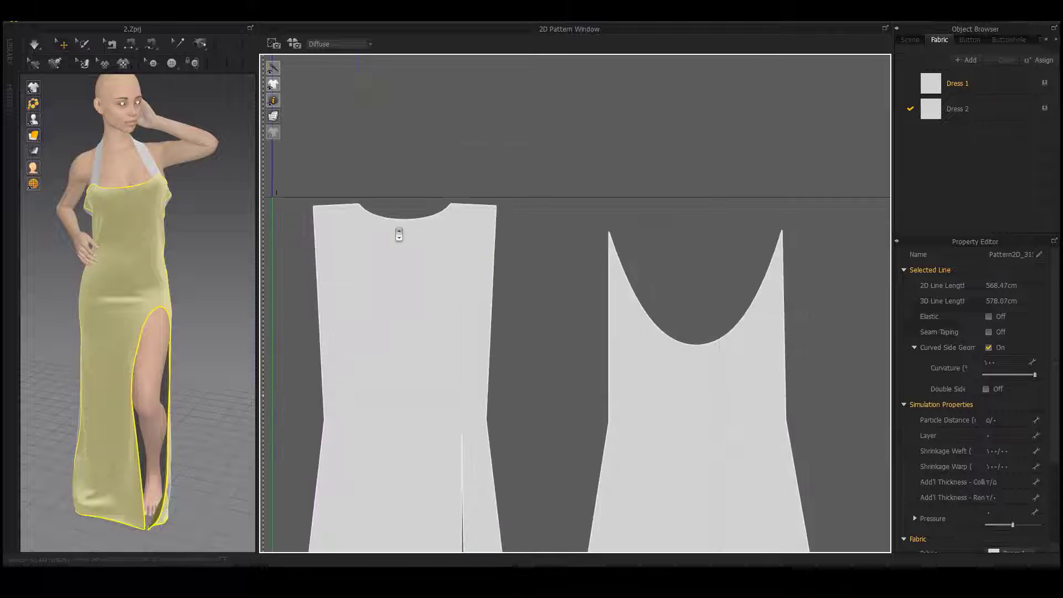
scroll(399, 234, down, 4)
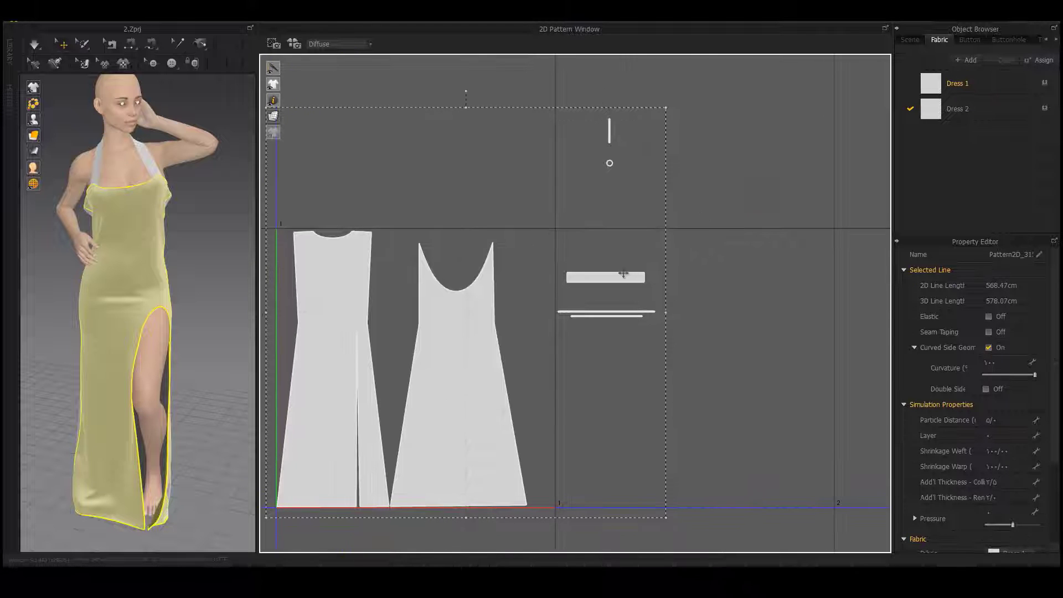
Step: Rotate the neck strap rectangle to vertical and place it beside the top of the back dress pattern
drag(574, 275, 482, 237)
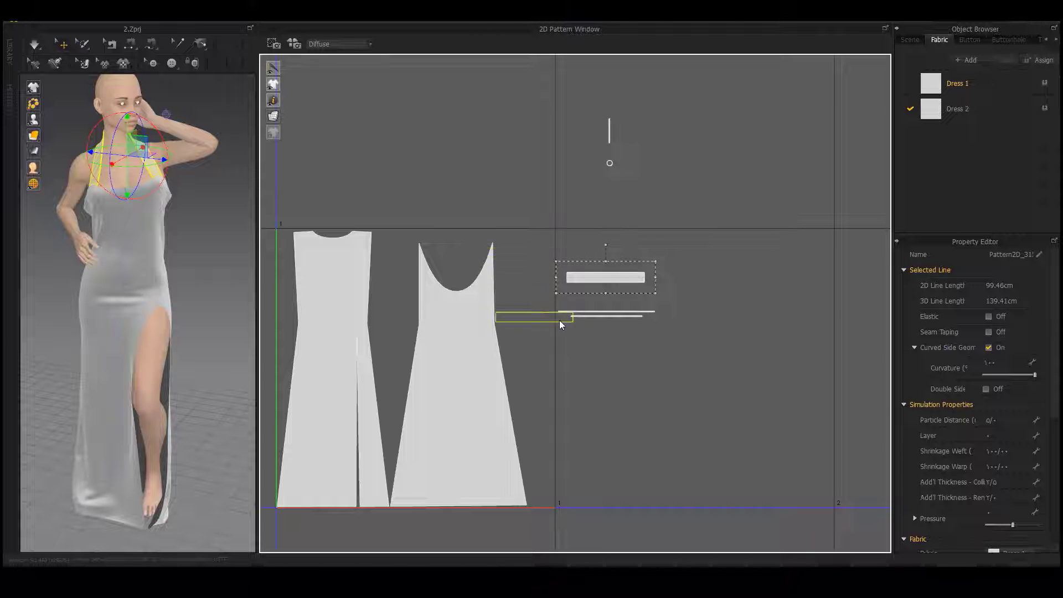
drag(561, 324, 565, 356)
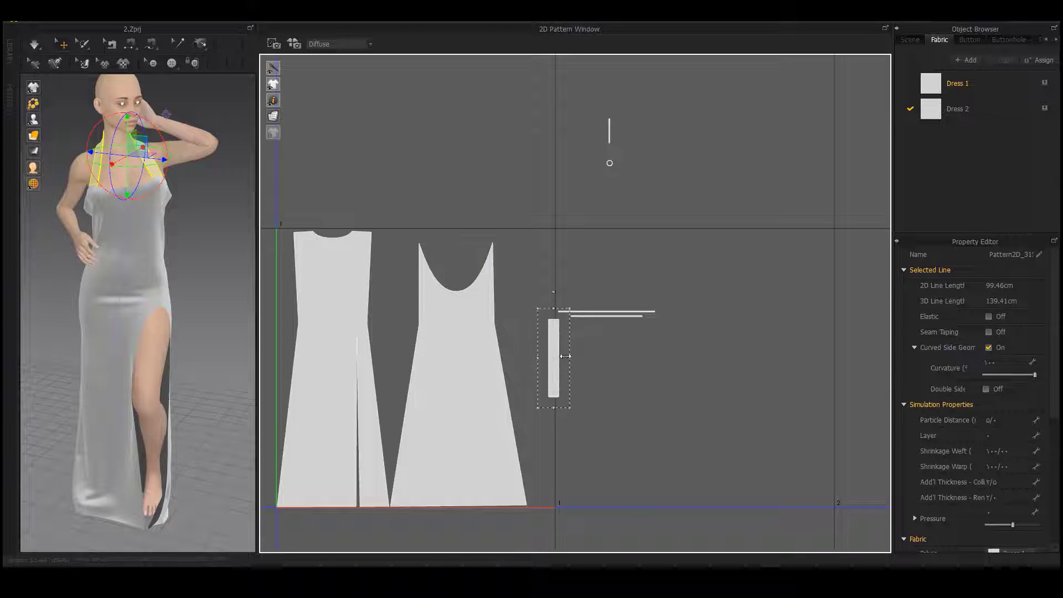
drag(513, 269, 500, 270)
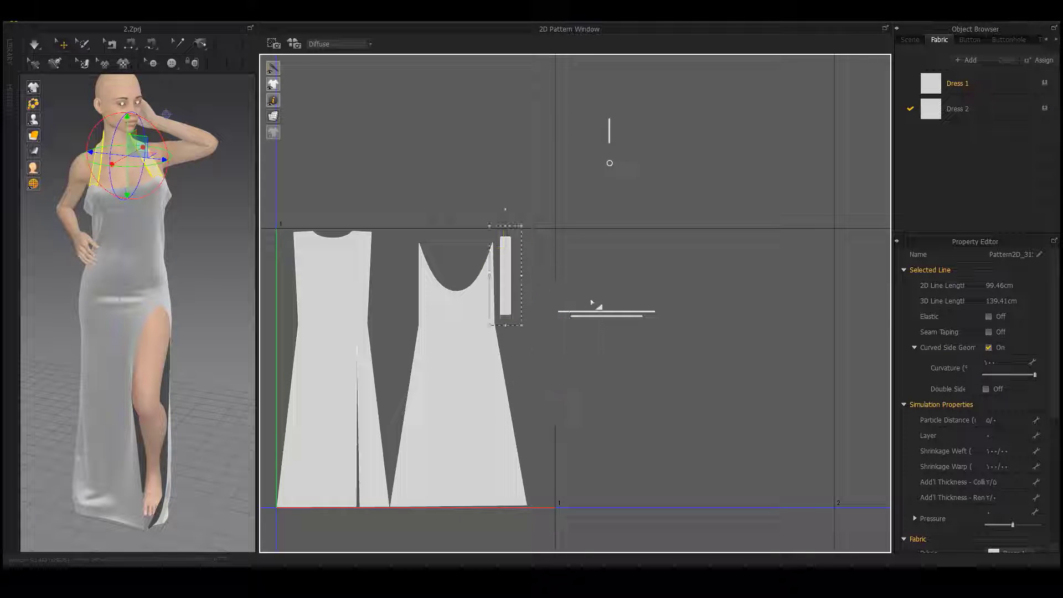
Step: Rotate the two long thin strips to vertical and identify them on the back of the 3D garment
click(542, 350)
click(602, 283)
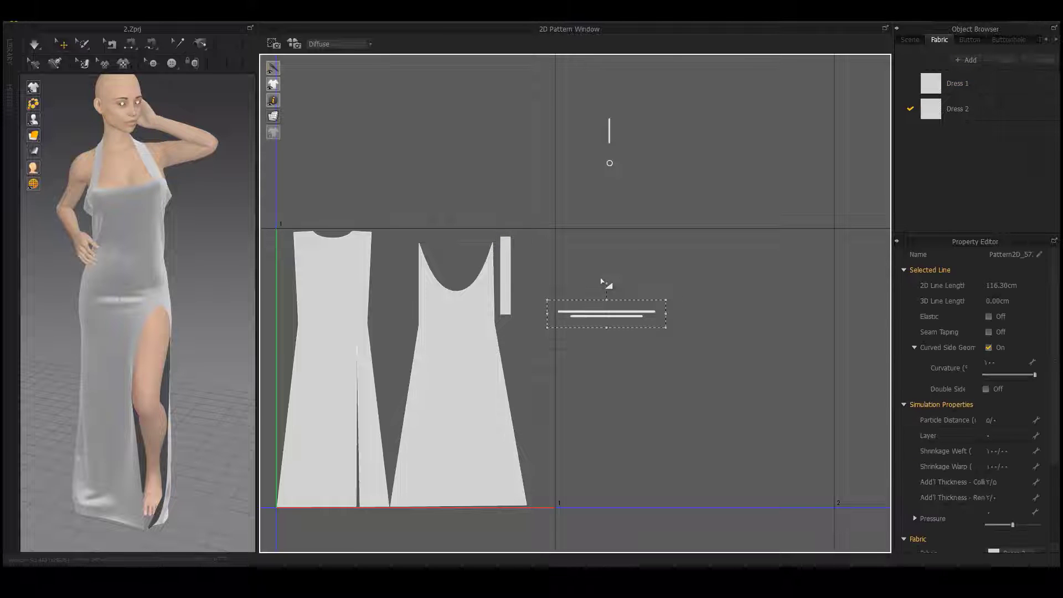
click(607, 292)
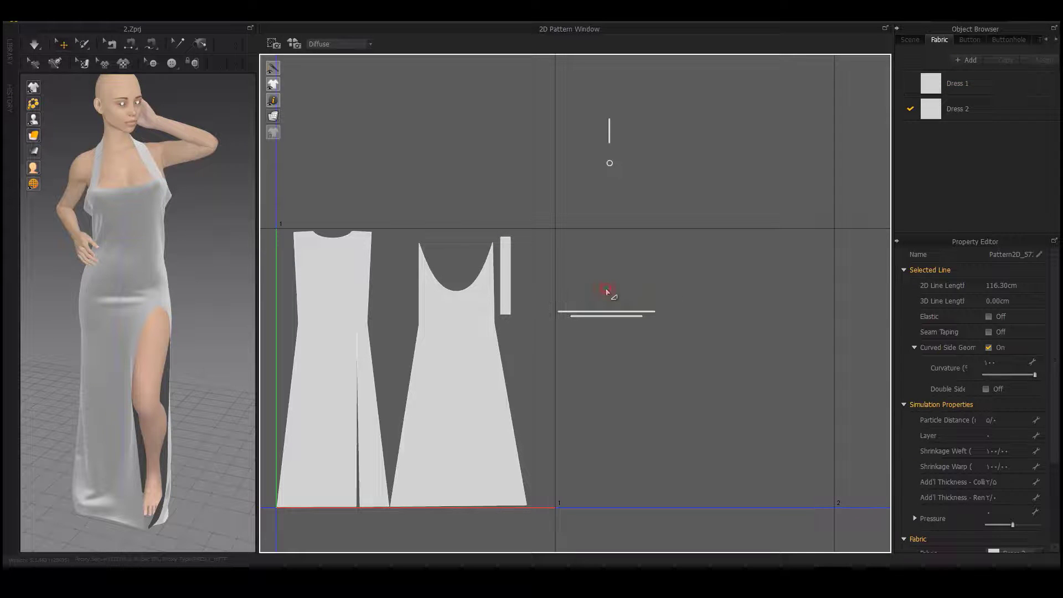
drag(600, 317, 583, 330)
click(686, 272)
right_drag(162, 269, 489, 260)
scroll(135, 201, up, 5)
middle_drag(134, 235, 152, 259)
middle_drag(147, 215, 166, 267)
drag(588, 290, 614, 328)
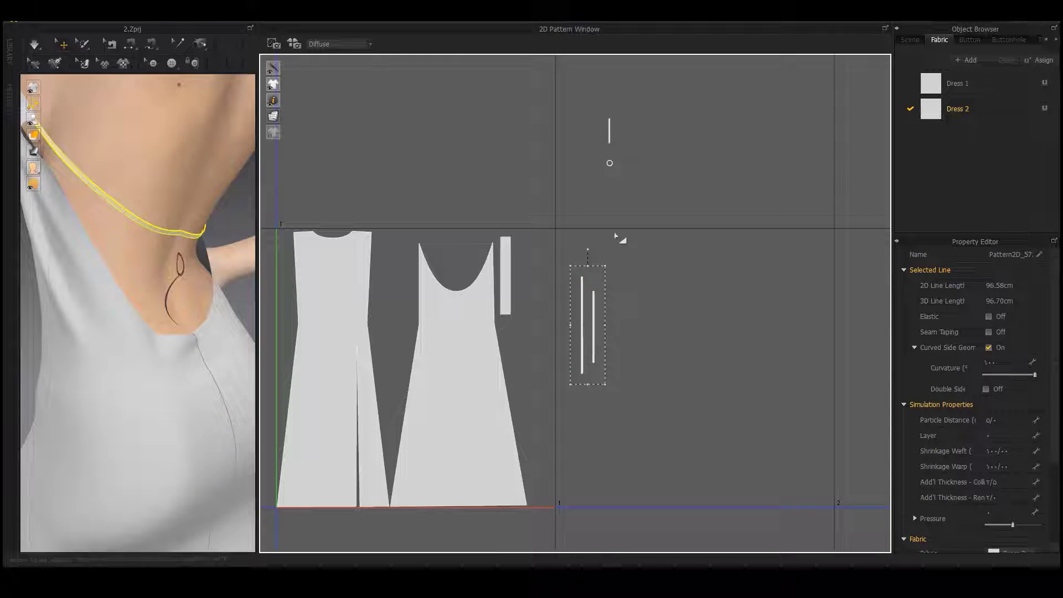
Step: Move the short thin strip and the small ring next to the two vertical long strips
click(607, 132)
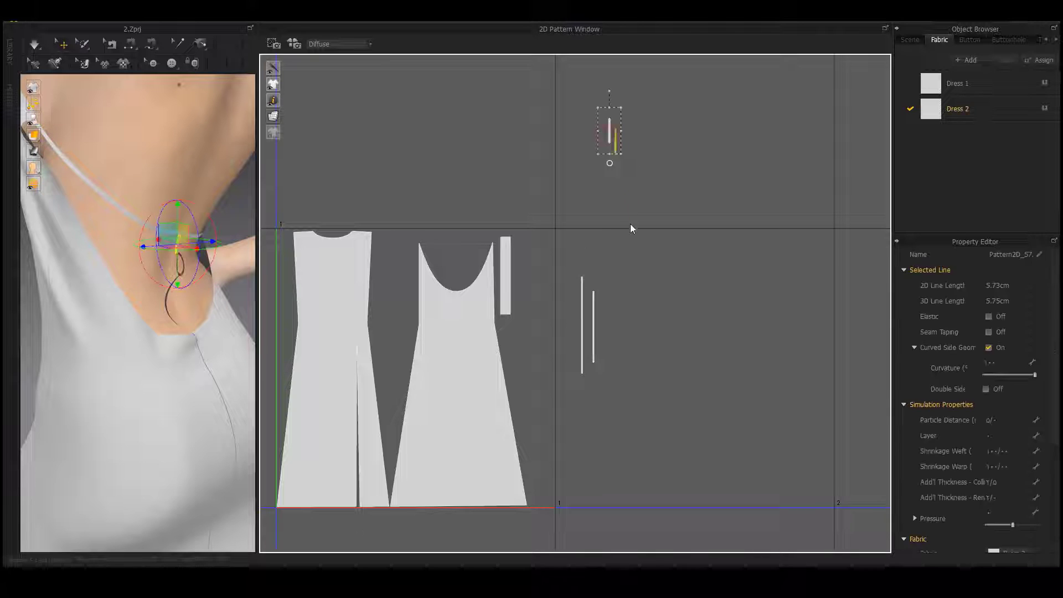
click(609, 162)
drag(593, 372, 593, 373)
click(571, 348)
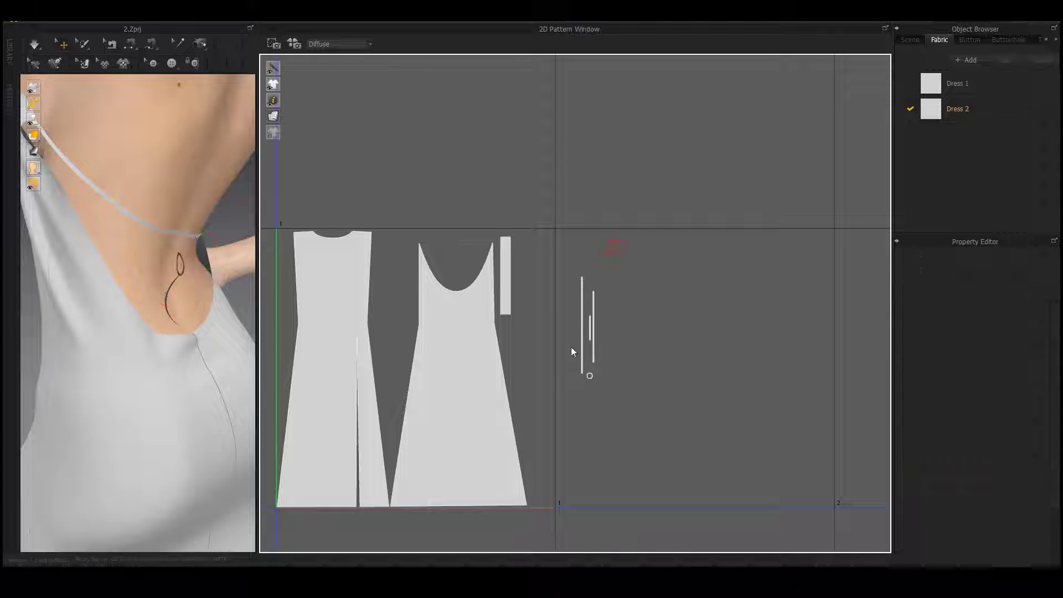
Step: Enlarge the three thin strips and the ring together until the longest strip nearly fills the tile height, and position them beside the back pattern
click(610, 270)
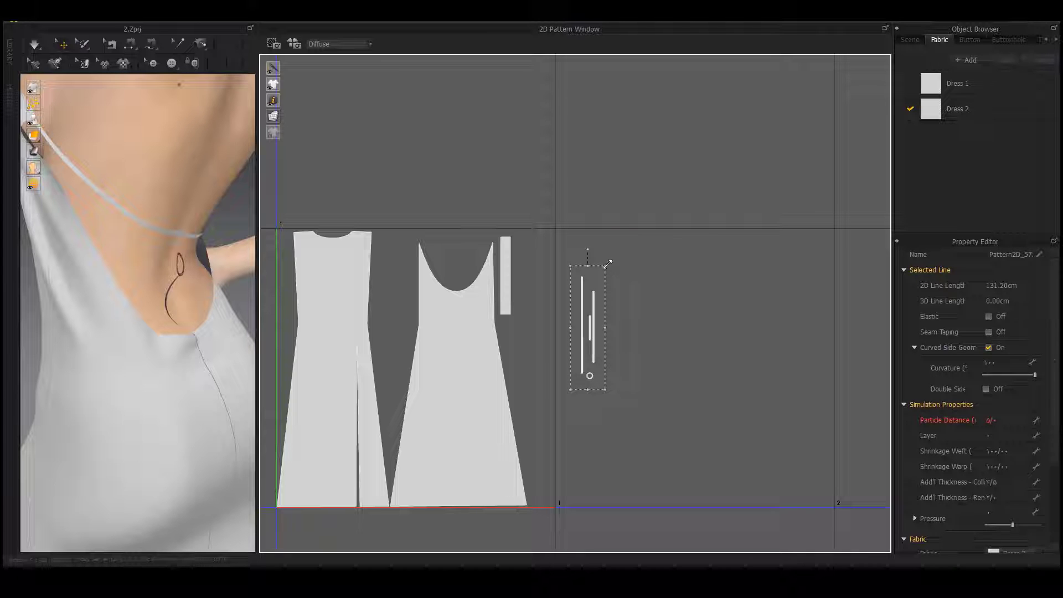
drag(589, 262, 527, 307)
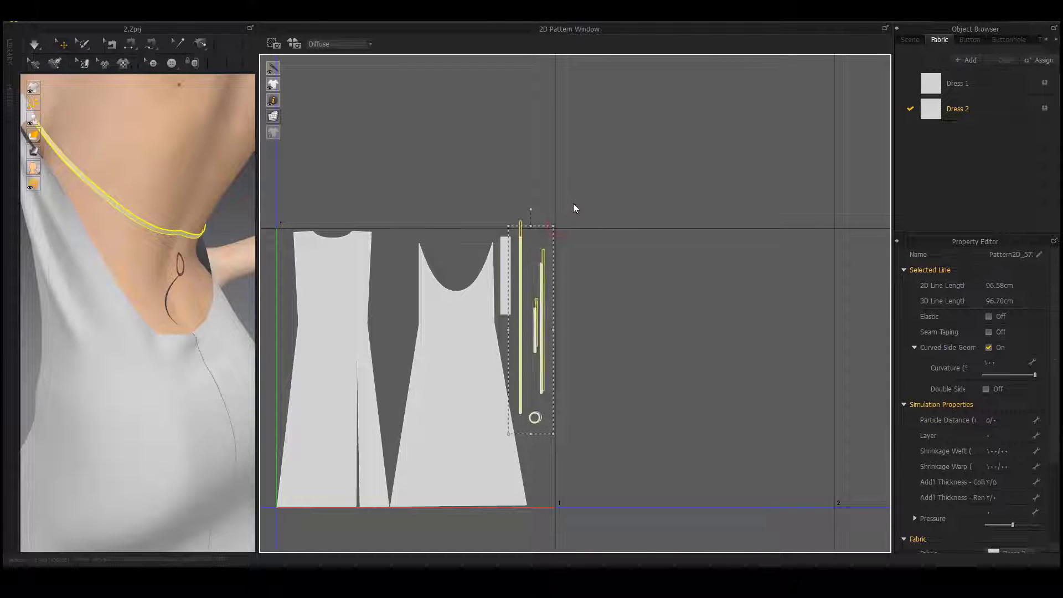
drag(573, 204, 586, 184)
drag(523, 269, 546, 344)
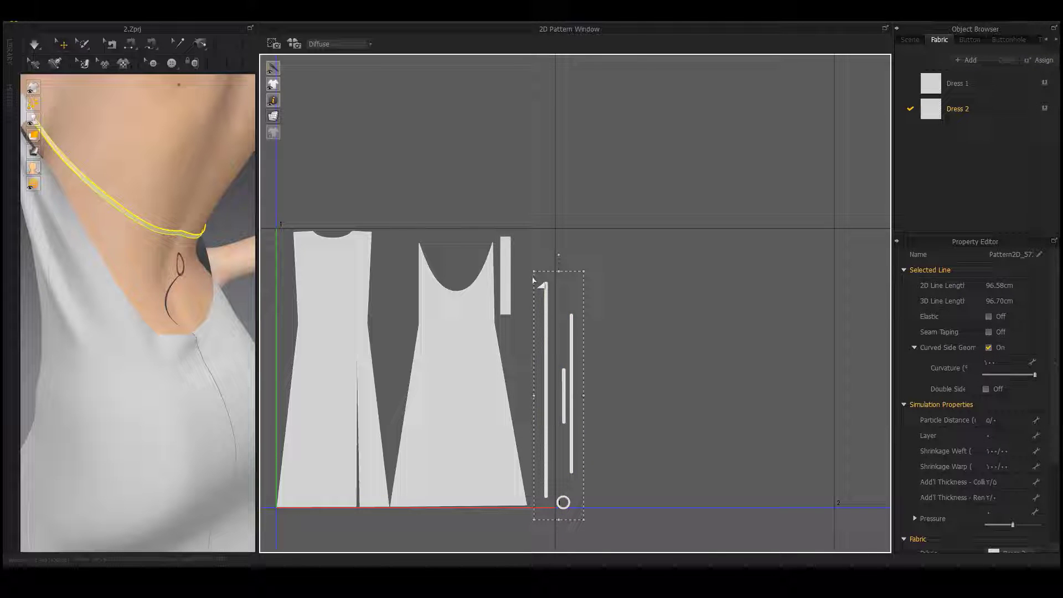
drag(533, 271, 519, 224)
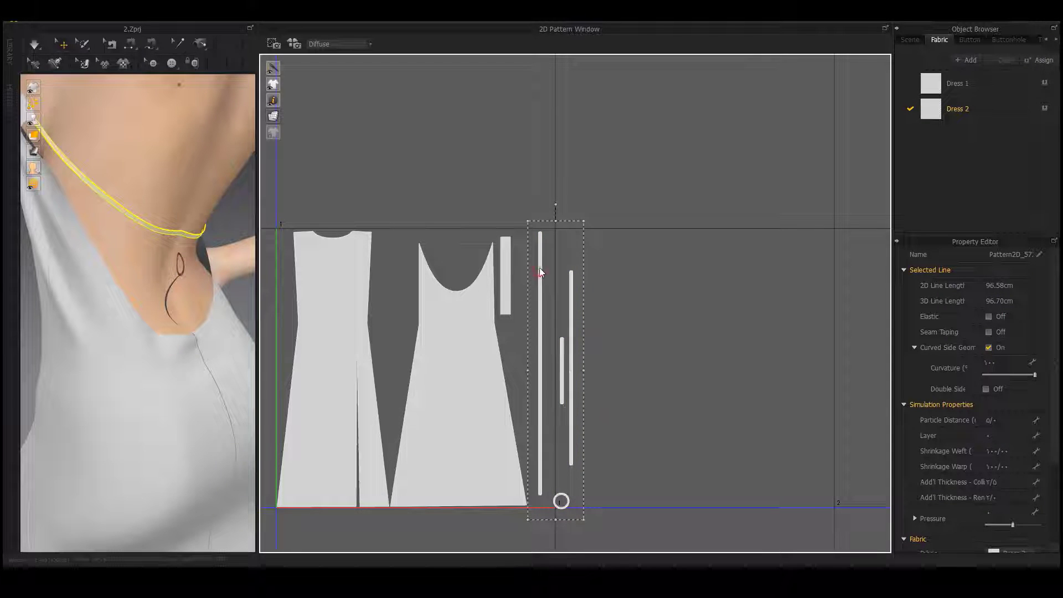
drag(539, 267, 548, 270)
Step: Pack the second long strip and the short strip between the neck strap rectangle and the longest strip, with their upper ends aligned
click(601, 311)
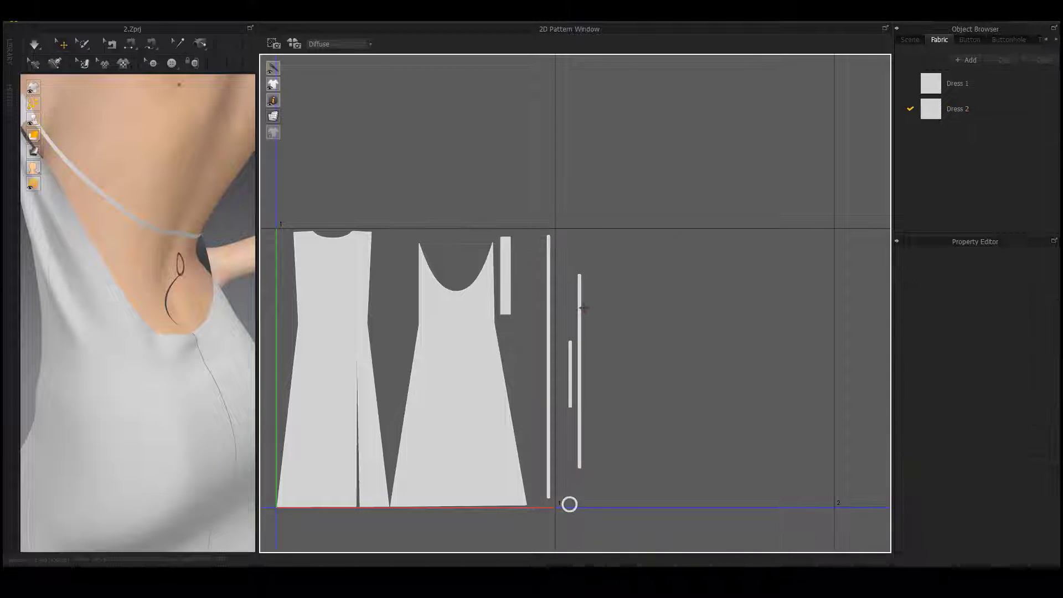
drag(581, 303, 544, 267)
drag(568, 339, 527, 237)
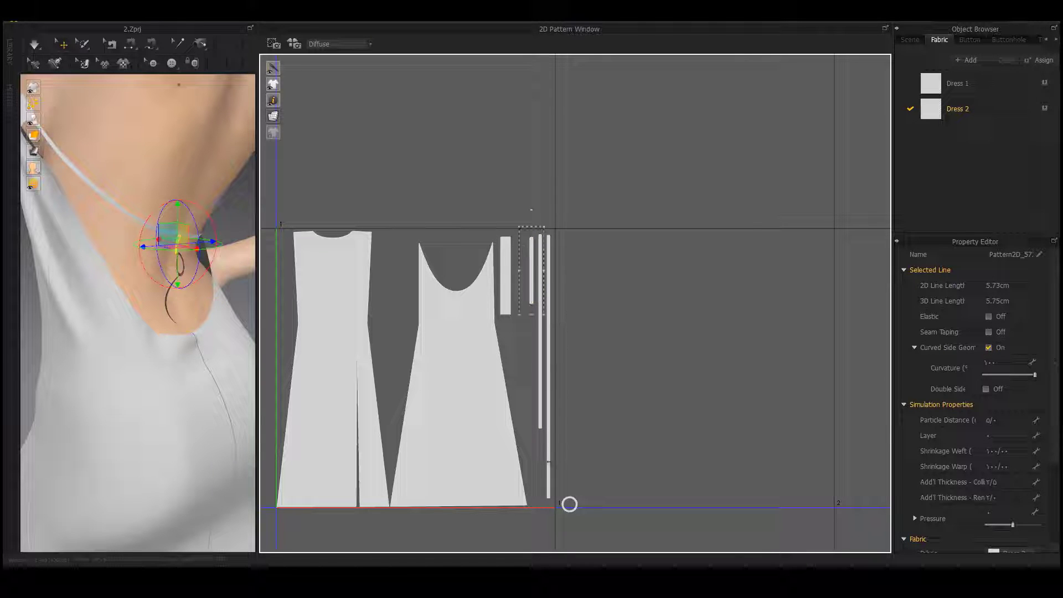
Step: Enlarge the ring pattern and fit it into the empty neckline opening of the back dress pattern
drag(576, 508, 536, 273)
click(635, 312)
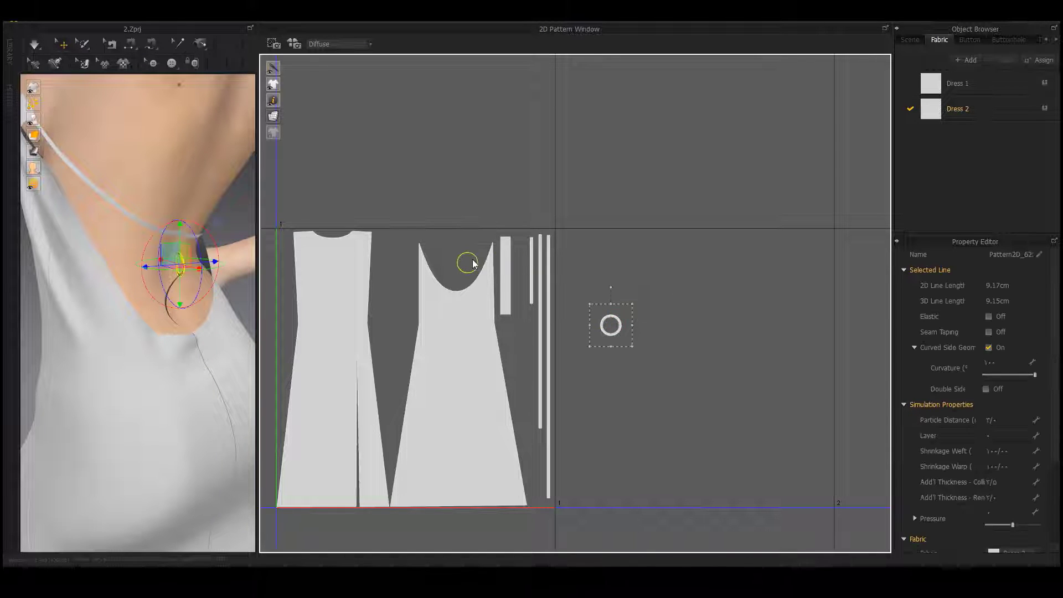
drag(474, 264, 463, 265)
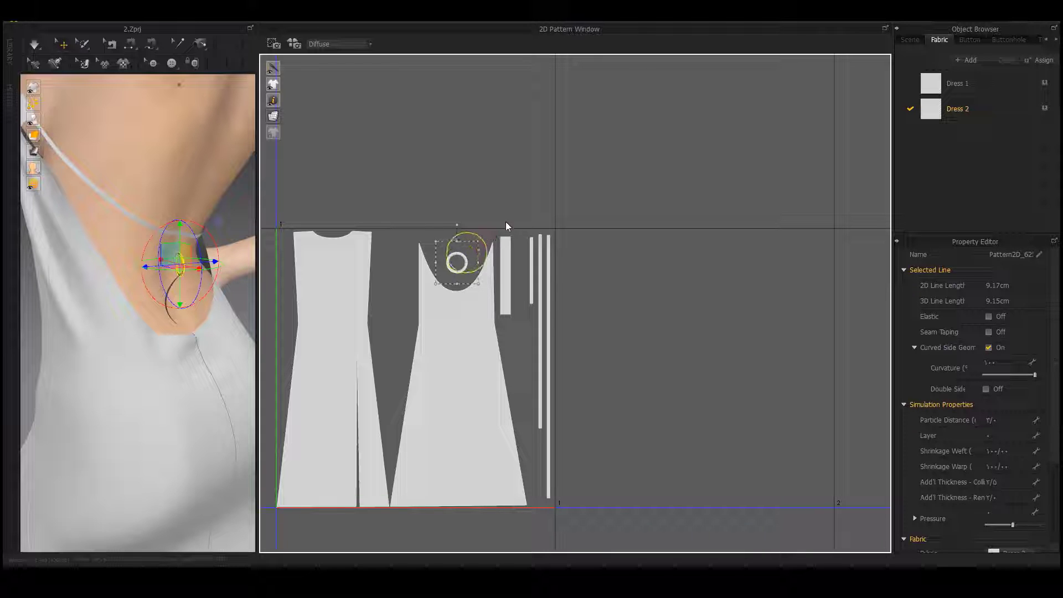
drag(506, 221, 504, 221)
drag(443, 270, 443, 268)
click(518, 301)
Step: Inspect the packed UV layout for spacing between the patterns and for their fit within the first tile
scroll(319, 237, up, 5)
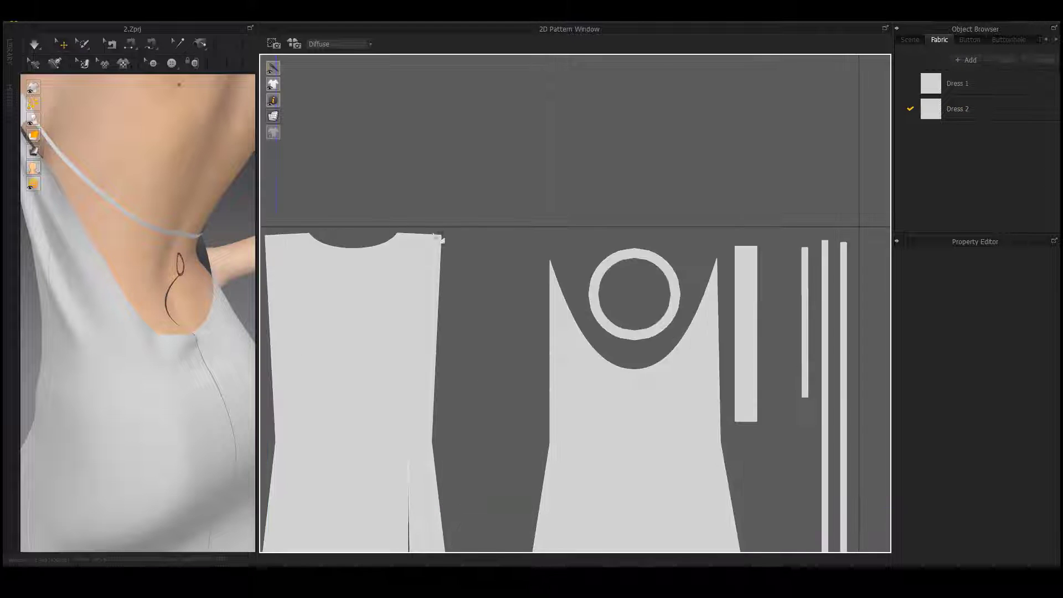
scroll(449, 243, down, 4)
scroll(415, 221, down, 4)
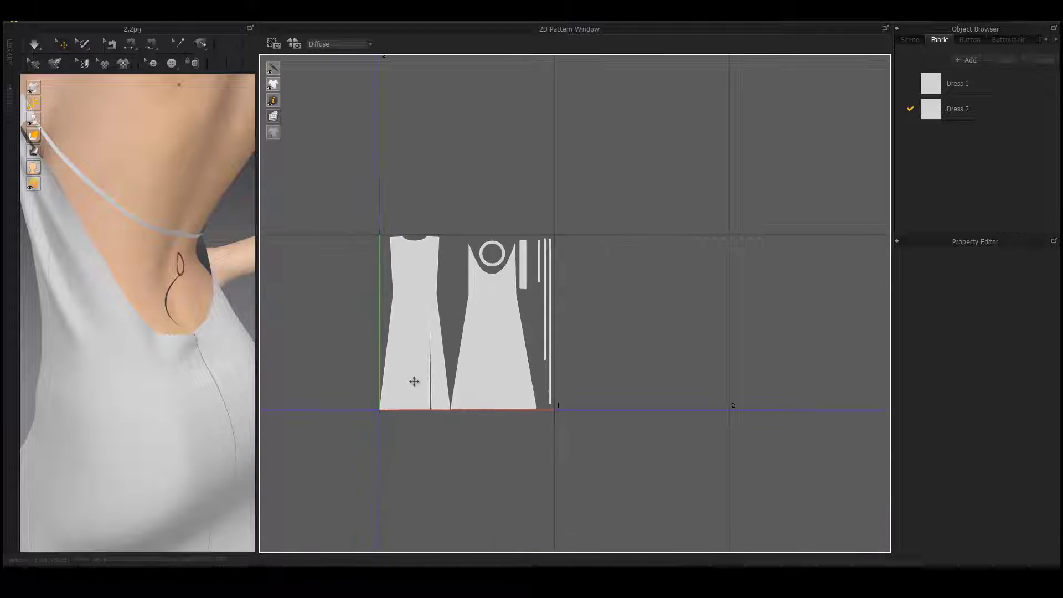
scroll(415, 408, up, 6)
scroll(454, 190, down, 2)
scroll(453, 173, up, 6)
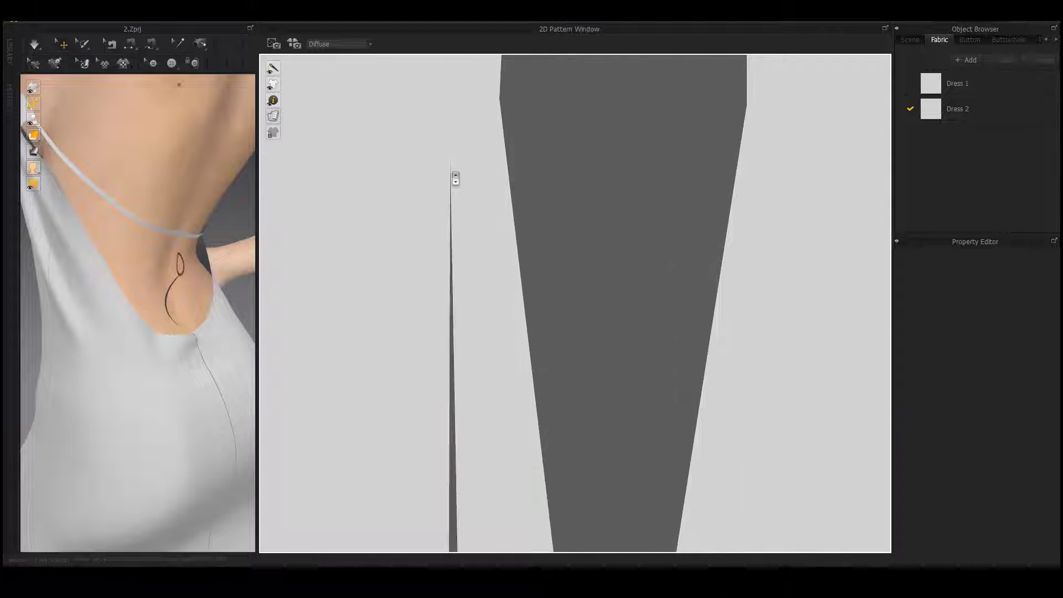
scroll(455, 178, down, 2)
scroll(455, 178, down, 4)
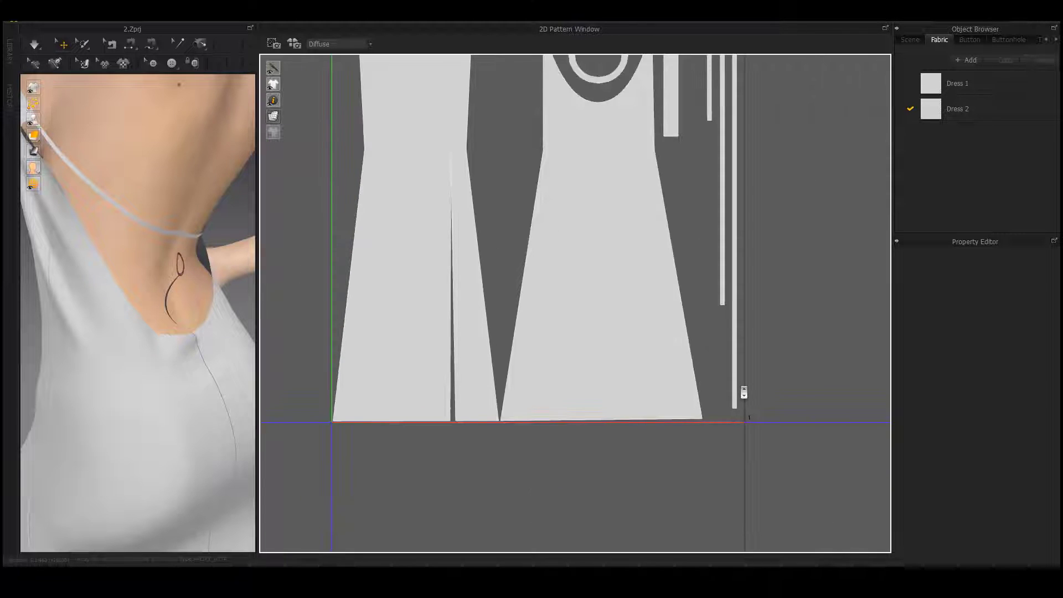
scroll(742, 394, up, 3)
scroll(743, 392, down, 1)
scroll(744, 392, down, 3)
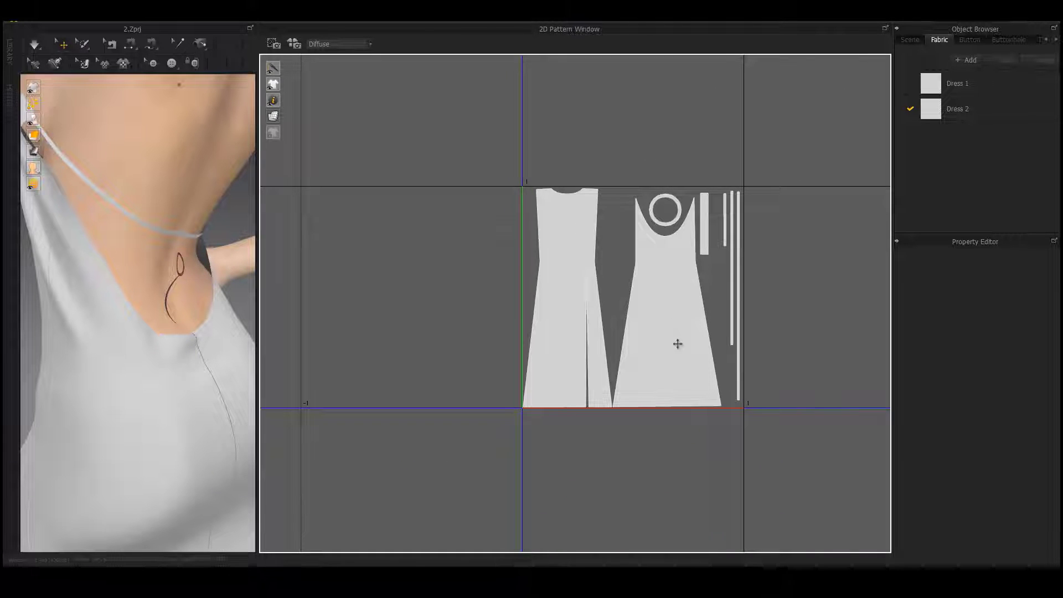
Step: Switch from the UV editor to the Simulation workspace and view the whole dress on the avatar from the front and back
scroll(343, 267, down, 4)
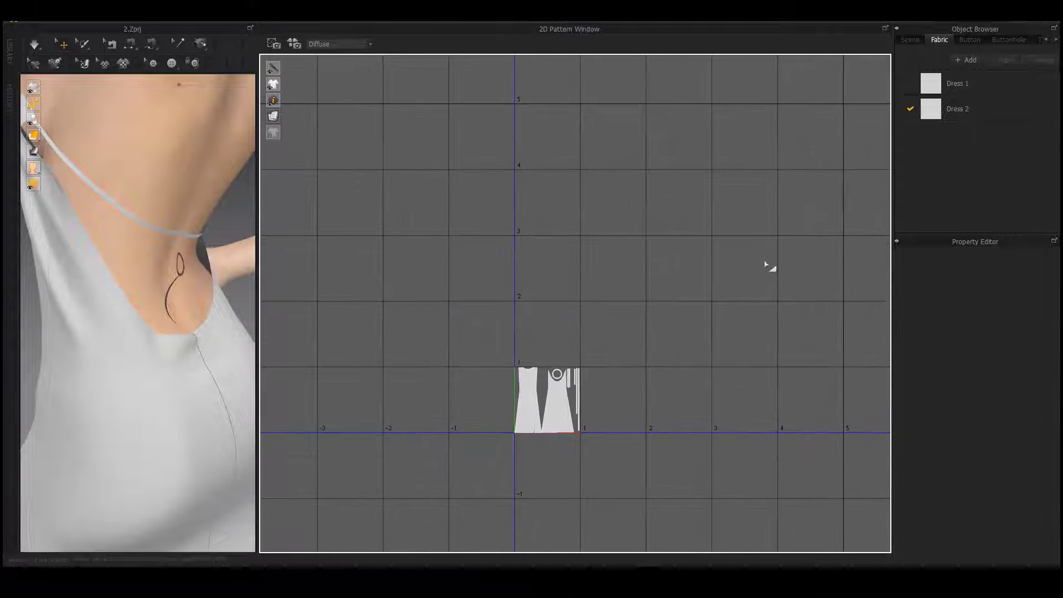
click(955, 21)
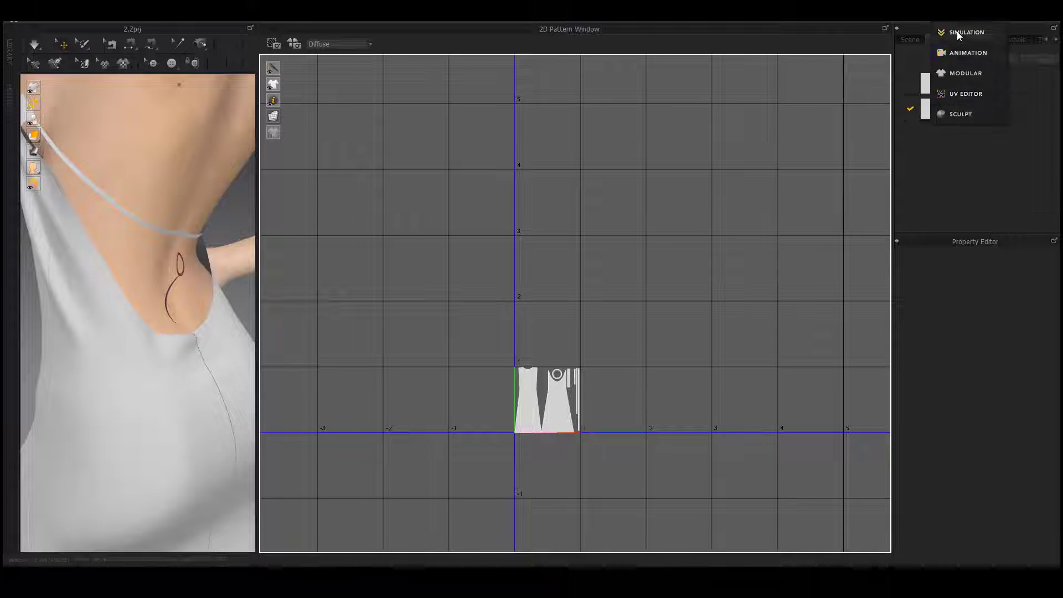
click(956, 32)
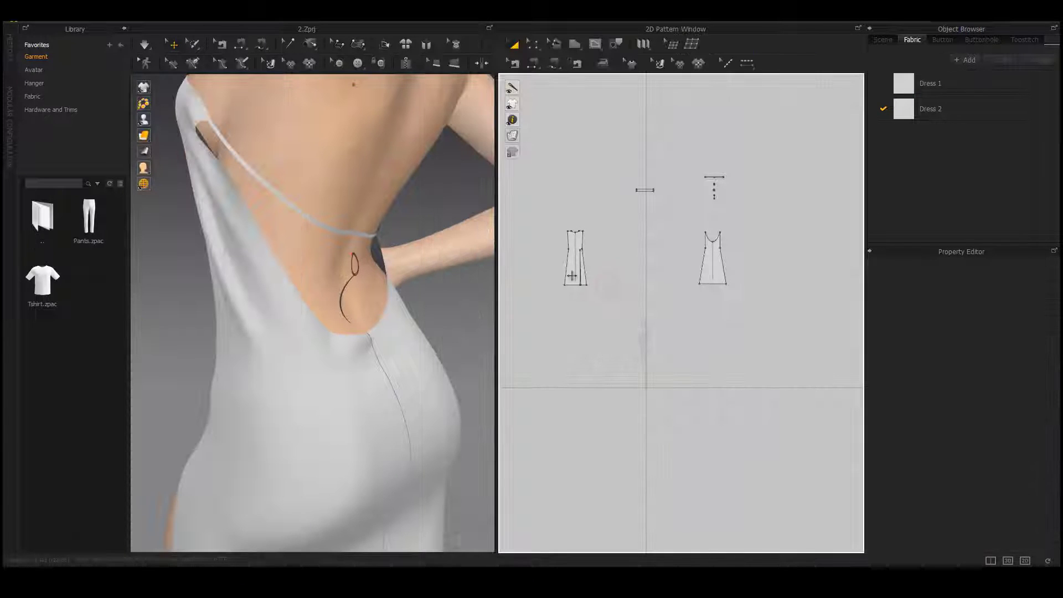
right_drag(281, 276, 356, 266)
scroll(325, 273, down, 5)
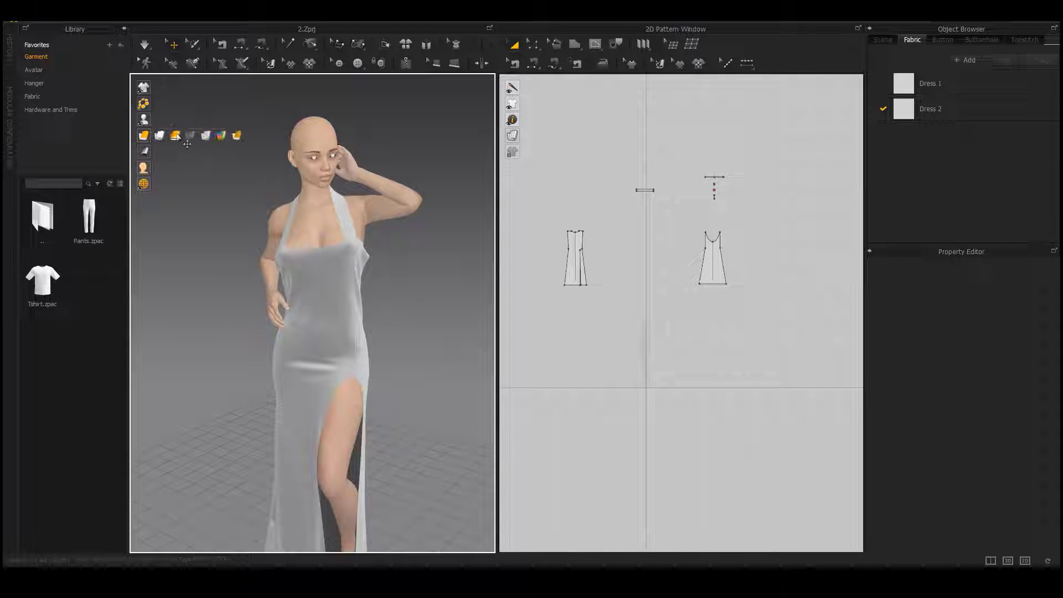
mouse_move(313, 252)
right_down()
mouse_move(332, 310)
mouse_move(208, 284)
mouse_move(247, 339)
mouse_move(197, 275)
mouse_move(576, 254)
mouse_move(310, 259)
right_up()
scroll(332, 334, up, 5)
scroll(224, 250, down, 5)
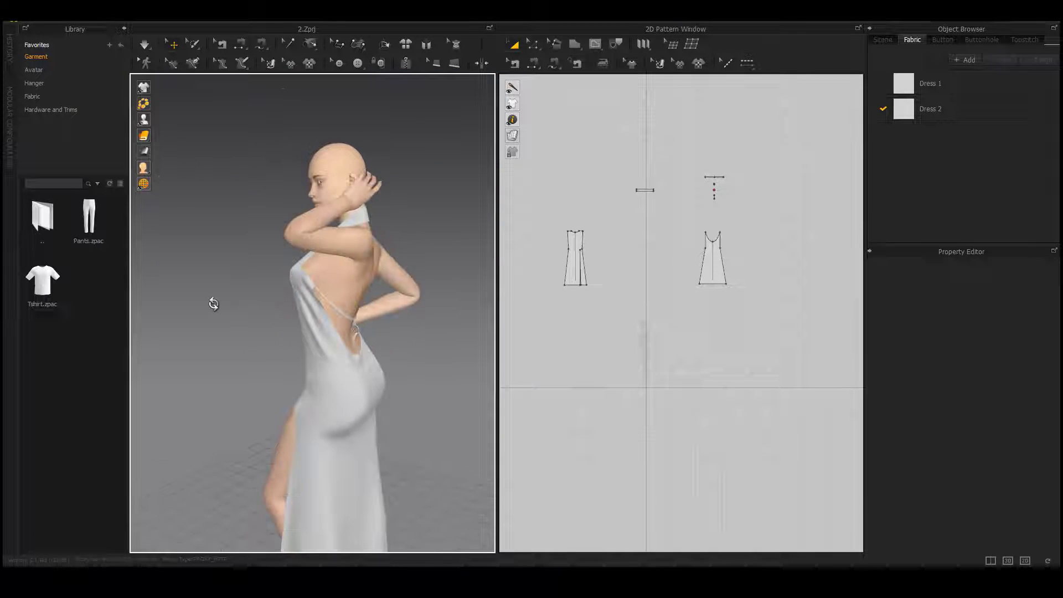
scroll(313, 255, down, 3)
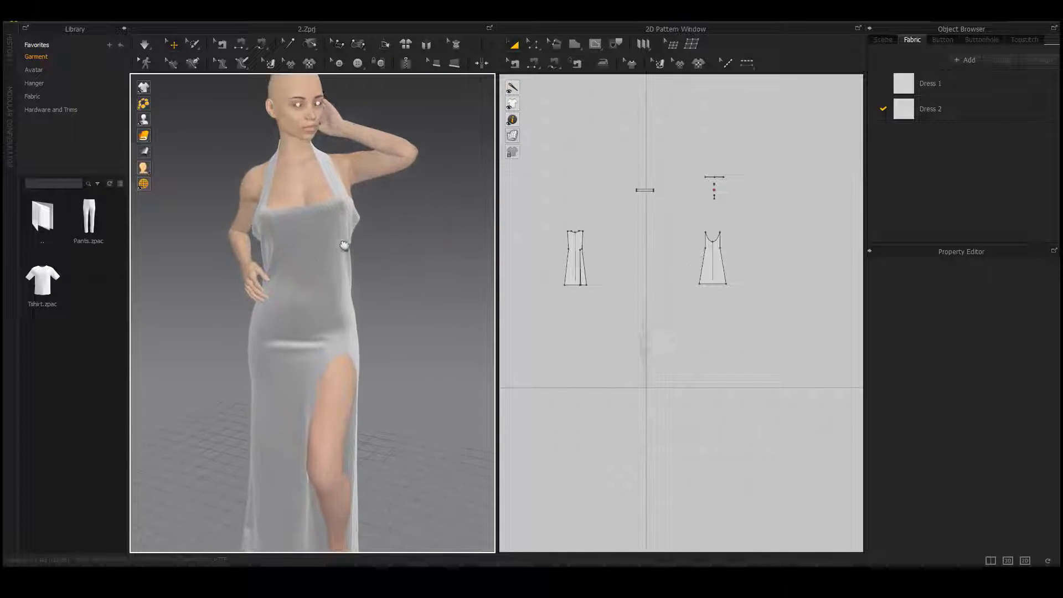
Step: Select all the dress patterns and start an OBJ export of the selection
right_drag(547, 266, 585, 293)
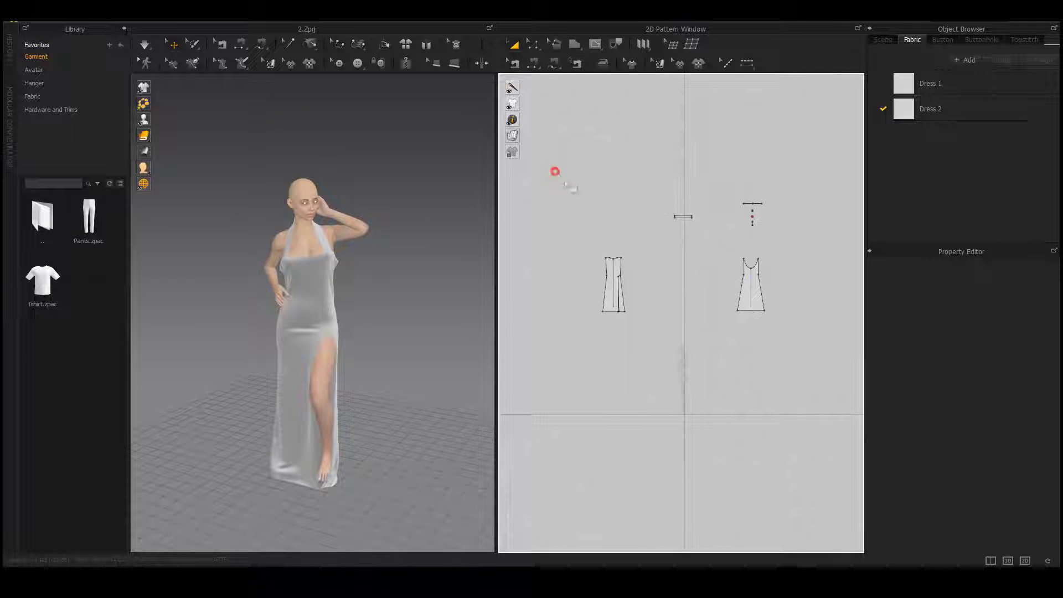
drag(832, 386, 832, 386)
click(13, 25)
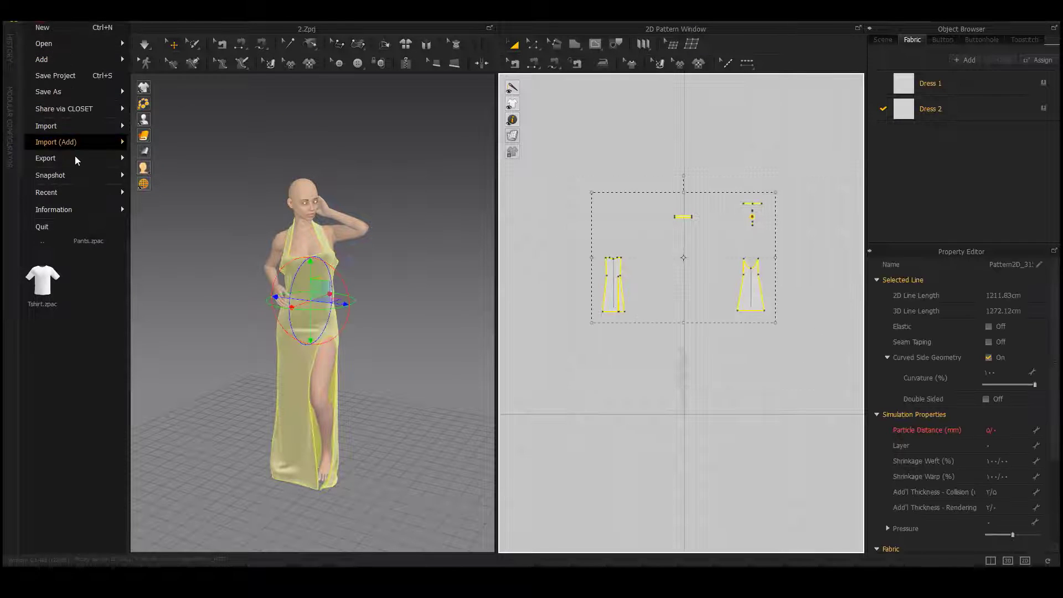
mouse_move(76, 158)
click(171, 176)
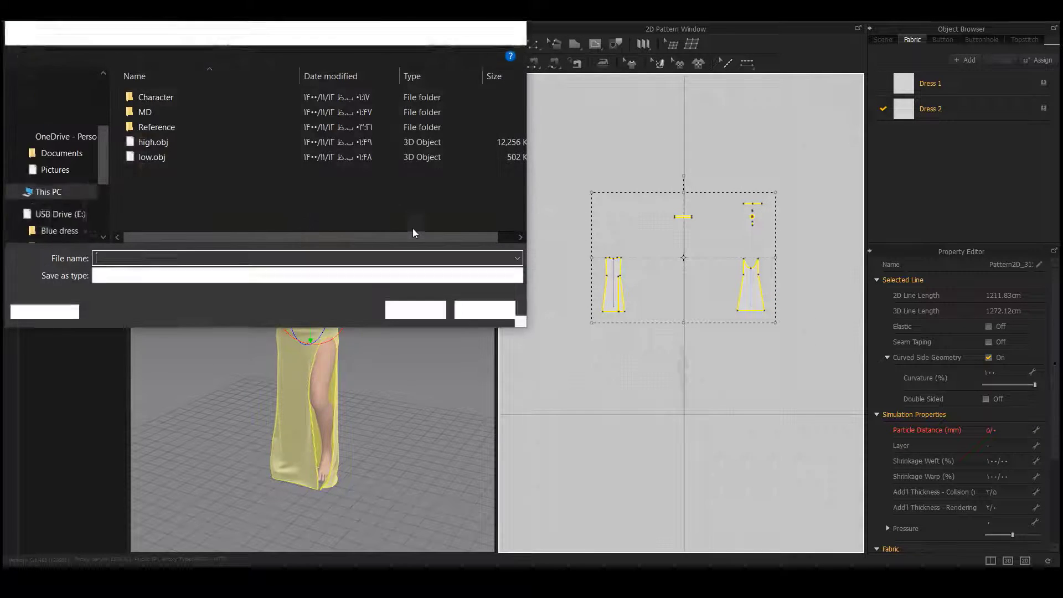
Step: Export the patterns as "thick" into the desktop's Dress No.2 folder, as a single thick object with unified UV coordinates and centimetre scale
click(156, 32)
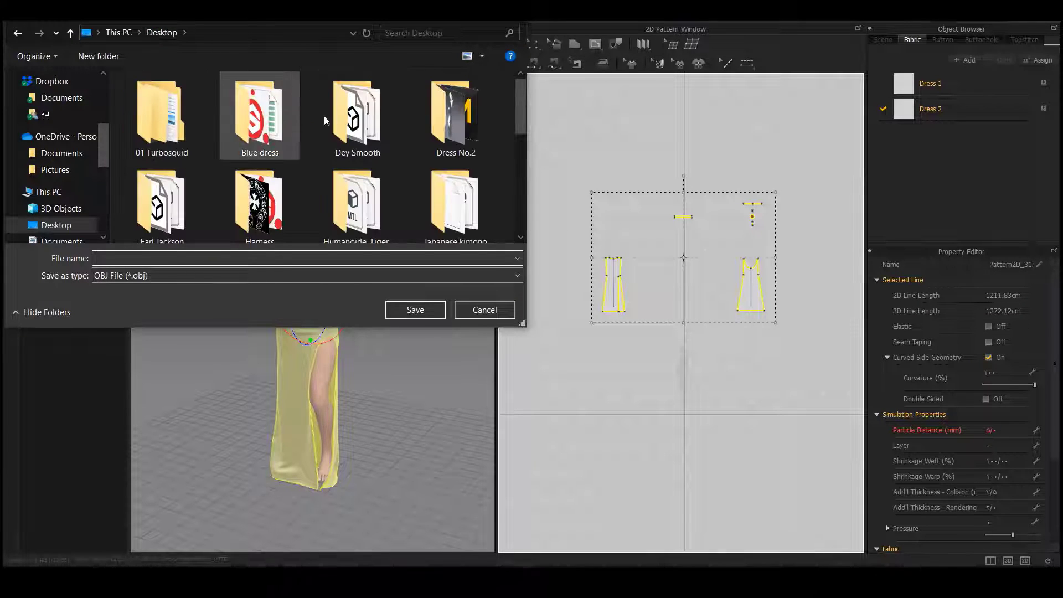
double_click(454, 127)
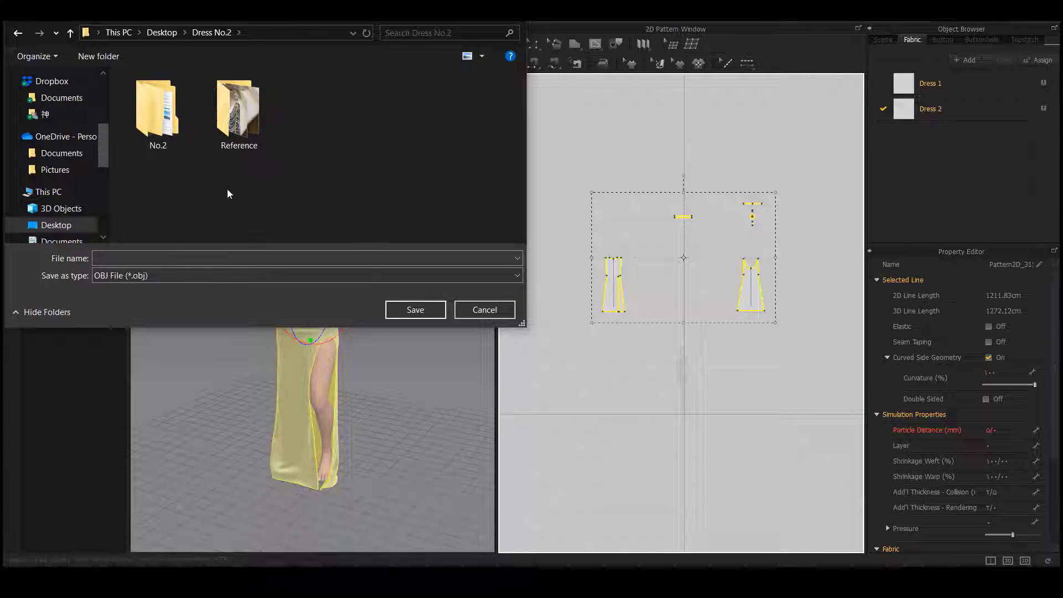
click(196, 256)
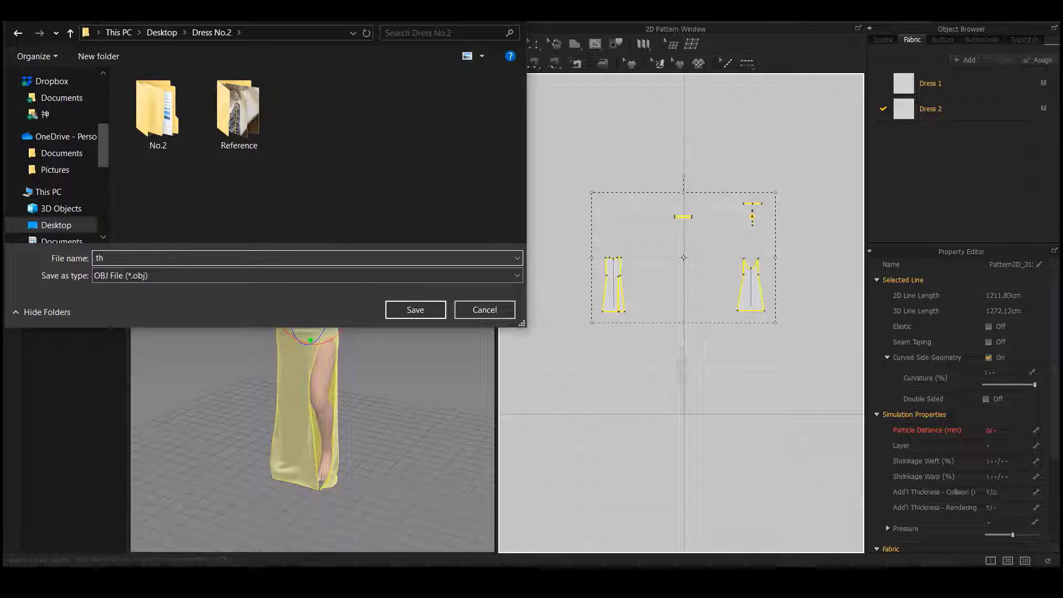
text(thick)
key(Return)
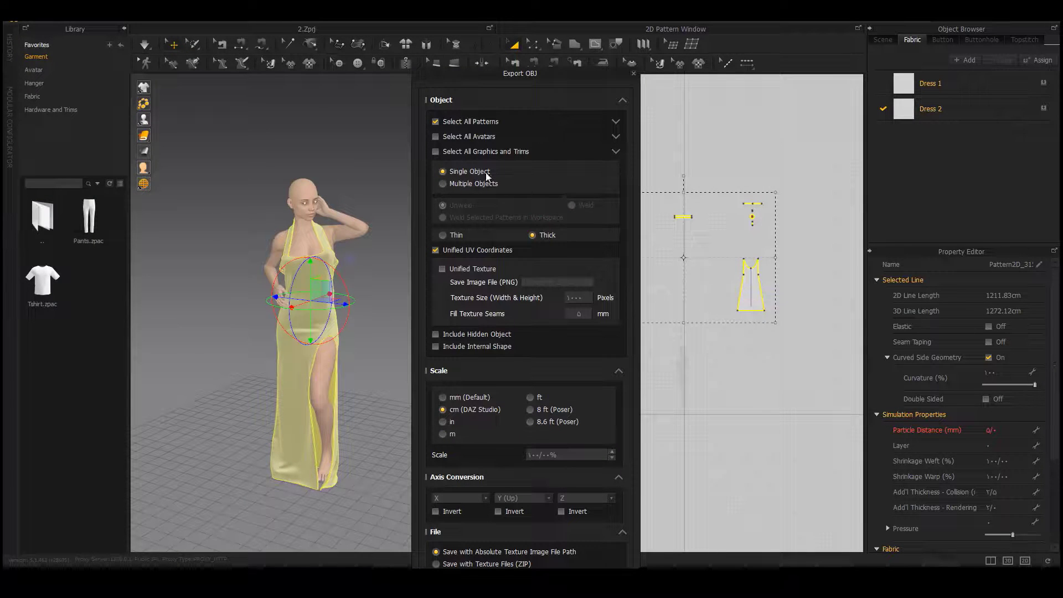
click(622, 101)
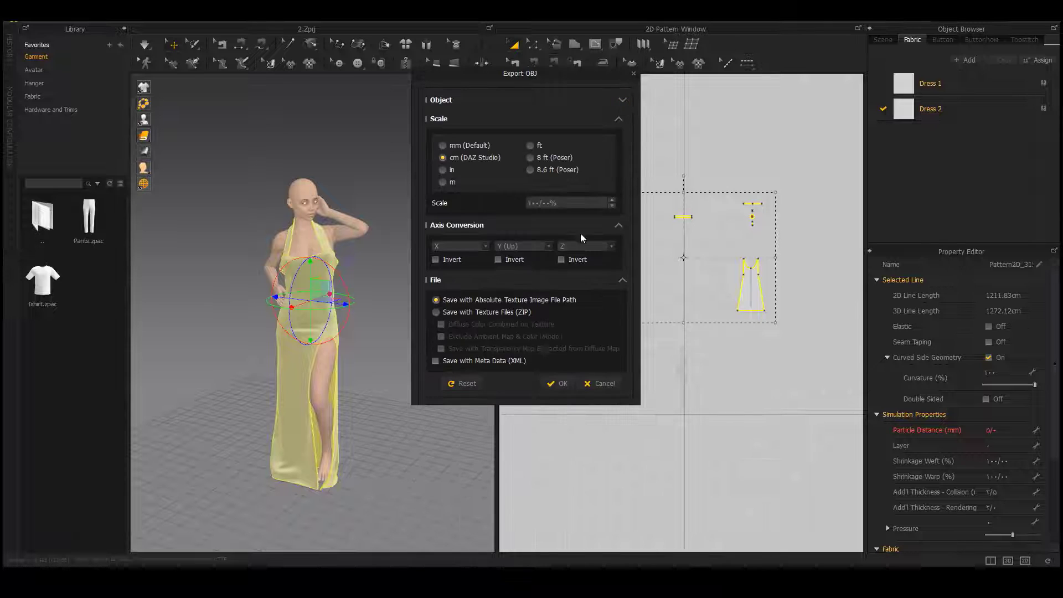
click(578, 384)
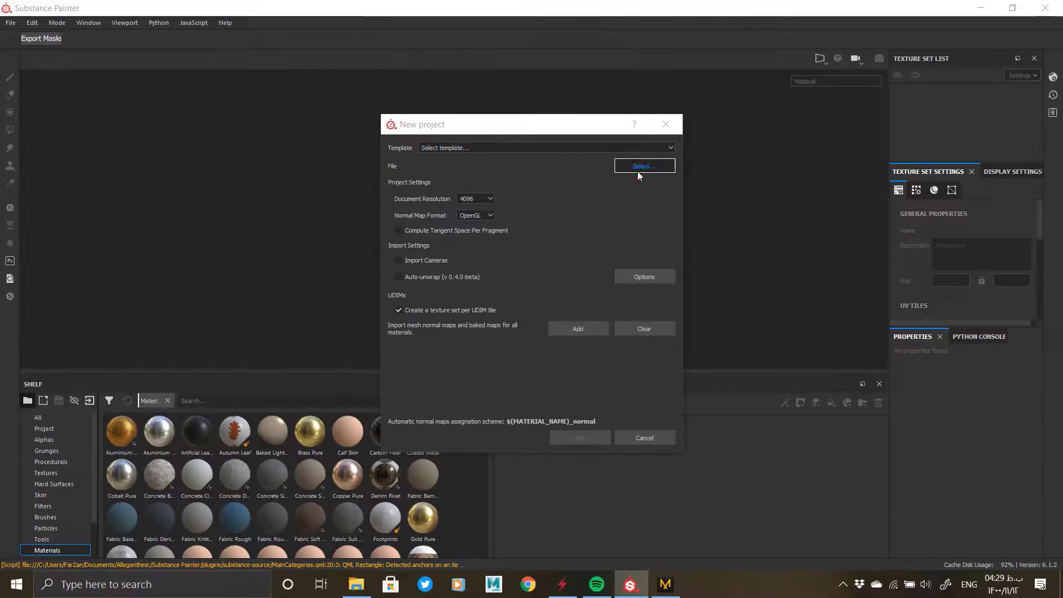
Step: In Substance Painter, create a new project from thick.obj in Dress No.2, with 4096 resolution and a texture set per UDIM tile
click(637, 171)
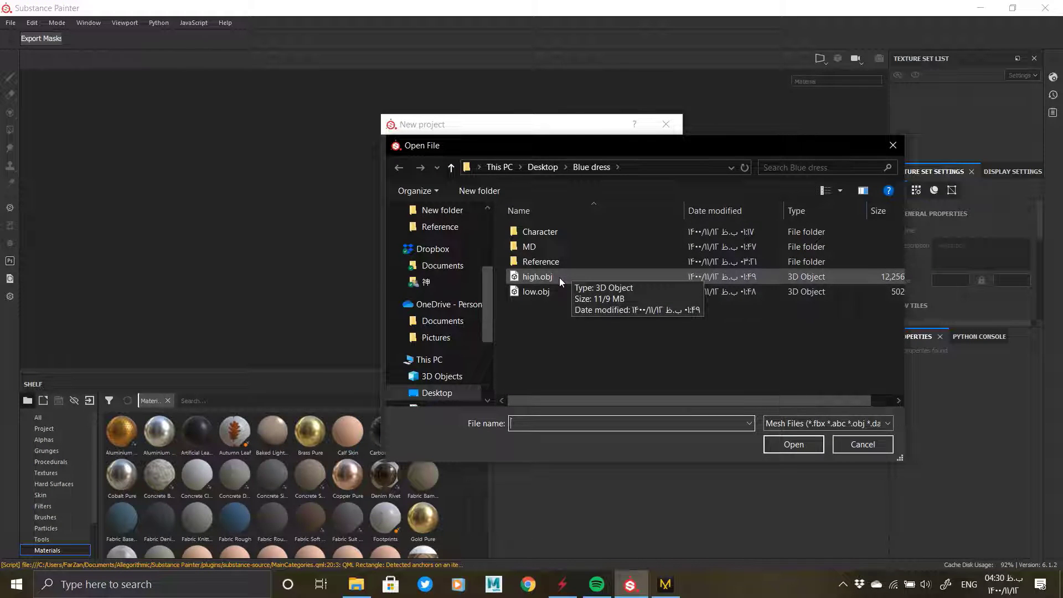
scroll(473, 243, up, 1)
scroll(473, 243, up, 1)
click(448, 261)
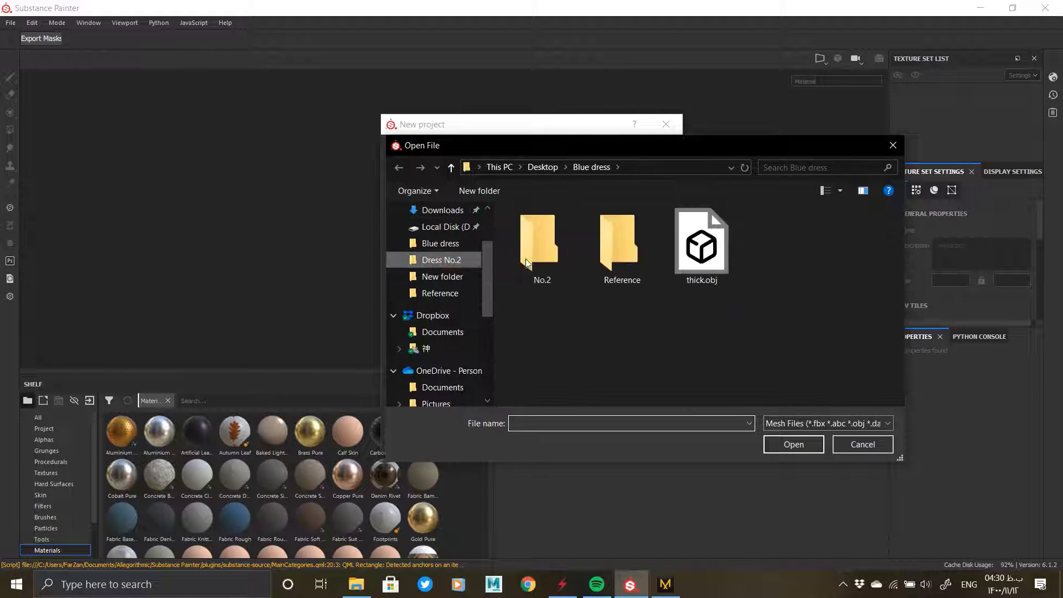
double_click(679, 253)
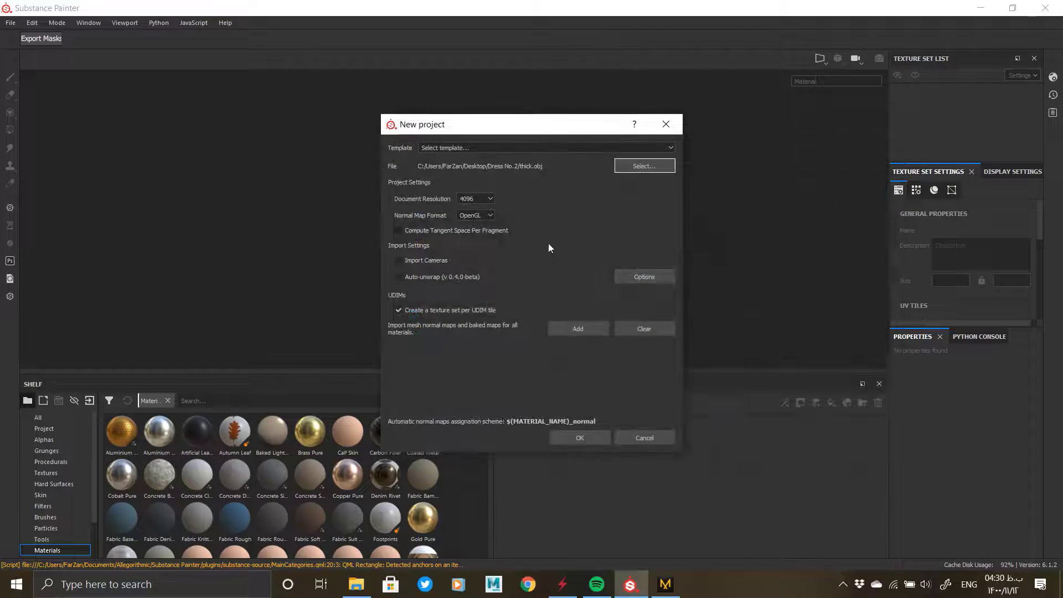
click(577, 438)
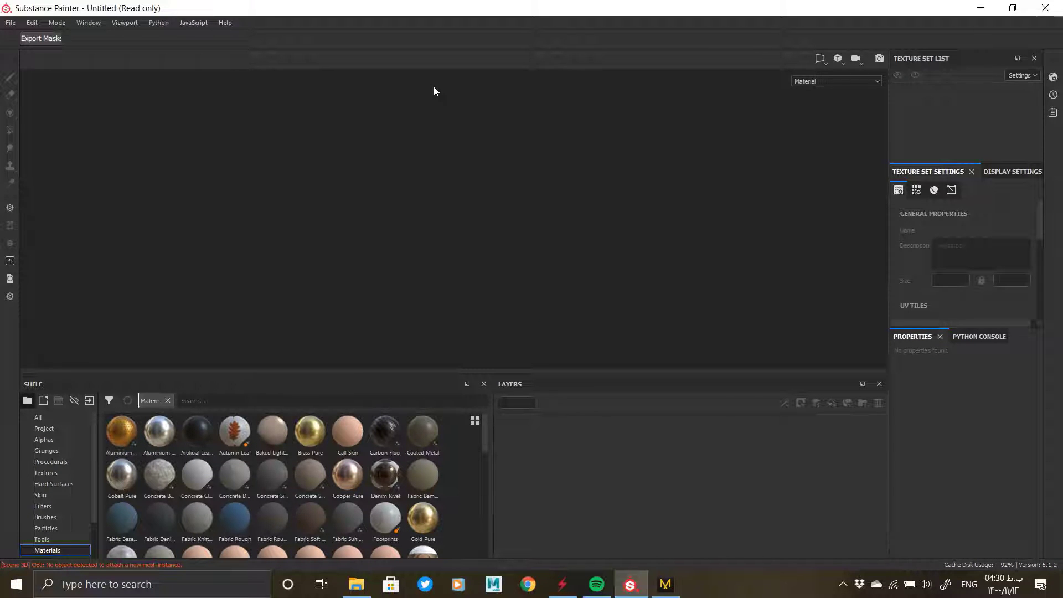
Step: Show the 3D and 2D views side by side and turn the dress to its front
click(820, 59)
click(829, 82)
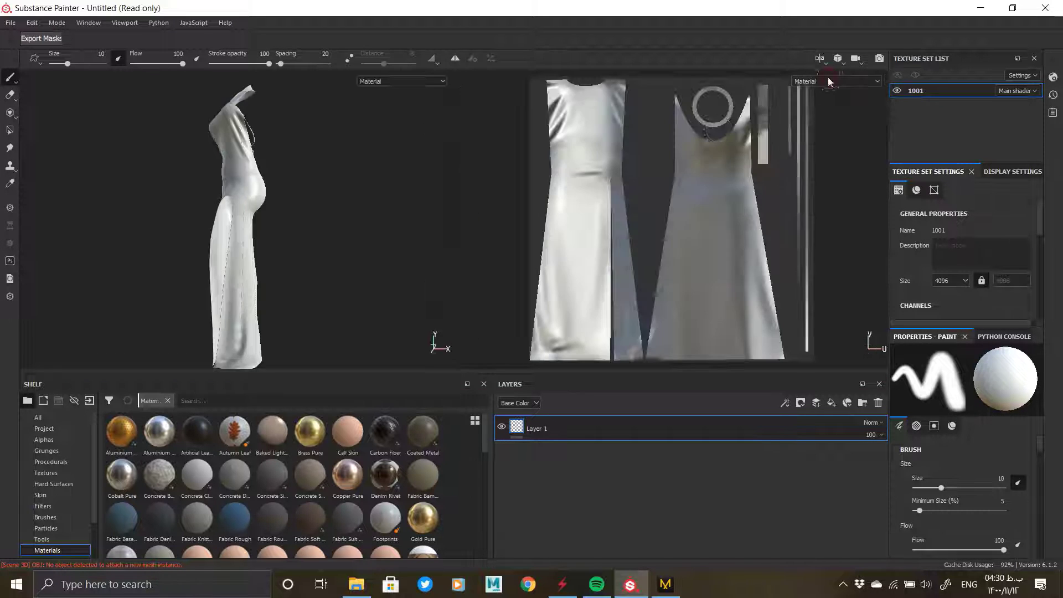
mouse_move(353, 233)
alt+mouse_down()
mouse_move(260, 209)
mouse_move(301, 256)
mouse_move(277, 252)
mouse_move(266, 218)
mouse_move(280, 240)
mouse_move(330, 244)
mouse_move(191, 236)
mouse_move(257, 187)
mouse_move(288, 221)
mouse_move(229, 256)
mouse_move(399, 249)
mouse_move(173, 218)
mouse_move(278, 233)
alt+mouse_up()
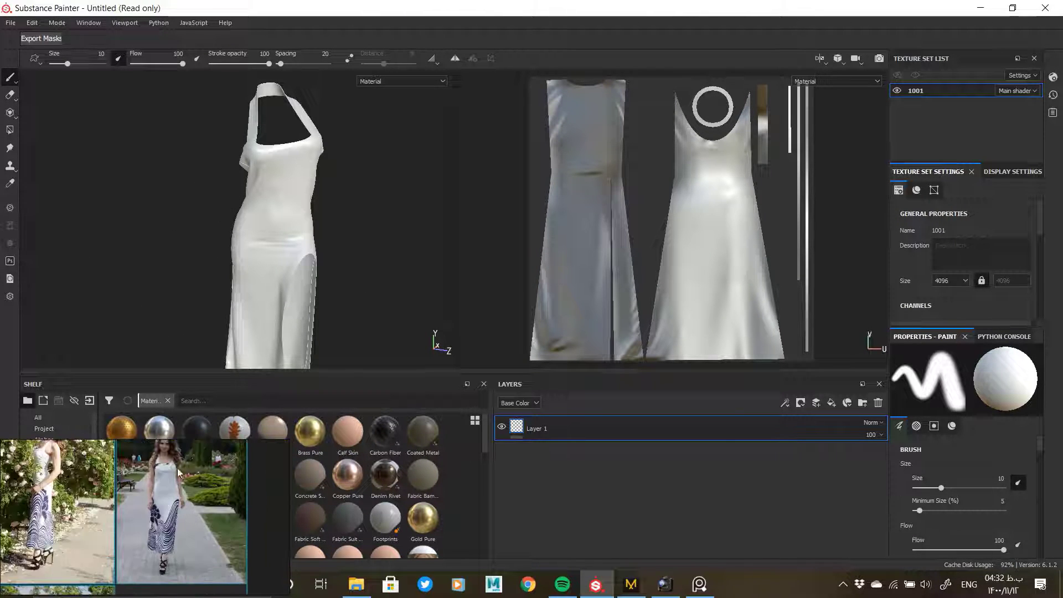
Step: Examine the reference photos for the flower and wavy stripe print on the dress's skirt
scroll(182, 542, down, 3)
scroll(182, 498, up, 3)
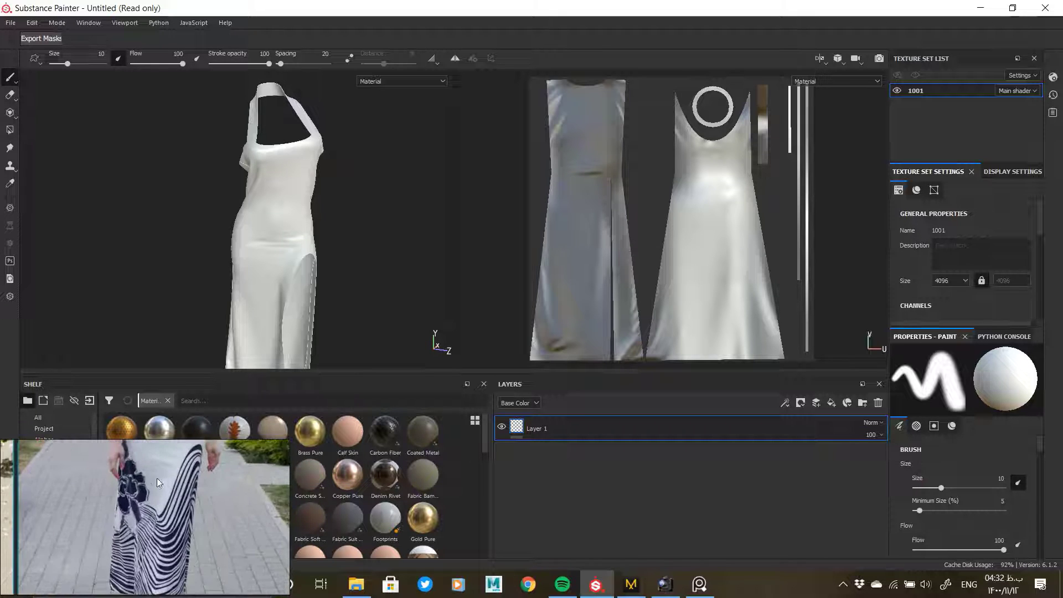
scroll(208, 495, down, 7)
scroll(45, 519, up, 2)
scroll(45, 513, up, 5)
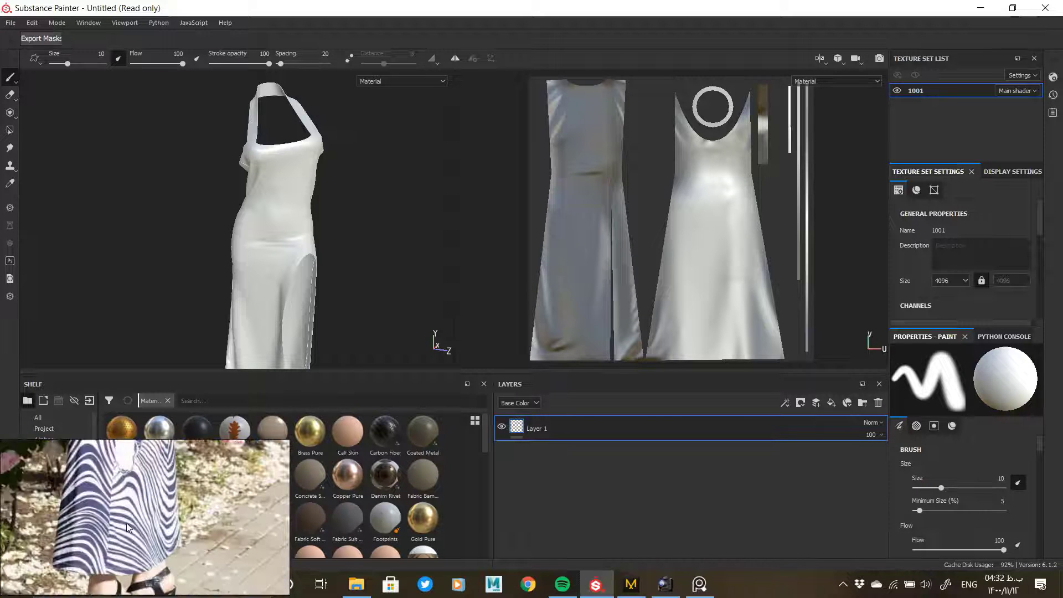
scroll(118, 503, down, 2)
Step: Delete Layer 1 and add a fill layer in its place
alt+drag(369, 228, 301, 256)
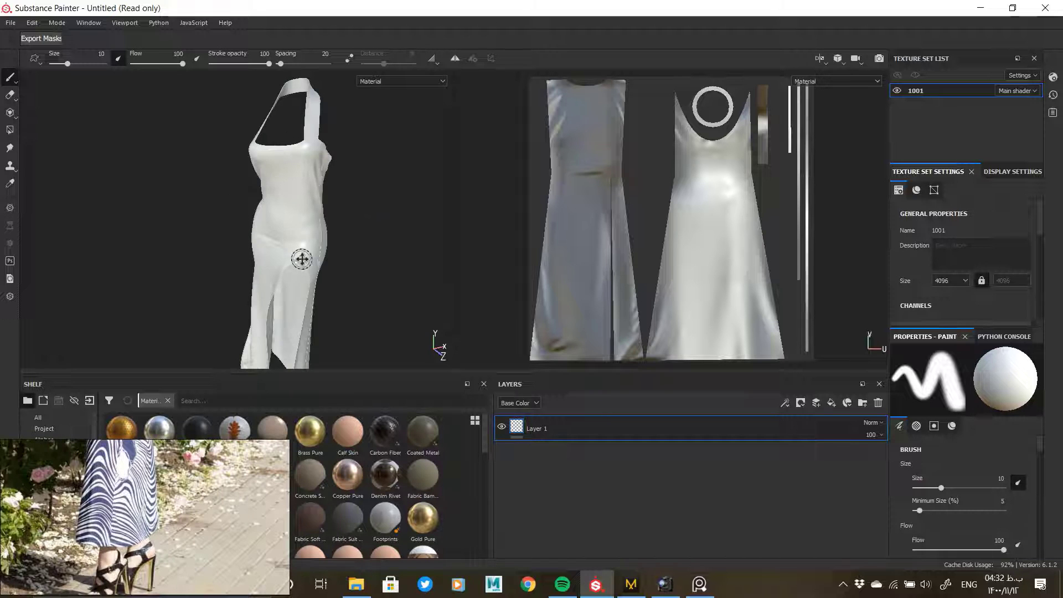
alt+middle_drag(302, 257, 300, 222)
click(878, 403)
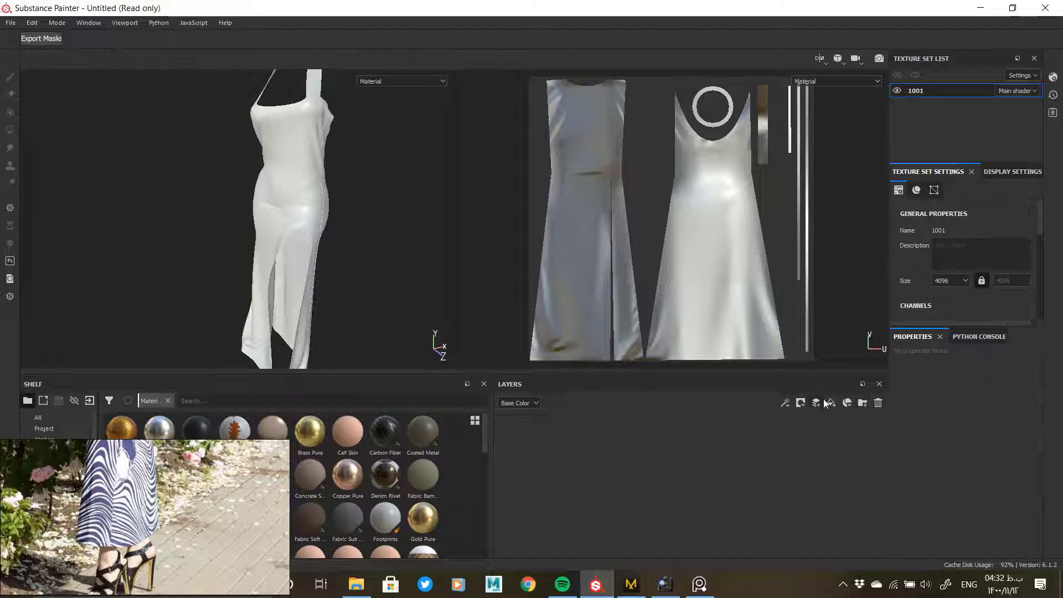
Step: Browse the reference board and compare the photos for the dress's white fabric and how the striped print runs over the skirt
scroll(211, 501, down, 10)
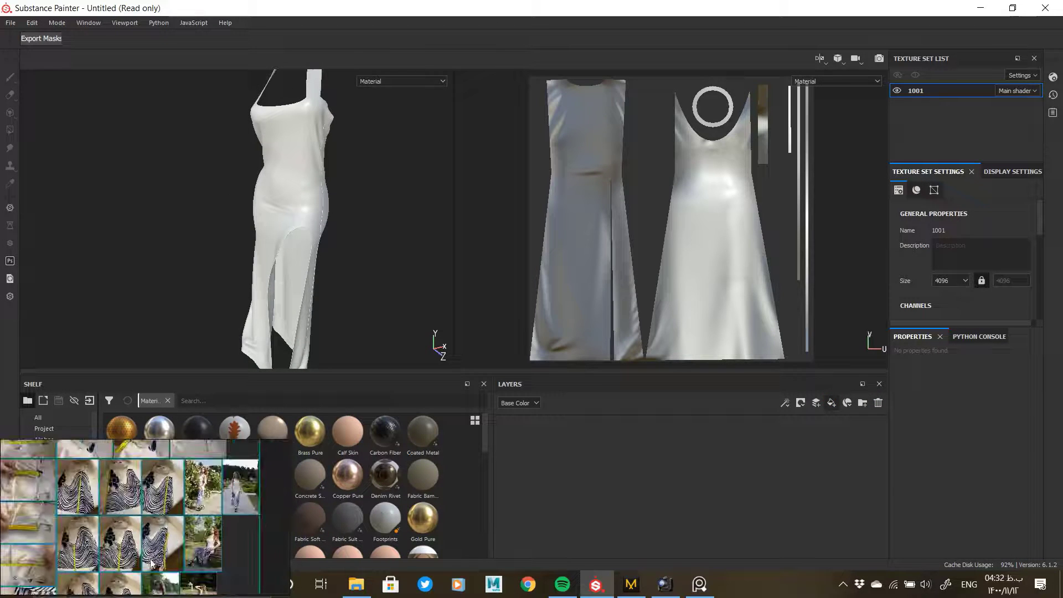
scroll(155, 491, up, 8)
scroll(153, 487, down, 5)
scroll(237, 534, up, 3)
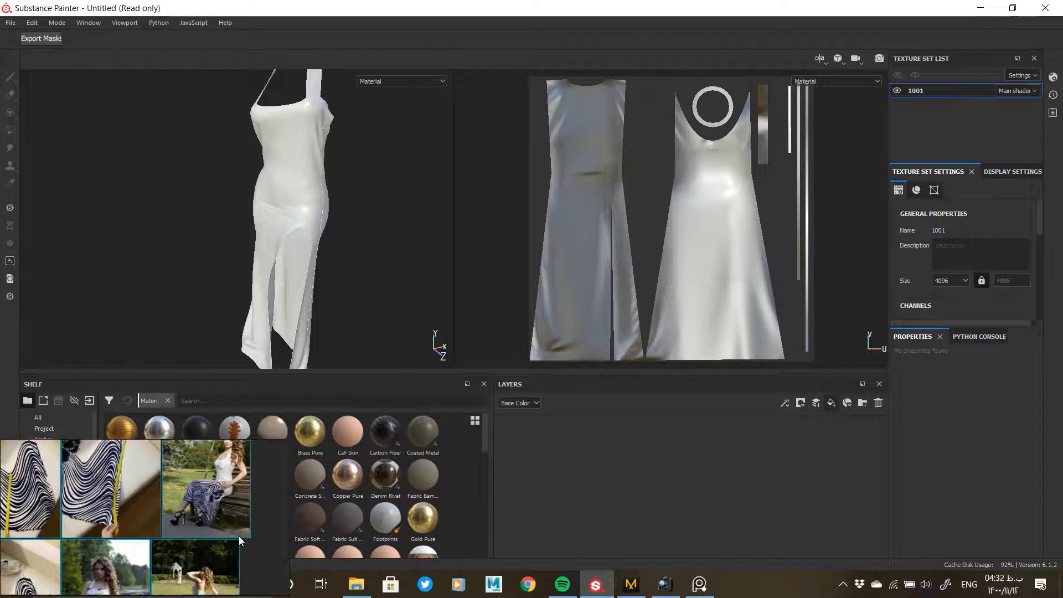
scroll(237, 535, down, 5)
scroll(167, 532, up, 6)
scroll(158, 515, down, 6)
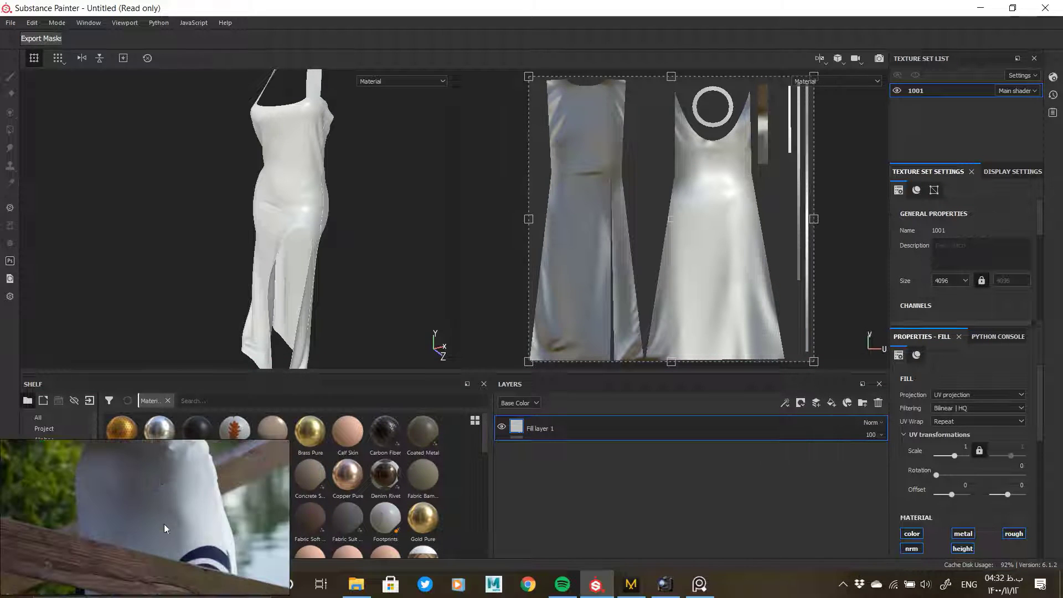
scroll(167, 519, down, 3)
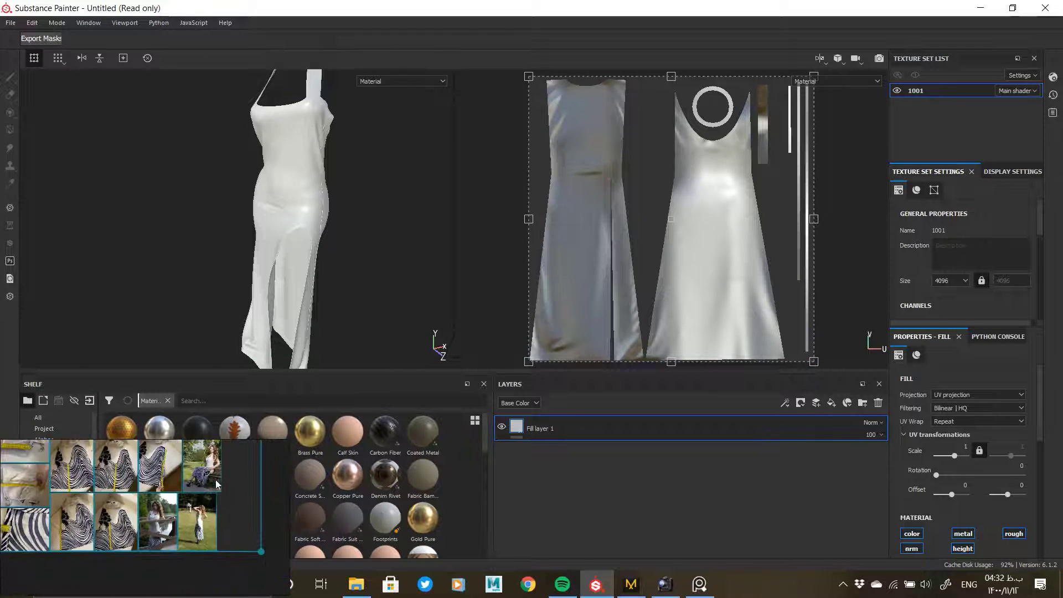
scroll(212, 480, up, 9)
scroll(211, 554, down, 9)
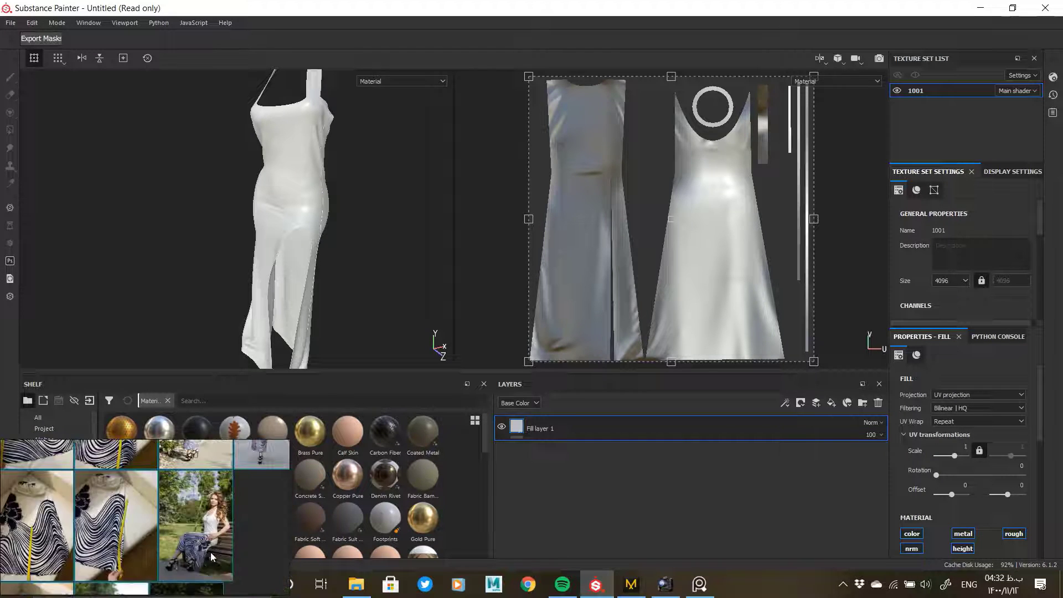
scroll(226, 515, up, 9)
middle_drag(235, 510, 210, 335)
Step: Open the fill layer's base color for editing
alt+middle_drag(266, 252, 301, 294)
alt+drag(301, 294, 382, 280)
scroll(932, 492, down, 4)
click(939, 491)
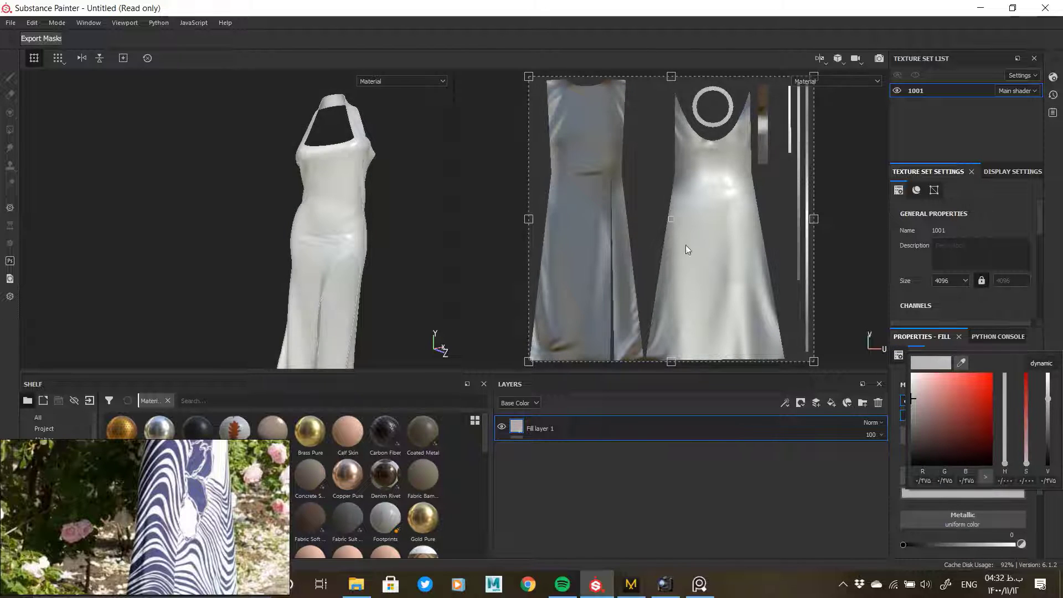
Step: Set the viewport's environment opacity and environment blur to 100 in the display settings
alt+drag(355, 238, 346, 238)
click(997, 170)
drag(889, 276, 1030, 292)
scroll(941, 293, down, 2)
drag(868, 293, 1024, 291)
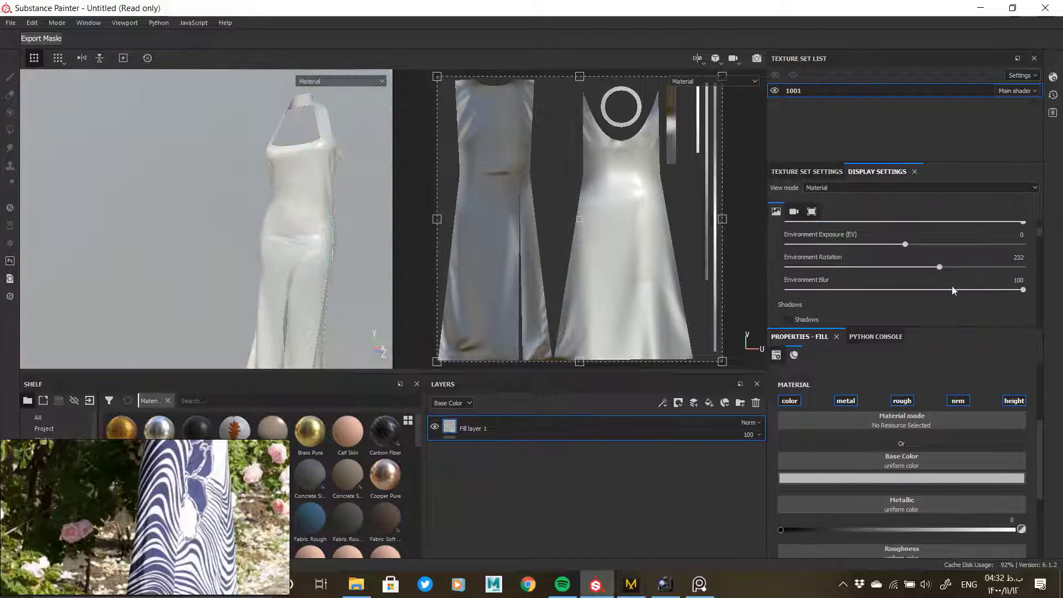
alt+drag(304, 261, 258, 247)
Step: Turn on viewport shadows and set the environment rotation to 176
scroll(805, 267, down, 2)
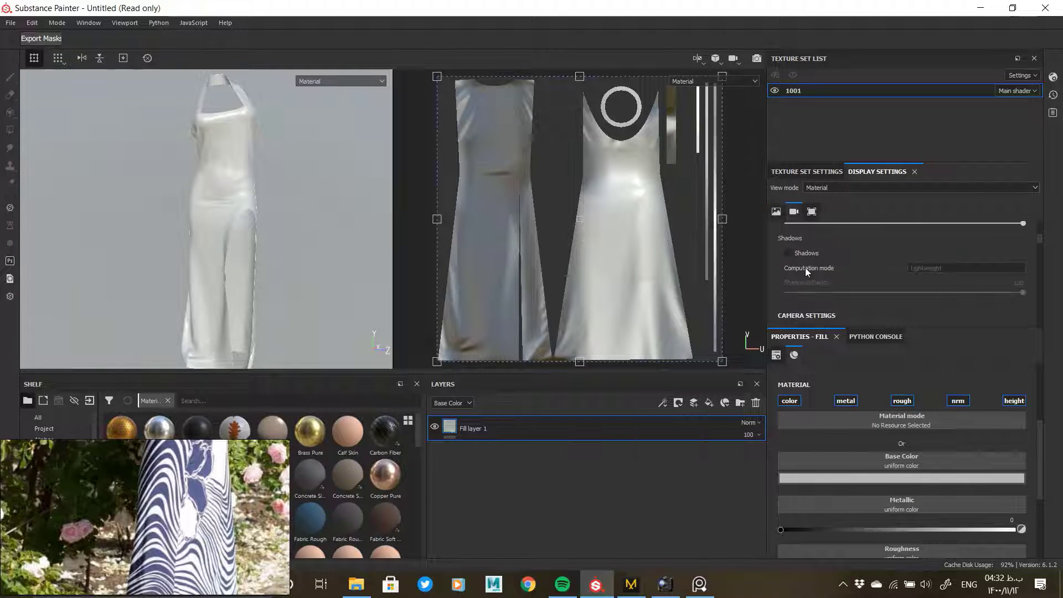
click(791, 253)
click(841, 292)
alt+drag(313, 177, 261, 249)
scroll(844, 285, up, 5)
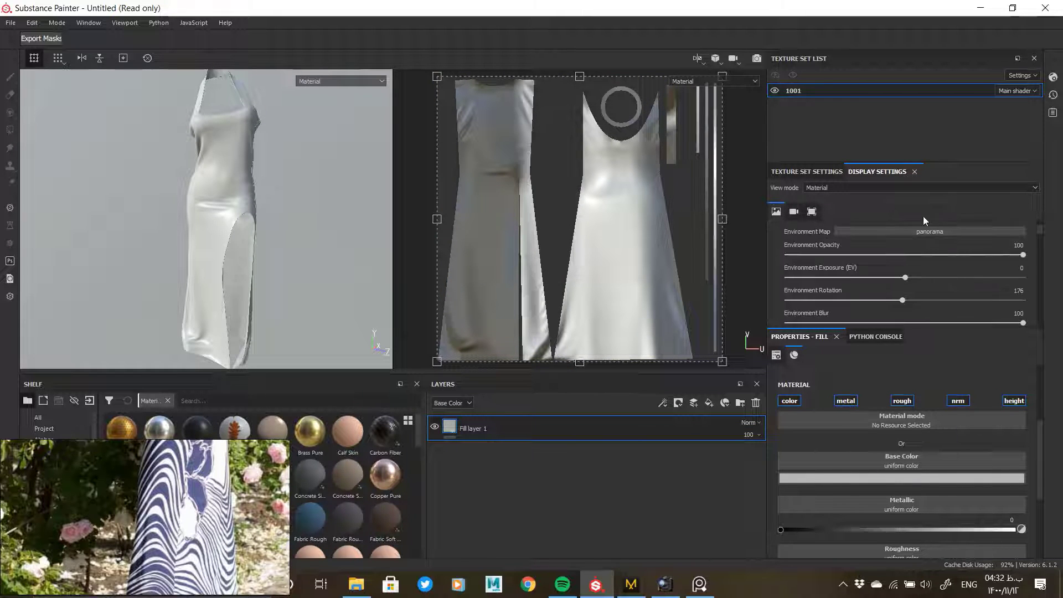
Step: Bring up the texture set settings and examine the dress's skirt and side slit up close
click(806, 172)
alt+drag(260, 213, 204, 212)
alt+right_drag(204, 212, 252, 170)
alt+drag(252, 170, 202, 238)
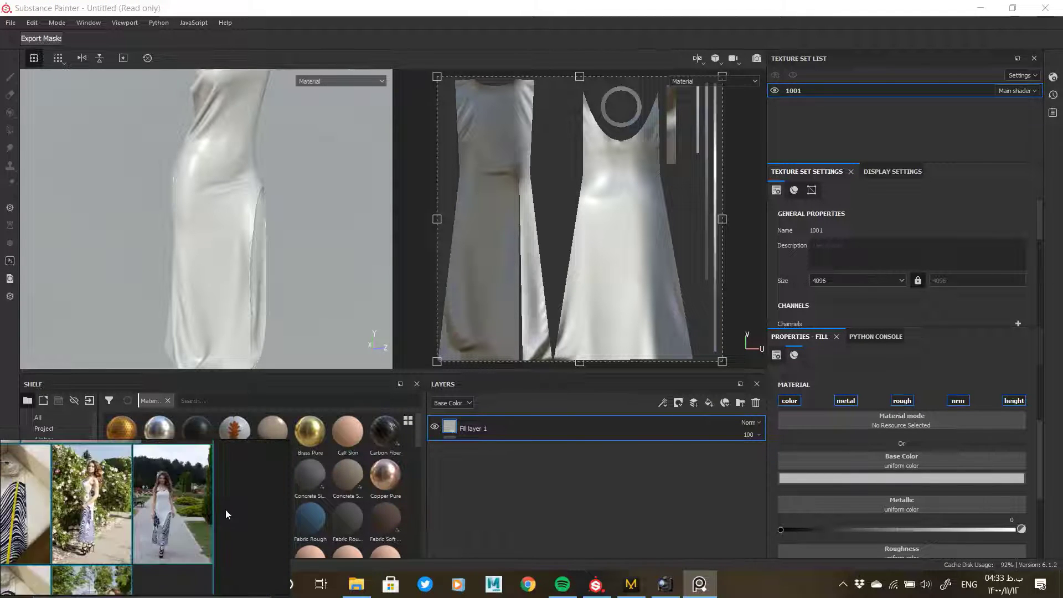
Step: Add a second fill layer above the first, give it a black mask, and activate Polygon Fill on that mask
alt+drag(152, 292, 251, 238)
alt+right_drag(262, 331, 235, 274)
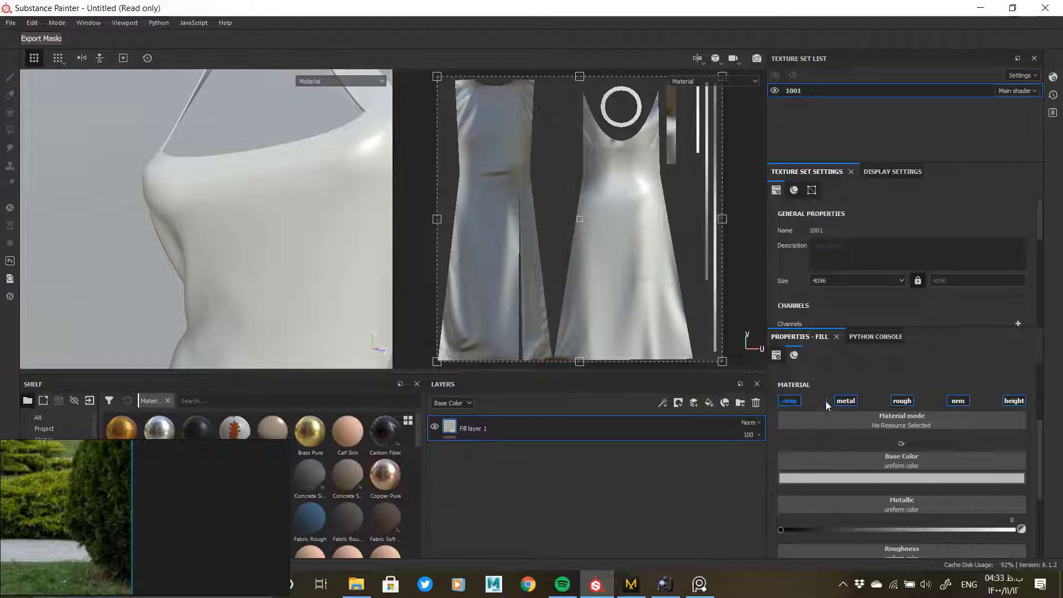
drag(765, 310, 933, 317)
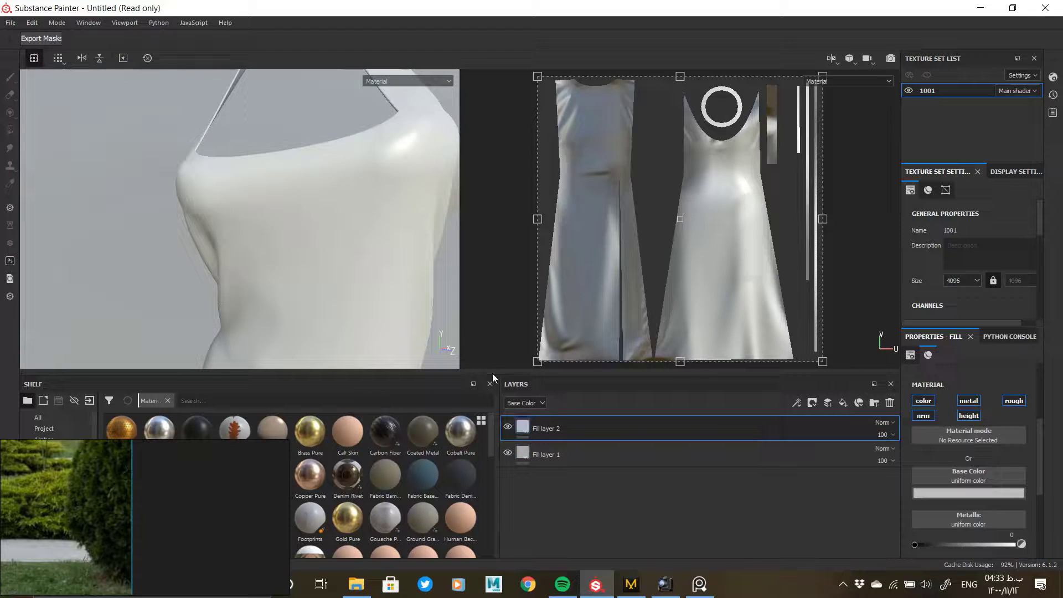
right_click(524, 425)
click(548, 81)
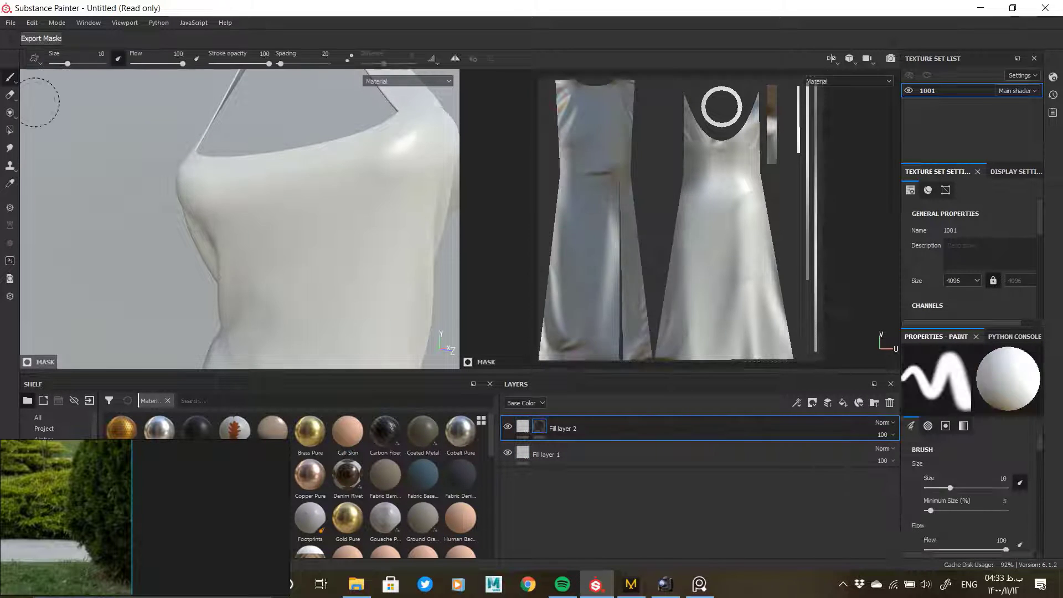
click(10, 131)
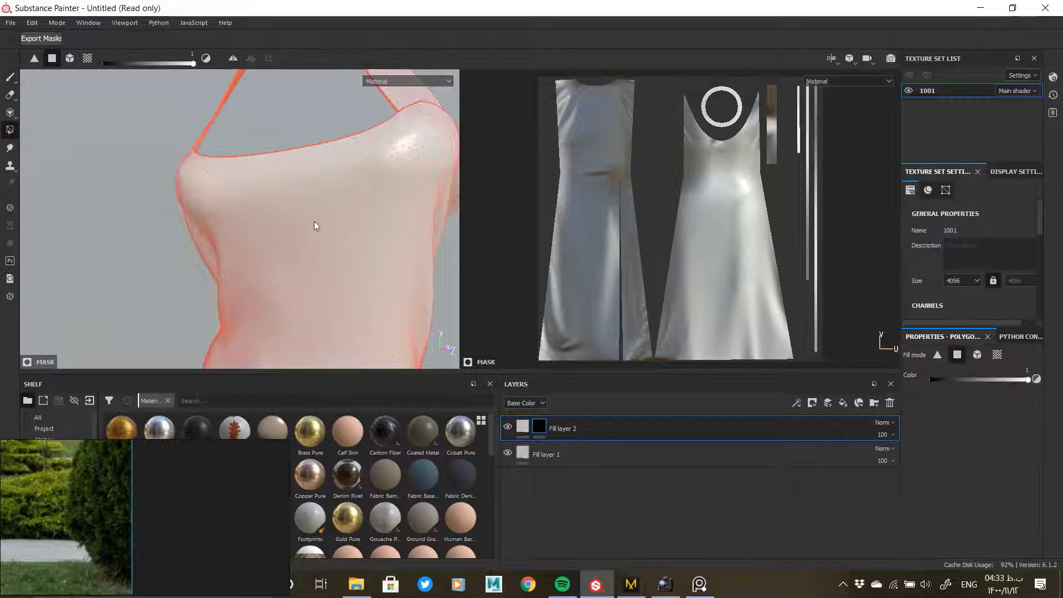
Step: Examine the bodice details in the reference photos and compare them with the upper front of the 3D dress
alt+drag(316, 225, 250, 235)
scroll(230, 496, down, 5)
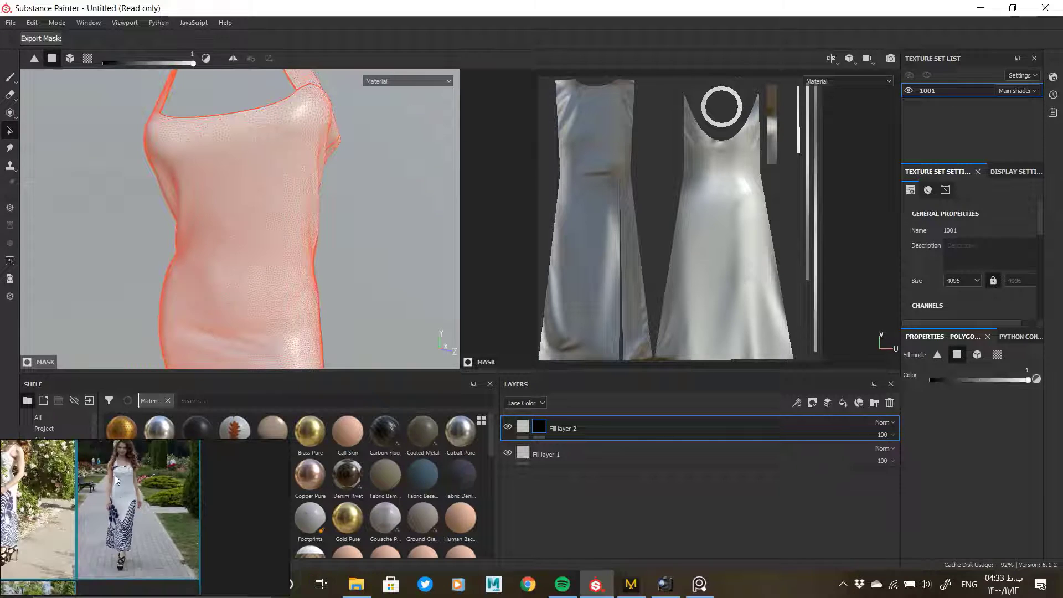
scroll(114, 475, up, 8)
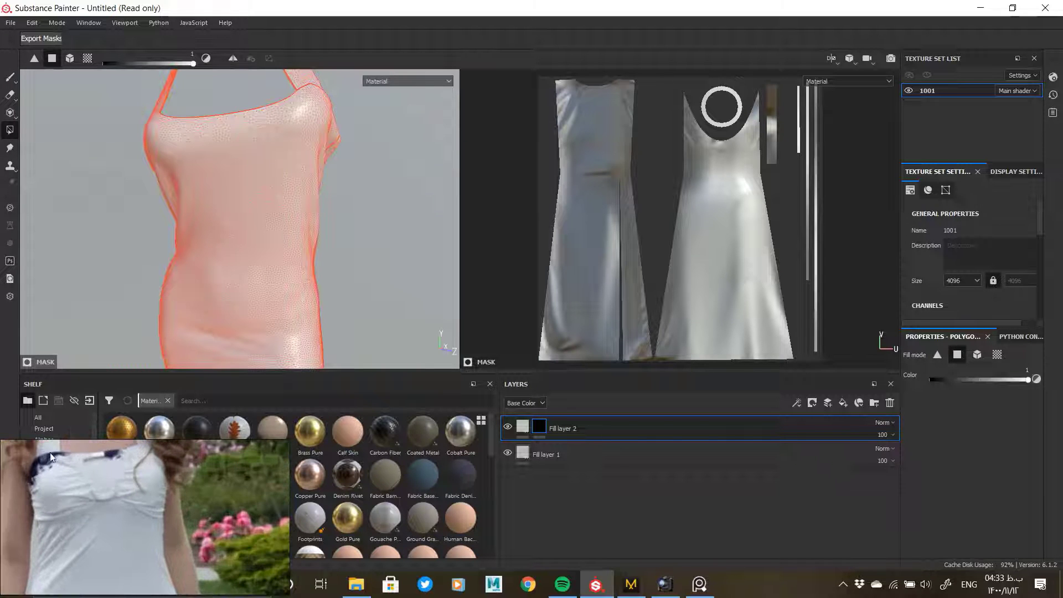
scroll(79, 454, up, 3)
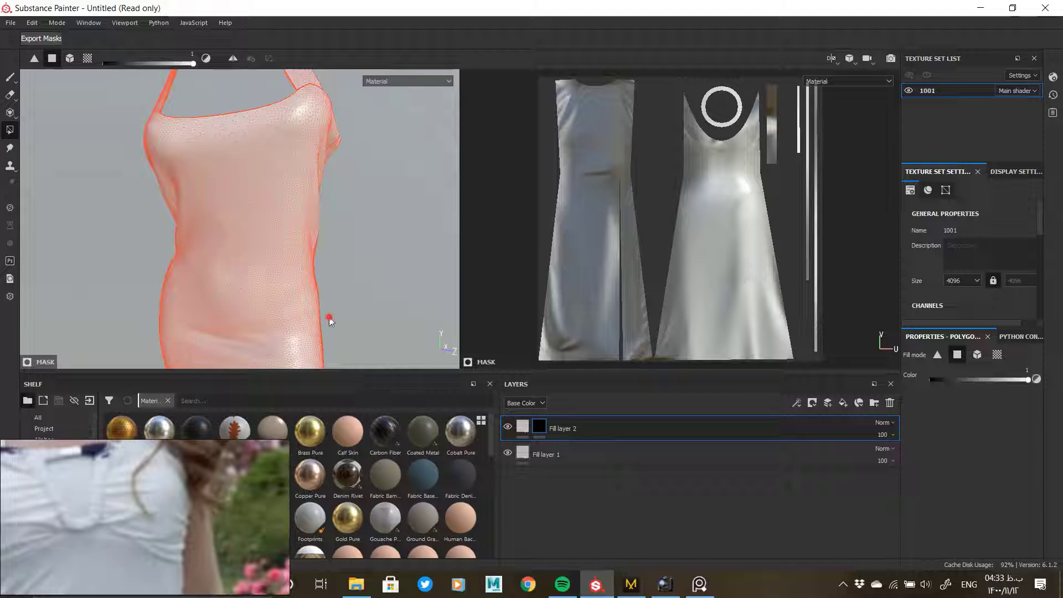
mouse_move(585, 11)
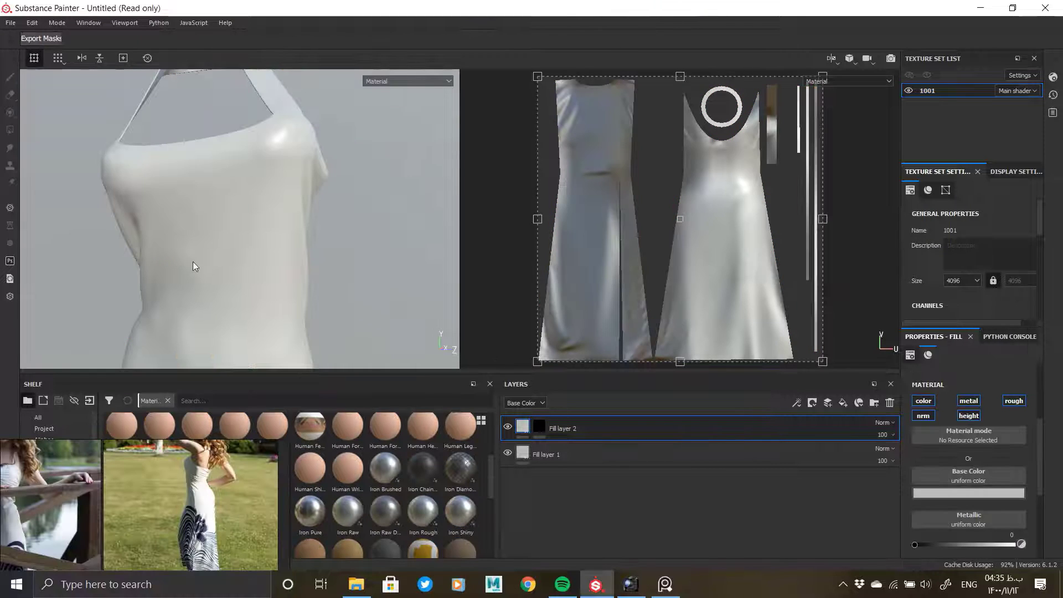
alt+drag(193, 261, 227, 273)
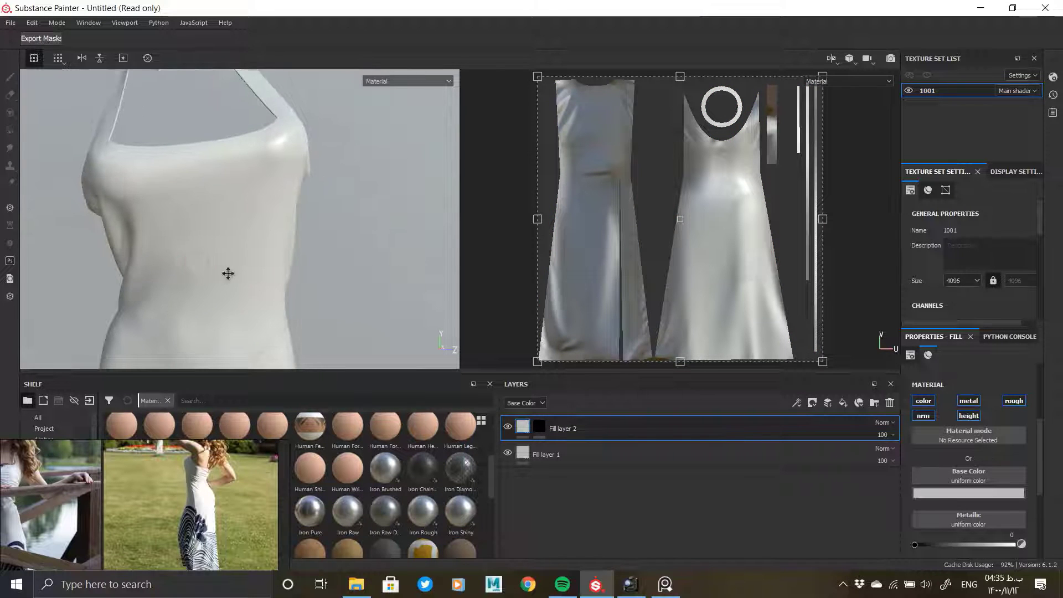
alt+middle_drag(227, 273, 260, 245)
Step: Import fds.png from the New folder inside Reference as a texture and show only the project's resources in the shelf
click(356, 585)
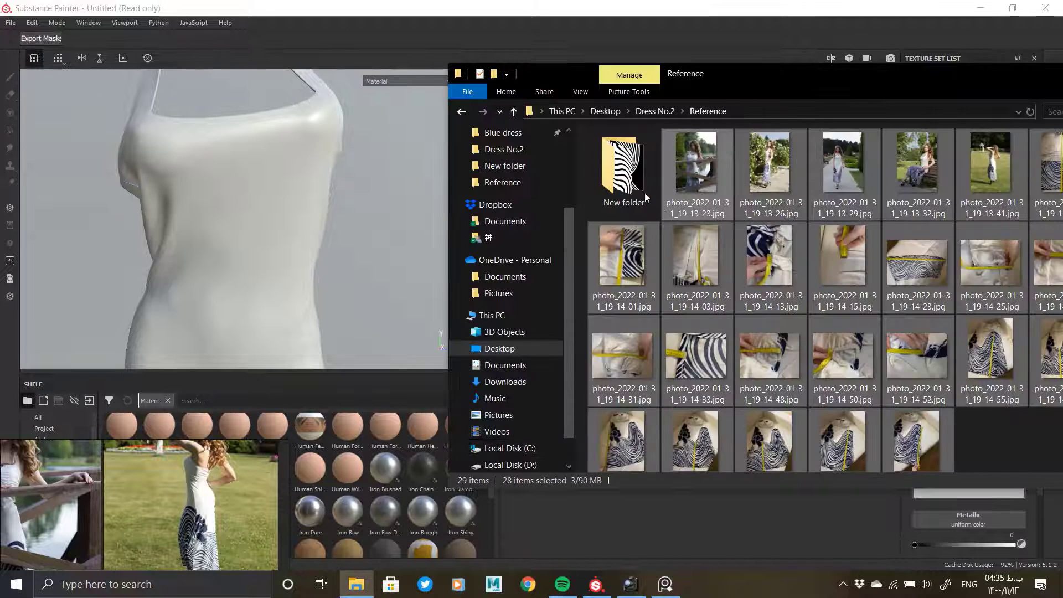
double_click(645, 192)
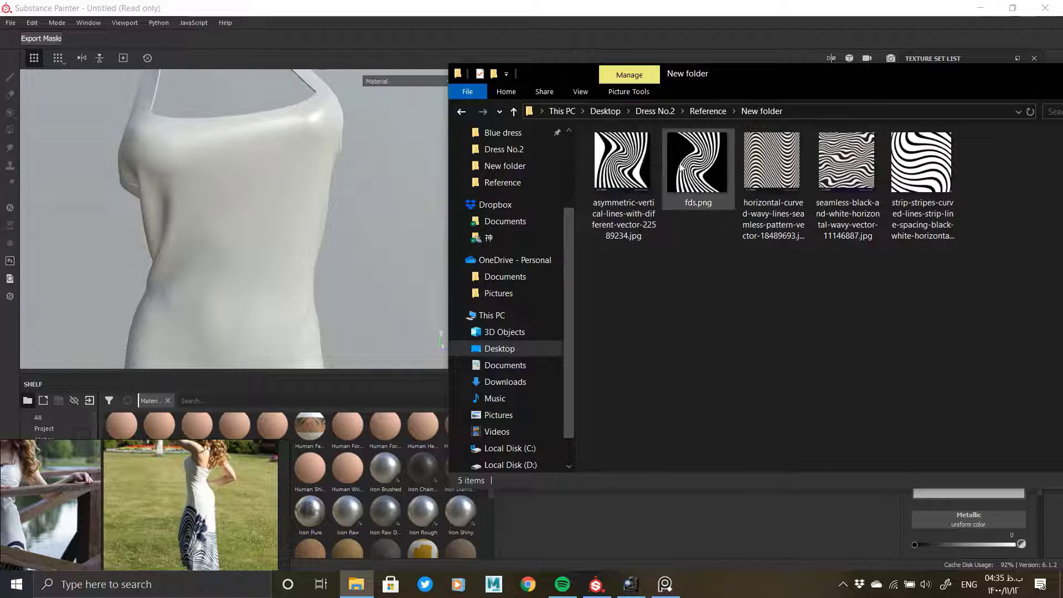
mouse_move(651, 166)
mouse_down()
mouse_move(664, 200)
mouse_move(361, 477)
mouse_up()
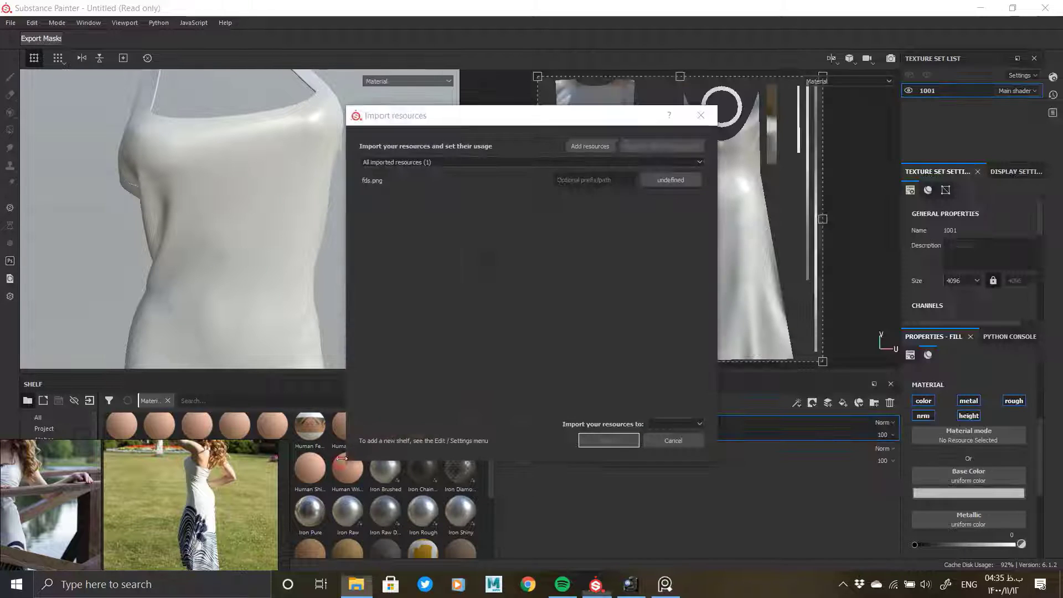
click(670, 180)
click(672, 222)
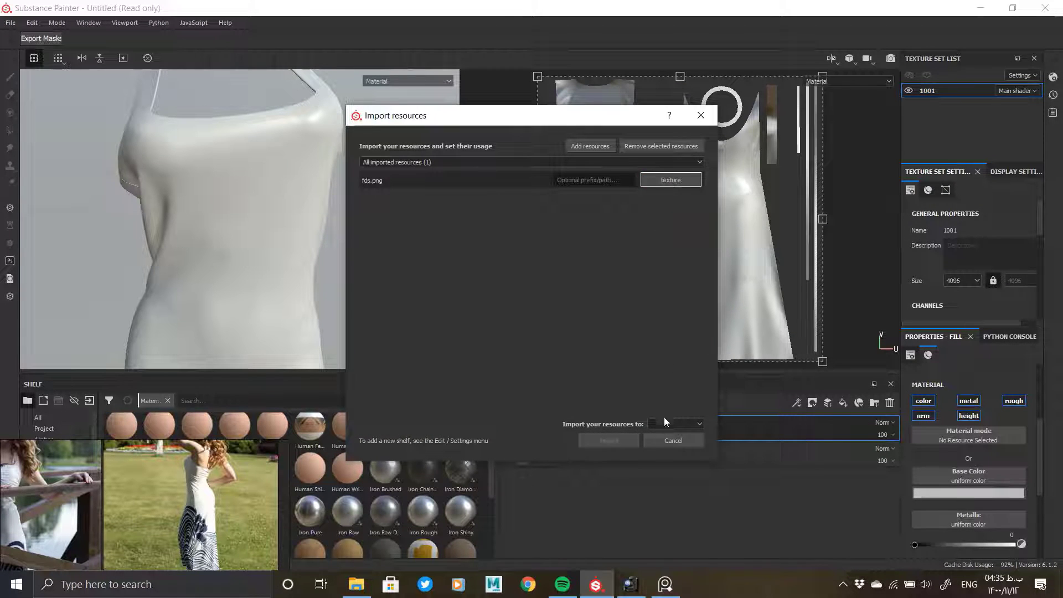
click(617, 443)
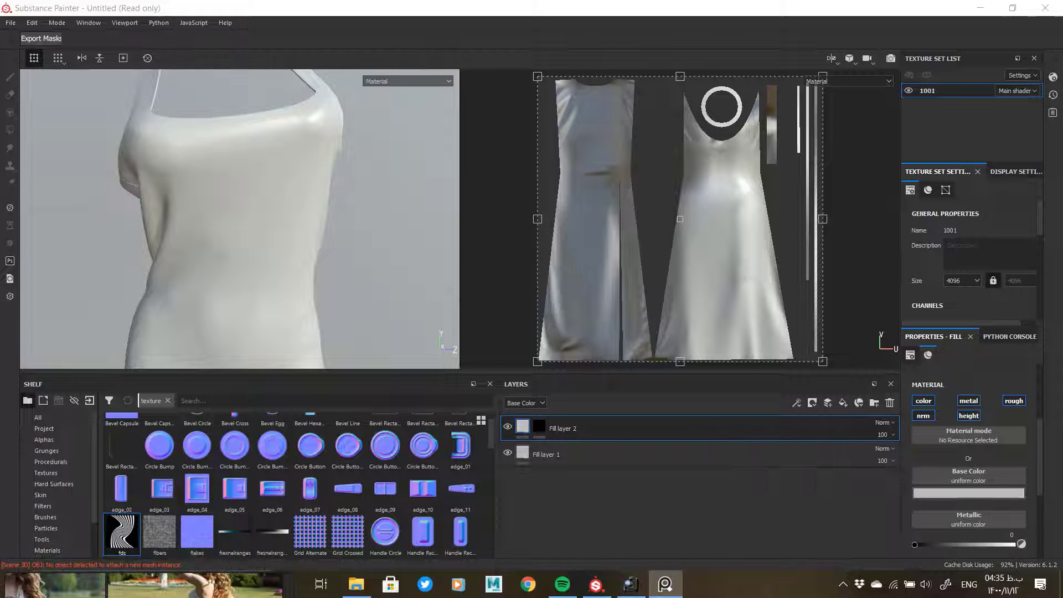
click(44, 428)
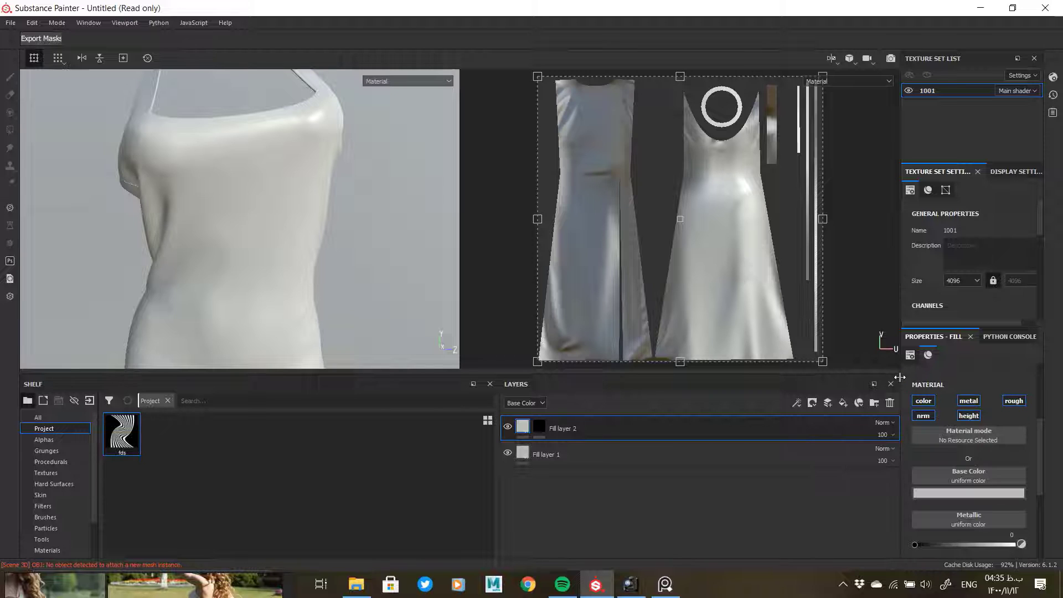
Step: Examine the 3D dress from the bodice down to the skirt's side slit
drag(904, 382, 881, 382)
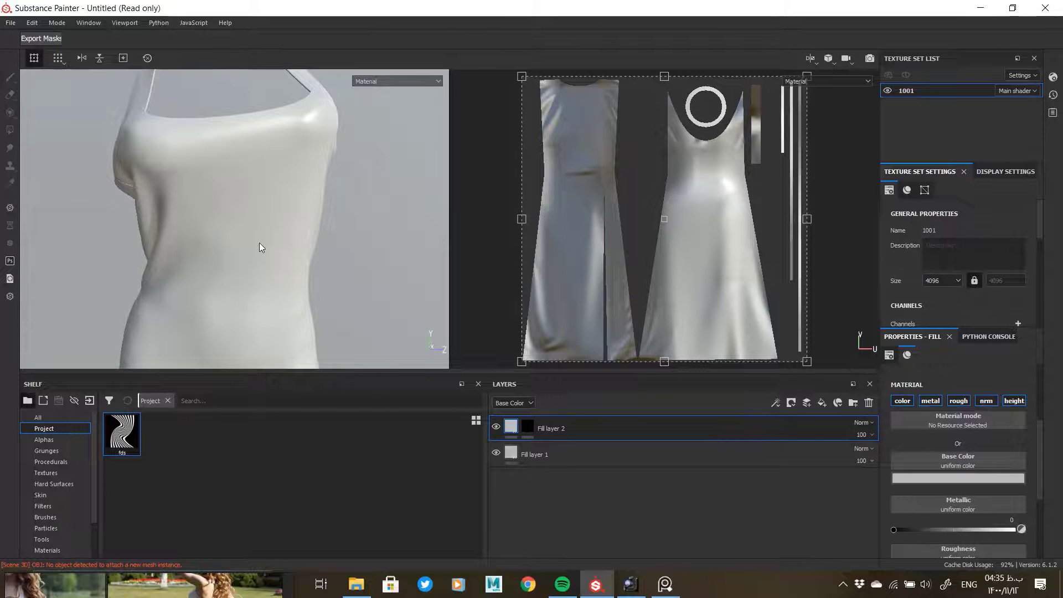
alt+drag(242, 277, 260, 282)
alt+right_drag(260, 281, 109, 228)
alt+middle_drag(253, 293, 269, 235)
alt+drag(269, 235, 254, 271)
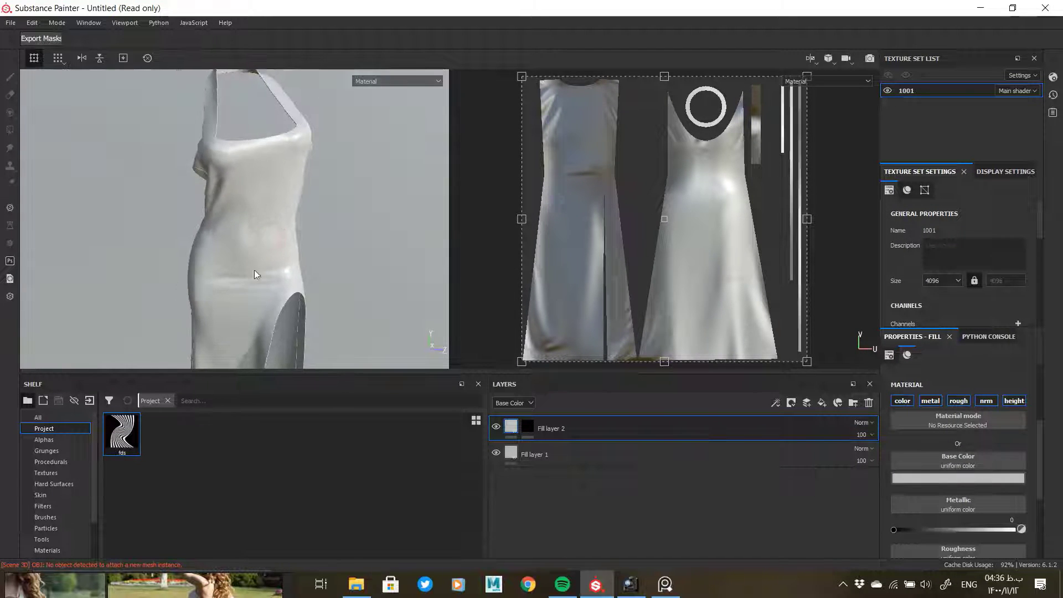
alt+middle_drag(254, 270, 240, 170)
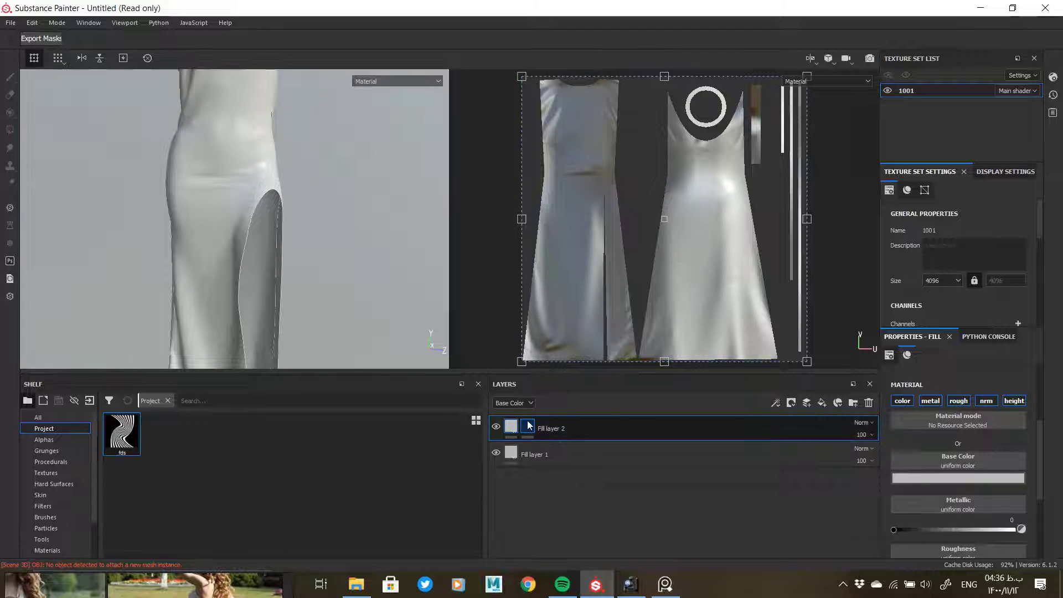
Step: Set Fill layer 2's base color to the dark navy sampled from the striped fabric in the close-up reference photo
right_drag(184, 584, 261, 277)
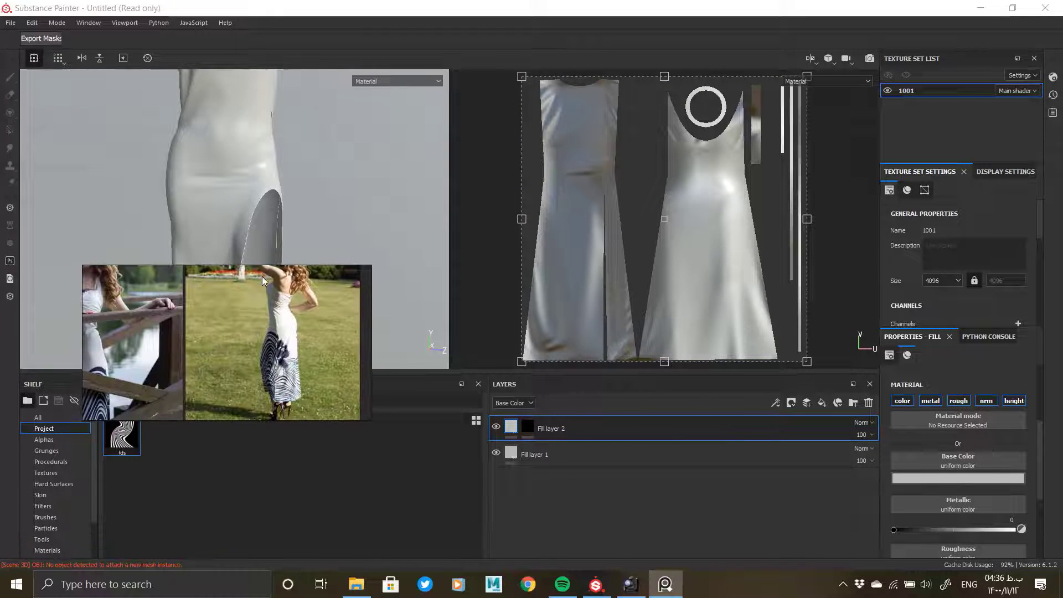
scroll(283, 356, down, 5)
scroll(161, 334, up, 7)
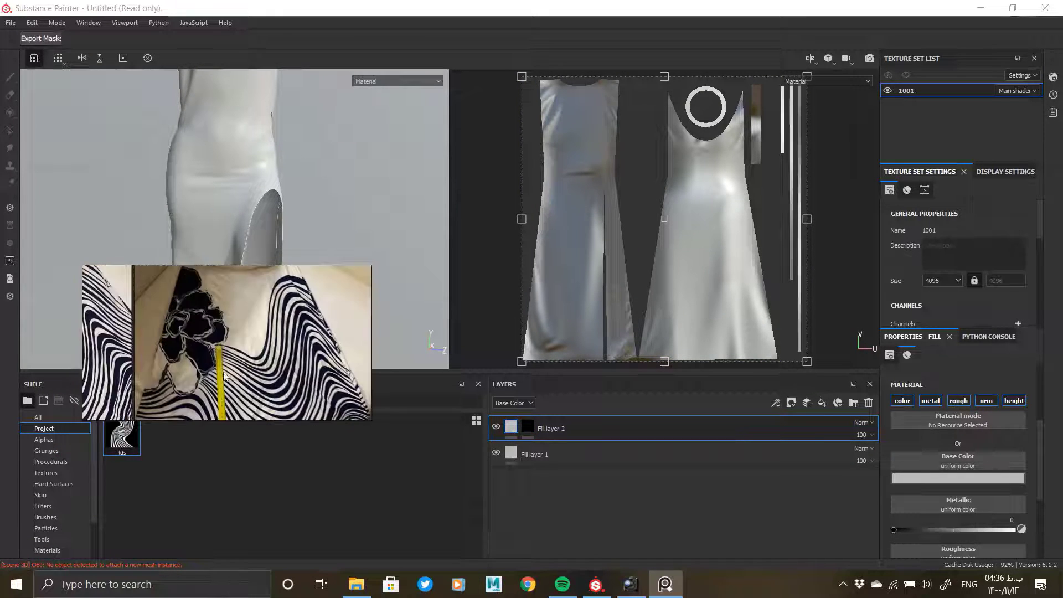
scroll(238, 354, down, 4)
scroll(234, 354, up, 6)
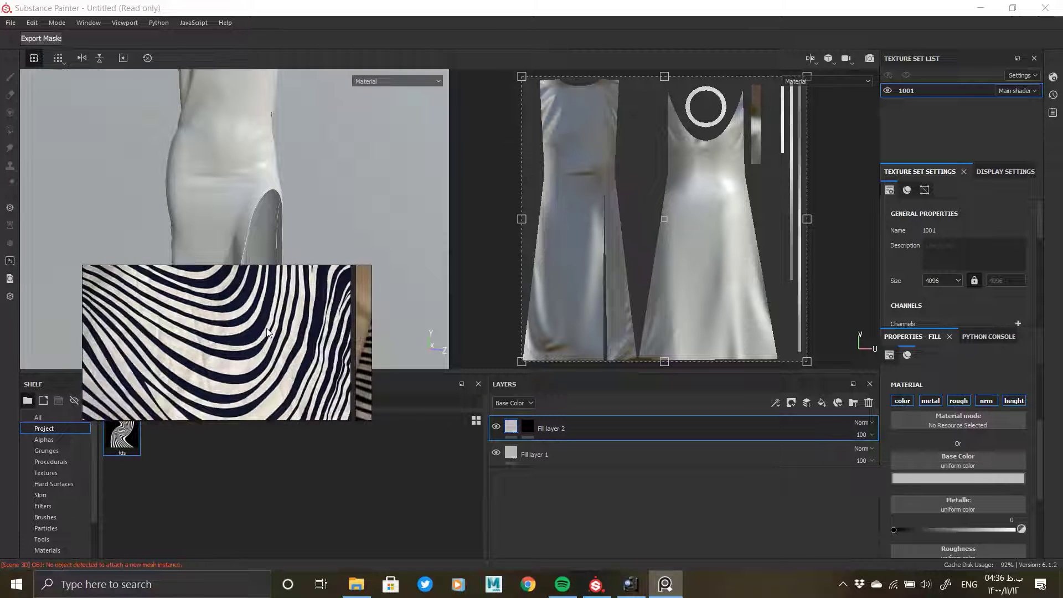
click(923, 477)
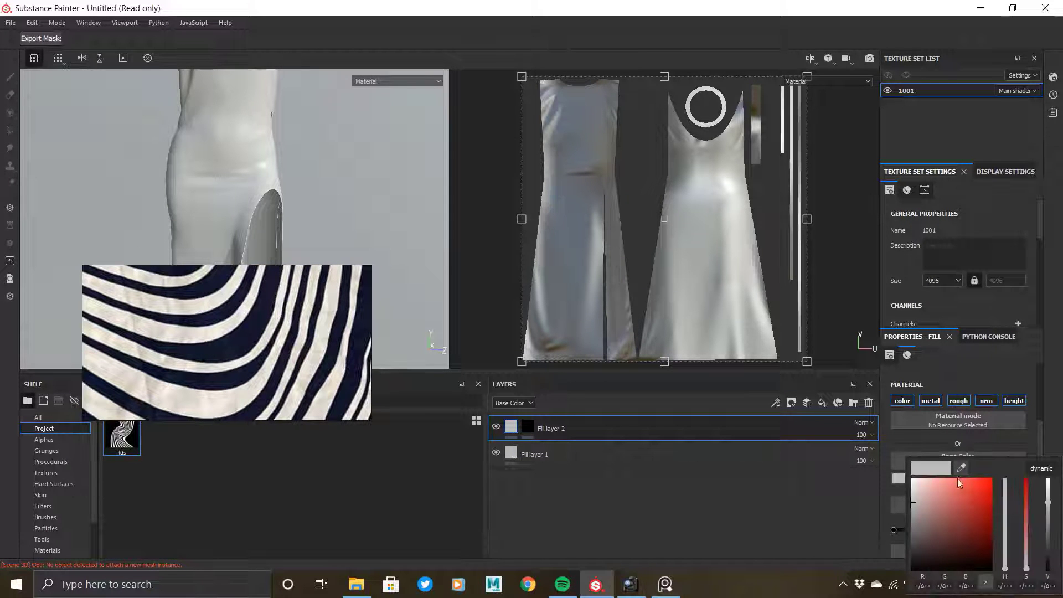
click(233, 338)
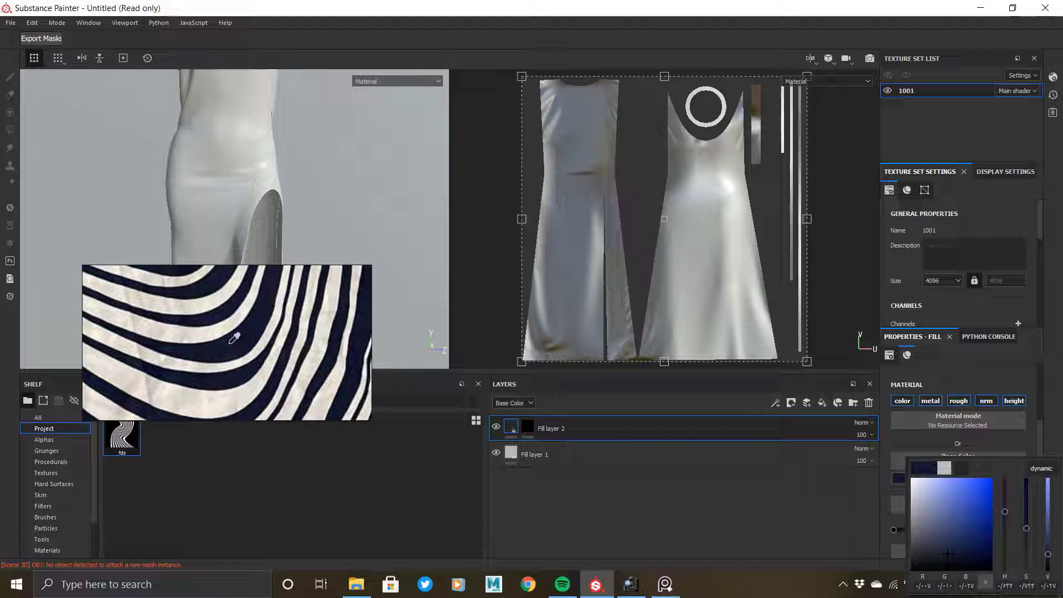
right_drag(259, 347, 169, 597)
right_drag(156, 548, 163, 579)
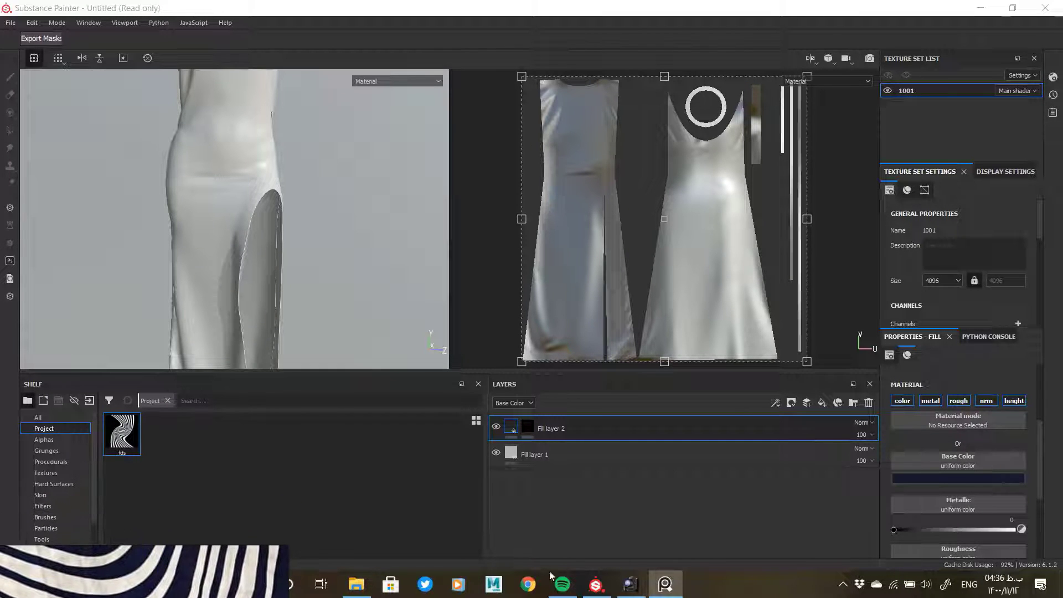
click(966, 477)
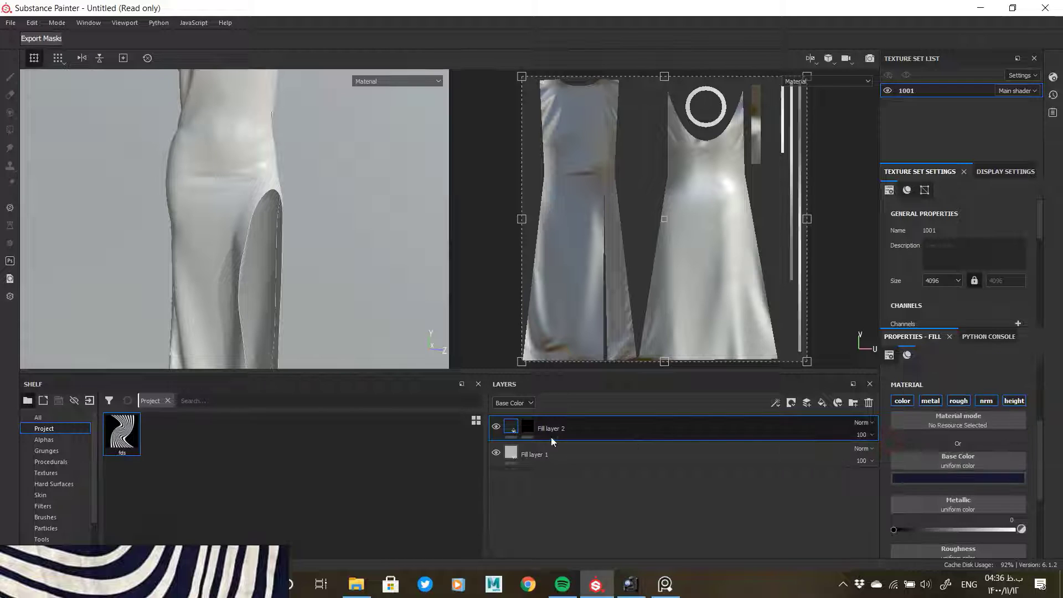
Step: Set up the Projection tool on Fill layer 2's mask with the fds texture as its grayscale source
click(528, 431)
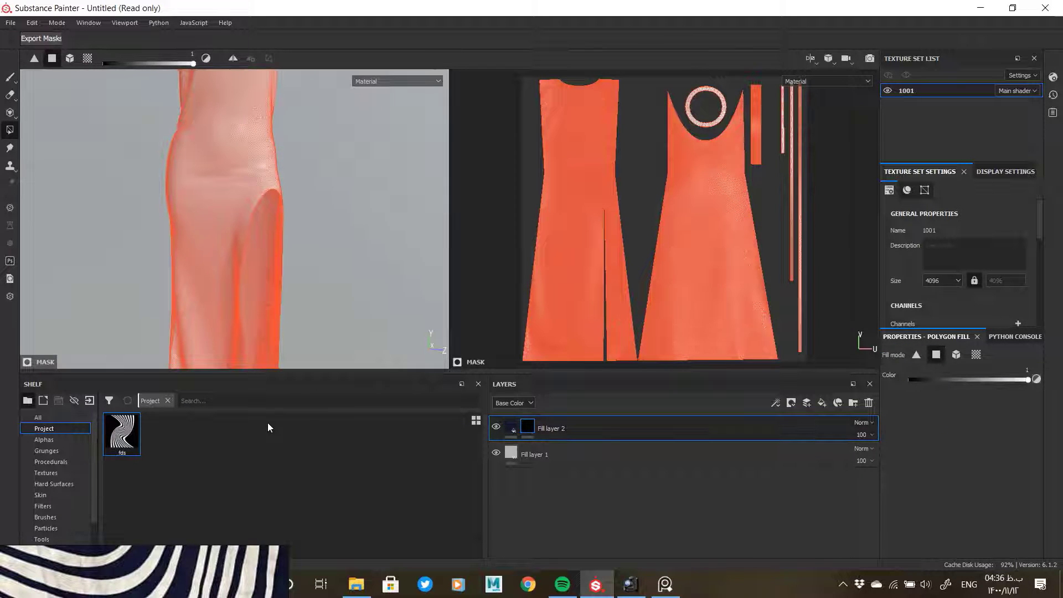
click(10, 114)
drag(404, 439, 109, 439)
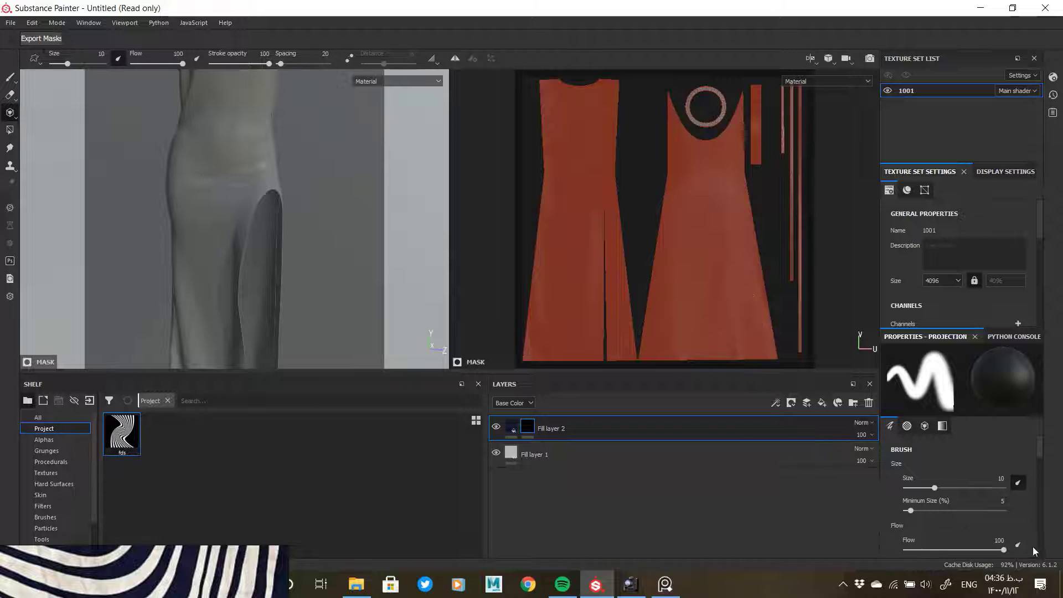
scroll(1033, 550, down, 10)
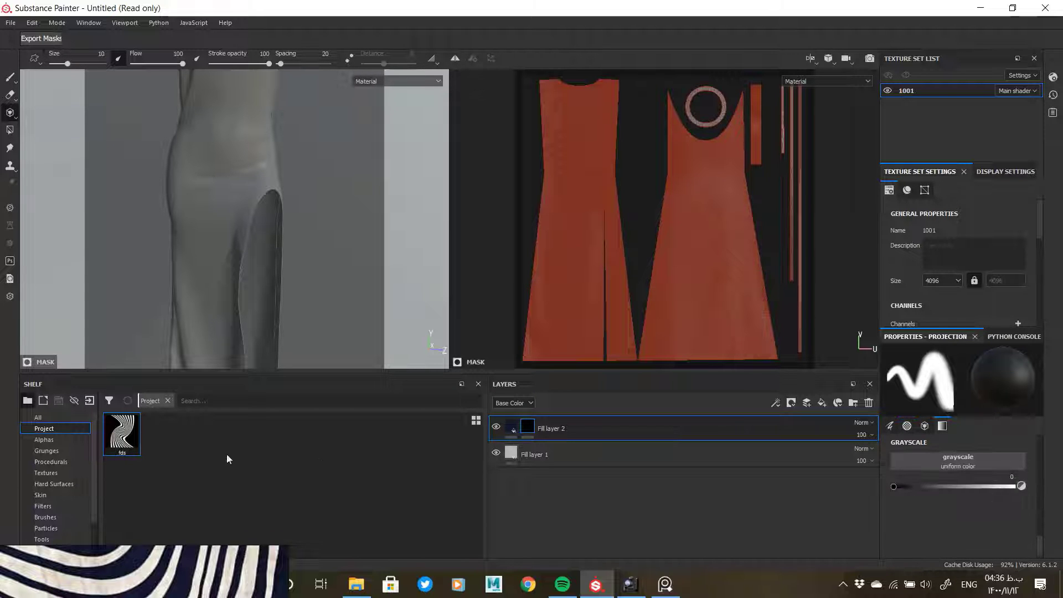
drag(145, 444, 955, 464)
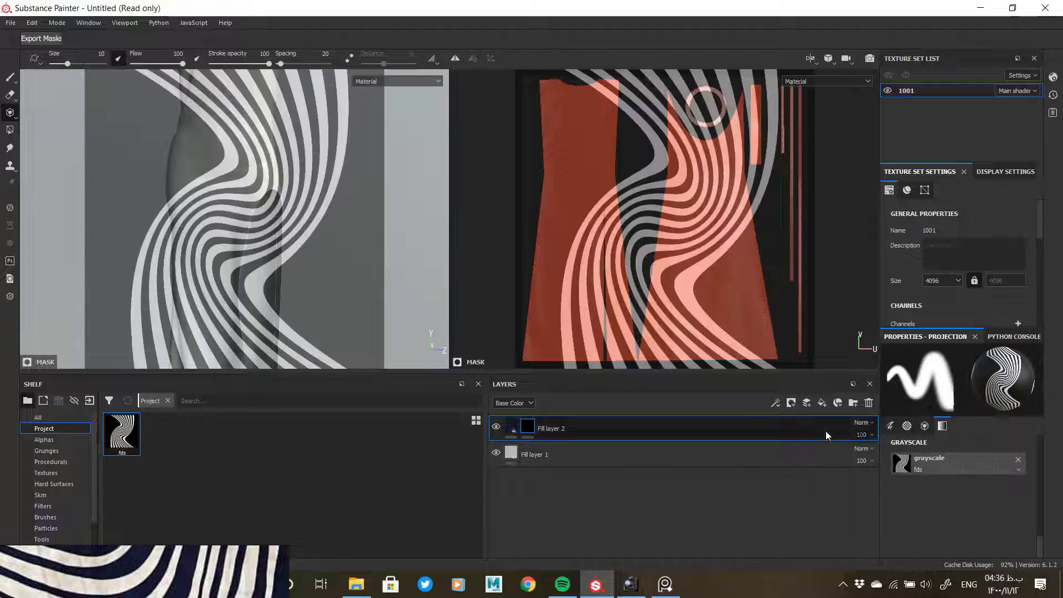
Step: Turn the UV layout sideways and project the first stripes near one side edge of the unslit dress piece's skirt
alt+drag(659, 257, 587, 243)
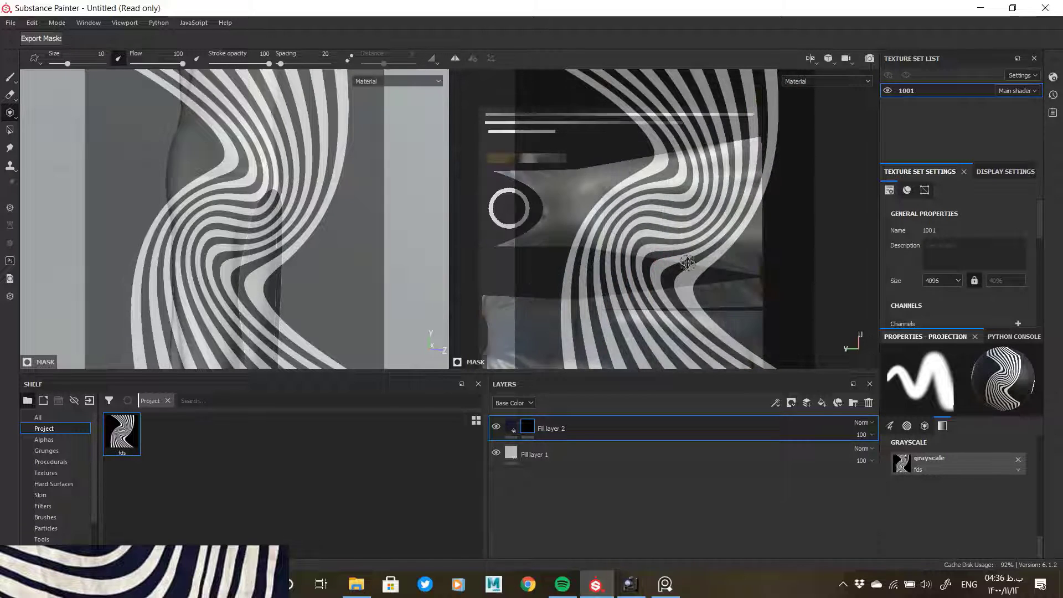
alt+right_drag(686, 263, 697, 313)
mouse_move(697, 313)
alt+middle_down()
mouse_move(701, 299)
mouse_move(688, 300)
alt+middle_up()
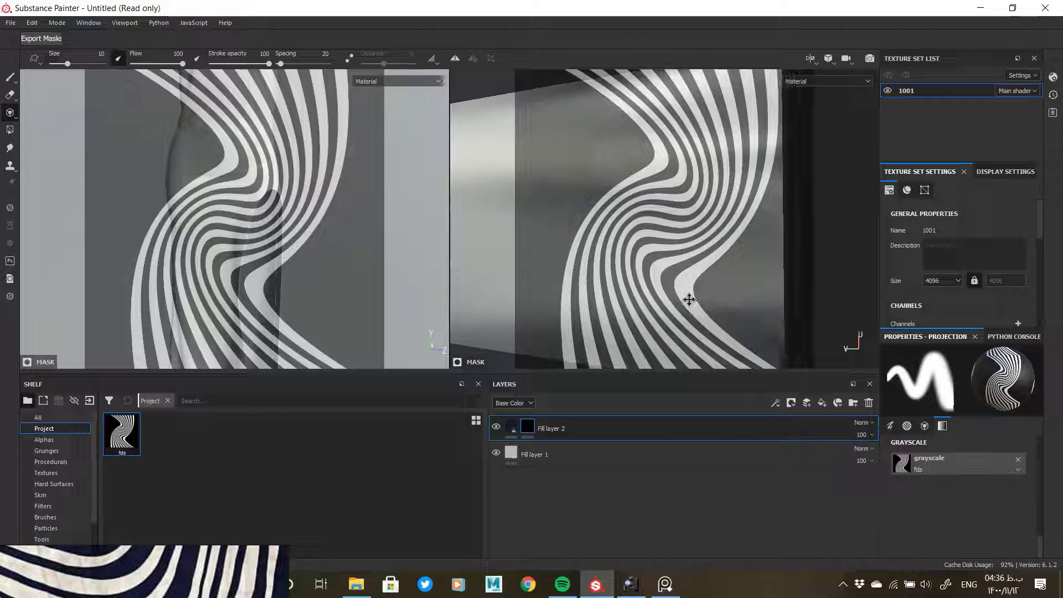
alt+right_drag(645, 336, 701, 348)
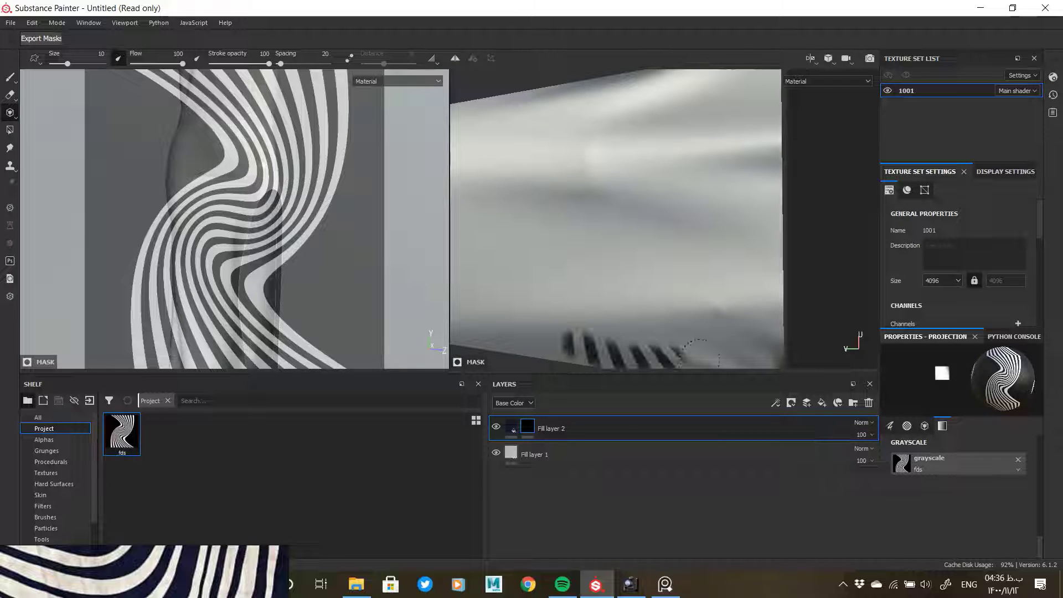
drag(570, 348, 593, 249)
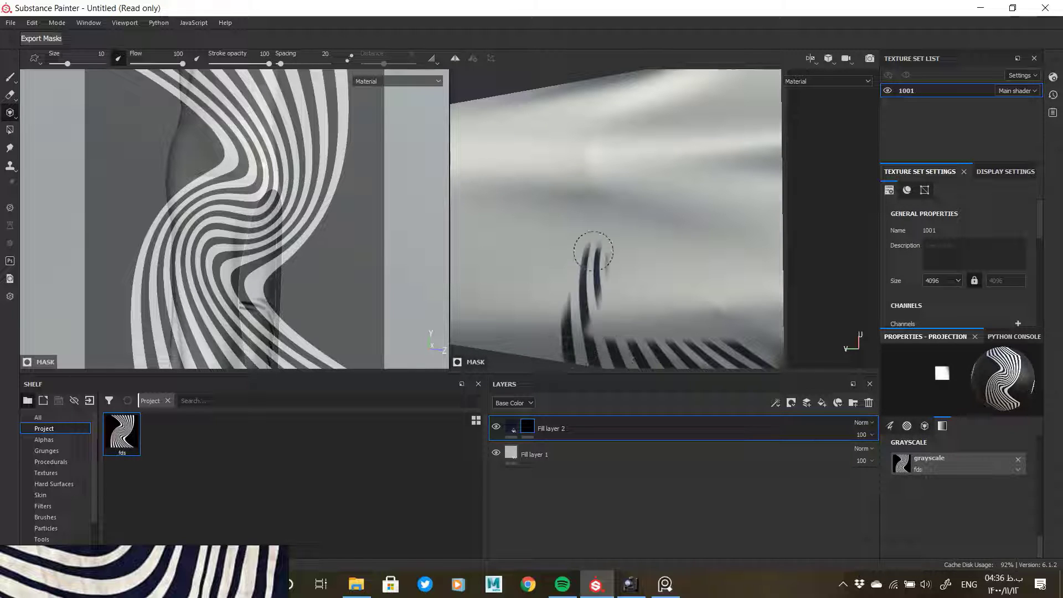
mouse_move(590, 327)
mouse_down()
mouse_move(624, 260)
mouse_move(635, 275)
mouse_move(615, 340)
mouse_up()
Step: Enlarge the brush to 23.82 and project the rest of the wavy stripe pattern across the unslit piece's skirt
key(bracketright)
mouse_move(715, 331)
mouse_down()
mouse_move(735, 182)
mouse_move(715, 105)
mouse_up()
drag(768, 159, 744, 70)
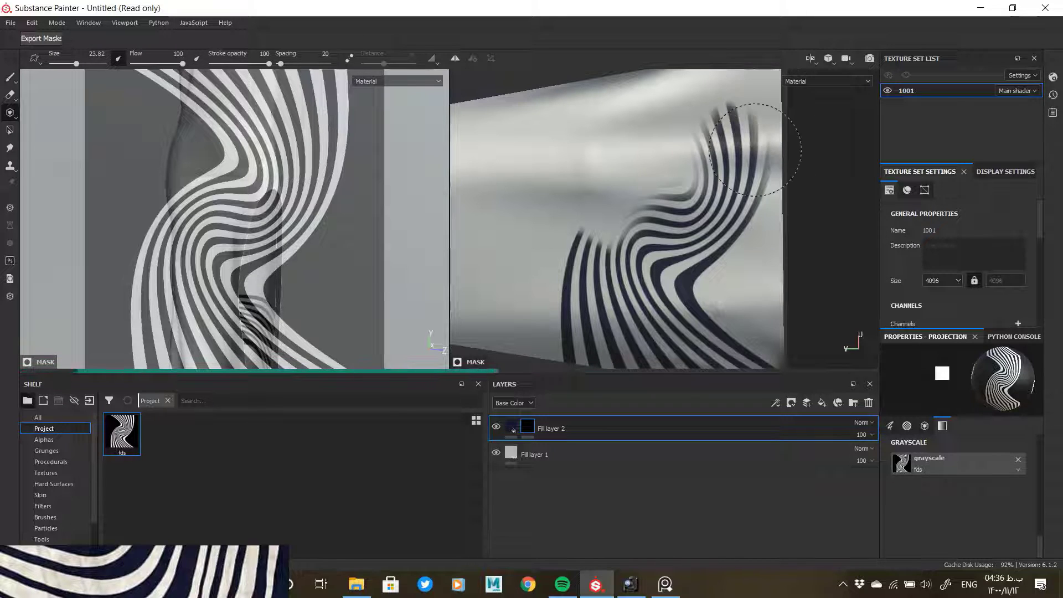
drag(755, 150, 755, 114)
drag(591, 104, 663, 106)
mouse_move(641, 193)
mouse_down()
mouse_move(576, 210)
mouse_move(676, 168)
mouse_up()
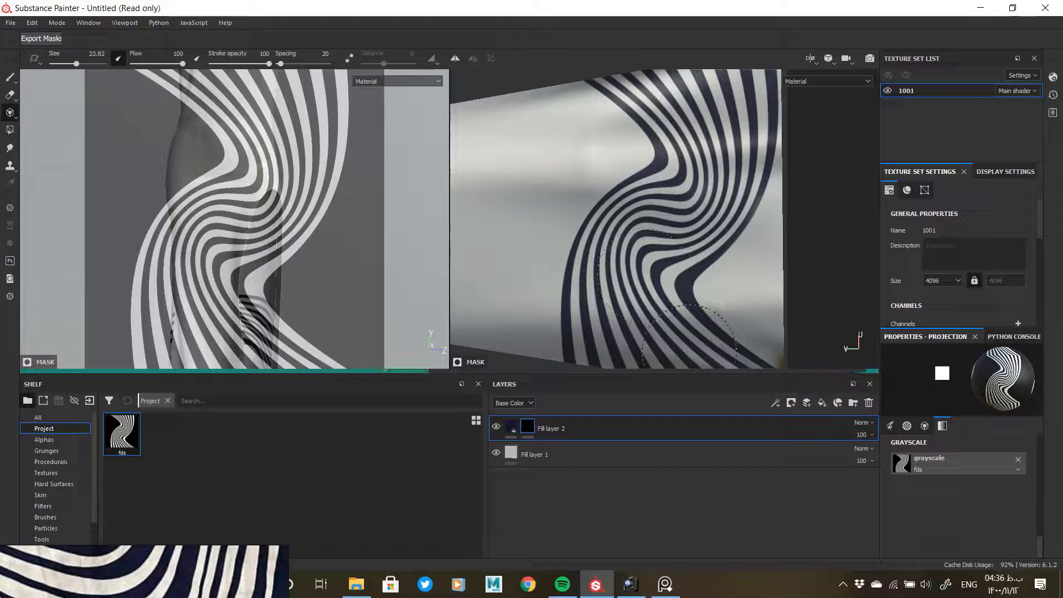
Step: Compare the projected stripes on the 3D dress with the reference photos, ending on the full-length skirt photo
click(511, 426)
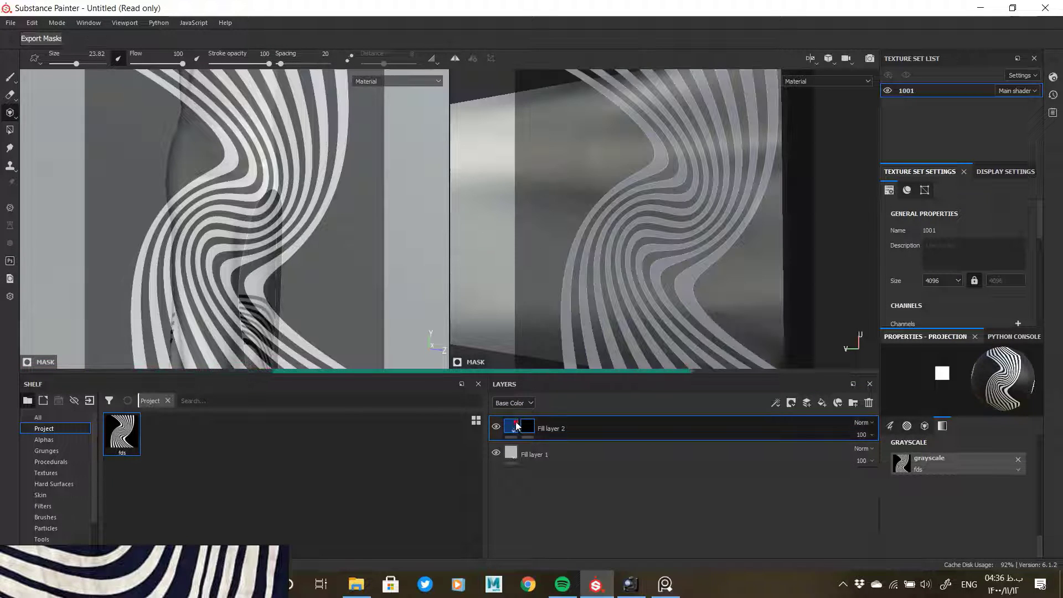
alt+drag(269, 279, 393, 265)
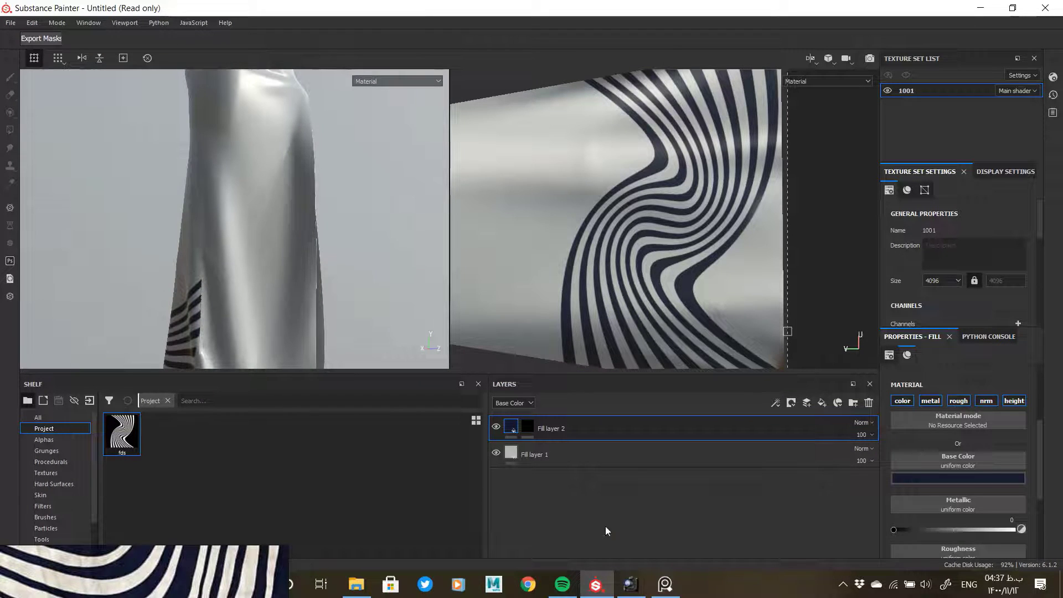
right_drag(220, 563, 259, 400)
scroll(138, 461, down, 10)
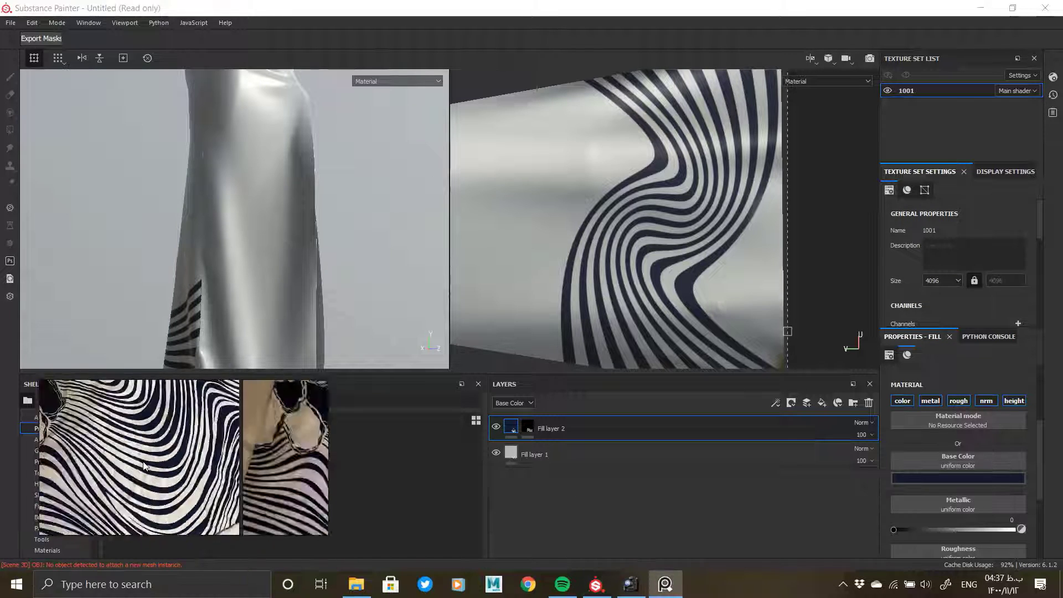
scroll(227, 463, up, 10)
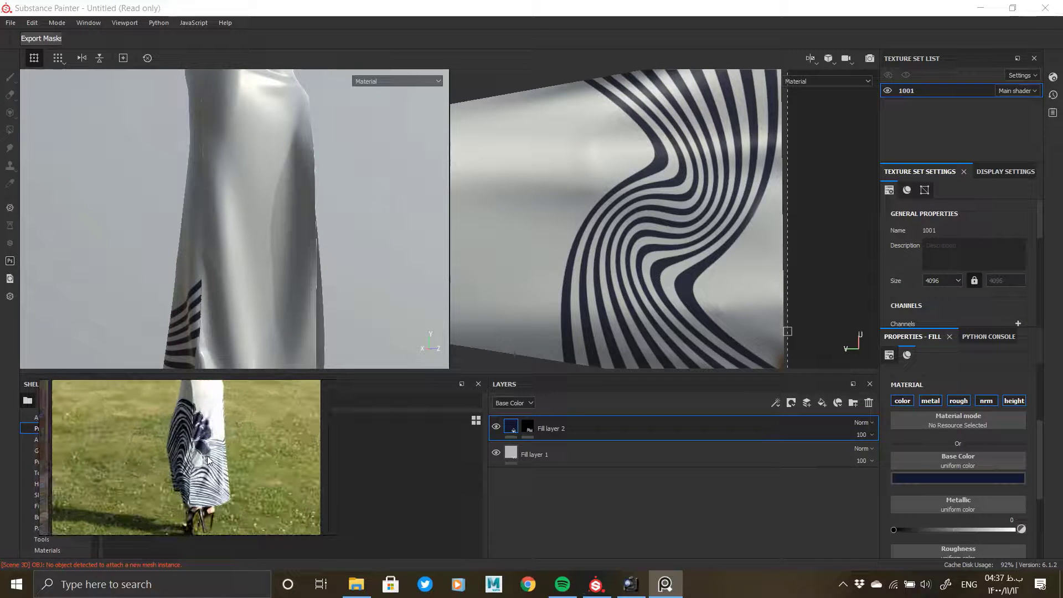
right_drag(208, 456, 168, 549)
Step: Project the wavy stripes from Fill layer 2's mask onto the slit dress piece's skirt, covering both sides of the slit
mouse_move(280, 254)
alt+mouse_down()
mouse_move(150, 246)
mouse_move(256, 231)
mouse_move(344, 251)
mouse_move(328, 228)
mouse_move(261, 232)
mouse_move(289, 218)
mouse_move(272, 238)
alt+mouse_up()
click(527, 427)
key(3)
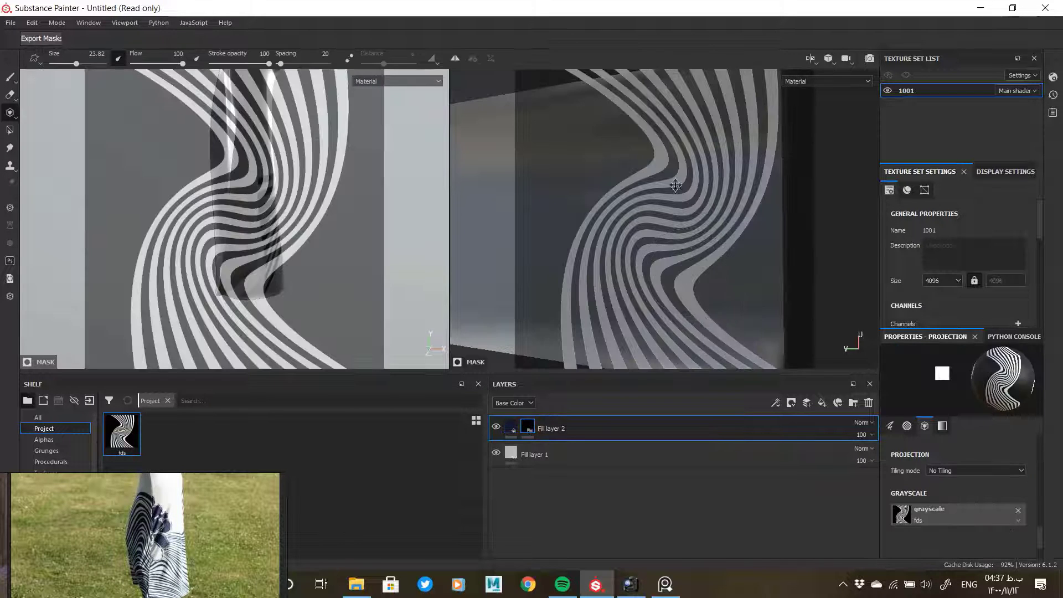
mouse_move(676, 186)
alt+middle_down()
mouse_move(674, 142)
mouse_move(671, 192)
alt+middle_up()
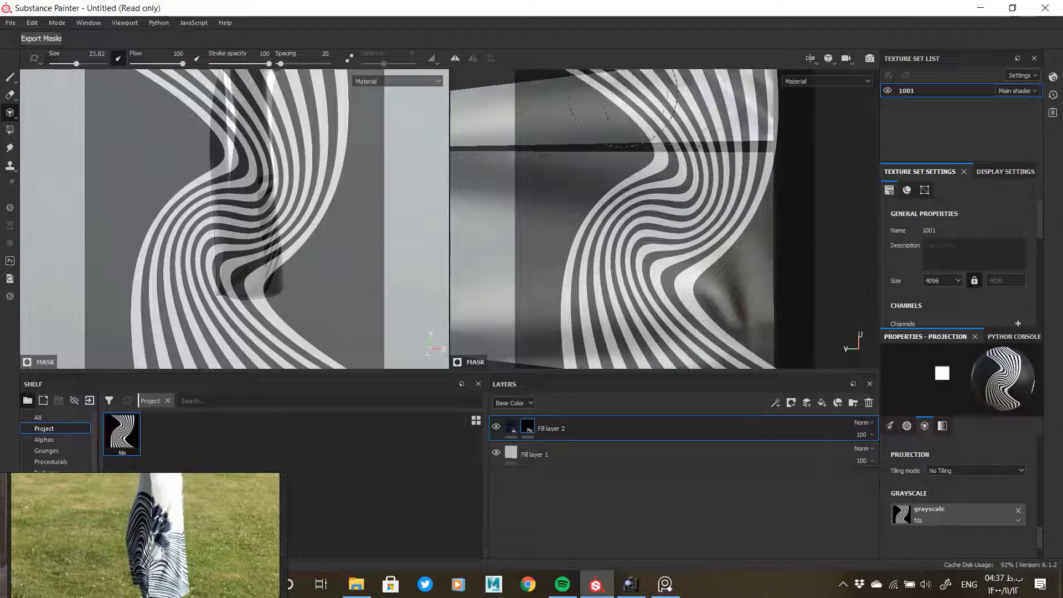
mouse_move(666, 89)
mouse_down()
mouse_move(772, 89)
mouse_move(603, 86)
mouse_move(766, 127)
mouse_move(670, 177)
mouse_move(709, 194)
mouse_move(662, 230)
mouse_move(621, 219)
mouse_move(570, 260)
mouse_move(686, 295)
mouse_move(561, 283)
mouse_move(692, 321)
mouse_move(664, 277)
mouse_move(596, 346)
mouse_up()
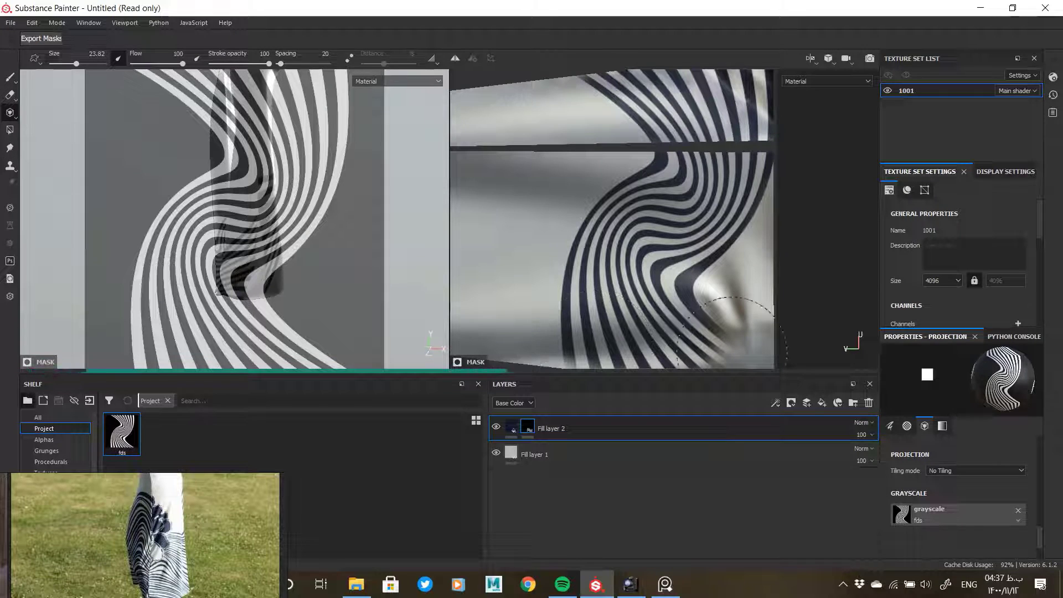
drag(711, 355, 601, 354)
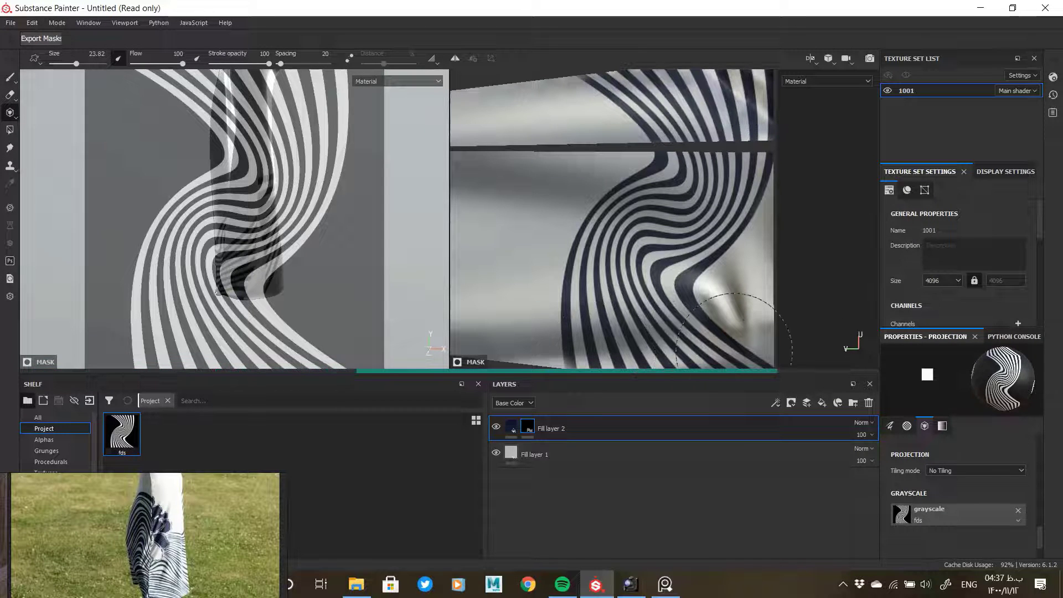
drag(680, 129, 632, 113)
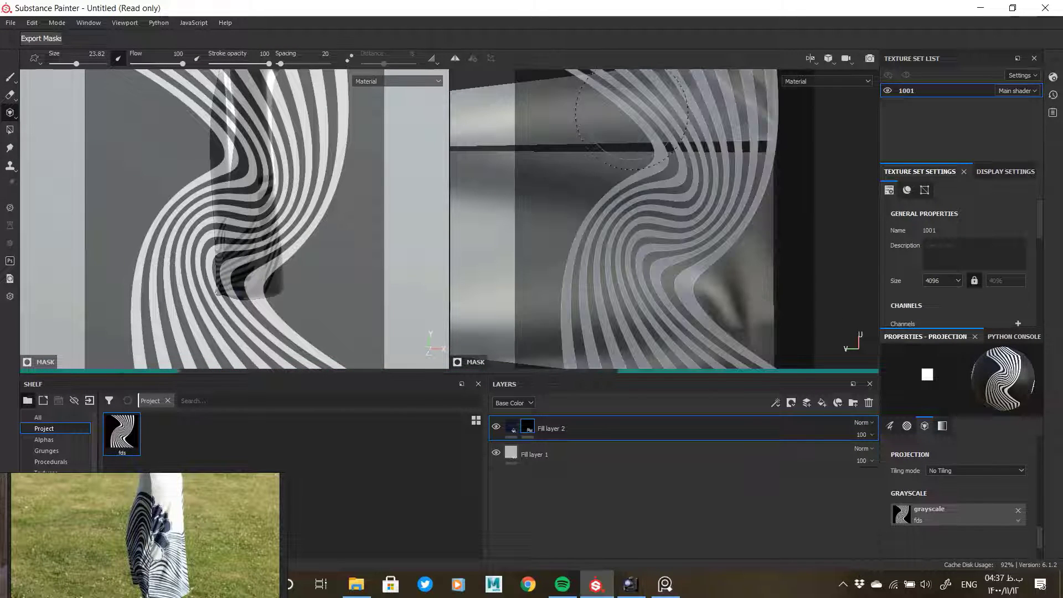
Step: Check the slit piece's stripes on the 3D dress and undo that projection
click(511, 426)
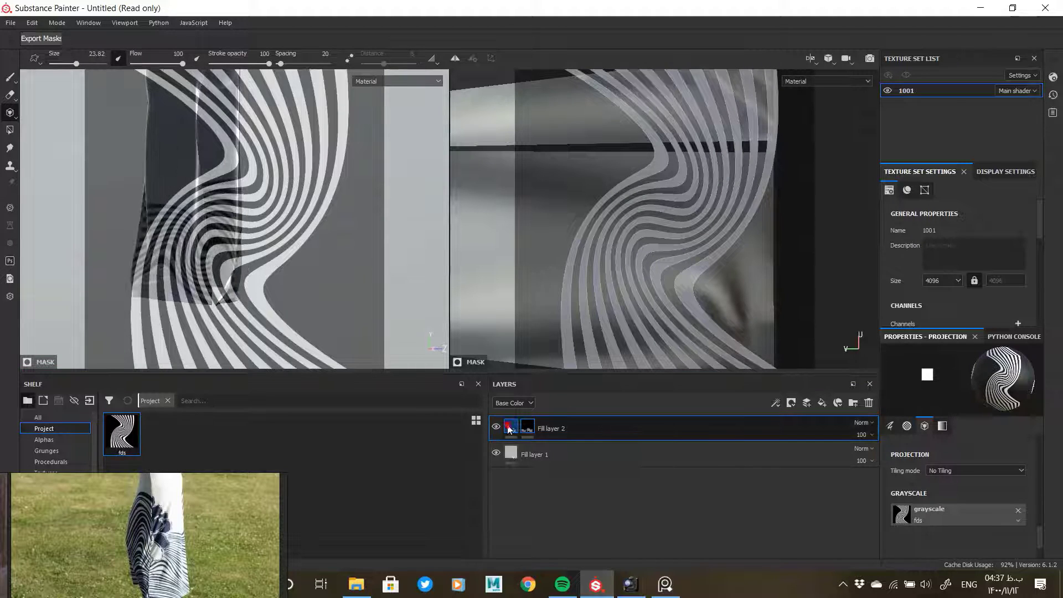
alt+drag(297, 271, 203, 304)
mouse_move(203, 303)
alt+right_down()
mouse_move(238, 222)
mouse_move(240, 288)
alt+right_up()
alt+middle_drag(686, 285, 687, 239)
drag(639, 383, 534, 424)
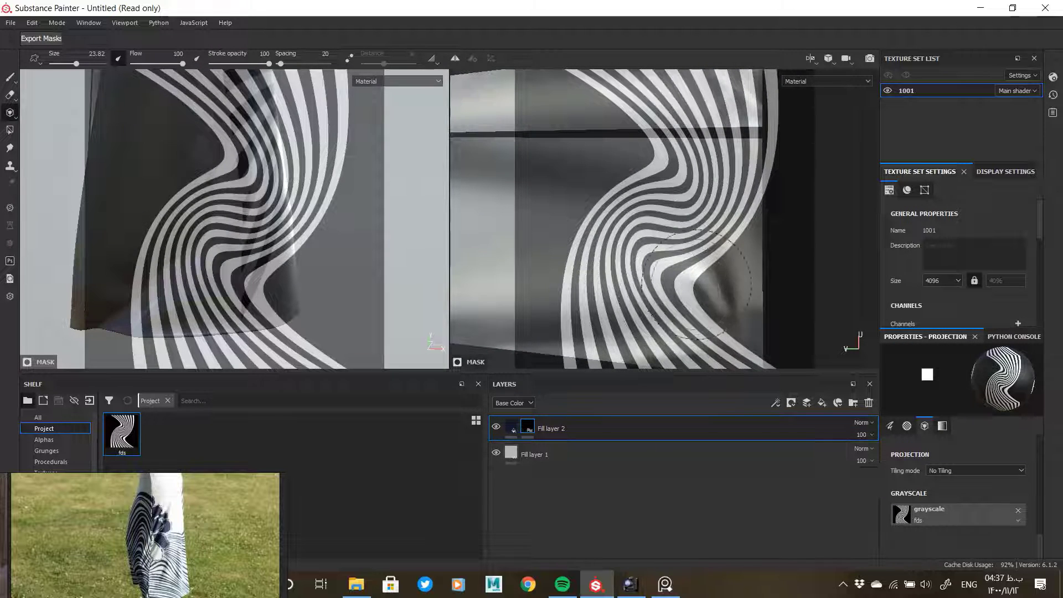
Step: Realign the slit piece under the stencil at a slightly smaller scale and project the stripes across its skirt again
alt+right_drag(697, 284, 671, 266)
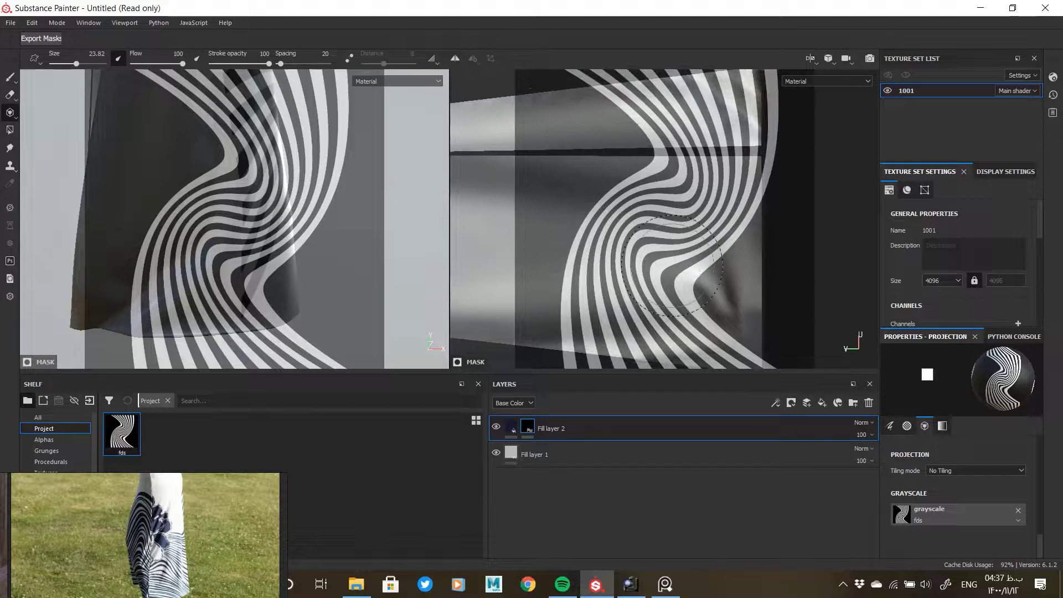
alt+middle_drag(722, 270, 750, 263)
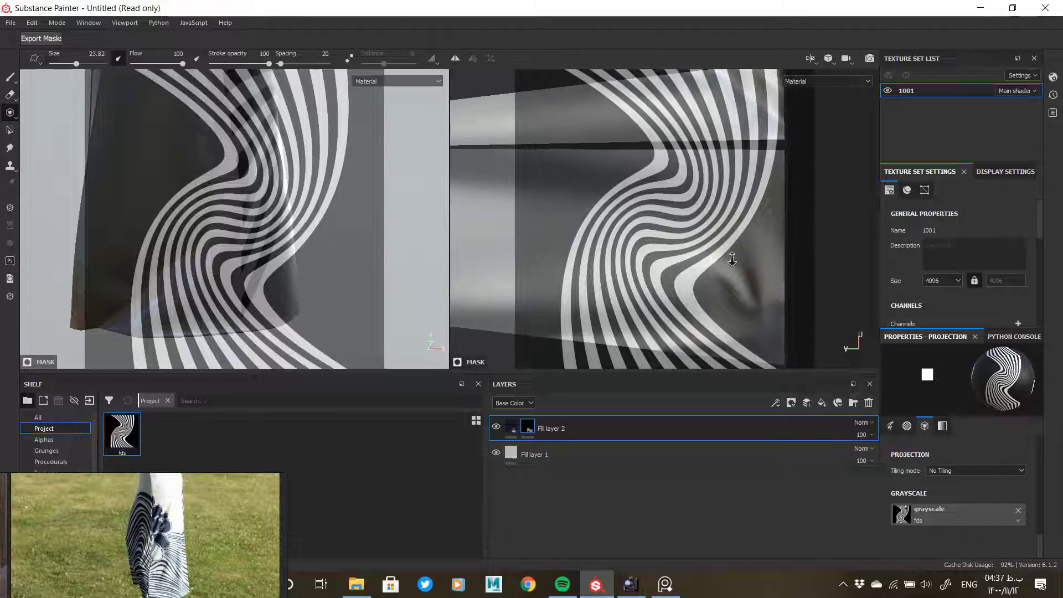
alt+right_drag(723, 258, 712, 256)
mouse_move(712, 256)
alt+middle_down()
mouse_move(735, 241)
mouse_move(698, 241)
alt+middle_up()
mouse_move(738, 89)
mouse_down()
mouse_move(589, 111)
mouse_move(692, 127)
mouse_move(688, 201)
mouse_move(635, 119)
mouse_move(654, 223)
mouse_up()
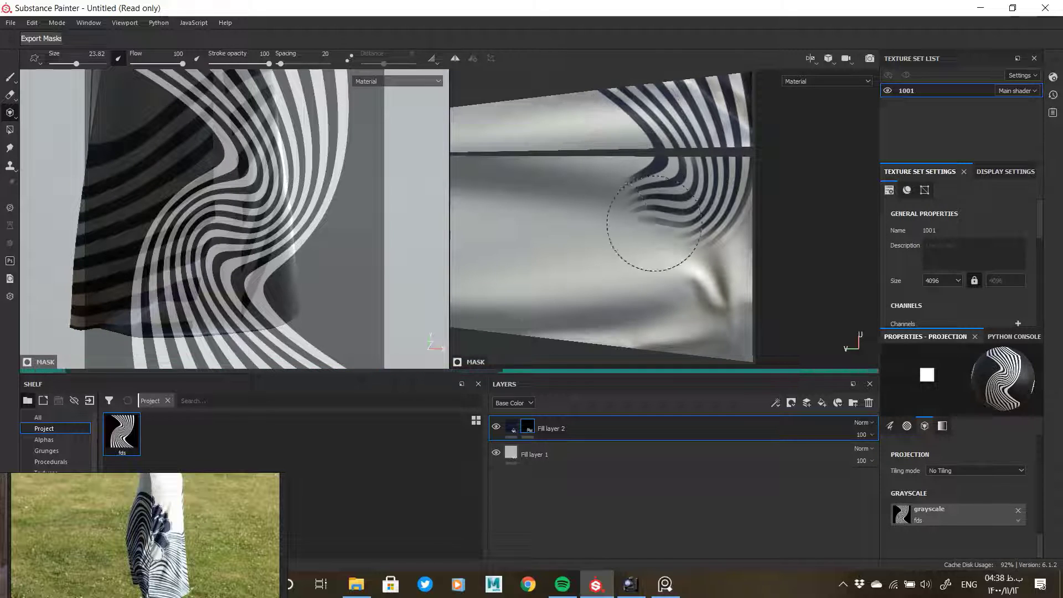
mouse_move(581, 274)
mouse_down()
mouse_move(609, 299)
mouse_move(658, 256)
mouse_up()
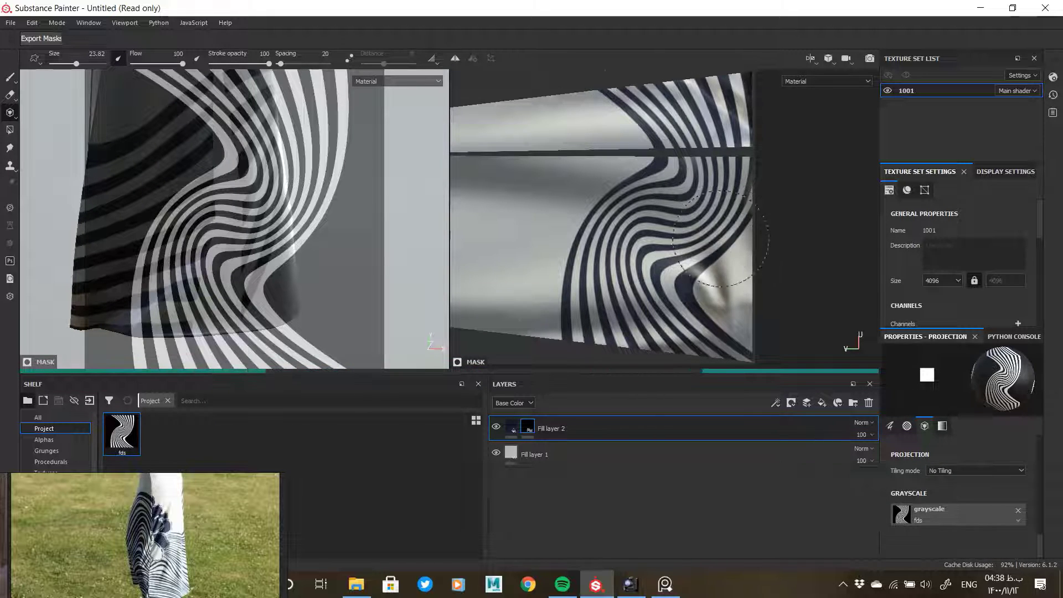
drag(732, 346, 666, 101)
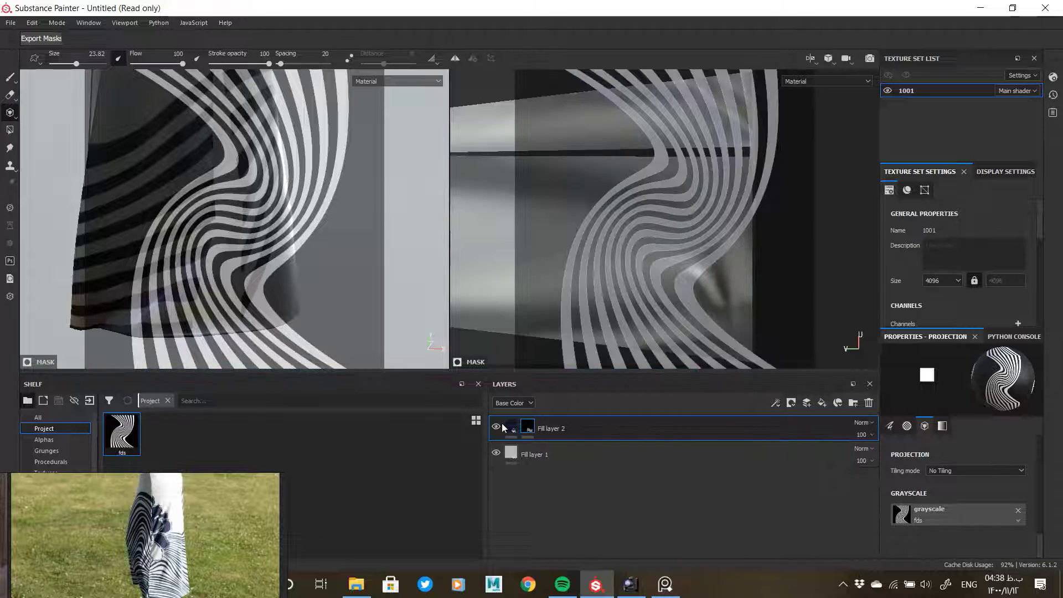
Step: Clear Fill layer 2's mask and line the unslit piece's skirt up with the stripe stencil
click(509, 427)
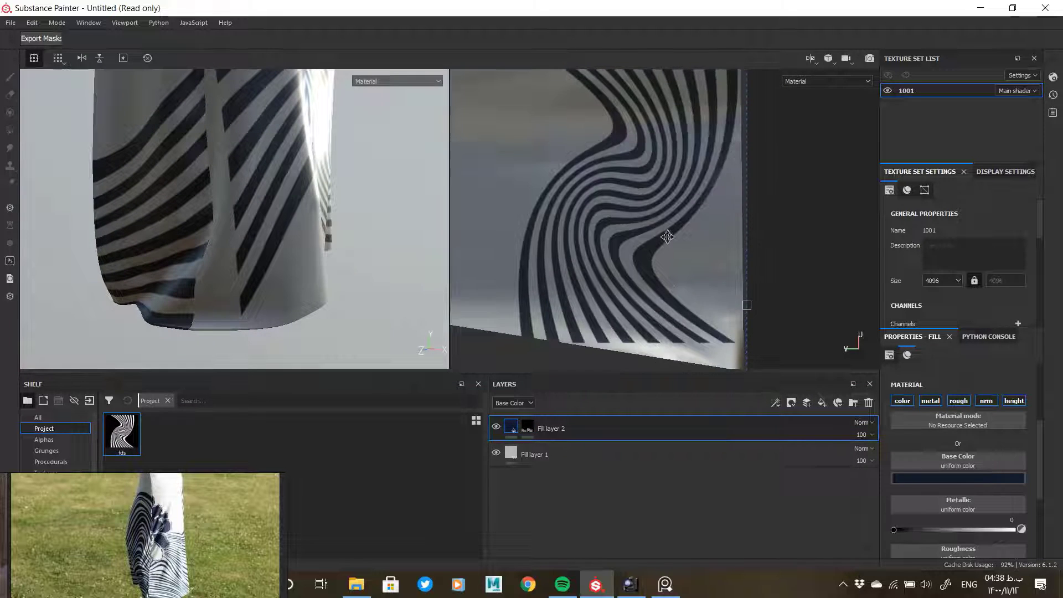
middle_drag(672, 282, 658, 155)
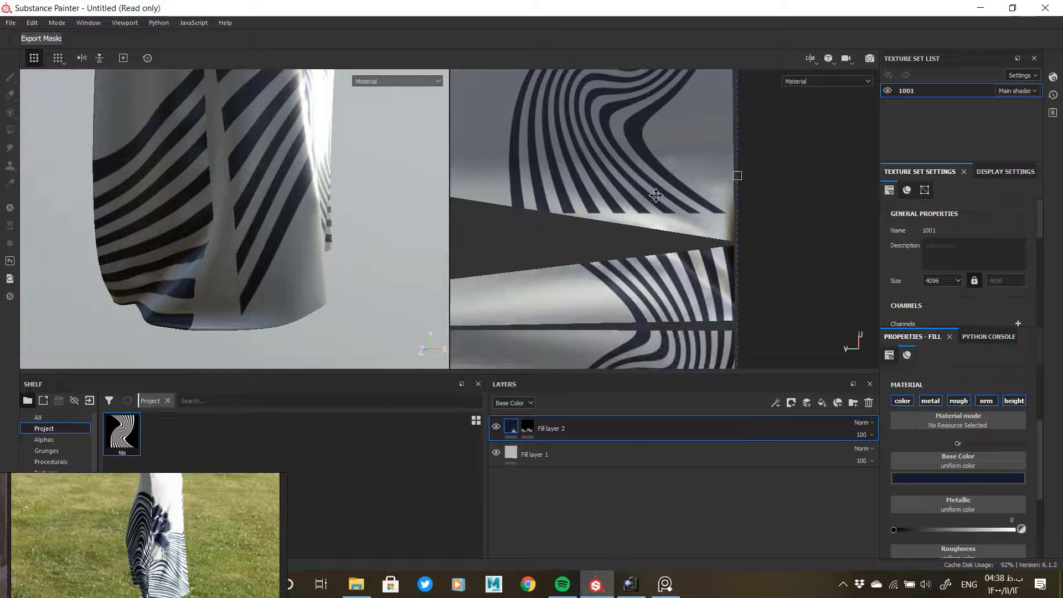
scroll(684, 258, down, 5)
alt+drag(317, 273, 431, 243)
right_click(527, 427)
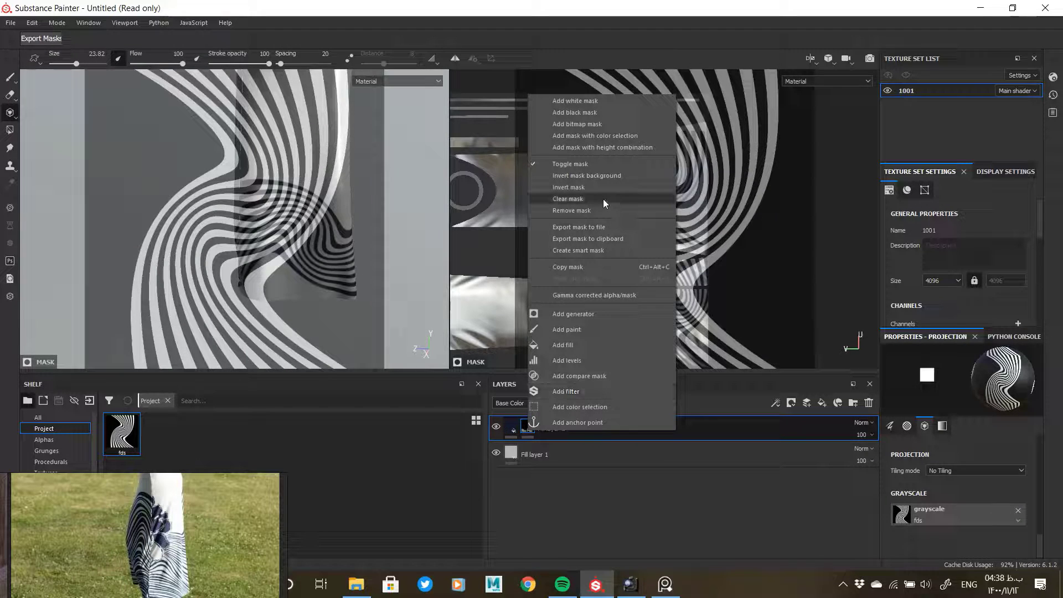
click(560, 201)
scroll(676, 235, up, 5)
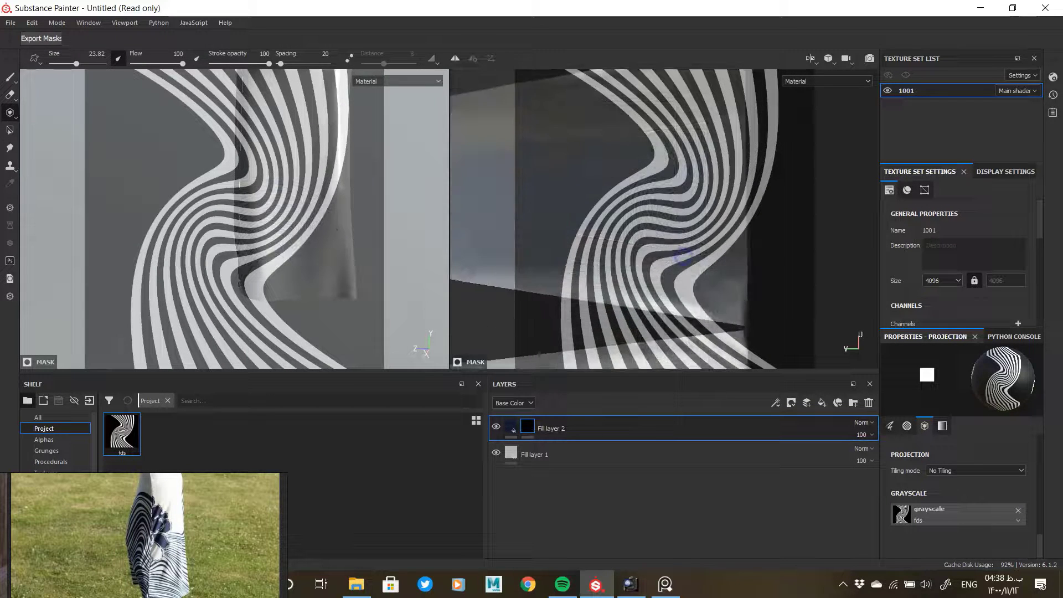
alt+middle_drag(675, 234, 685, 289)
alt+right_drag(684, 289, 682, 276)
alt+middle_drag(682, 276, 680, 276)
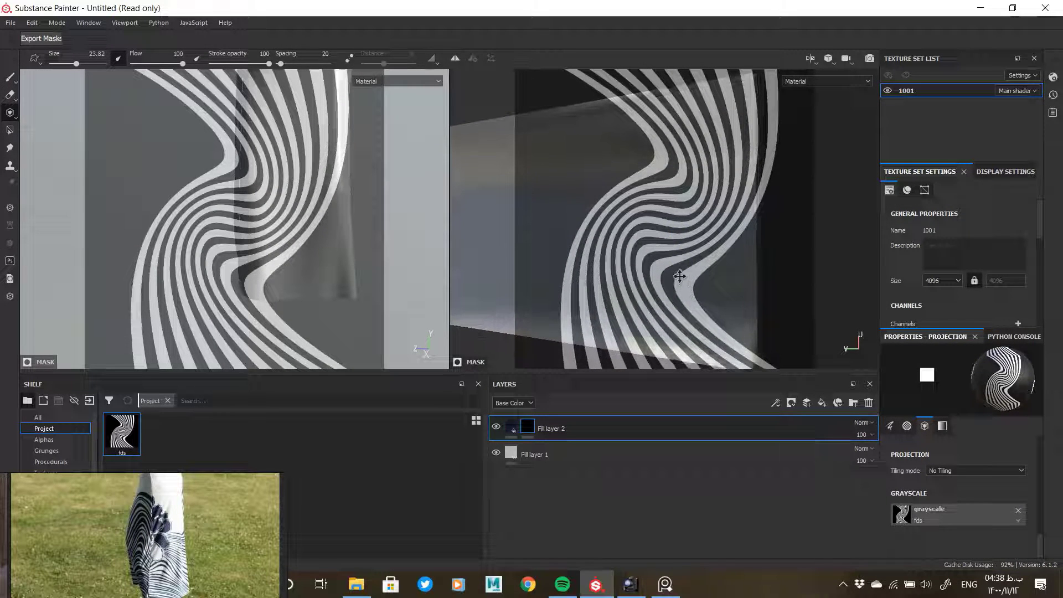
Step: Try Vertical Tiling as the projection's tiling mode and restore No Tiling
click(958, 487)
click(955, 470)
click(956, 494)
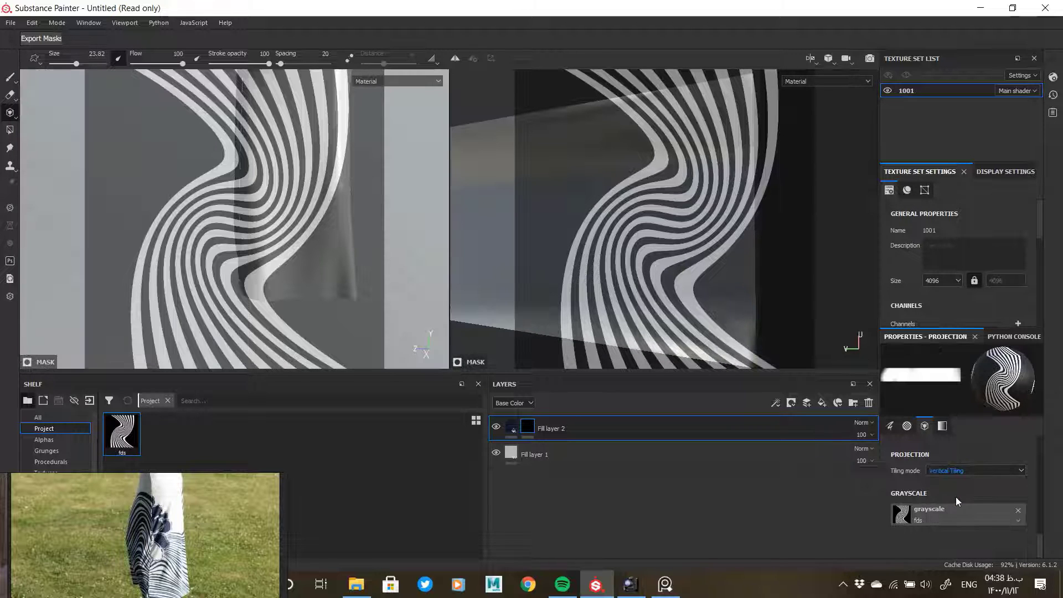
click(954, 472)
click(955, 502)
click(954, 475)
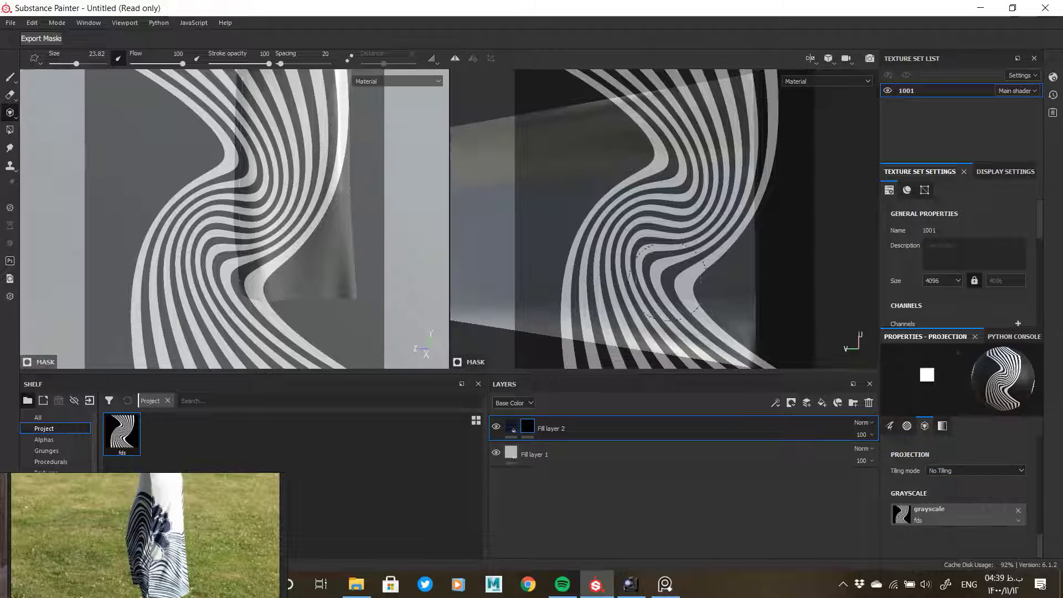
Step: Set the brush size to 22.66 and project the wavy stripes across the unslit piece's skirt down to the hem
mouse_move(667, 248)
shift+right_down()
mouse_move(721, 247)
mouse_move(709, 252)
shift+right_up()
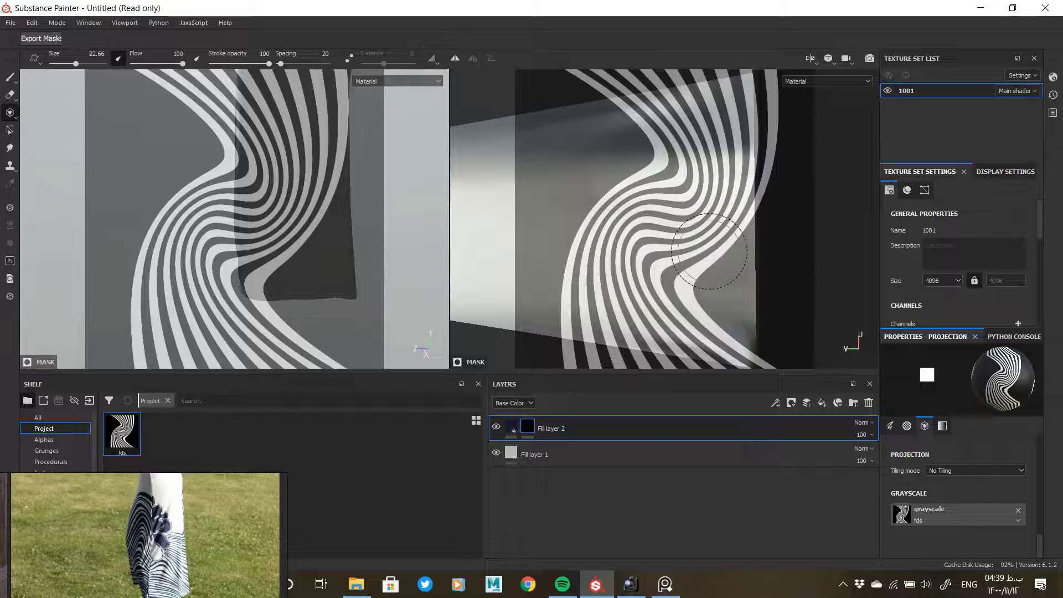
right_click(710, 251)
click(646, 239)
mouse_move(700, 187)
mouse_down()
mouse_move(743, 185)
mouse_move(639, 103)
mouse_up()
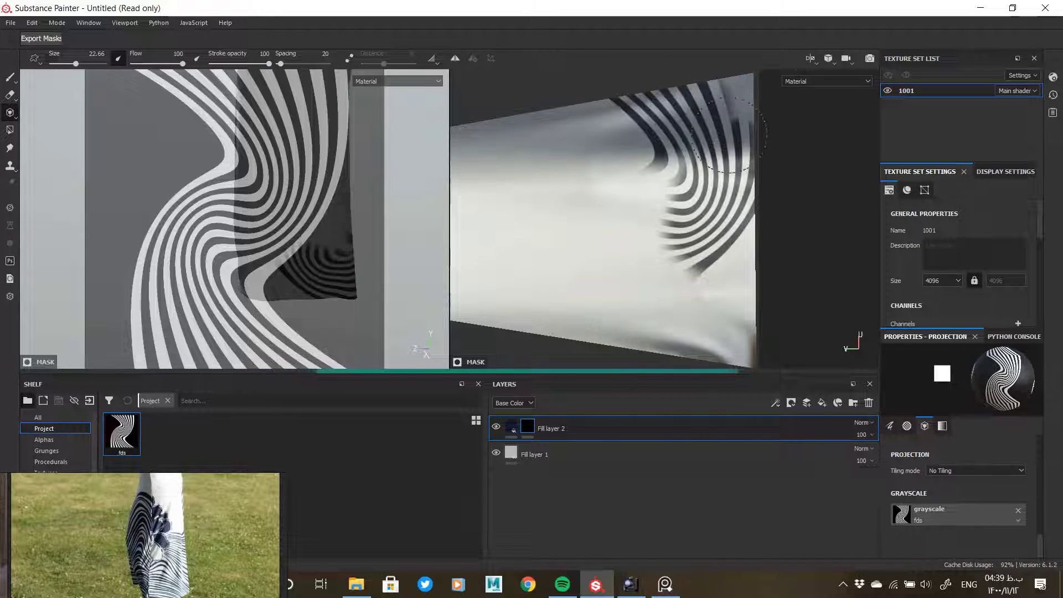
mouse_move(750, 91)
mouse_down()
mouse_move(650, 179)
mouse_move(593, 301)
mouse_up()
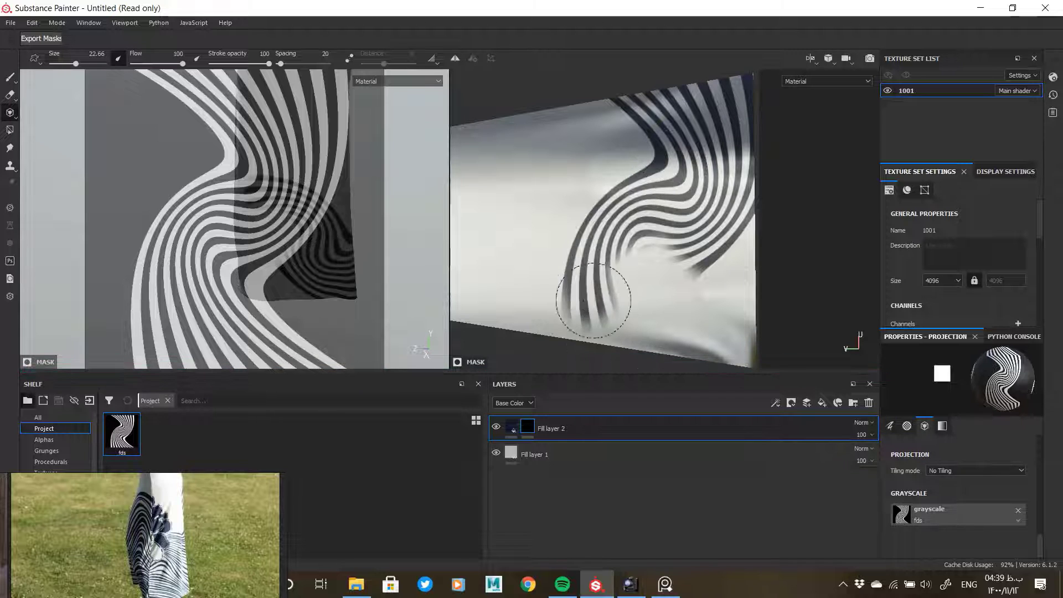
drag(624, 218, 628, 217)
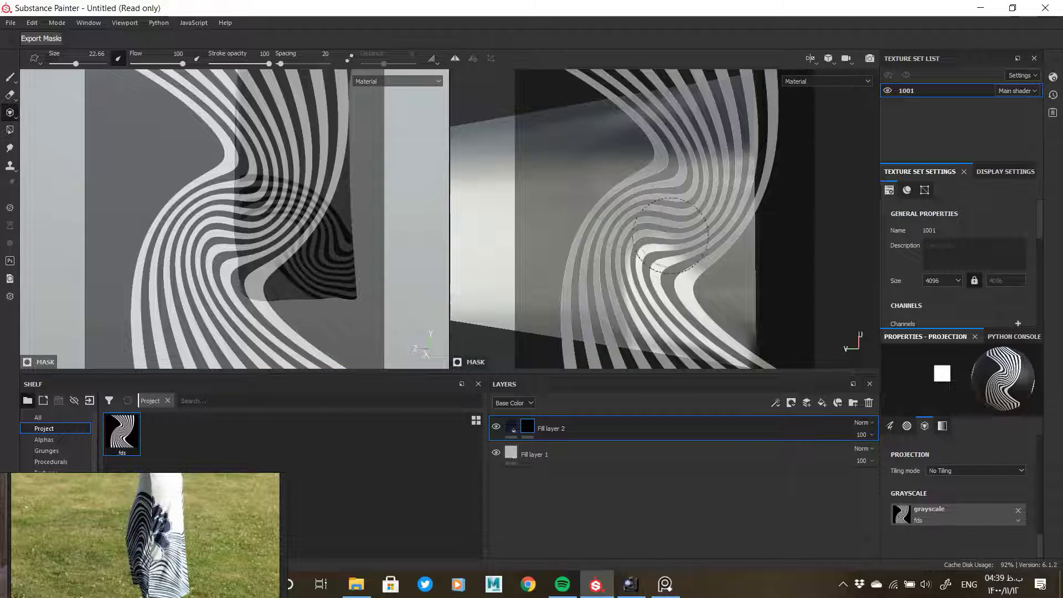
mouse_move(683, 253)
mouse_down()
mouse_move(673, 317)
mouse_move(647, 291)
mouse_up()
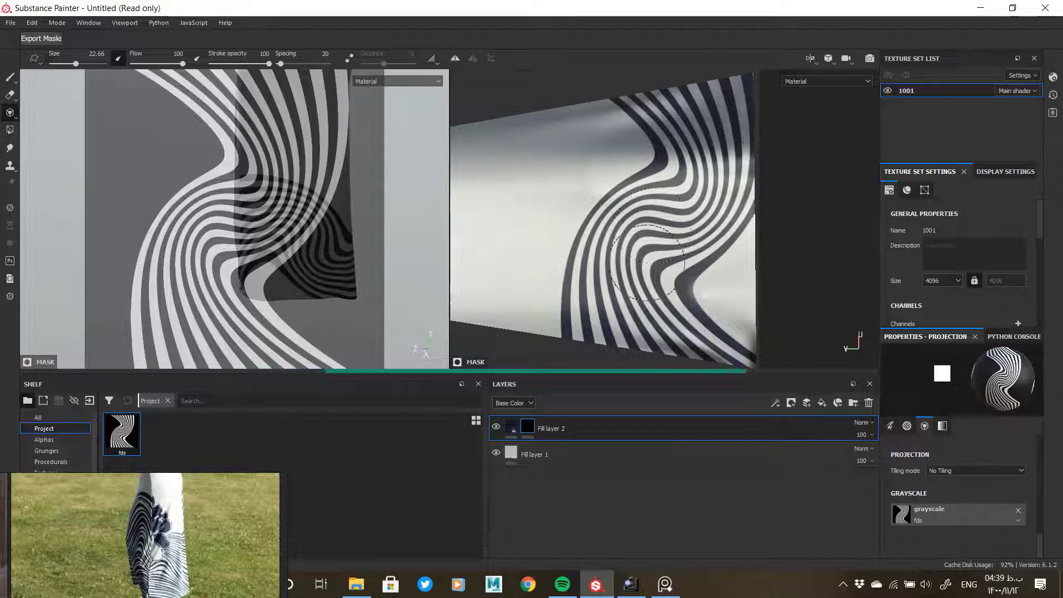
Step: Turn the UV layout around, project the stripes across the slit piece's skirt, and check the stripes on the 3D dress
alt+shift+drag(699, 198, 546, 180)
alt+middle_drag(740, 216, 638, 234)
alt+drag(639, 233, 660, 245)
alt+middle_drag(591, 322, 613, 275)
mouse_move(613, 275)
mouse_down()
mouse_move(630, 210)
mouse_move(694, 269)
mouse_move(720, 199)
mouse_move(693, 105)
mouse_up()
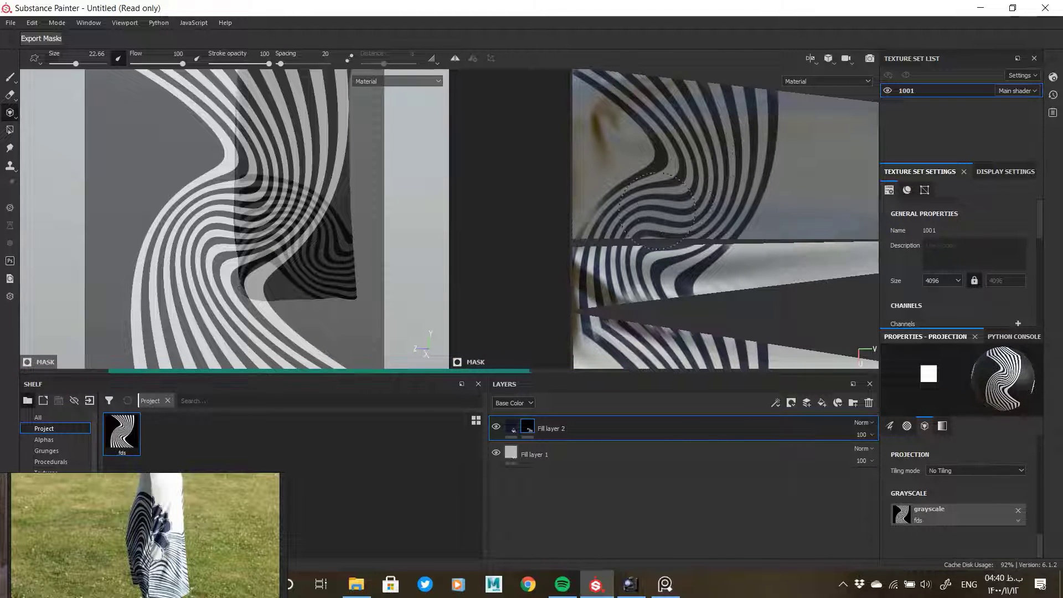
alt+drag(276, 244, 339, 234)
alt+drag(244, 238, 333, 240)
click(510, 426)
Step: Try projecting a second set of wavy stripes beside the first directly in Fill layer 2's mask
click(527, 428)
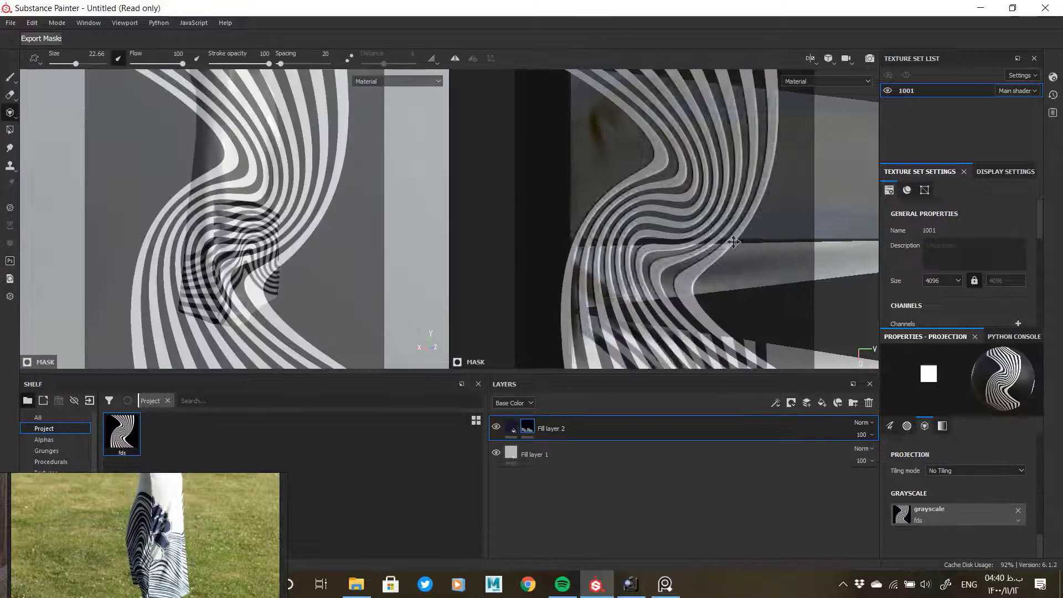
alt+drag(614, 219, 659, 211)
alt+middle_drag(659, 211, 591, 205)
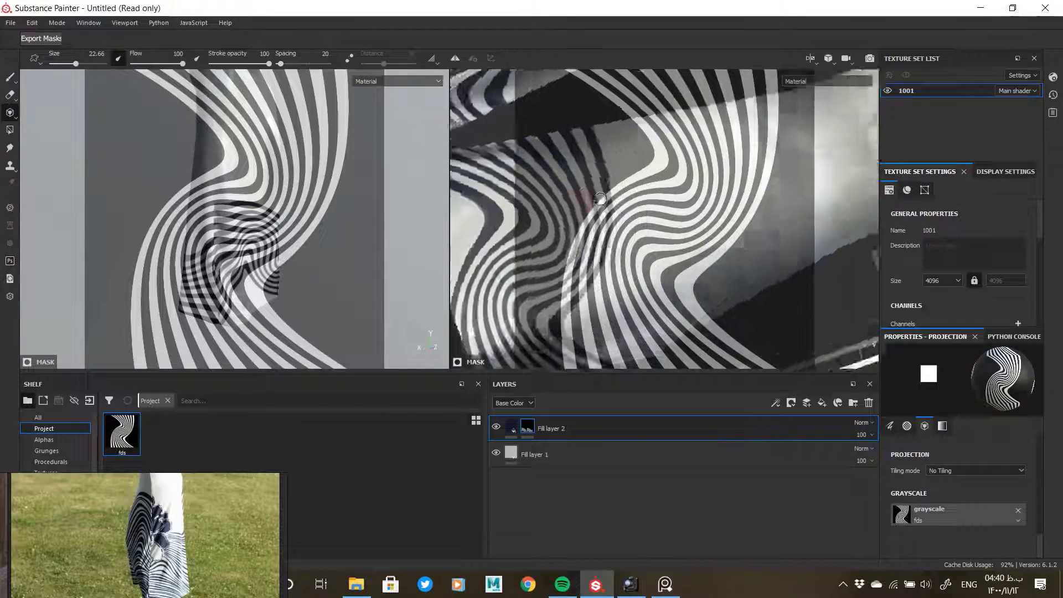
alt+drag(590, 205, 691, 191)
alt+middle_drag(691, 191, 640, 205)
alt+drag(662, 205, 769, 191)
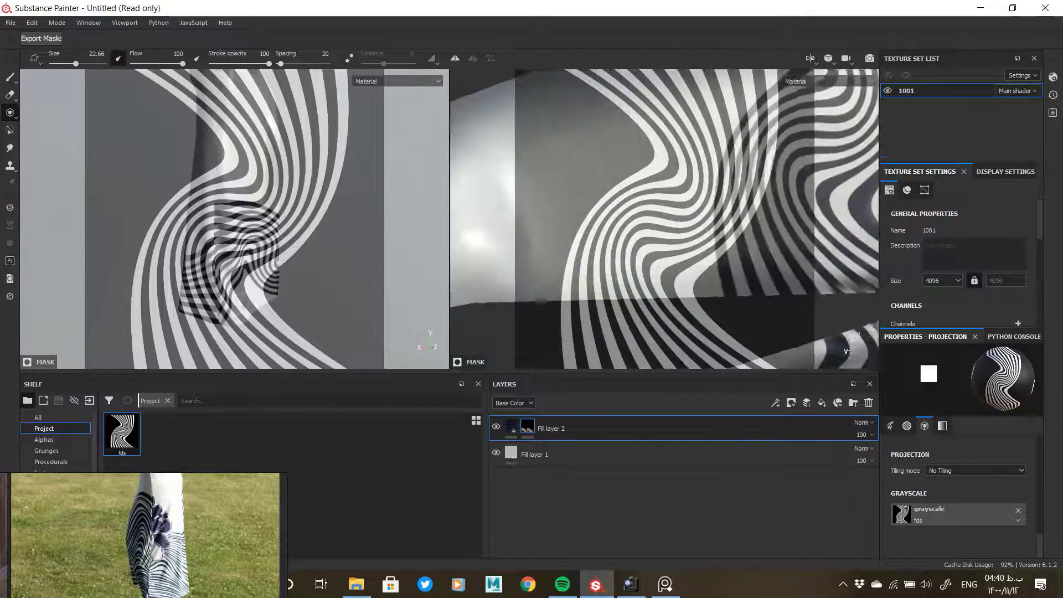
alt+middle_drag(769, 191, 735, 242)
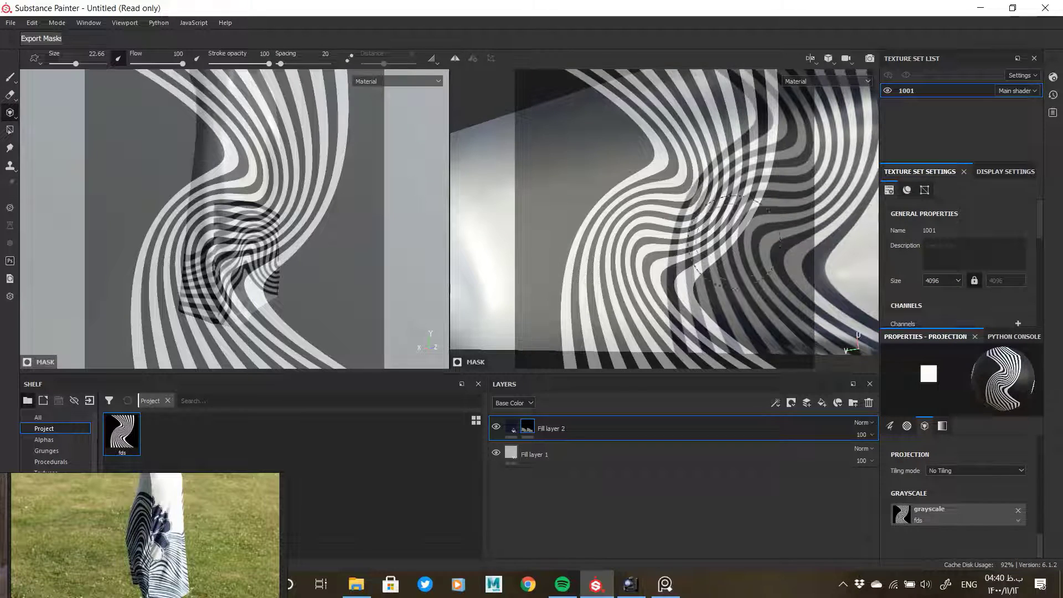
mouse_move(577, 325)
mouse_down()
mouse_move(607, 247)
mouse_move(684, 154)
mouse_up()
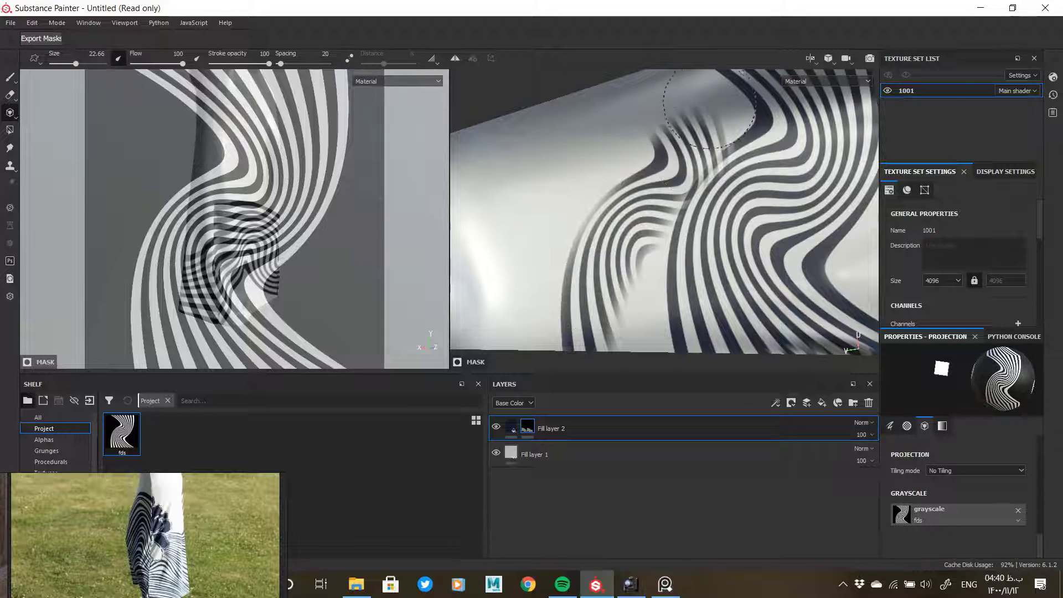
drag(656, 77, 664, 102)
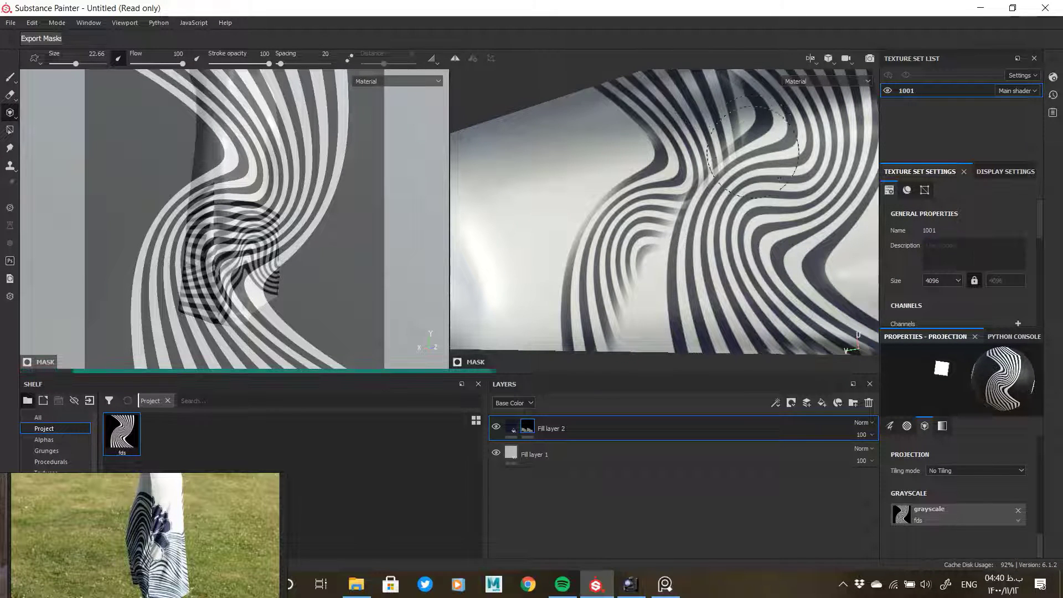
drag(753, 149, 751, 109)
mouse_move(728, 170)
mouse_down()
mouse_move(672, 266)
mouse_move(655, 346)
mouse_up()
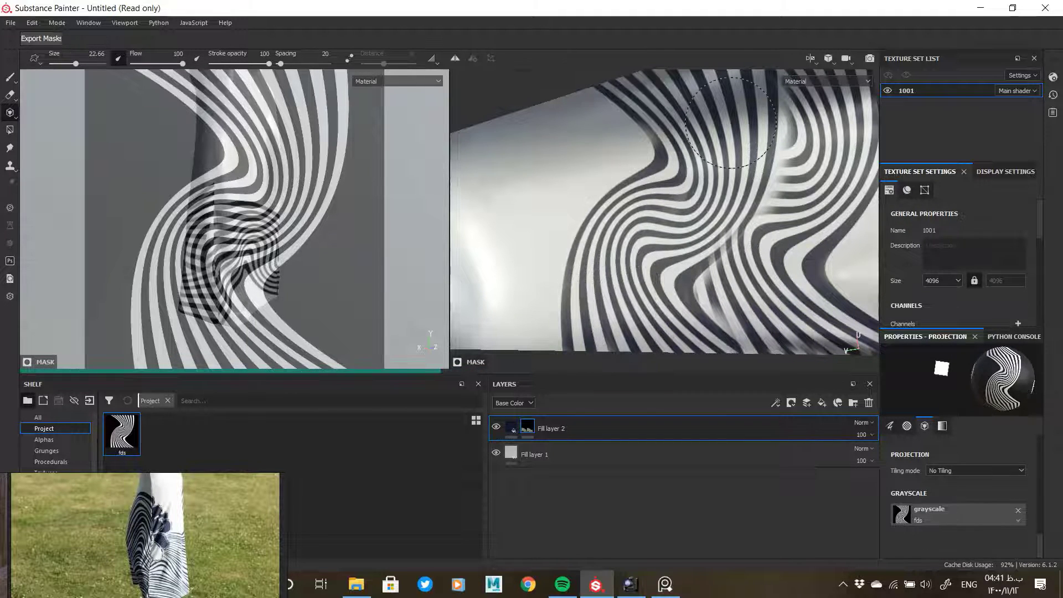
Step: Duplicate Fill layer 2 and clear the mask of the duplicate
click(586, 428)
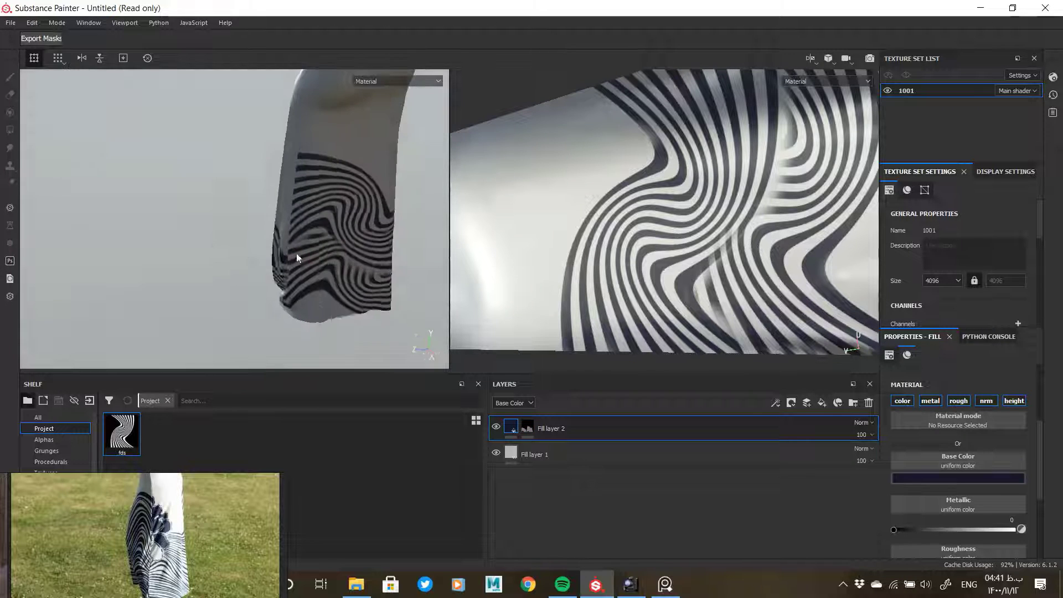
mouse_move(297, 257)
alt+mouse_down()
mouse_move(330, 258)
mouse_move(218, 240)
mouse_move(246, 237)
mouse_move(268, 265)
mouse_move(102, 261)
mouse_move(194, 242)
mouse_move(261, 248)
mouse_move(175, 254)
mouse_move(344, 240)
mouse_move(378, 269)
mouse_move(291, 250)
alt+mouse_up()
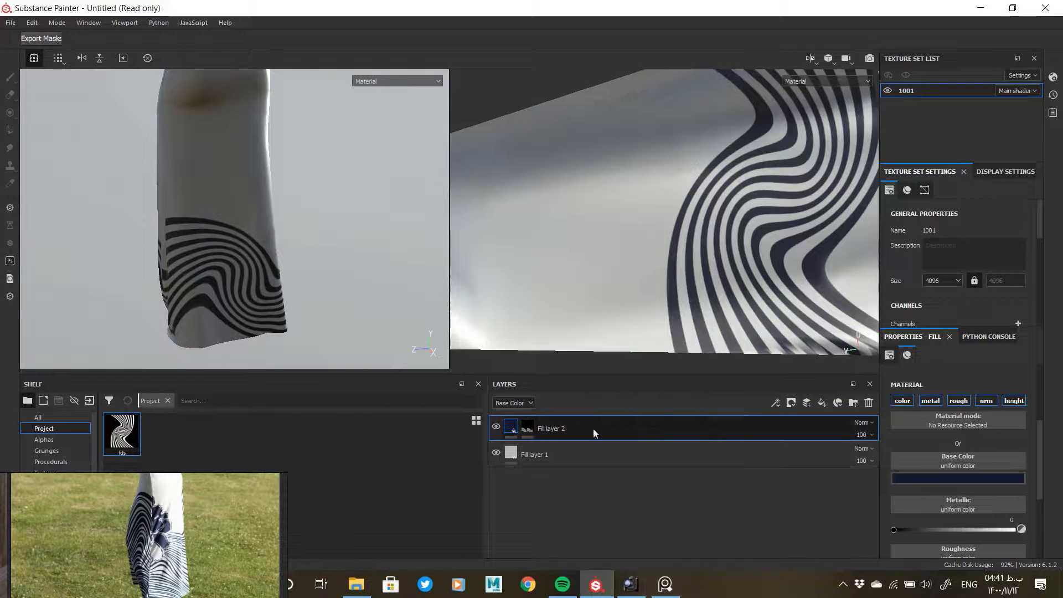
right_click(588, 429)
click(640, 219)
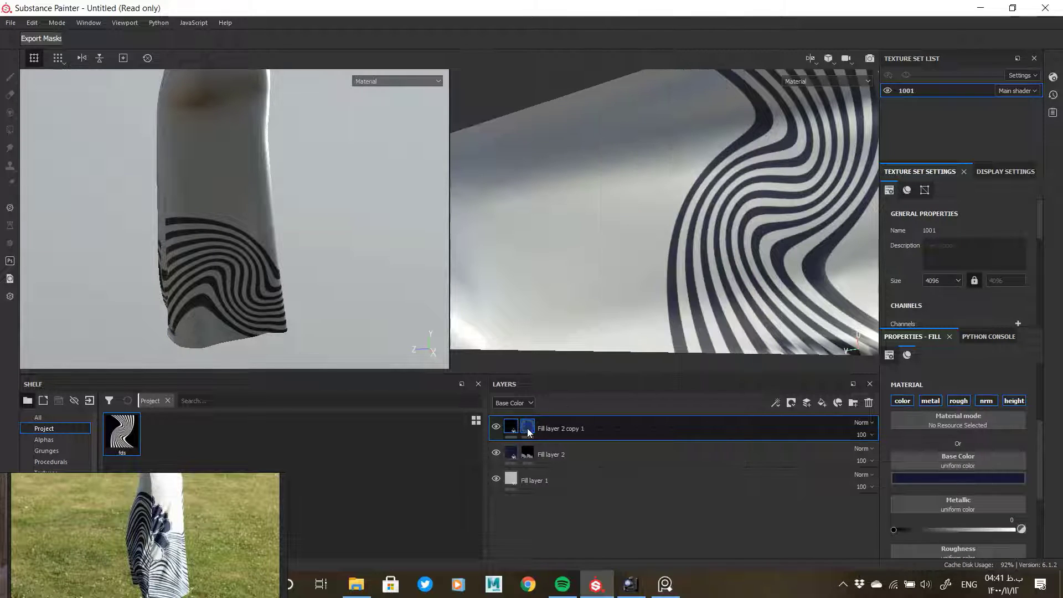
right_click(528, 429)
click(569, 379)
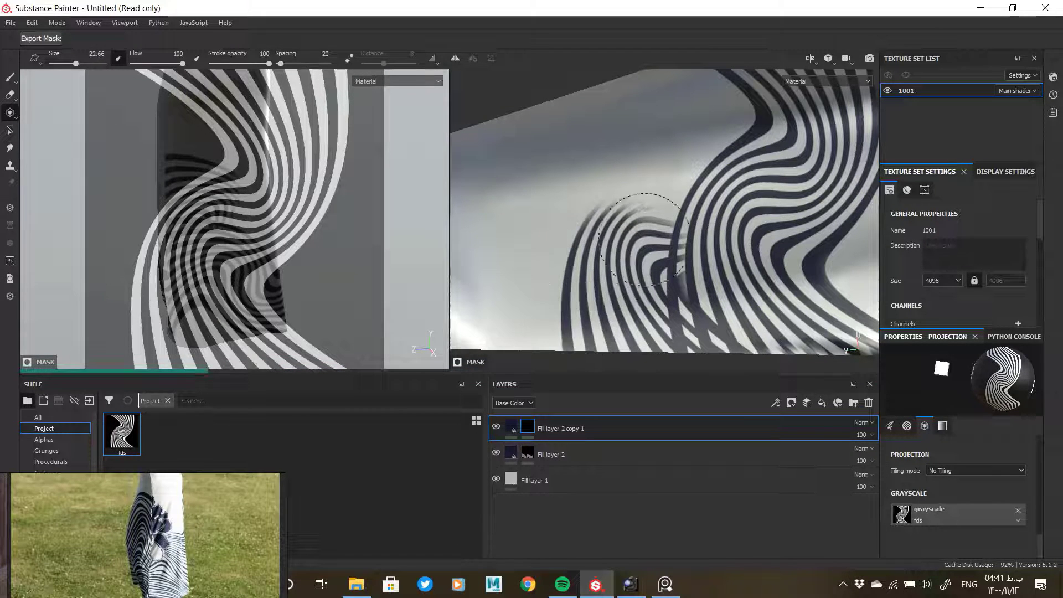
Step: Set the texture set size to 2048 and project crossing stripes over the existing ones on the wide skirt piece
click(941, 280)
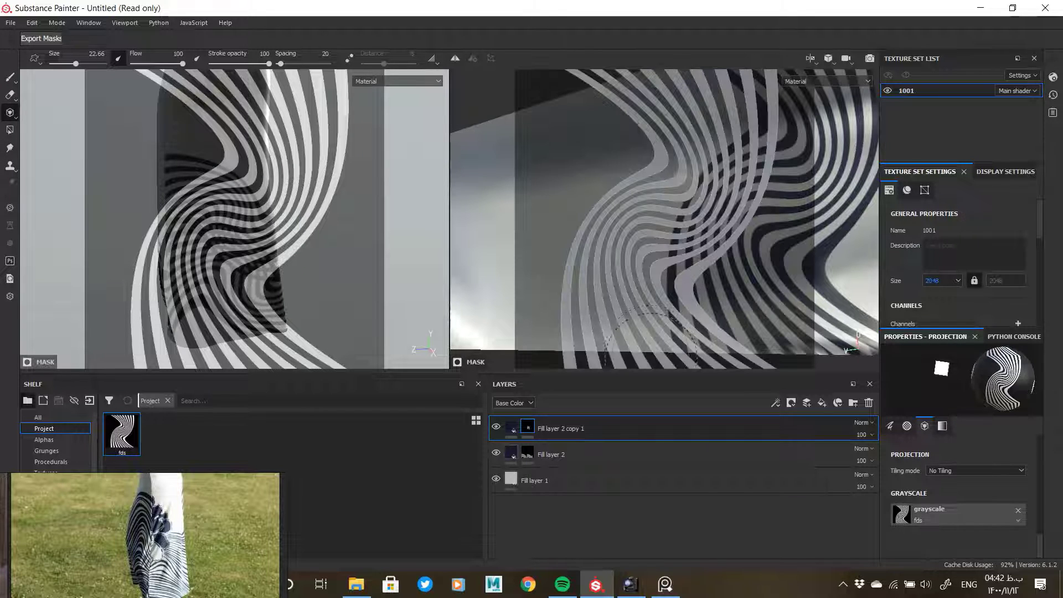
alt+drag(353, 257, 598, 264)
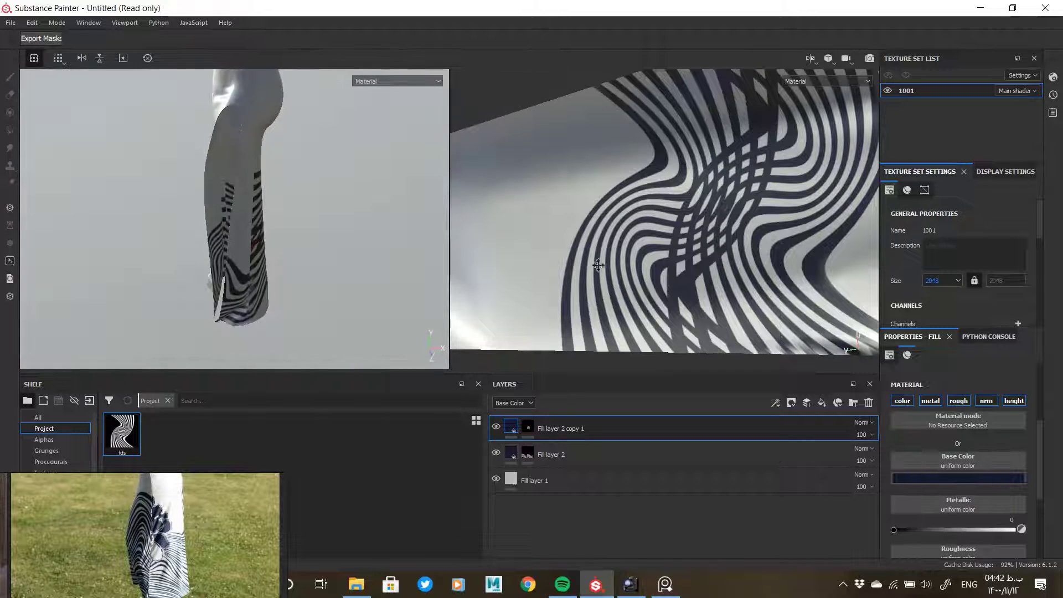
key(3)
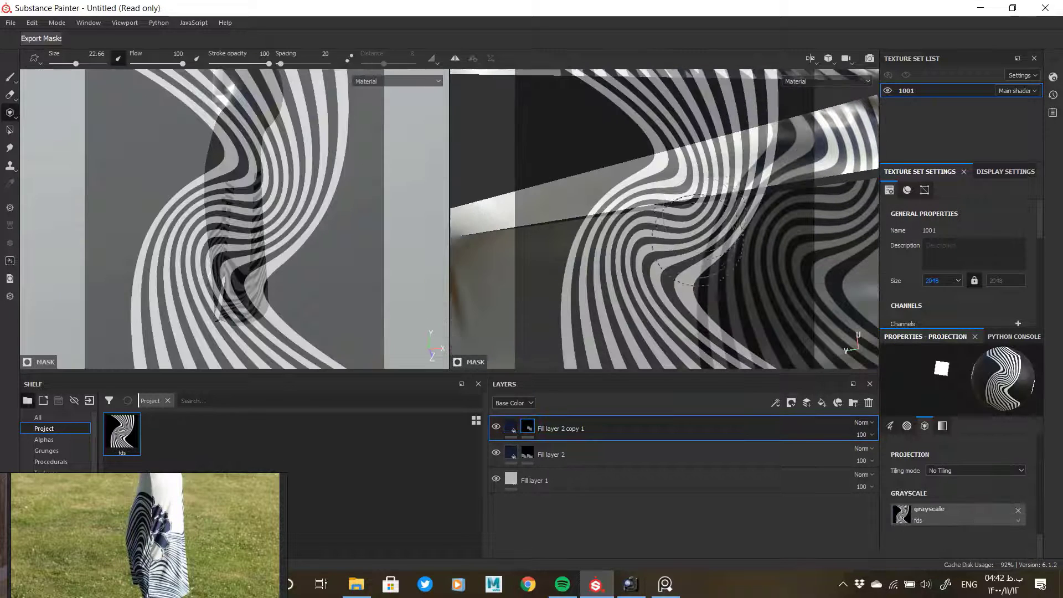
Step: Reduce the brush size to 10.76 and project the wavy stripes along the narrow strip beside the wide skirt piece
alt+middle_drag(701, 282, 684, 304)
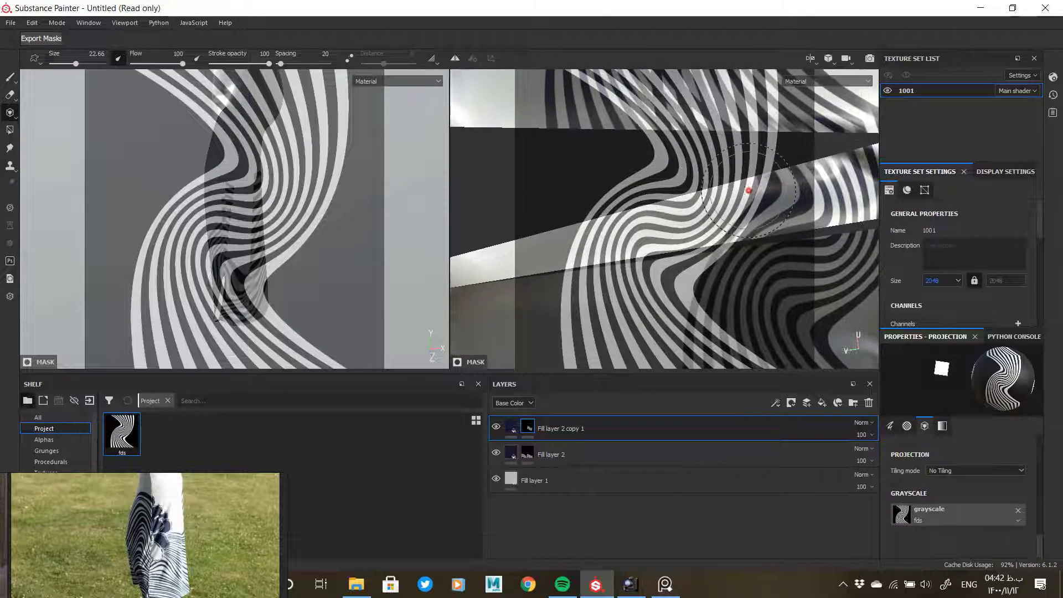
mouse_move(749, 185)
mouse_down()
mouse_move(654, 217)
mouse_move(692, 211)
mouse_move(664, 222)
mouse_move(572, 239)
mouse_move(683, 242)
mouse_up()
key([)
key([)
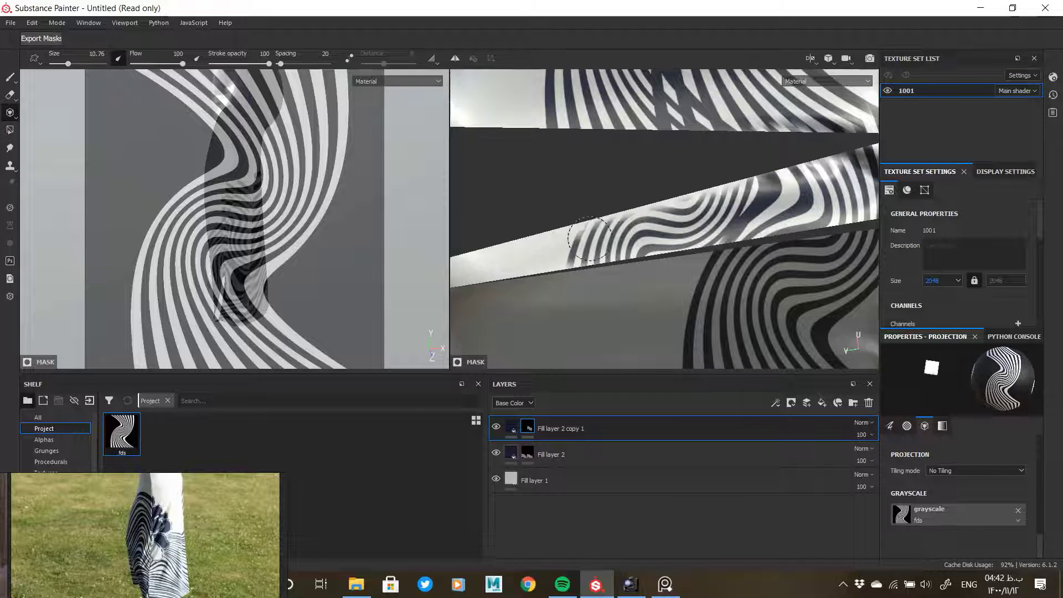
drag(748, 197, 587, 230)
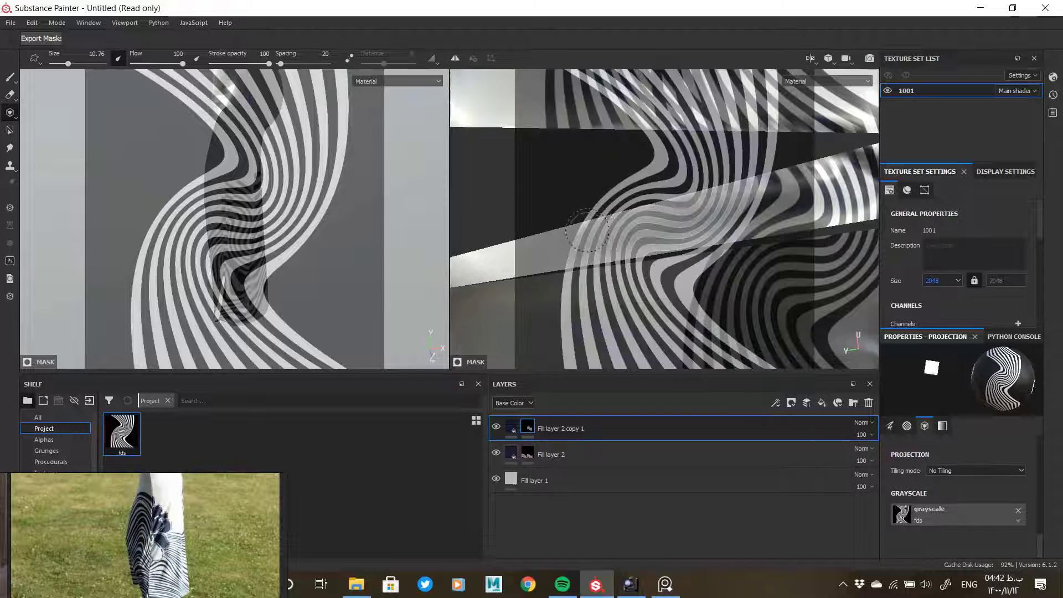
Step: Project a second set of stripes across the darker skirt piece and check the overlapping pattern on the 3D dress
mouse_move(648, 269)
alt+middle_down()
mouse_move(721, 175)
mouse_move(677, 173)
alt+middle_up()
drag(630, 105, 670, 104)
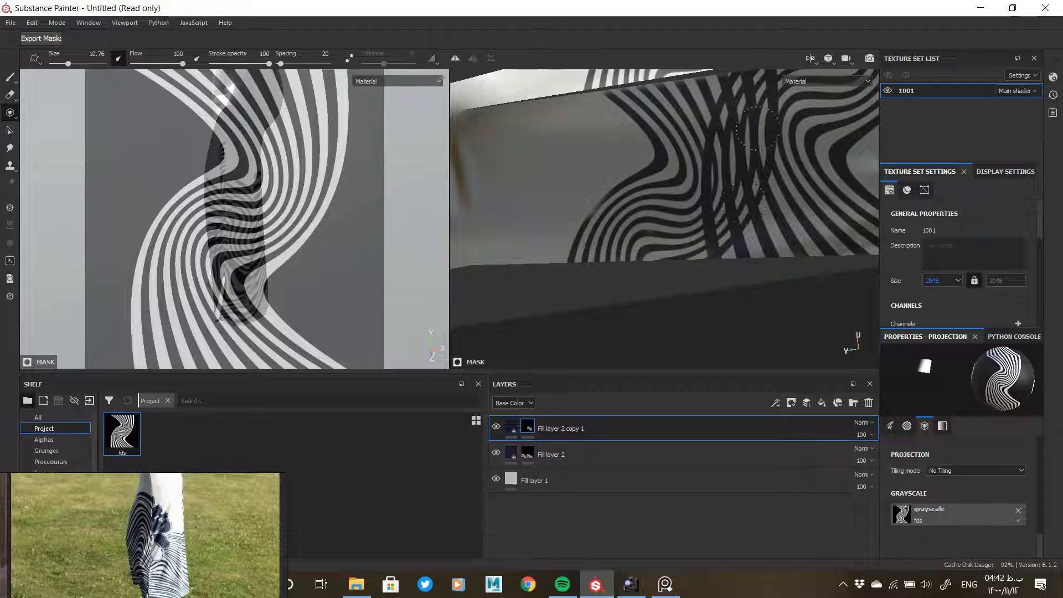
click(511, 426)
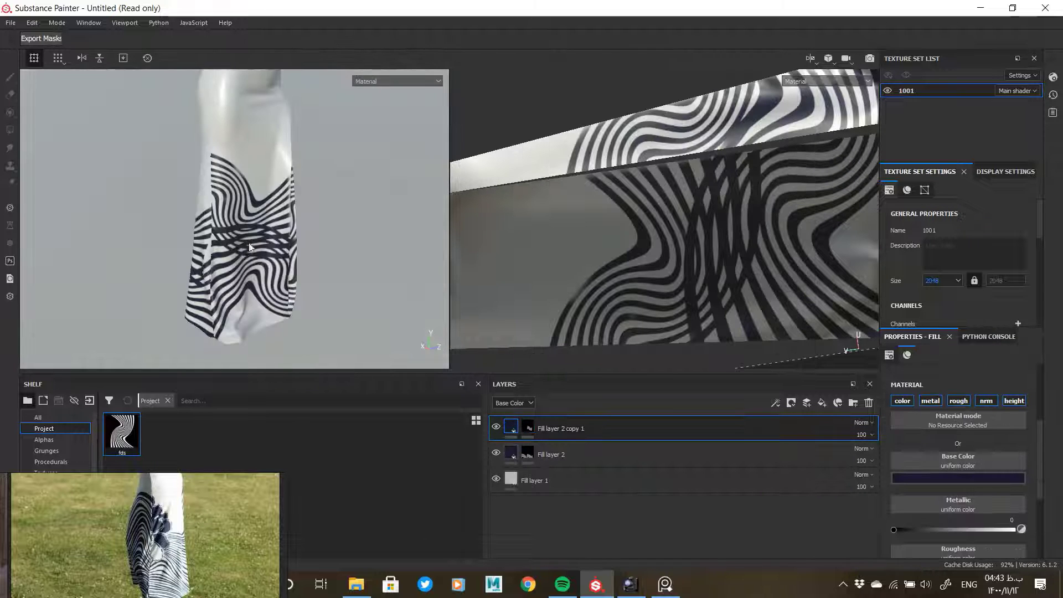
alt+drag(249, 247, 306, 239)
alt+drag(554, 294, 642, 318)
alt+middle_drag(670, 223, 665, 245)
alt+drag(348, 183, 184, 194)
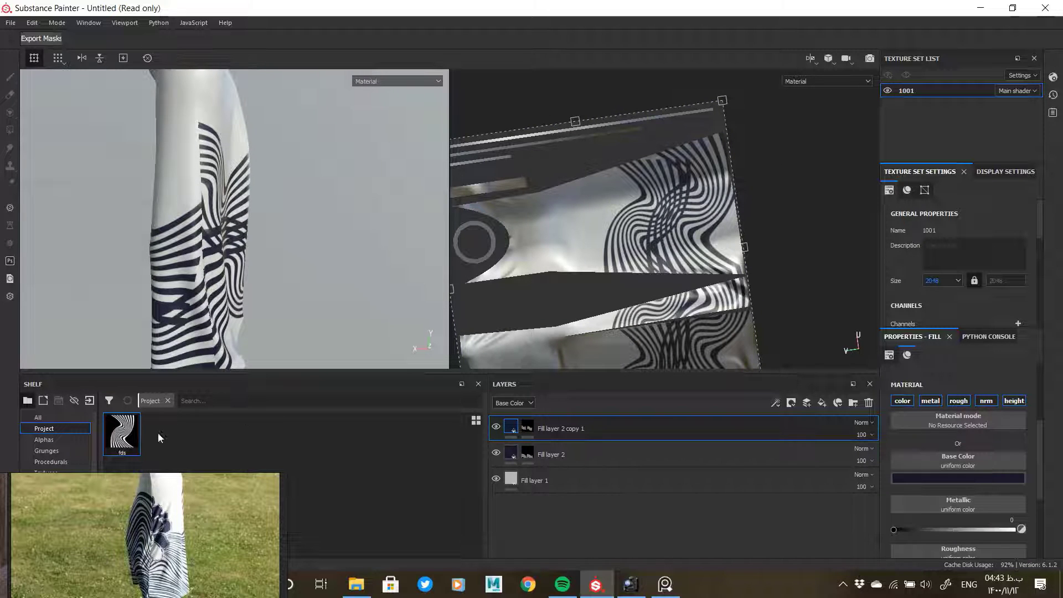
Step: Duplicate Fill layer 2 copy 1 and clear the mask of the new copy
right_click(583, 427)
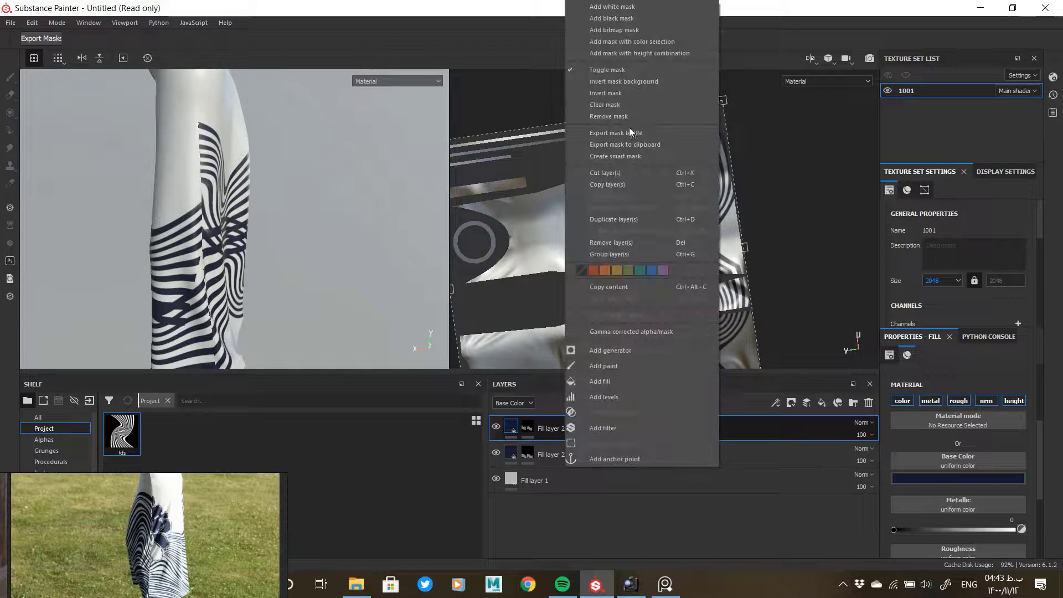
click(611, 219)
right_click(532, 429)
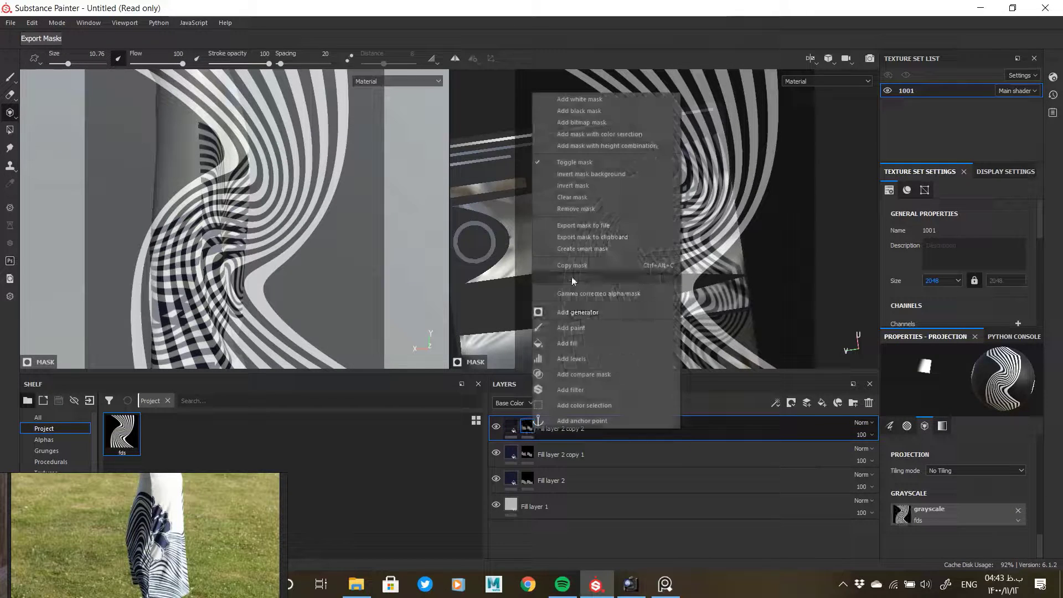
click(571, 194)
Step: Move the reference photo out of the way and load the Flower Sakura Simple alpha as the projection's grayscale image
right_drag(136, 477, 126, 577)
click(45, 440)
scroll(265, 478, down, 10)
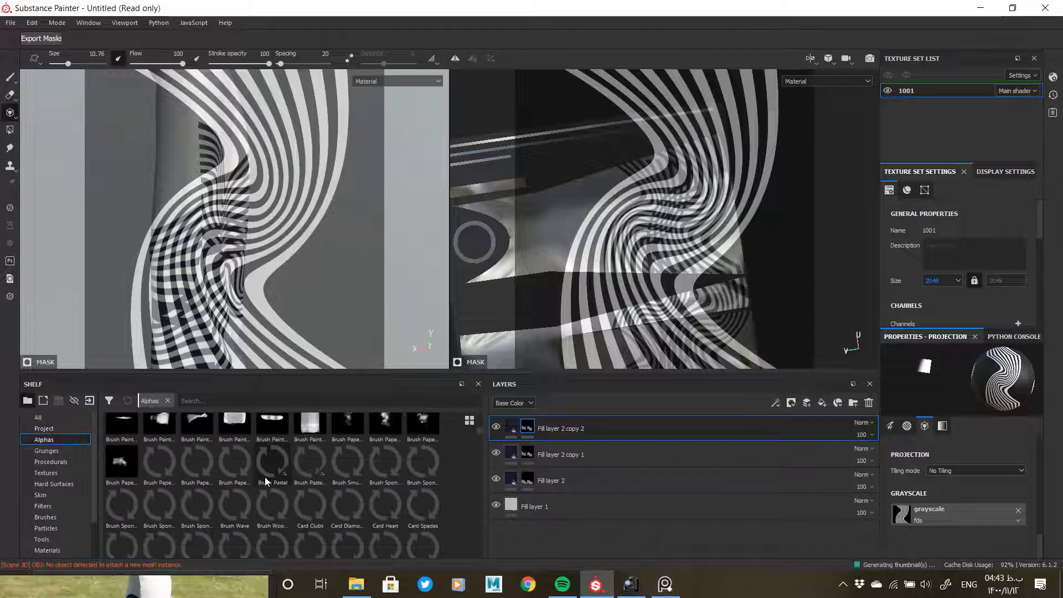
scroll(306, 476, down, 10)
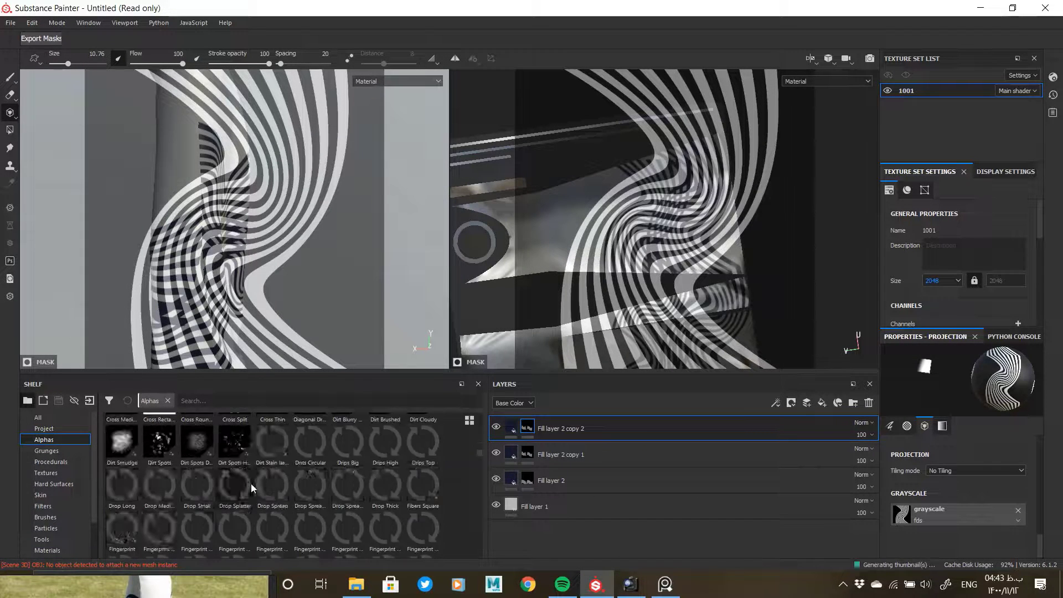
drag(197, 477, 902, 516)
Step: Choose the Shape alpha for the brush and project a first sakura flower onto the plain area near the stripes
alt+drag(559, 343, 698, 243)
alt+shift+drag(347, 231, 173, 228)
alt+shift+drag(752, 246, 705, 256)
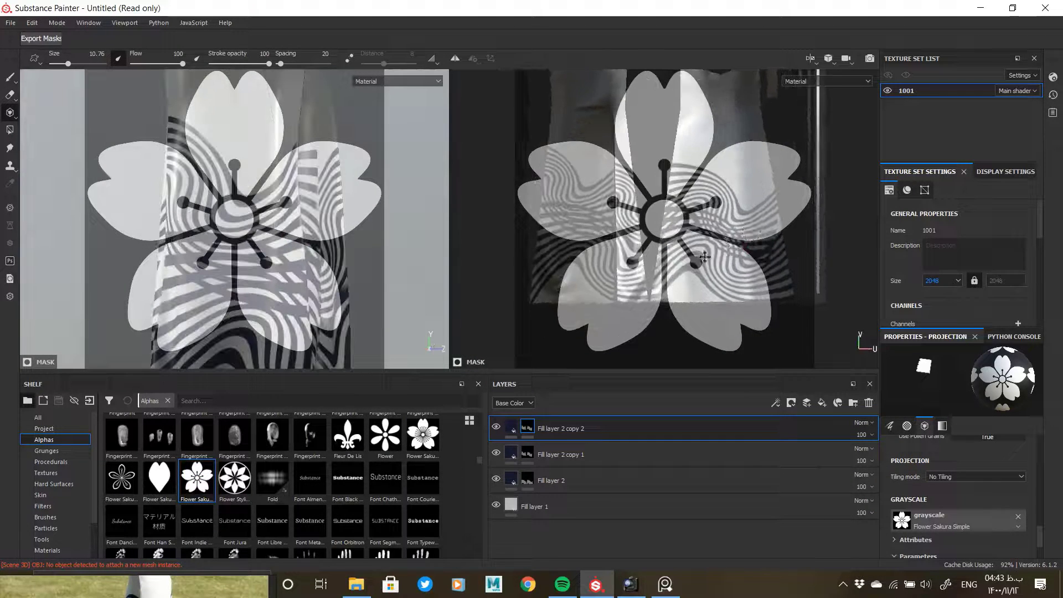
mouse_move(705, 256)
alt+right_down()
mouse_move(652, 305)
mouse_move(622, 302)
mouse_move(652, 334)
alt+right_up()
alt+middle_drag(652, 334, 638, 288)
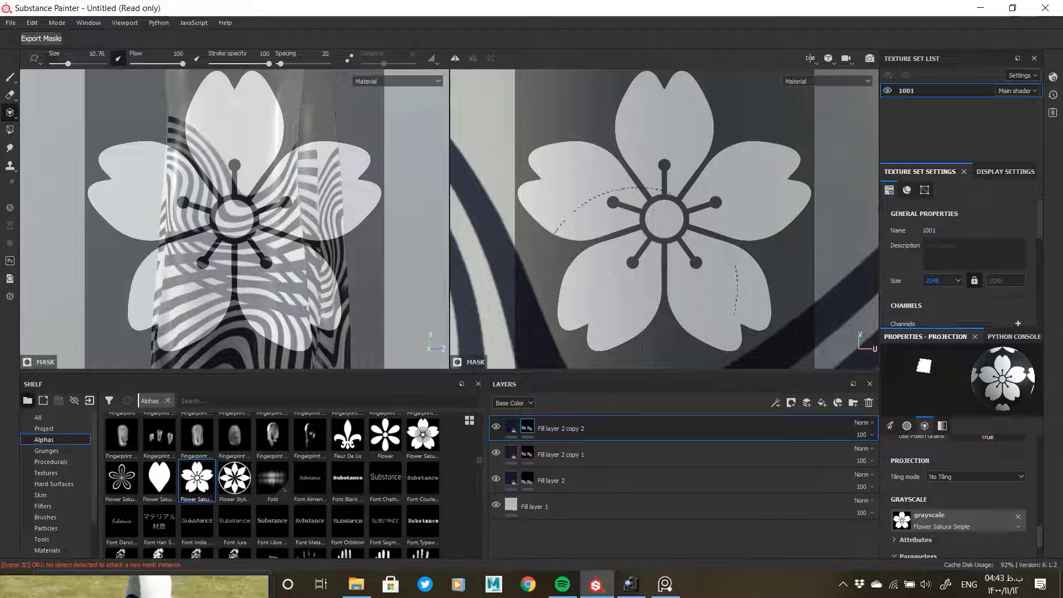
scroll(379, 512, down, 15)
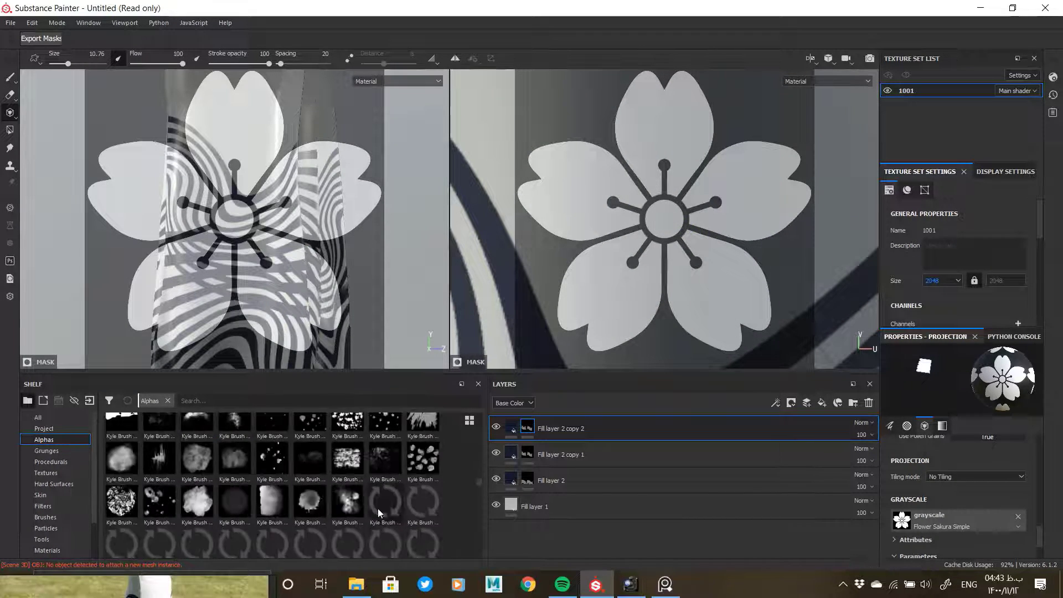
scroll(379, 512, up, 20)
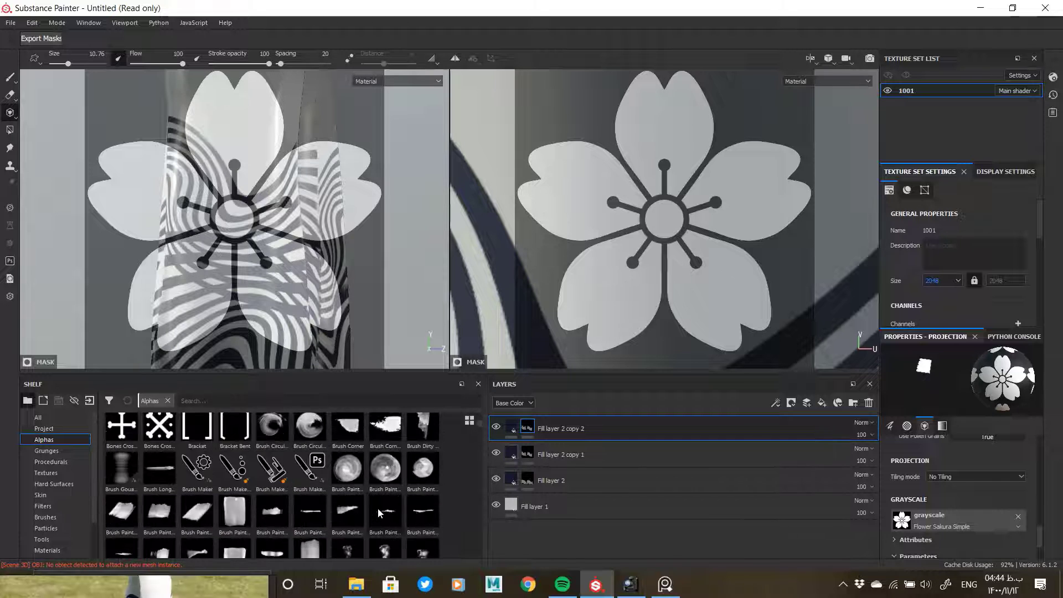
scroll(378, 512, down, 20)
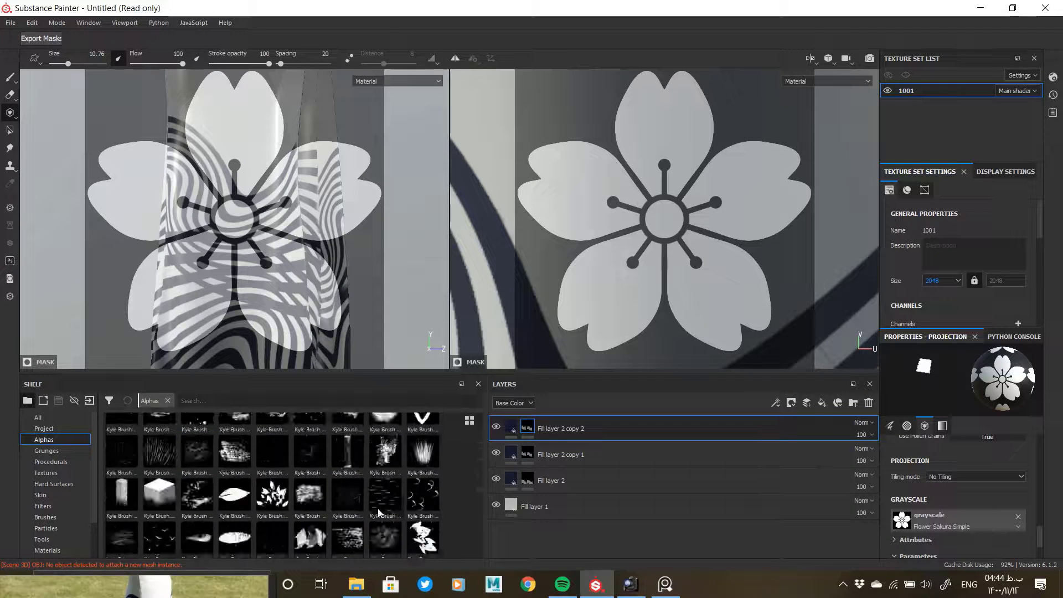
click(348, 434)
mouse_move(588, 211)
mouse_down()
mouse_move(698, 194)
mouse_move(671, 347)
mouse_move(575, 225)
mouse_up()
Step: Try projecting a second sakura flower beside the first in the UV layout and on the 3D dress, undoing the strokes
mouse_move(326, 235)
alt+mouse_down()
mouse_move(32, 217)
mouse_move(154, 235)
alt+mouse_up()
alt+middle_drag(703, 260, 581, 373)
drag(622, 285, 630, 280)
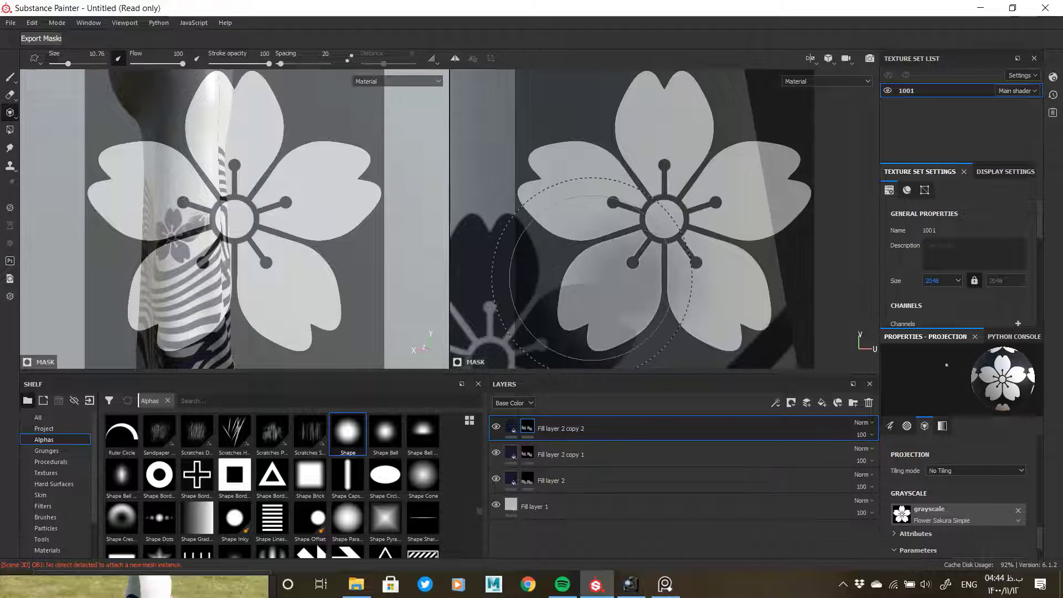
key(ctrl+z)
alt+drag(174, 242, 185, 241)
alt+right_drag(185, 241, 288, 216)
mouse_move(282, 277)
alt+mouse_down()
mouse_move(233, 294)
mouse_move(221, 266)
alt+mouse_up()
alt+middle_drag(221, 249, 249, 261)
click(188, 211)
key(ctrl+z)
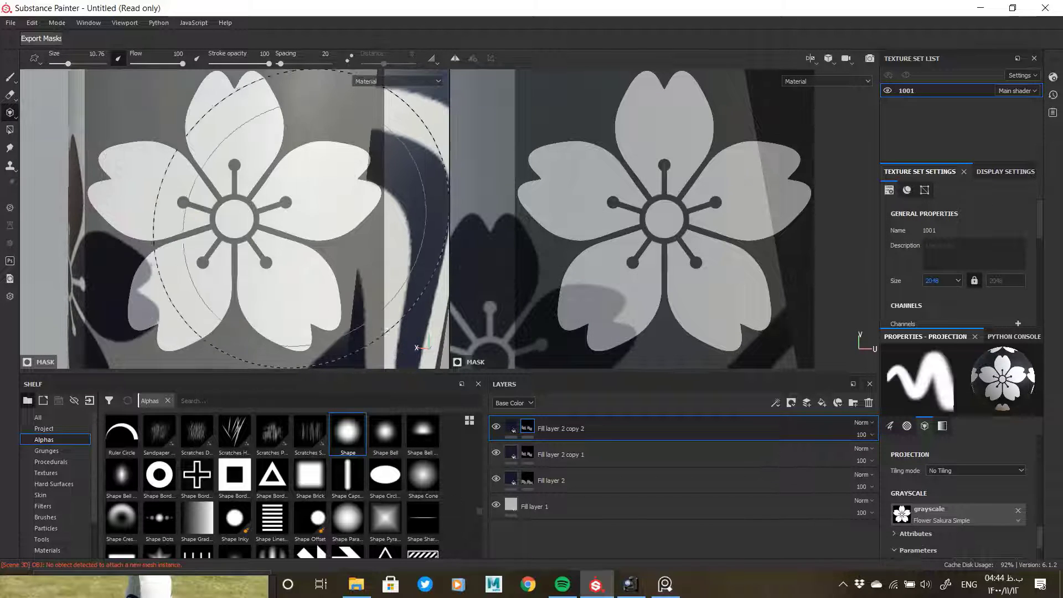
drag(640, 261, 673, 226)
key(ctrl+z)
Step: Reduce the brush size to 4.74 and project a sakura flower at the skirt piece's edge, beside the first flower
mouse_move(709, 233)
alt+middle_down()
mouse_move(700, 256)
mouse_move(731, 313)
alt+middle_up()
ctrl+right_drag(643, 278, 617, 285)
mouse_move(600, 298)
mouse_down()
mouse_move(642, 302)
mouse_move(588, 232)
mouse_move(608, 129)
mouse_move(673, 185)
mouse_move(753, 210)
mouse_move(692, 310)
mouse_move(769, 327)
mouse_up()
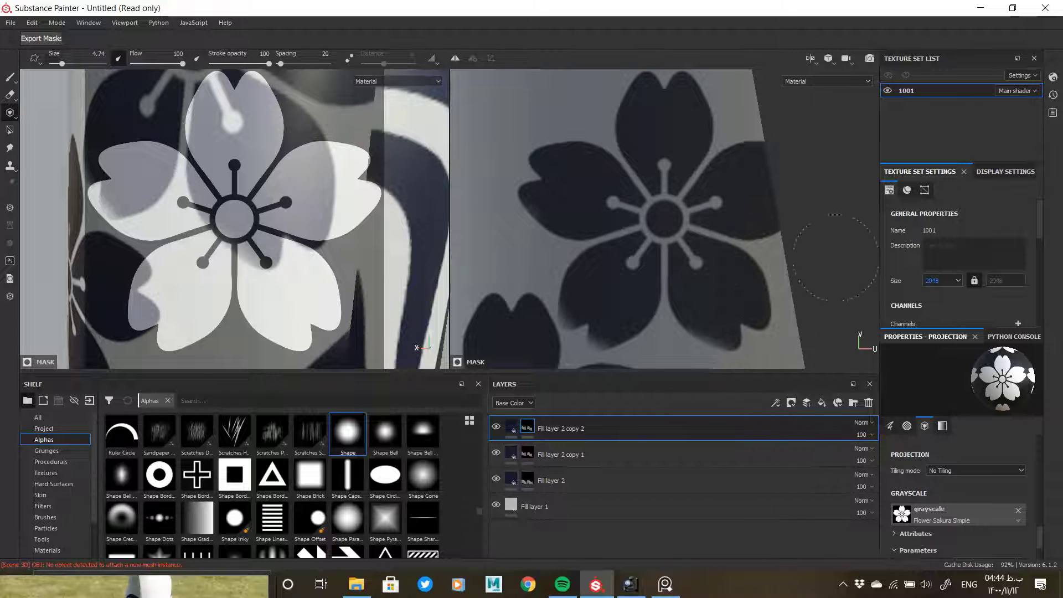
Step: Line the sakura stencil up with the edge flower on the 3D dress and project its cut-off petals across the seam
alt+drag(351, 199, 293, 209)
alt+middle_drag(293, 210, 320, 221)
alt+right_drag(321, 221, 311, 212)
alt+middle_drag(311, 212, 315, 205)
mouse_move(347, 185)
mouse_down()
mouse_move(348, 172)
mouse_move(360, 180)
mouse_up()
alt+drag(360, 208, 314, 226)
alt+right_drag(315, 226, 302, 214)
alt+middle_drag(302, 213, 343, 202)
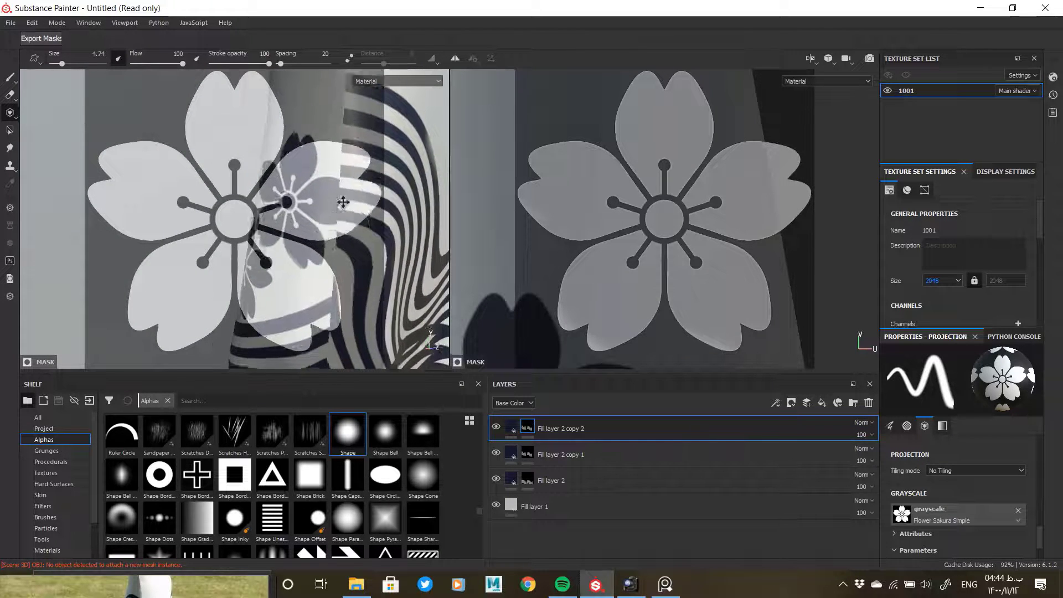
alt+right_drag(343, 203, 365, 244)
alt+drag(365, 244, 361, 237)
alt+middle_drag(361, 237, 374, 272)
mouse_move(359, 221)
mouse_down()
mouse_move(357, 179)
mouse_move(354, 208)
mouse_up()
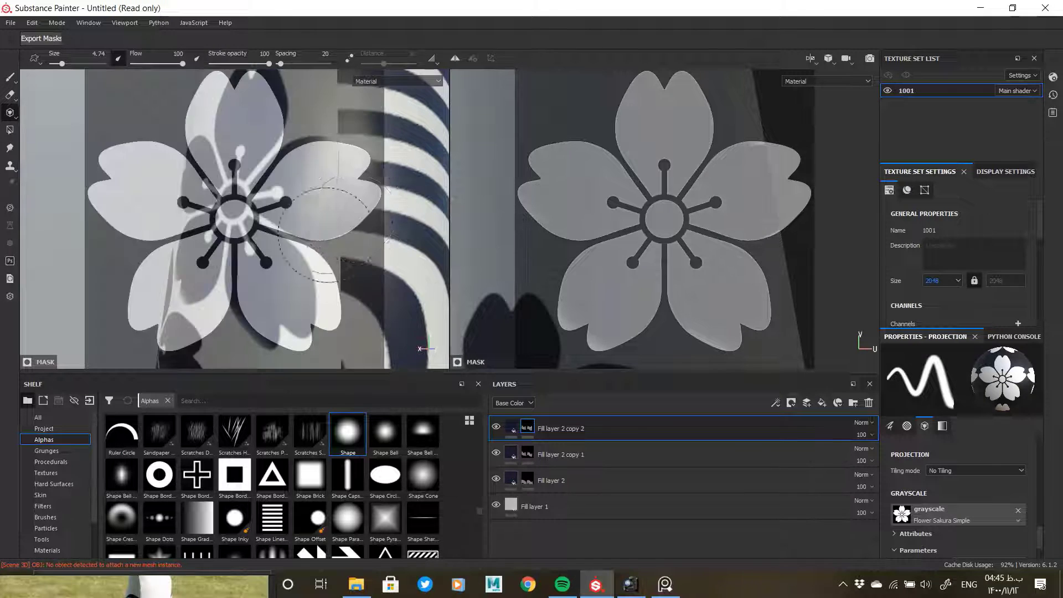
Step: Project another whole sakura flower in the UV layout, just above the stripes and inward from the edge flowers
alt+right_drag(326, 234, 299, 193)
alt+drag(299, 194, 532, 205)
mouse_move(564, 205)
alt+middle_down()
mouse_move(568, 225)
mouse_move(739, 215)
alt+middle_up()
mouse_move(615, 283)
mouse_down()
mouse_move(623, 302)
mouse_move(773, 241)
mouse_move(776, 227)
mouse_up()
mouse_move(778, 191)
mouse_down()
mouse_move(782, 205)
mouse_move(646, 215)
mouse_move(501, 277)
mouse_up()
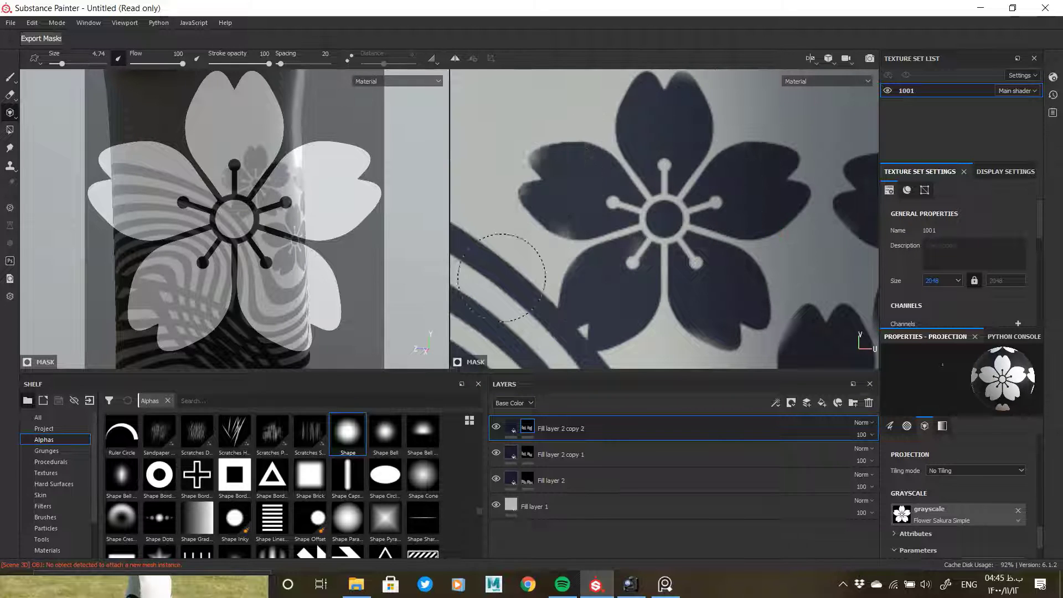
Step: Complete the inward sakura flower in the UV layout and project another, slightly rotated flower just above the cluster
drag(599, 258, 670, 102)
mouse_move(243, 219)
alt+mouse_down()
mouse_move(316, 225)
mouse_move(377, 214)
alt+mouse_up()
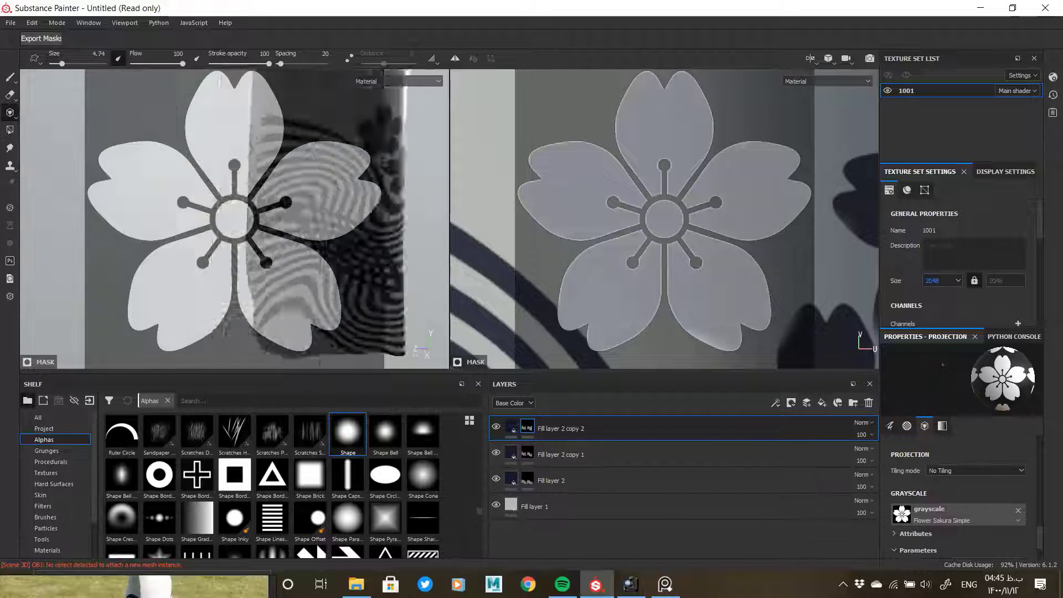
alt+middle_drag(360, 207, 260, 202)
alt+drag(260, 202, 344, 238)
alt+middle_drag(332, 233, 303, 258)
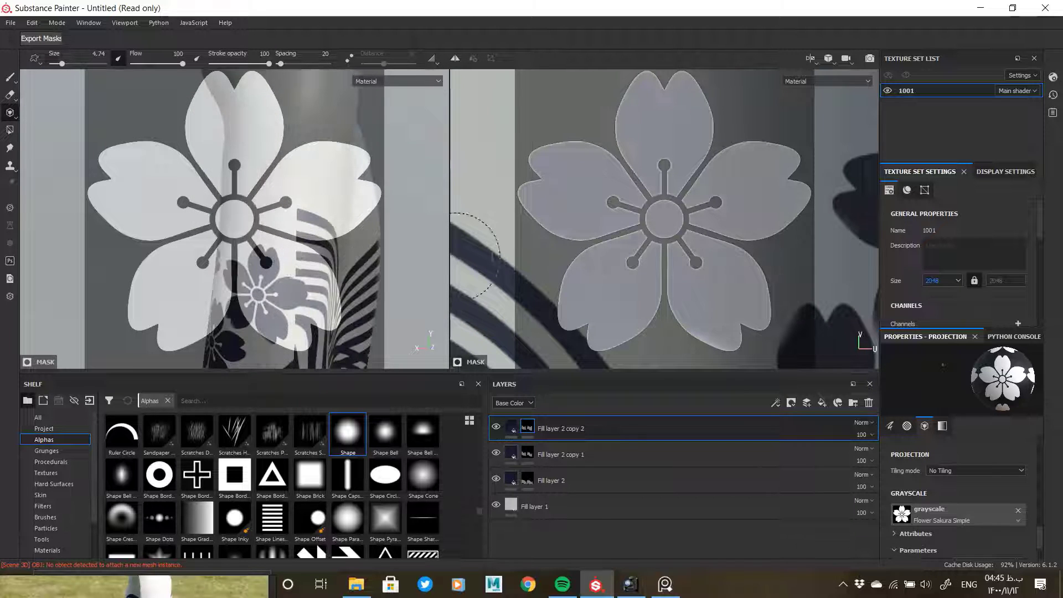
mouse_move(786, 343)
alt+middle_down()
mouse_move(576, 244)
mouse_move(693, 356)
mouse_move(761, 346)
alt+middle_up()
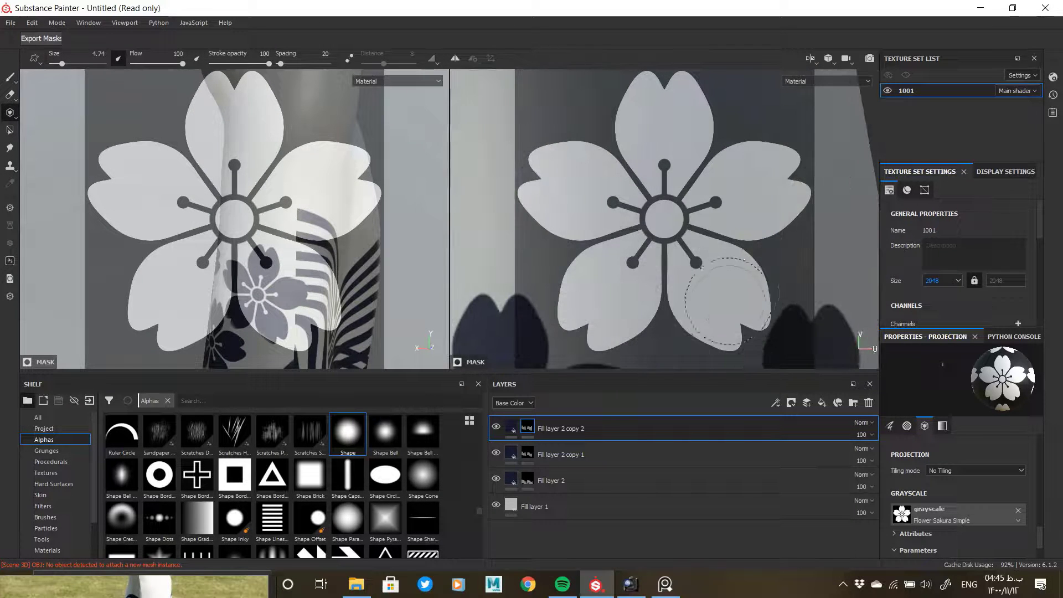
alt+drag(778, 289, 743, 284)
drag(775, 176, 765, 214)
mouse_move(646, 334)
mouse_down()
mouse_move(572, 216)
mouse_move(653, 133)
mouse_move(702, 149)
mouse_up()
drag(667, 218, 664, 219)
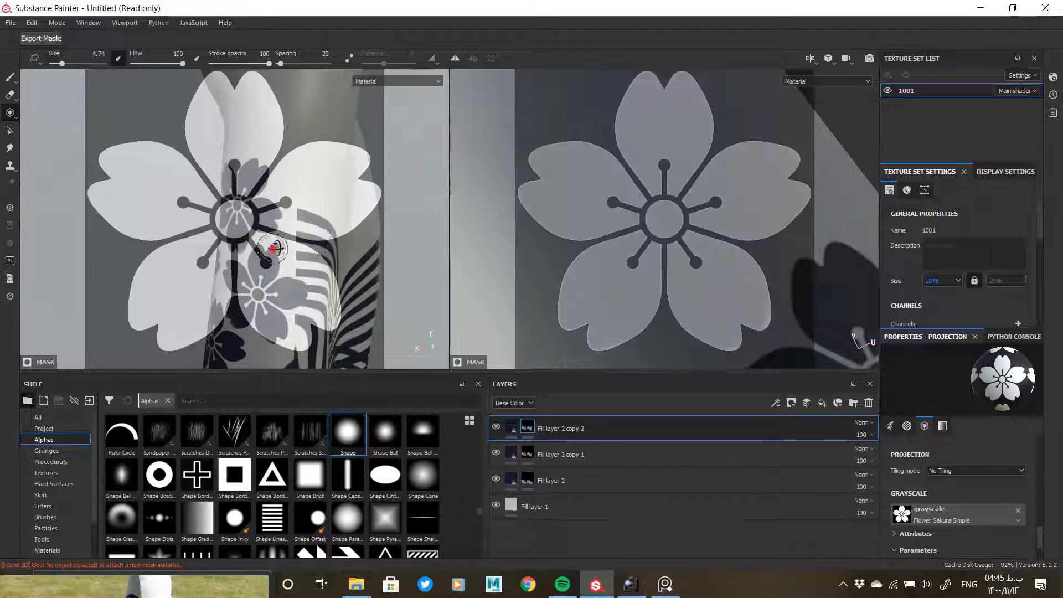
Step: Project a sakura flower over the overlapping stripes at the skirt's side seam on the 3D dress, covering both sides of the seam
mouse_move(275, 248)
alt+mouse_down()
mouse_move(294, 259)
mouse_move(246, 232)
mouse_move(325, 260)
alt+mouse_up()
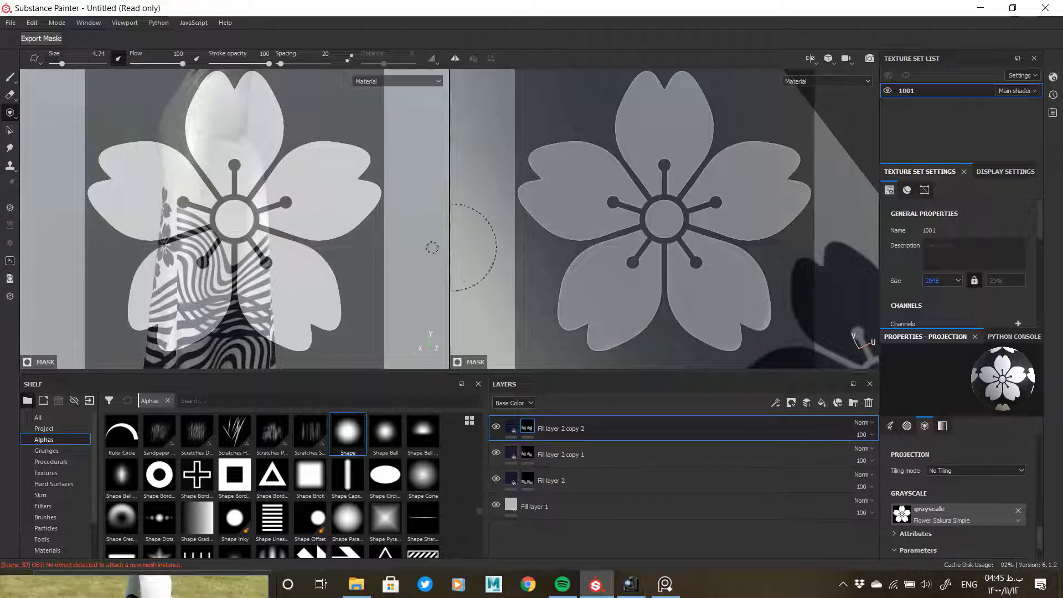
mouse_move(205, 213)
alt+right_down()
mouse_move(254, 230)
mouse_move(260, 245)
alt+right_up()
drag(244, 218, 236, 219)
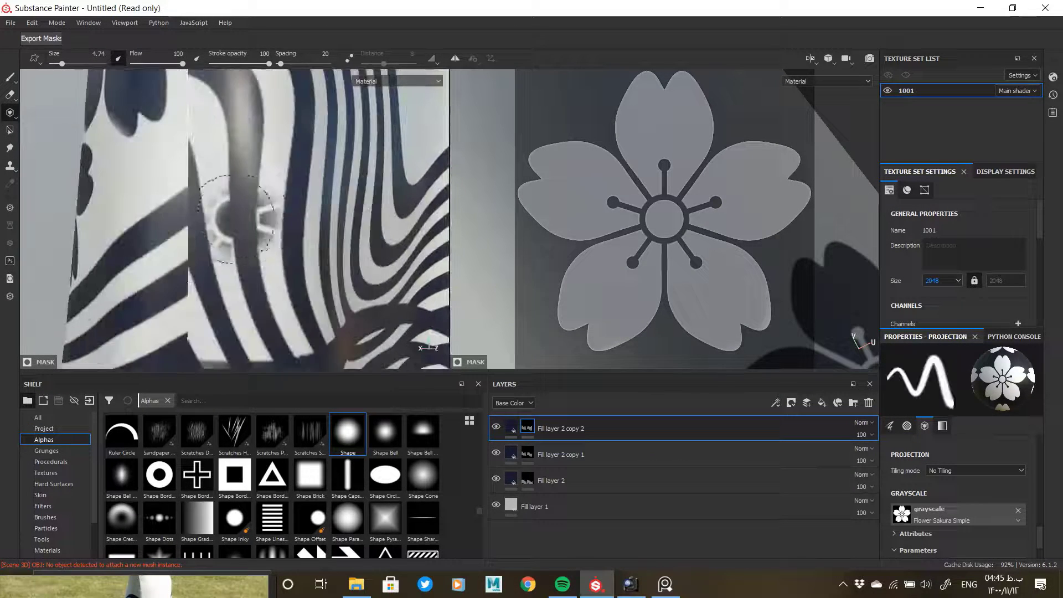
alt+right_drag(598, 254, 442, 244)
alt+drag(743, 261, 636, 256)
mouse_move(532, 221)
alt+middle_down()
mouse_move(575, 220)
mouse_move(563, 223)
alt+middle_up()
alt+right_drag(574, 232, 640, 336)
mouse_move(246, 262)
alt+mouse_down()
mouse_move(302, 268)
mouse_move(260, 246)
mouse_move(239, 270)
mouse_move(236, 244)
mouse_move(233, 253)
mouse_move(142, 218)
mouse_move(181, 214)
mouse_move(127, 176)
alt+mouse_up()
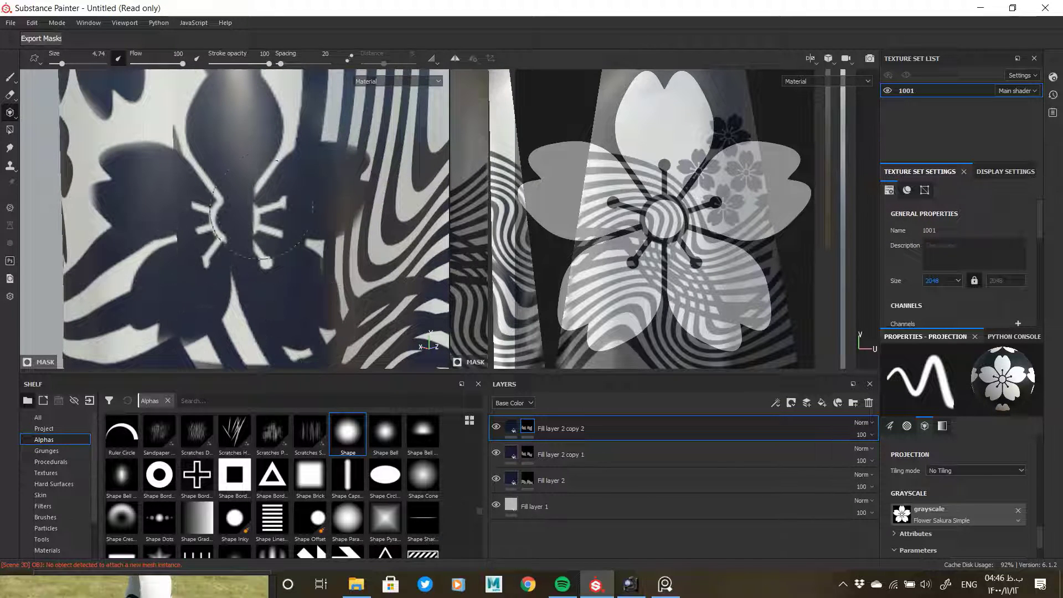
mouse_move(262, 208)
mouse_down()
mouse_move(285, 230)
mouse_move(200, 250)
mouse_up()
click(511, 426)
scroll(238, 252, down, 5)
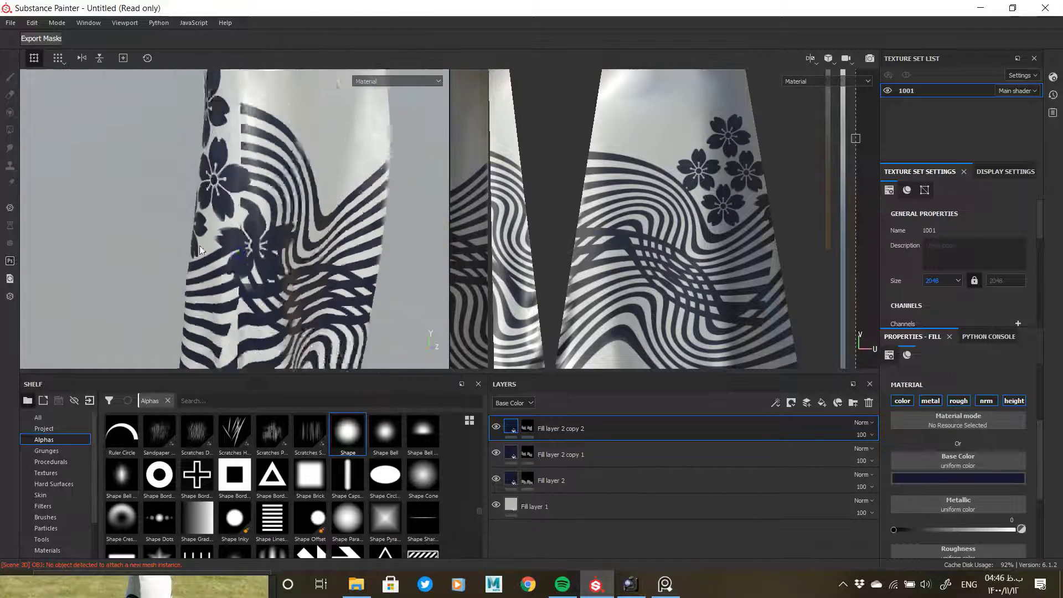
Step: Project another sakura flower on the 3D dress at the seam, over the topmost stripes of the wave
key(3)
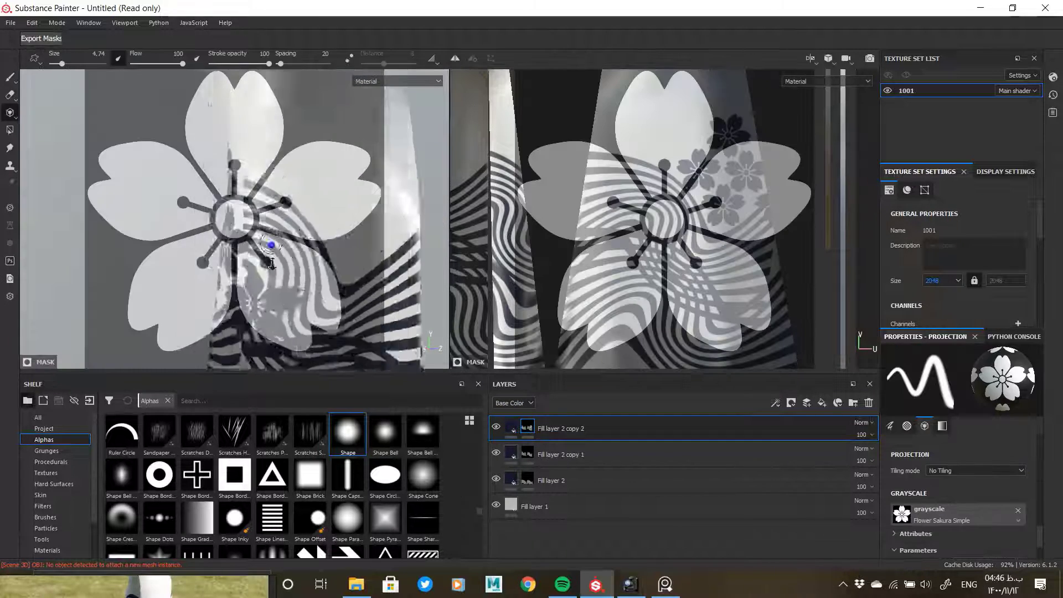
alt+right_drag(271, 265, 272, 310)
alt+drag(272, 277, 256, 277)
alt+right_drag(238, 293, 155, 334)
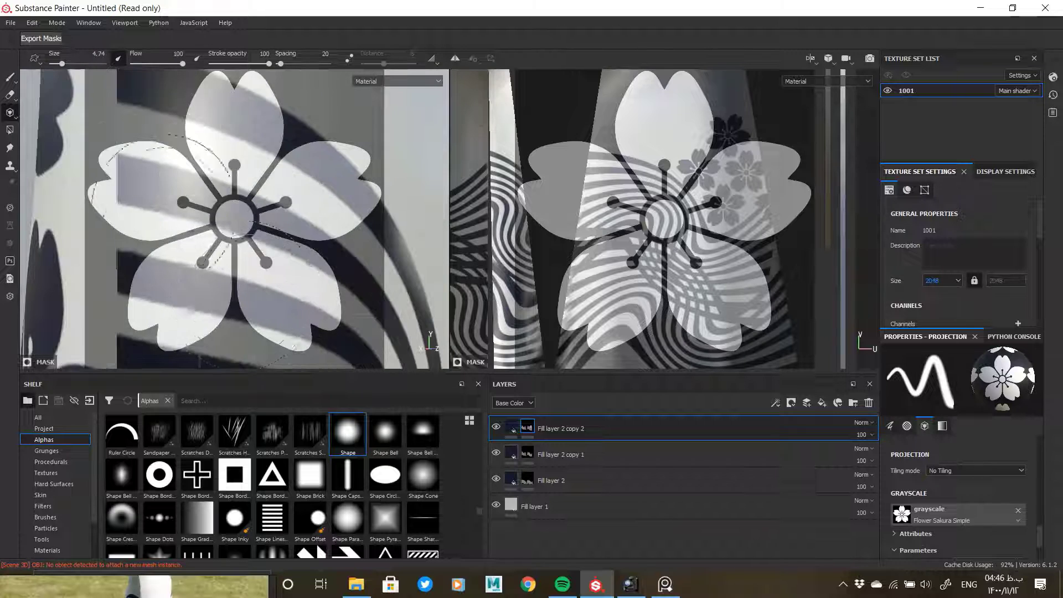
drag(166, 206, 154, 153)
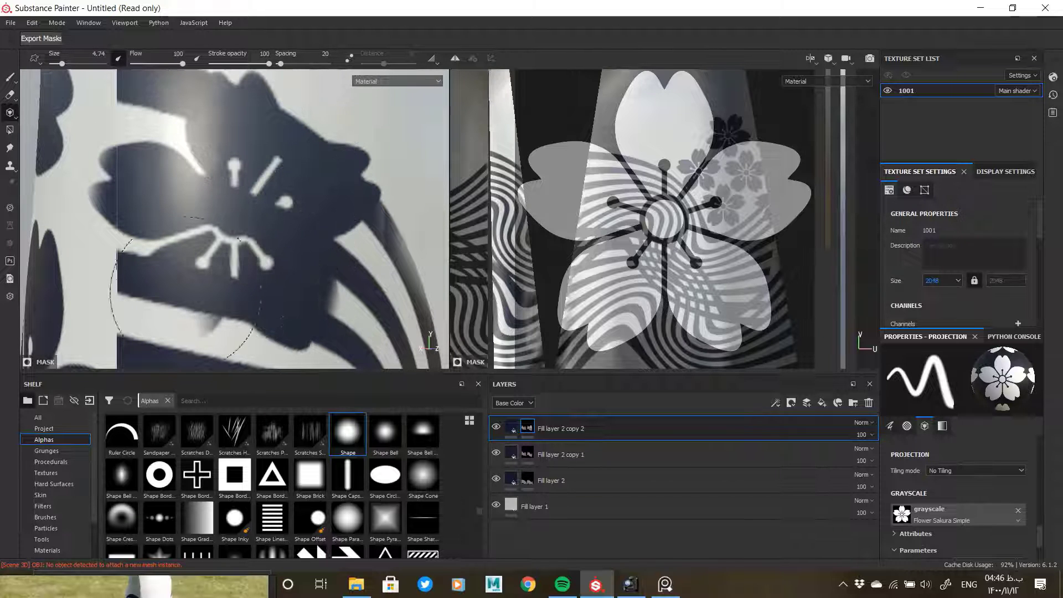
drag(399, 185, 360, 238)
click(512, 428)
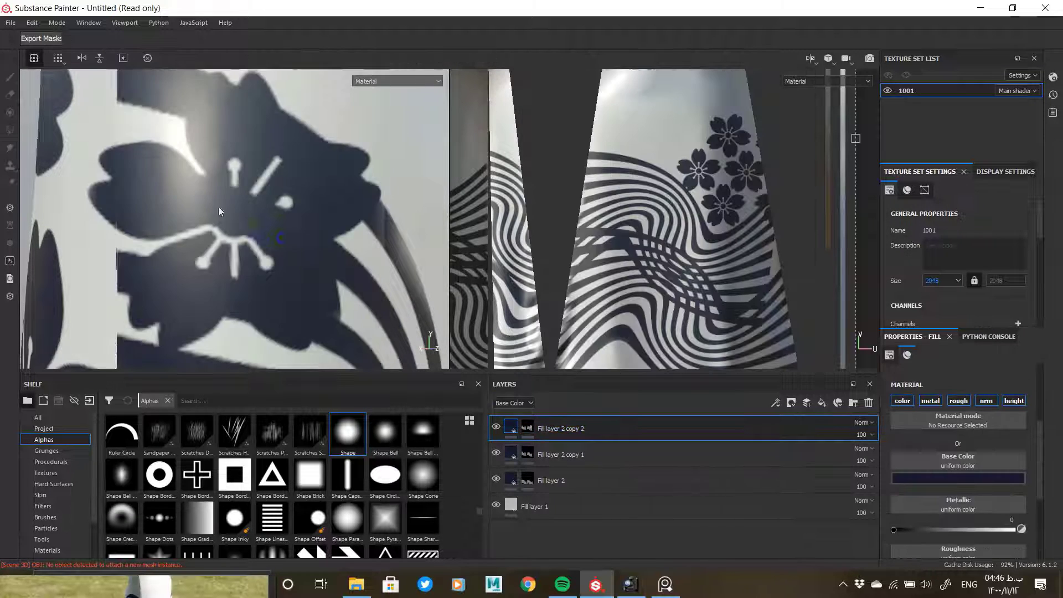
alt+right_drag(218, 209, 8, 192)
alt+drag(216, 243, 393, 233)
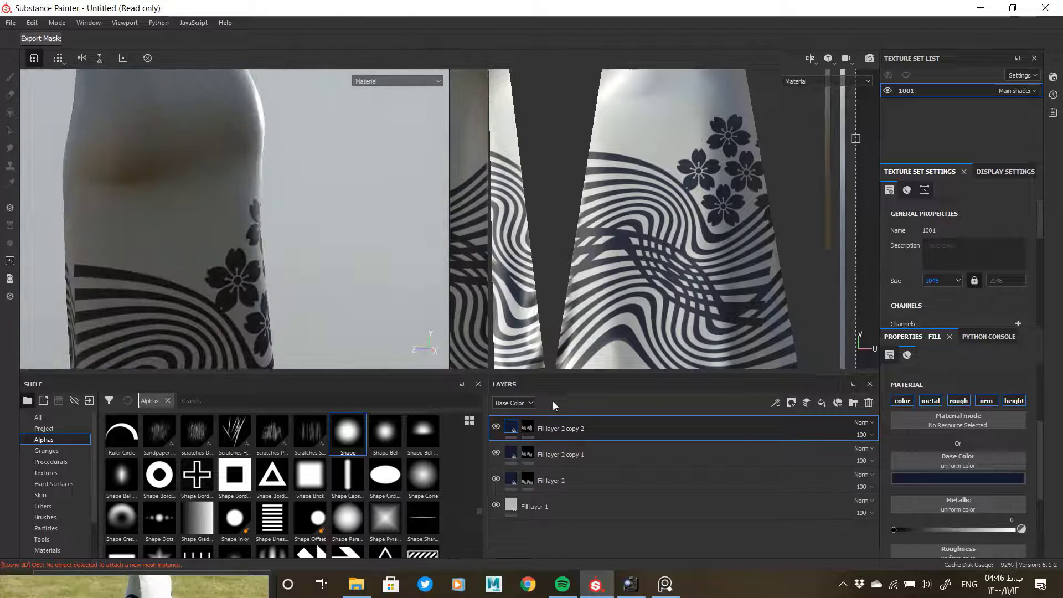
Step: Project a smaller sakura flower on the mask of Fill layer 2 copy 2, above the stripes beside the flower cluster
click(527, 427)
alt+drag(282, 197, 310, 238)
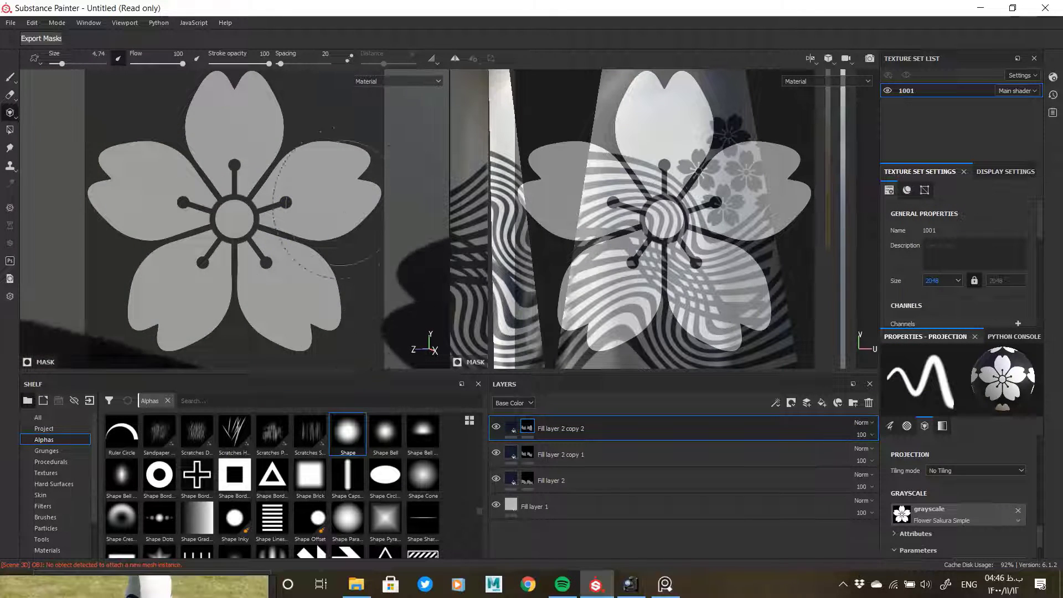
mouse_move(233, 166)
mouse_down()
mouse_move(166, 249)
mouse_move(313, 302)
mouse_up()
mouse_move(165, 291)
alt+mouse_down()
mouse_move(249, 272)
mouse_move(280, 237)
mouse_move(257, 228)
alt+mouse_up()
click(511, 428)
alt+drag(386, 269, 421, 332)
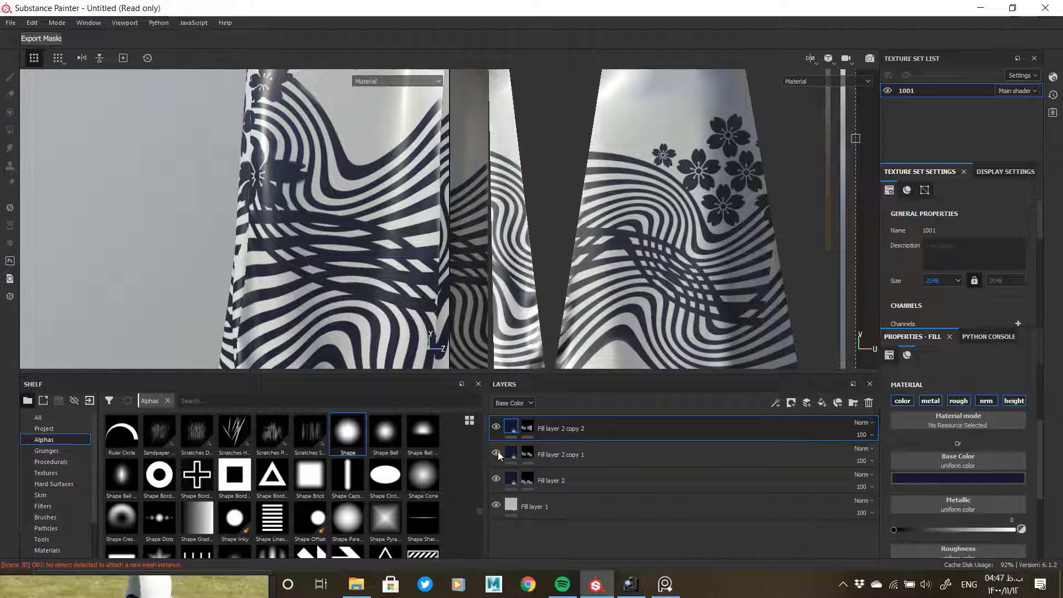
Step: Try the Divide and Multiply blend modes on Fill layer 2 copy 2
click(862, 423)
click(863, 142)
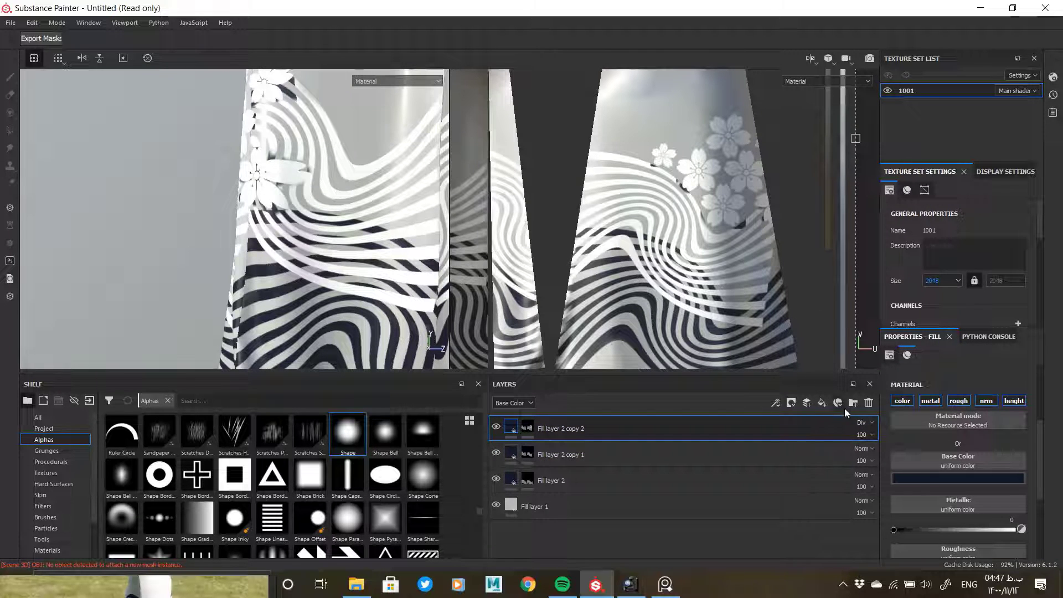
click(862, 422)
click(865, 90)
scroll(291, 170, up, 3)
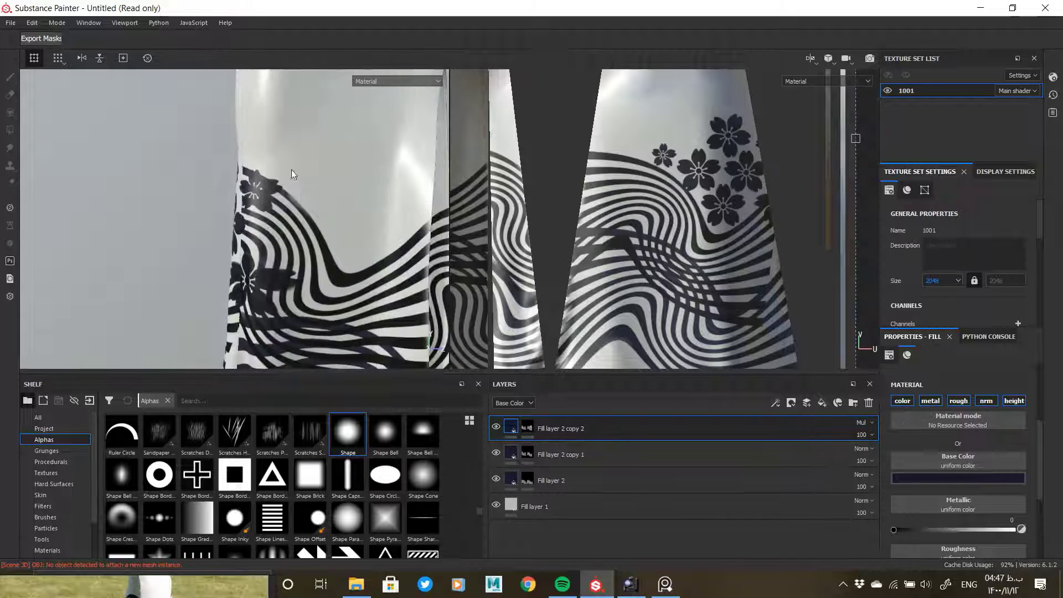
alt+middle_drag(292, 170, 300, 244)
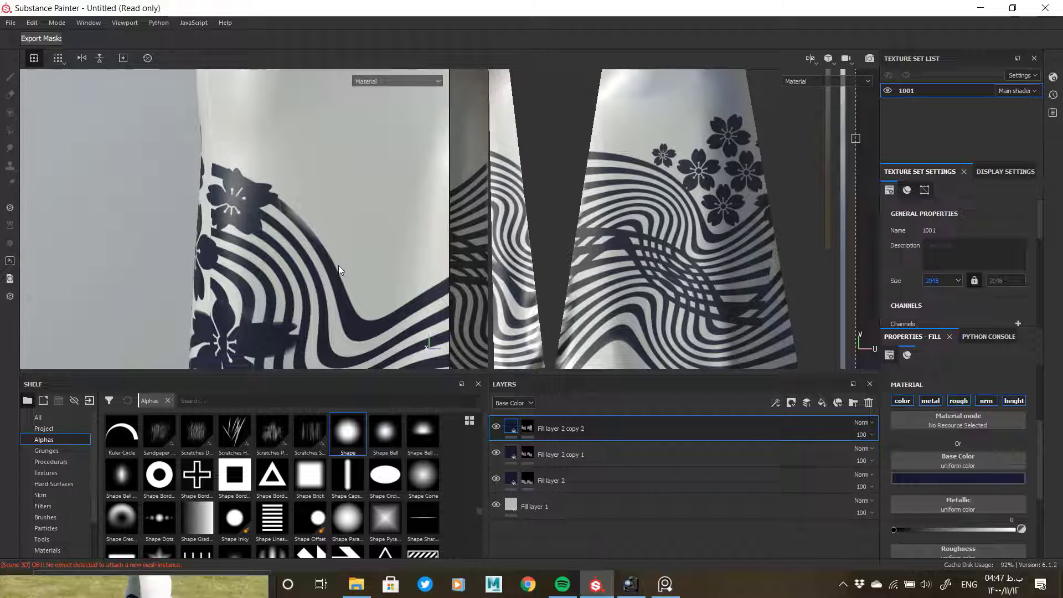
Step: Toggle the visibility of the three navy fill layers to examine which flowers and stripes each one holds
click(497, 427)
click(496, 427)
click(496, 454)
click(497, 480)
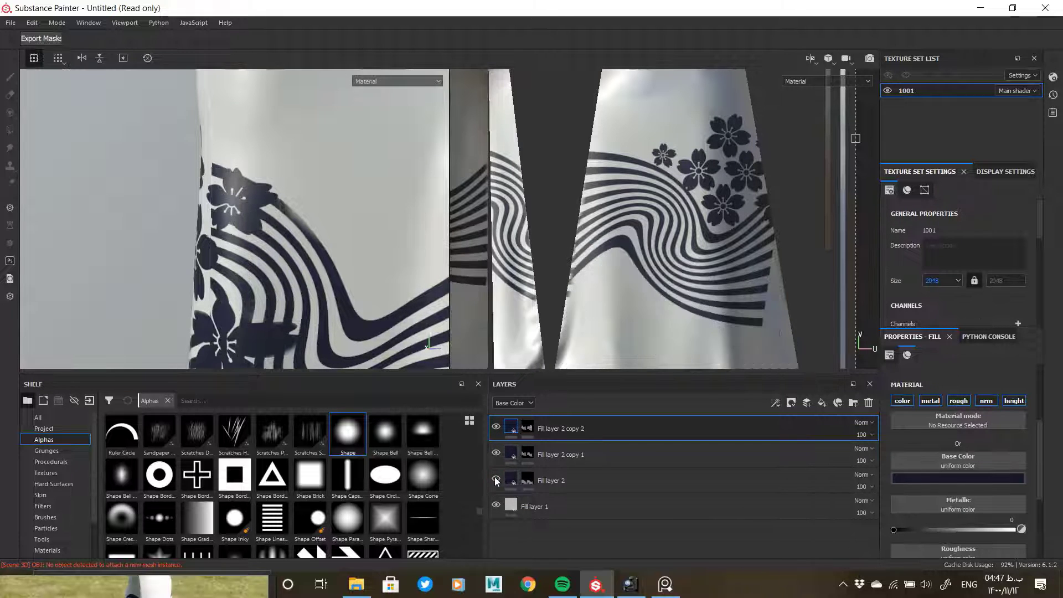
click(496, 454)
click(496, 454)
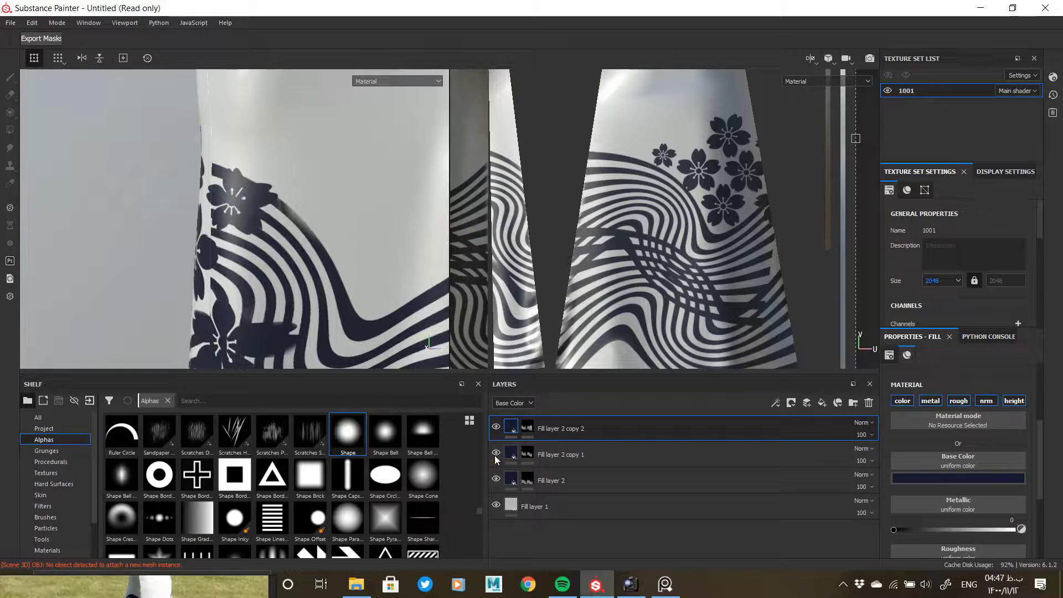
click(497, 454)
click(496, 454)
click(496, 453)
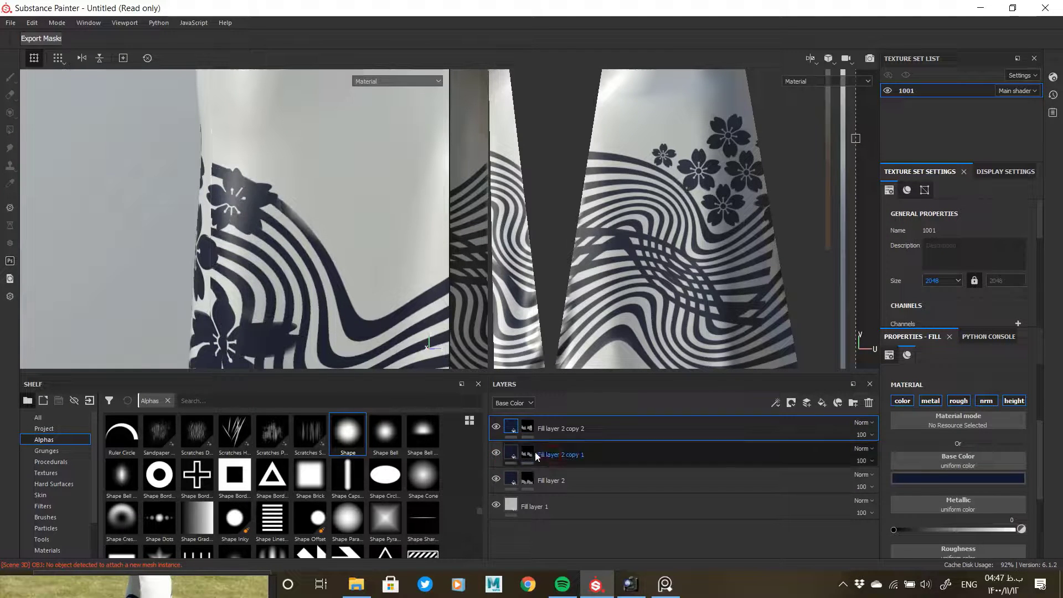
Step: Erase the stripes behind the topmost seam flower on the mask of Fill layer 2 copy 1
click(529, 454)
click(9, 78)
click(10, 95)
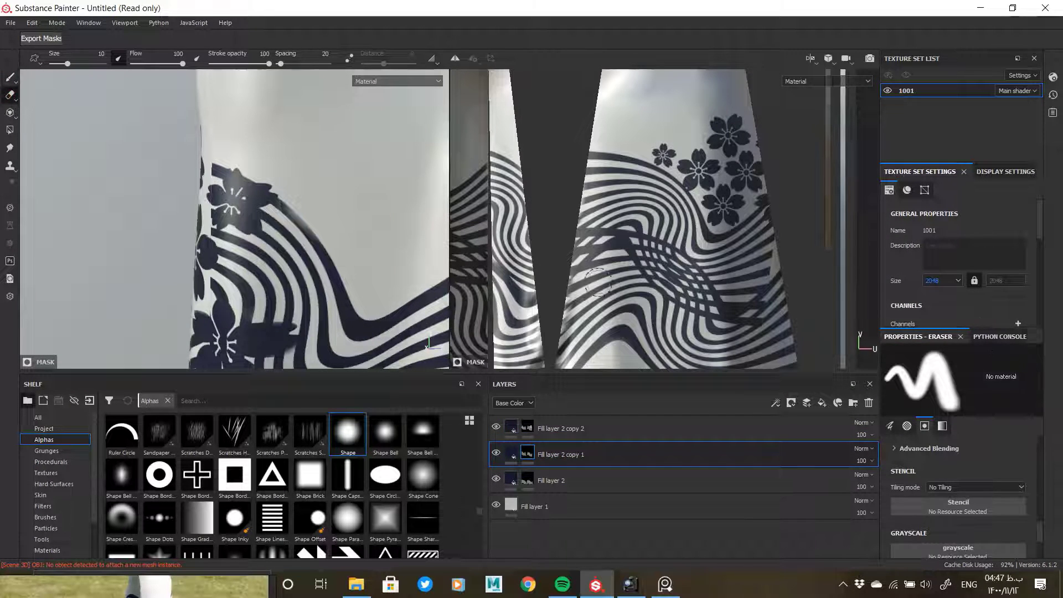
scroll(930, 497, up, 3)
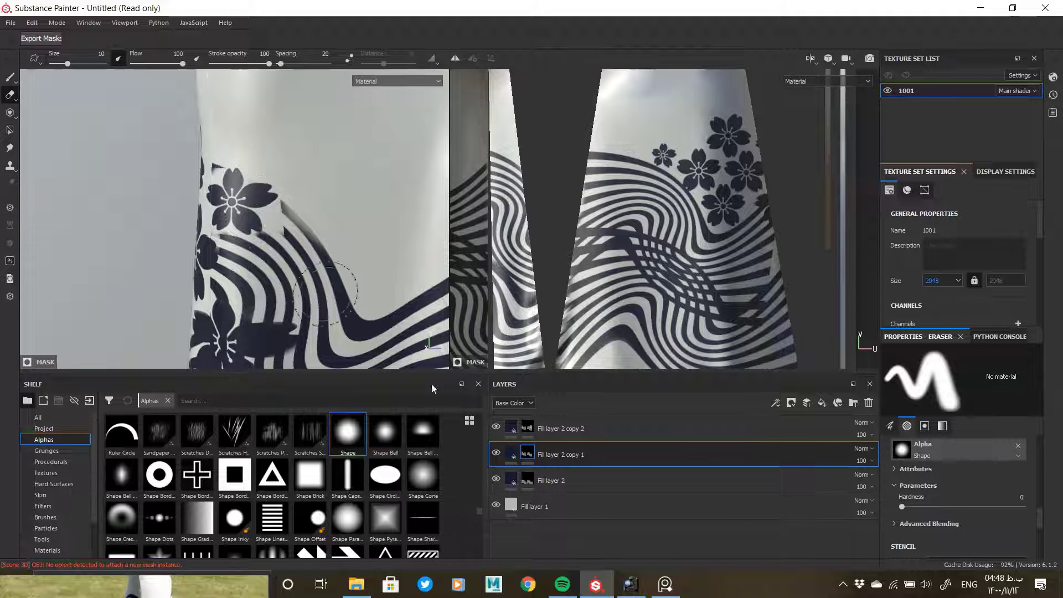
Step: With a 5.58-size eraser at hardness 1, erase Fill layer 2's stripes where they overlap the upper wave on the flower cluster's skirt piece
click(554, 480)
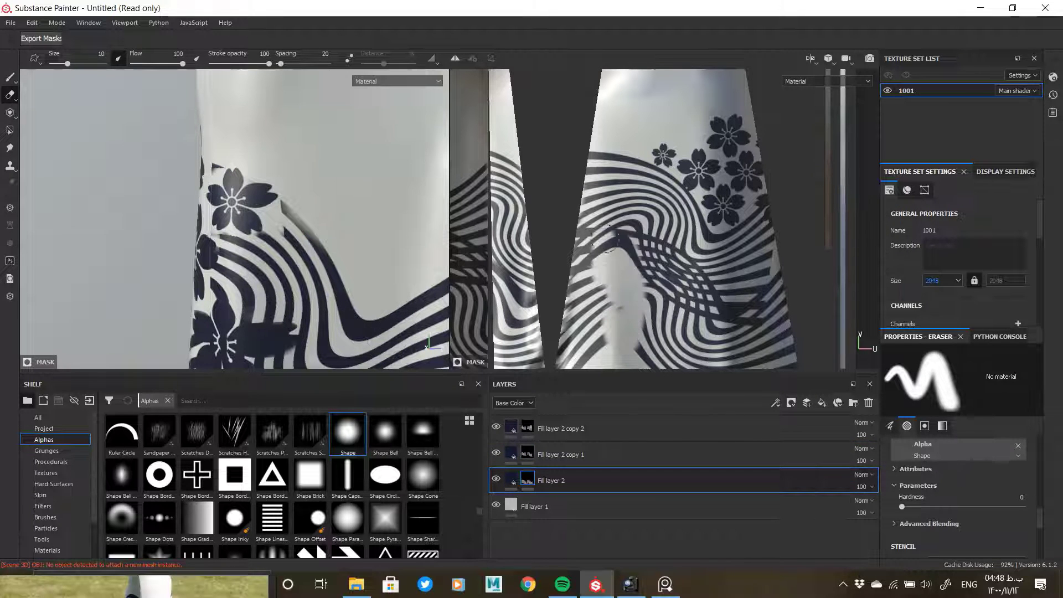
scroll(615, 269, up, 5)
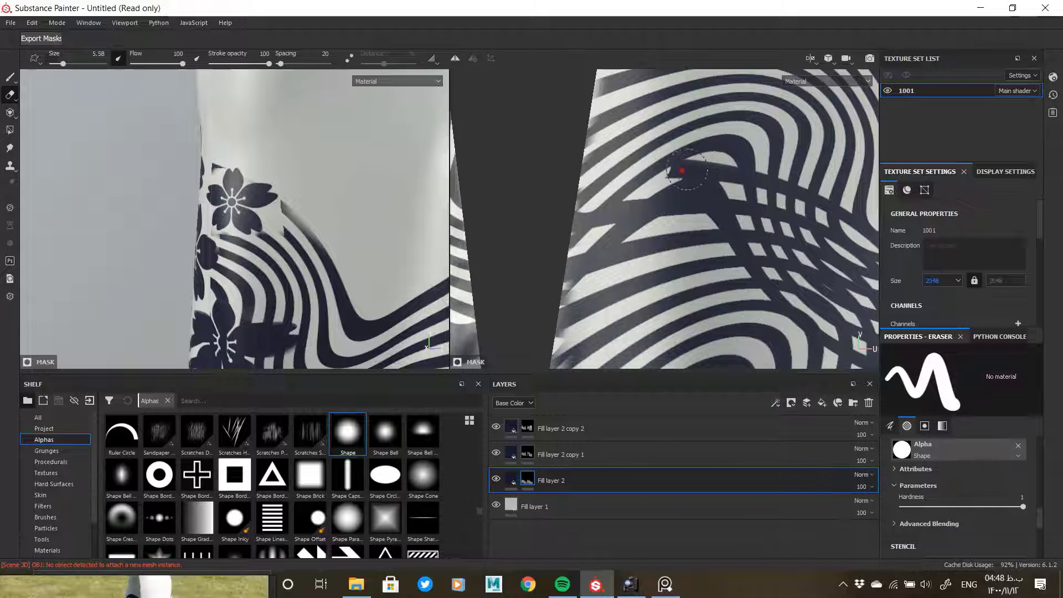
middle_drag(785, 189, 691, 156)
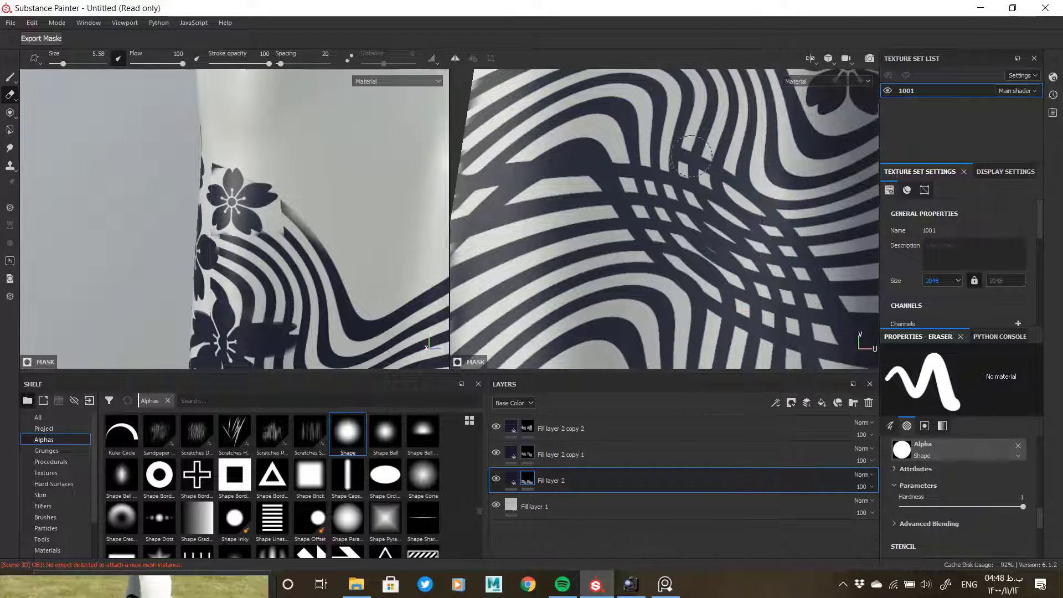
middle_drag(767, 240, 664, 184)
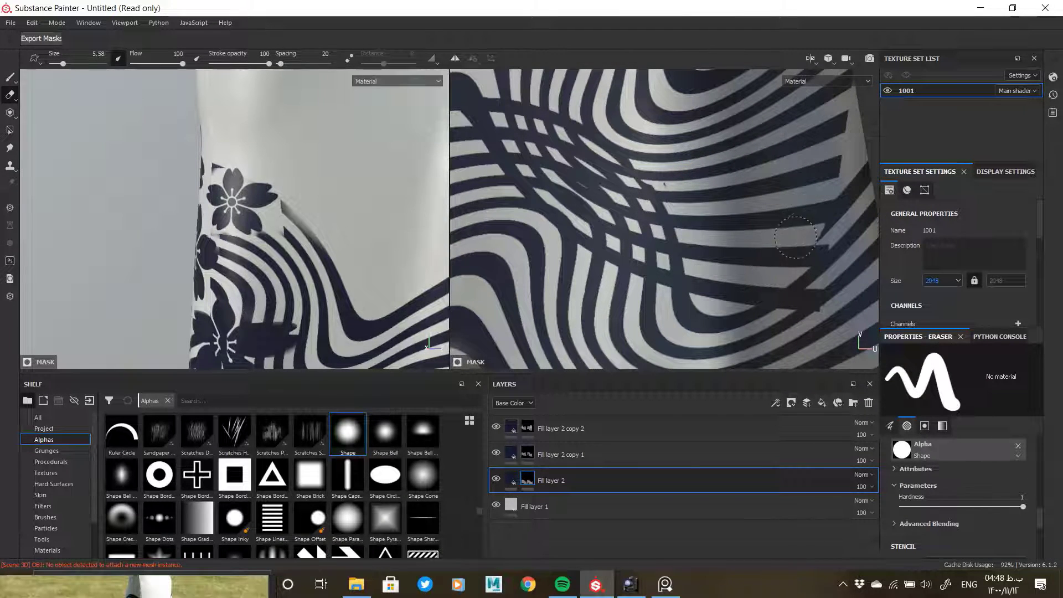
middle_drag(786, 271, 692, 220)
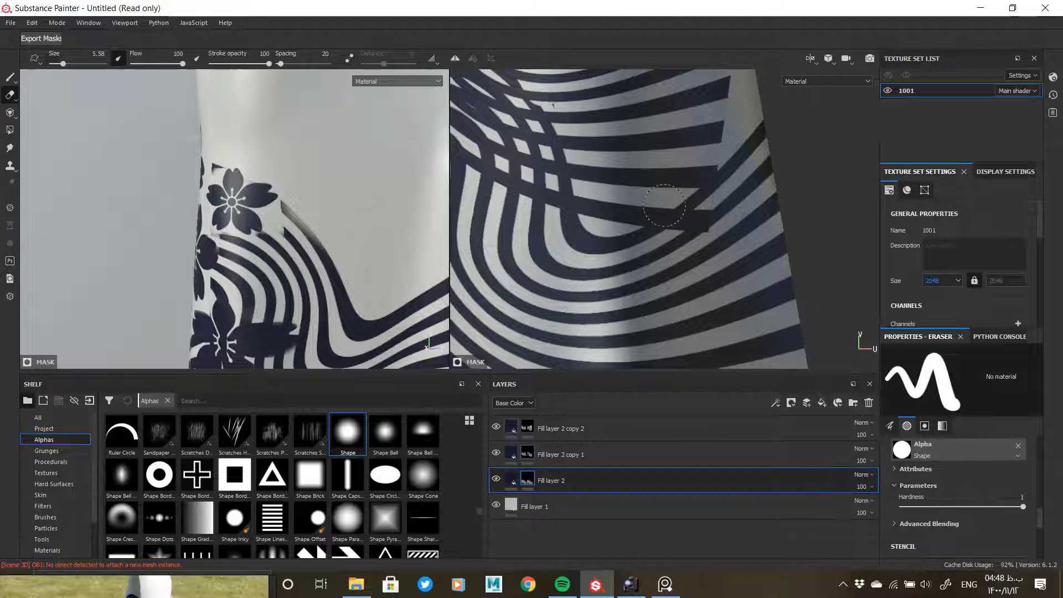
middle_drag(569, 238, 657, 276)
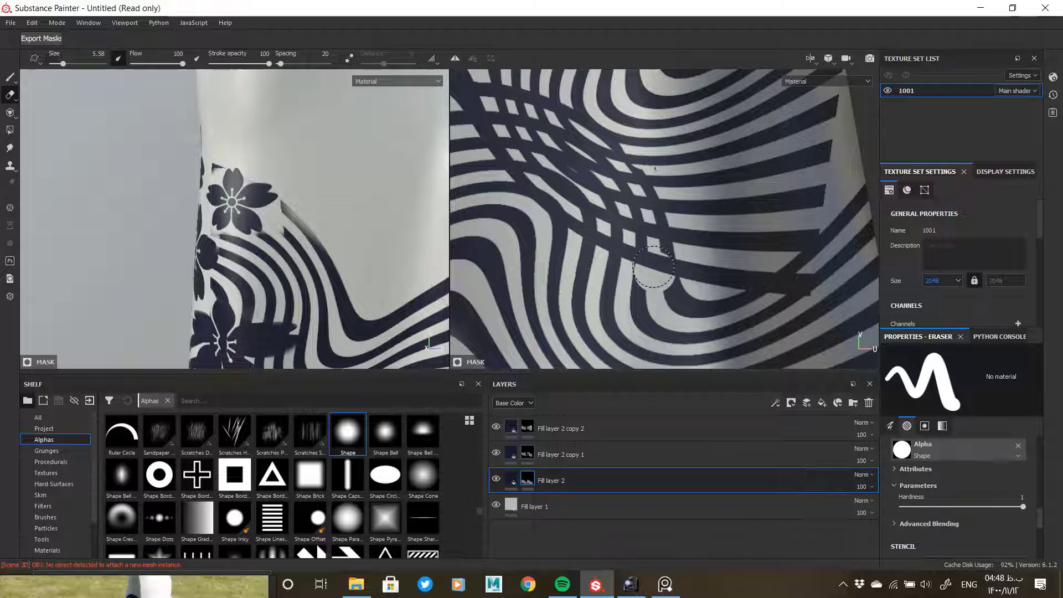
middle_drag(542, 129, 578, 190)
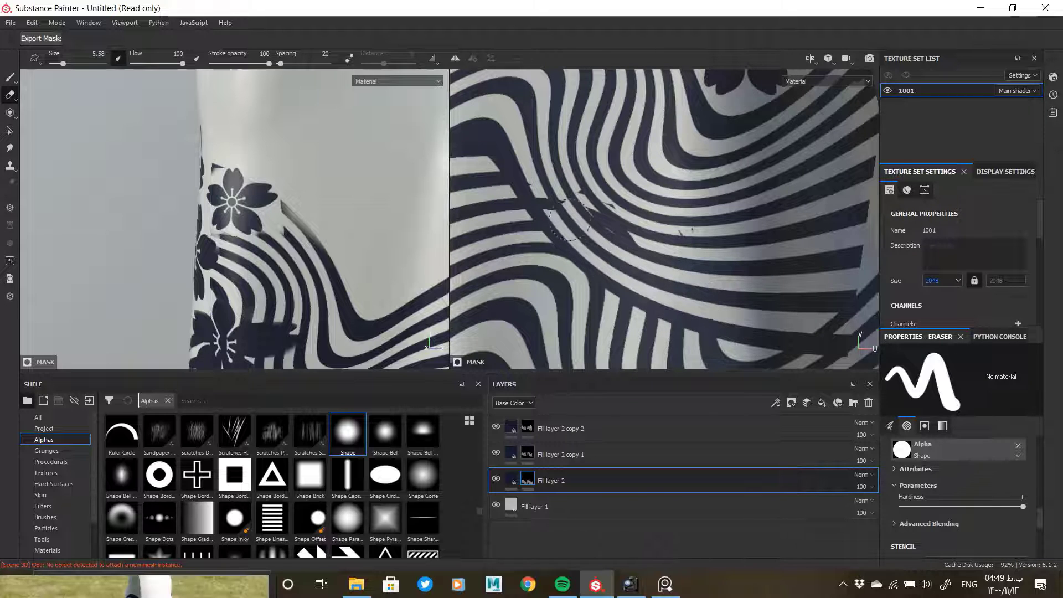
middle_drag(775, 230, 724, 228)
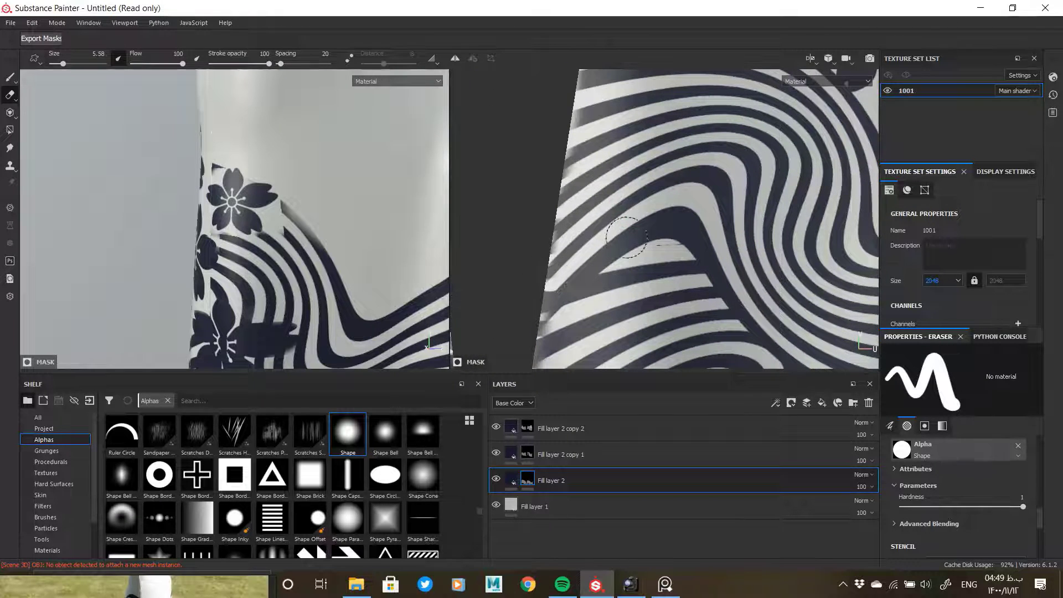
middle_drag(626, 237, 632, 224)
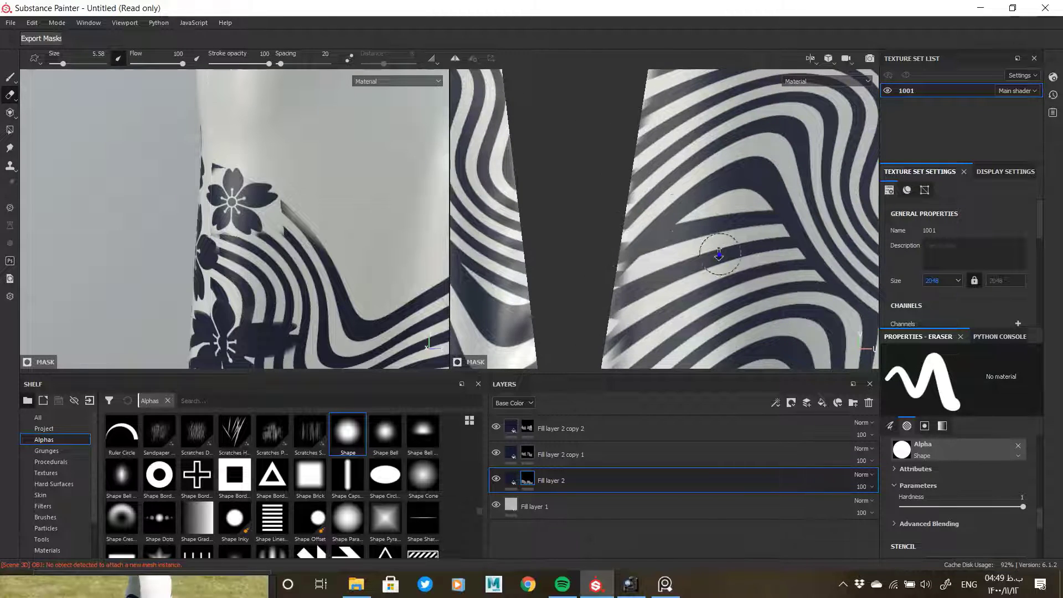
Step: Erase Fill layer 2's stripes where they overlap the upper wave on the skirt piece with the seam flowers
scroll(719, 253, down, 5)
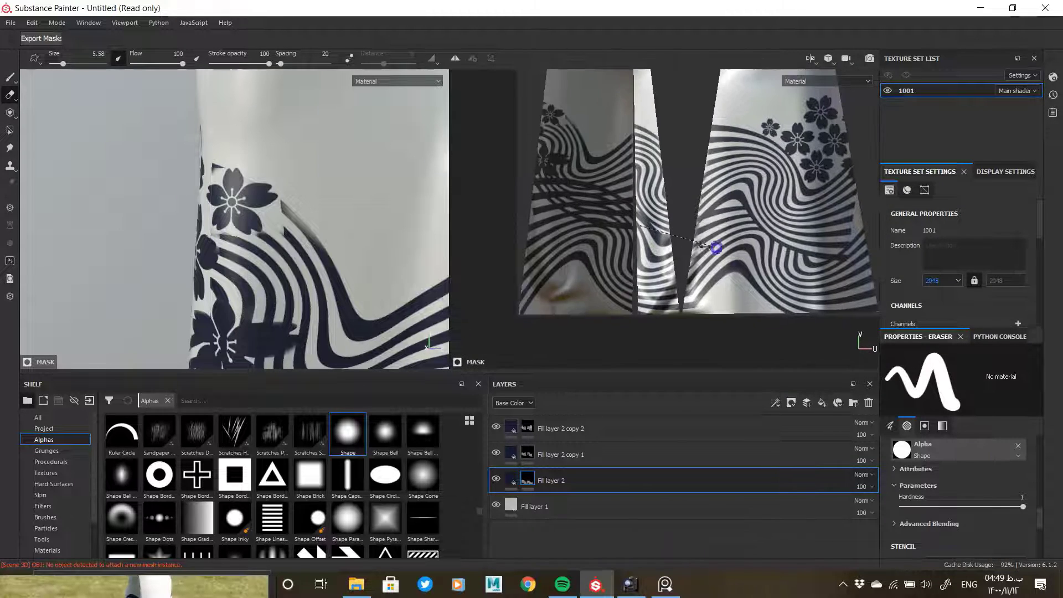
scroll(631, 219, up, 4)
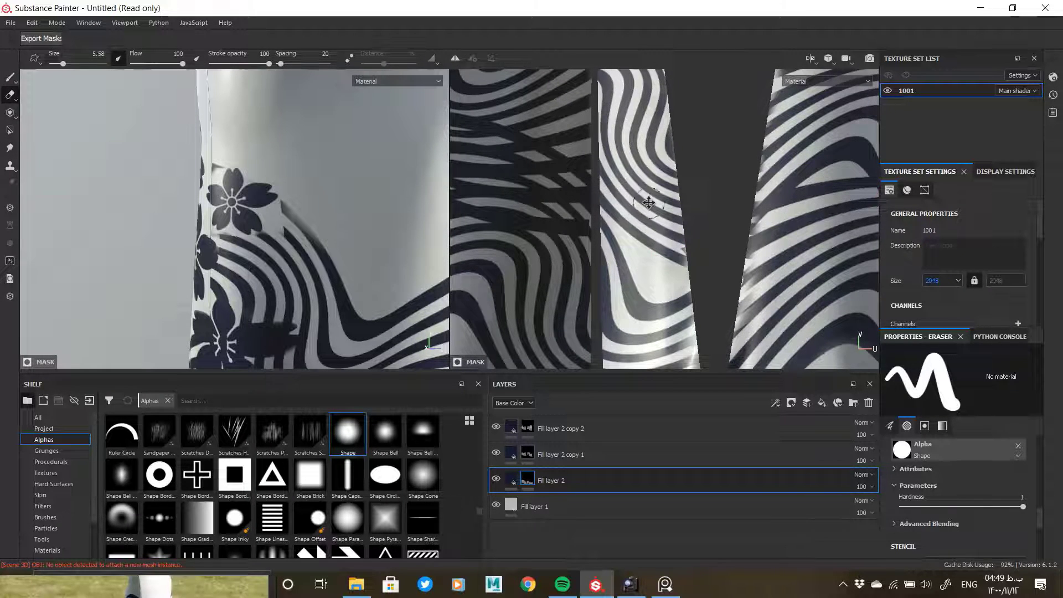
middle_drag(647, 204, 659, 305)
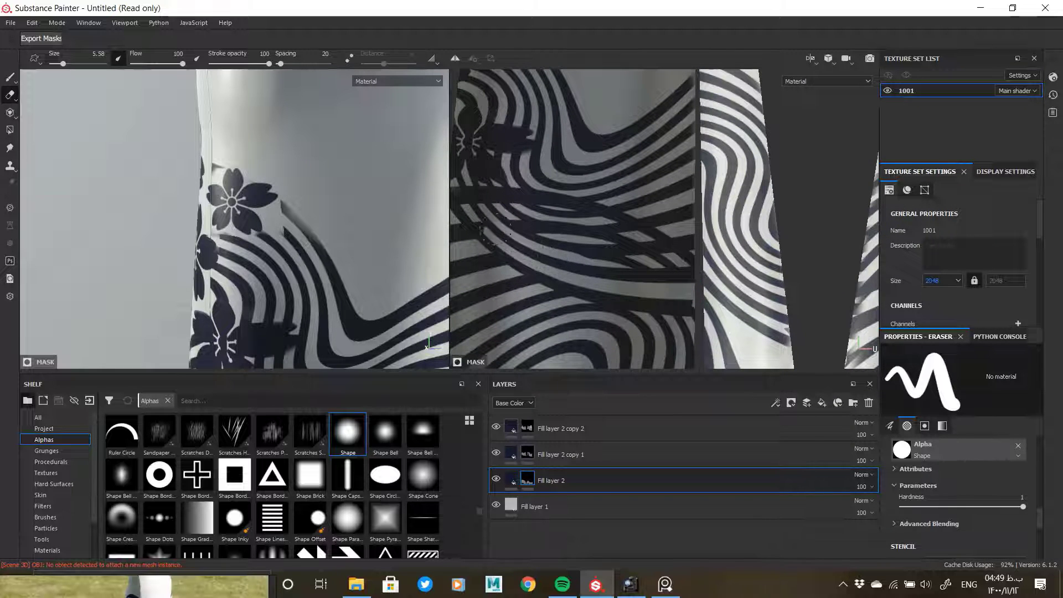
middle_drag(523, 219, 602, 246)
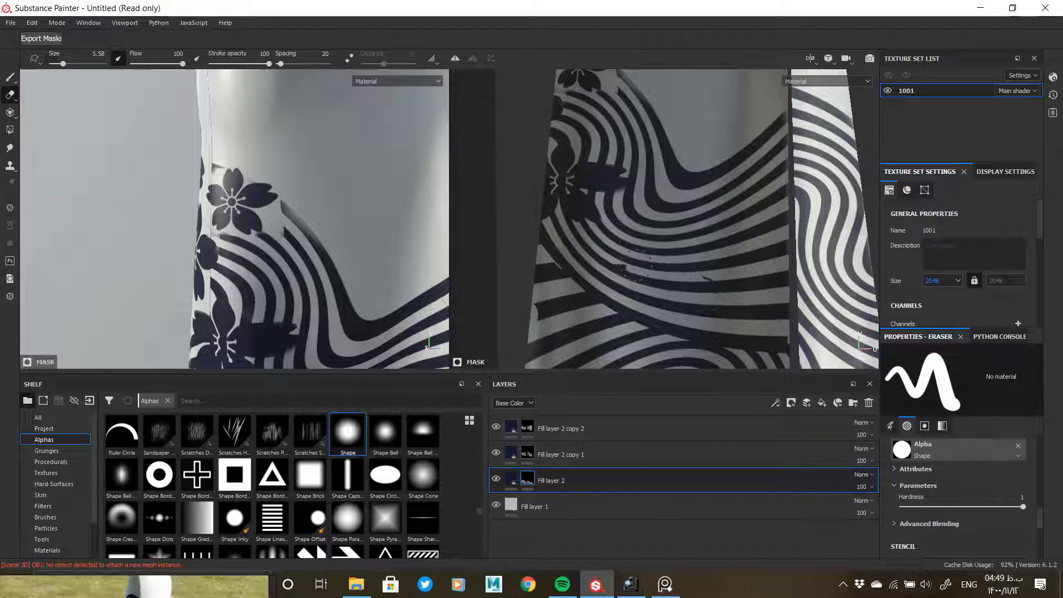
alt+middle_drag(676, 278, 647, 223)
scroll(707, 277, down, 2)
Step: Inspect the wave stripes and flowers all around the dress, from the side seams to the hem
alt+drag(166, 232, 224, 233)
scroll(225, 233, down, 3)
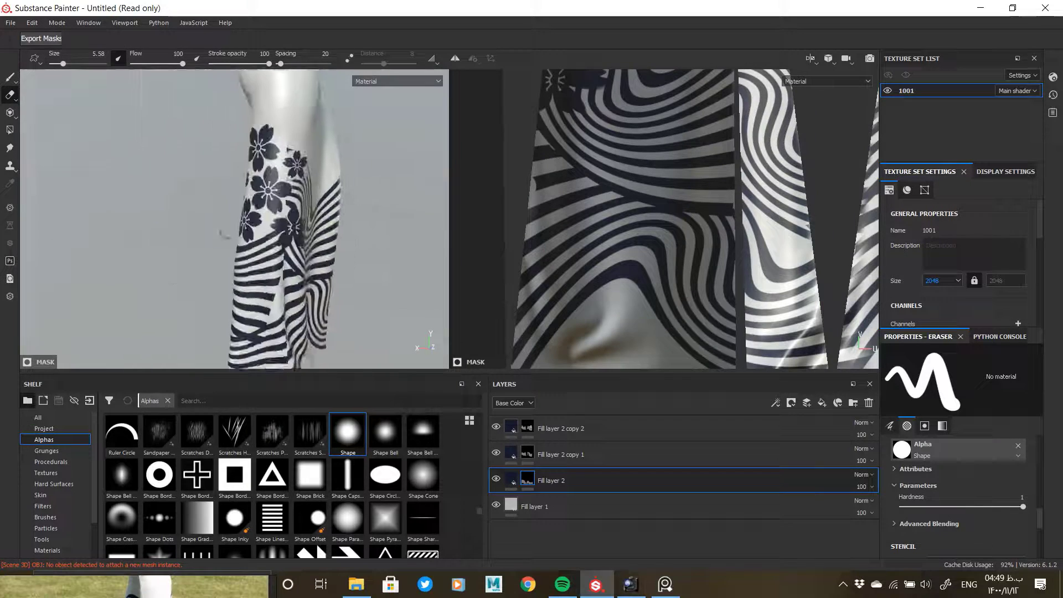
alt+middle_drag(225, 233, 238, 152)
alt+drag(333, 238, 274, 242)
scroll(280, 222, down, 2)
alt+middle_drag(282, 188, 288, 294)
alt+drag(288, 294, 232, 277)
scroll(235, 266, down, 2)
alt+middle_drag(239, 255, 239, 183)
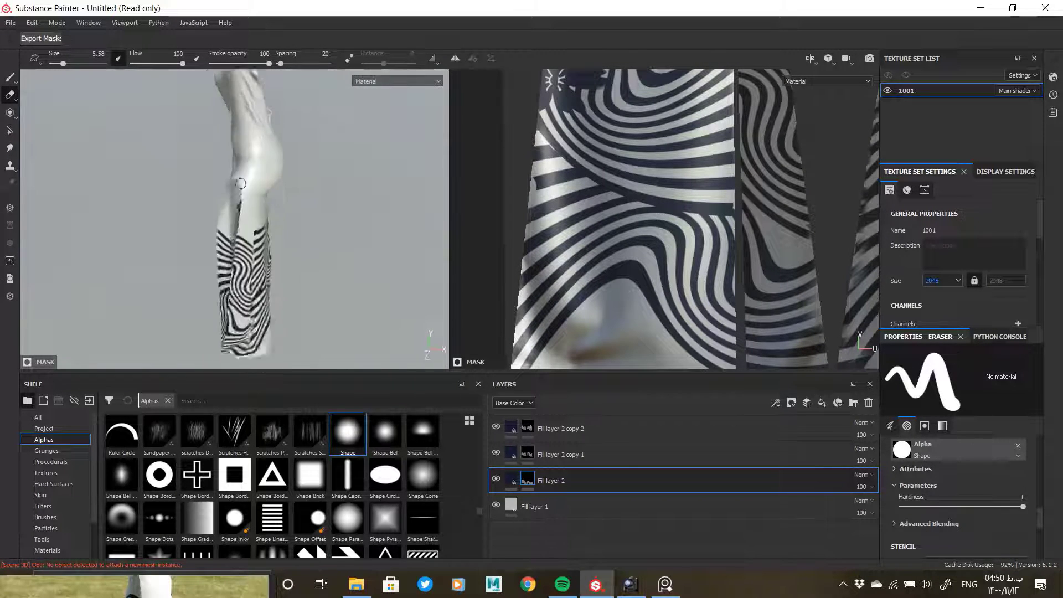
alt+drag(310, 221, 233, 243)
alt+middle_drag(233, 277, 248, 236)
alt+drag(312, 246, 211, 254)
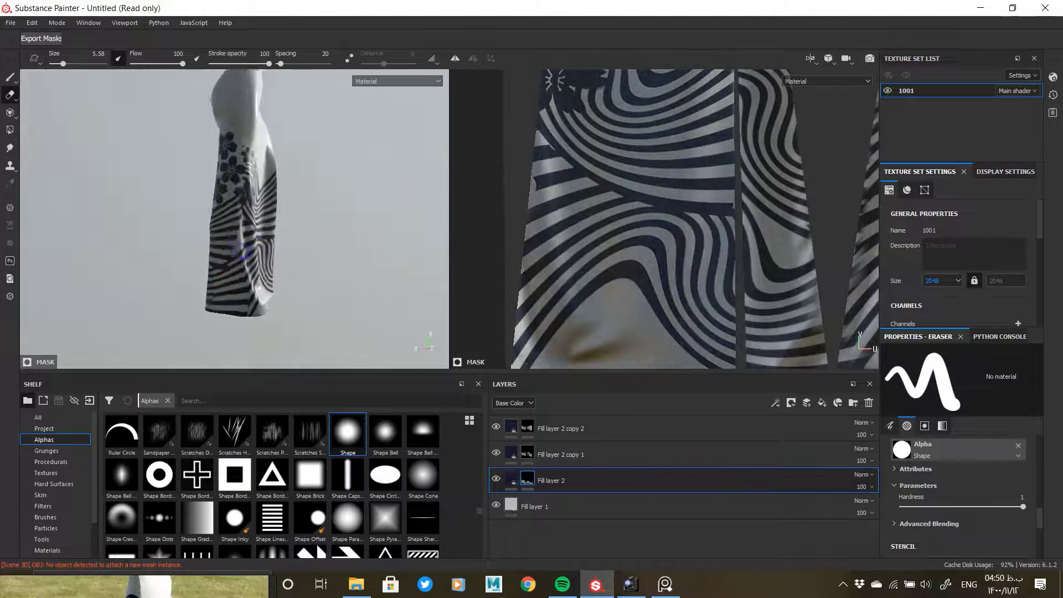
scroll(238, 266, up, 4)
alt+drag(288, 280, 260, 243)
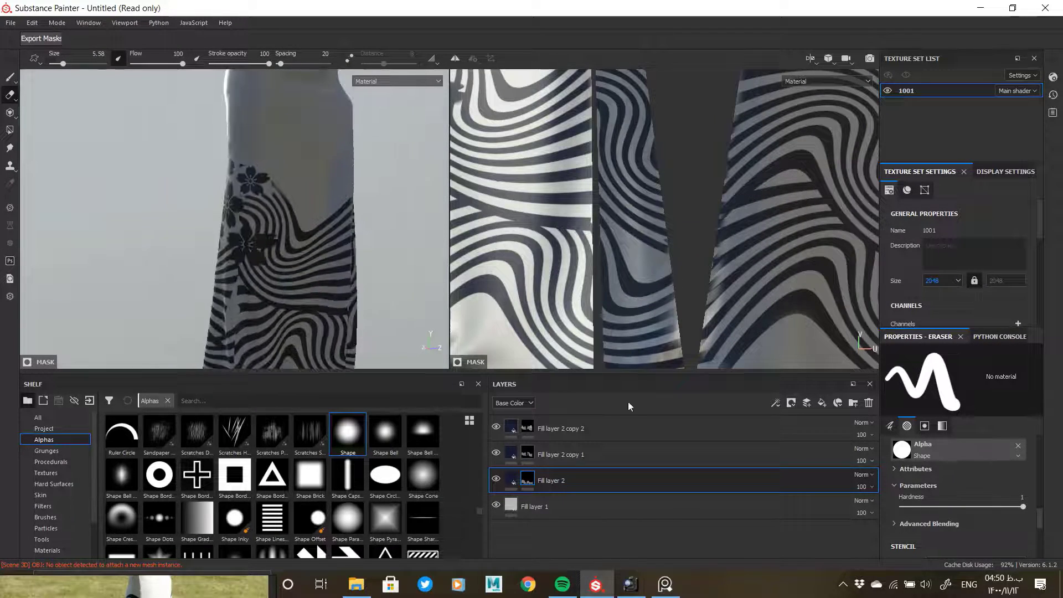
Step: Toggle the navy fill layers' visibility and view the mask of Fill layer 2 copy 2 on its own
click(500, 455)
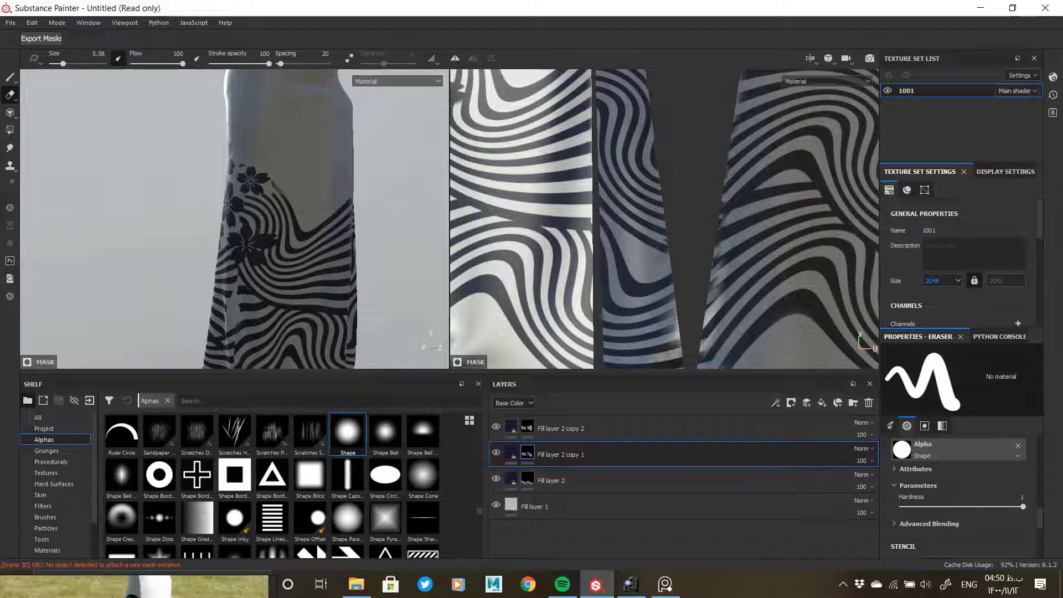
scroll(340, 213, up, 5)
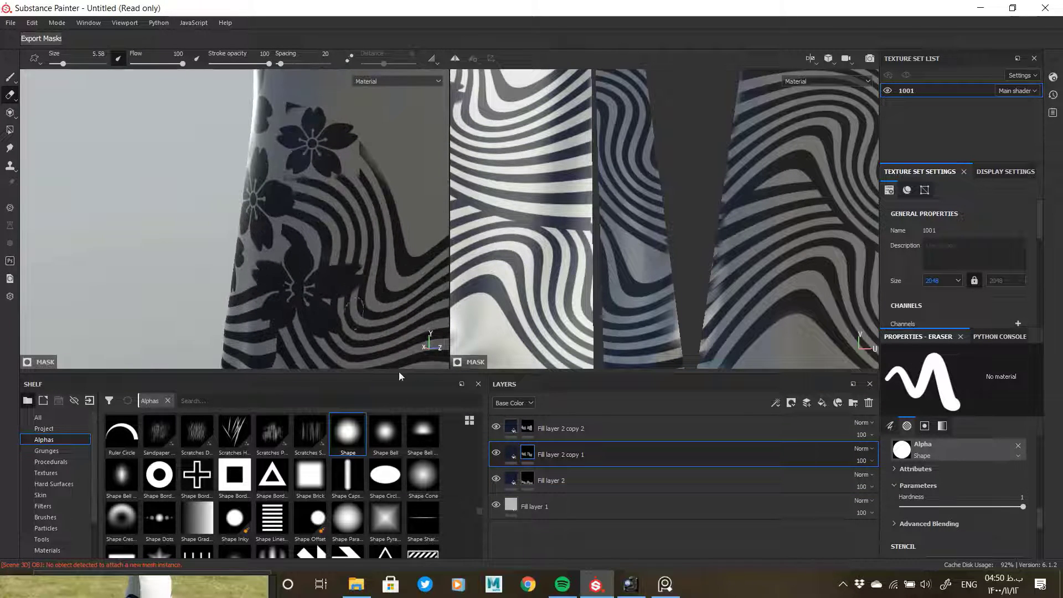
click(496, 455)
click(497, 479)
click(497, 479)
click(499, 429)
alt+click(527, 427)
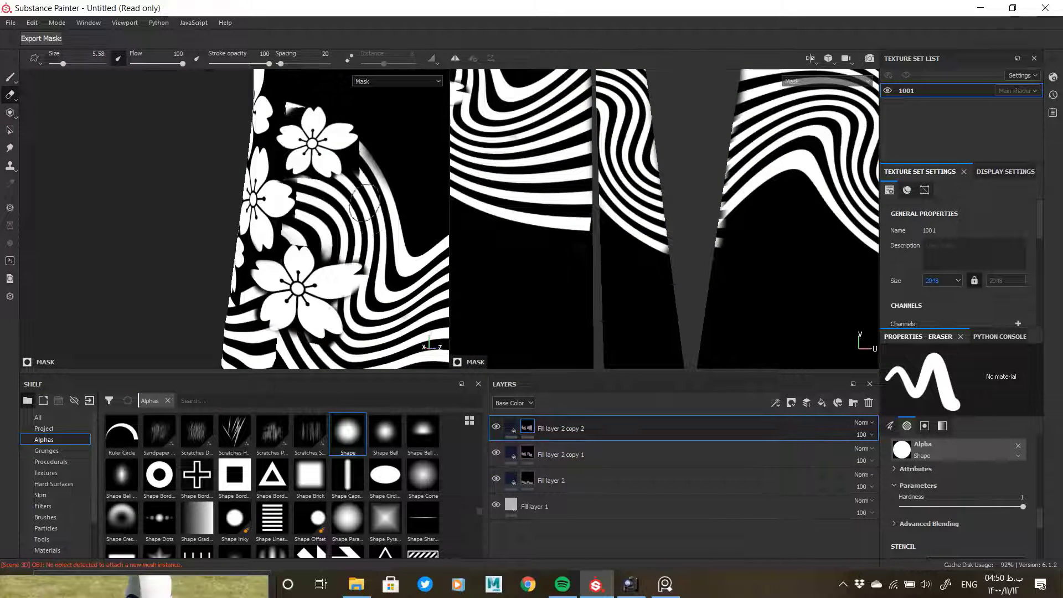
alt+drag(364, 203, 349, 235)
click(513, 427)
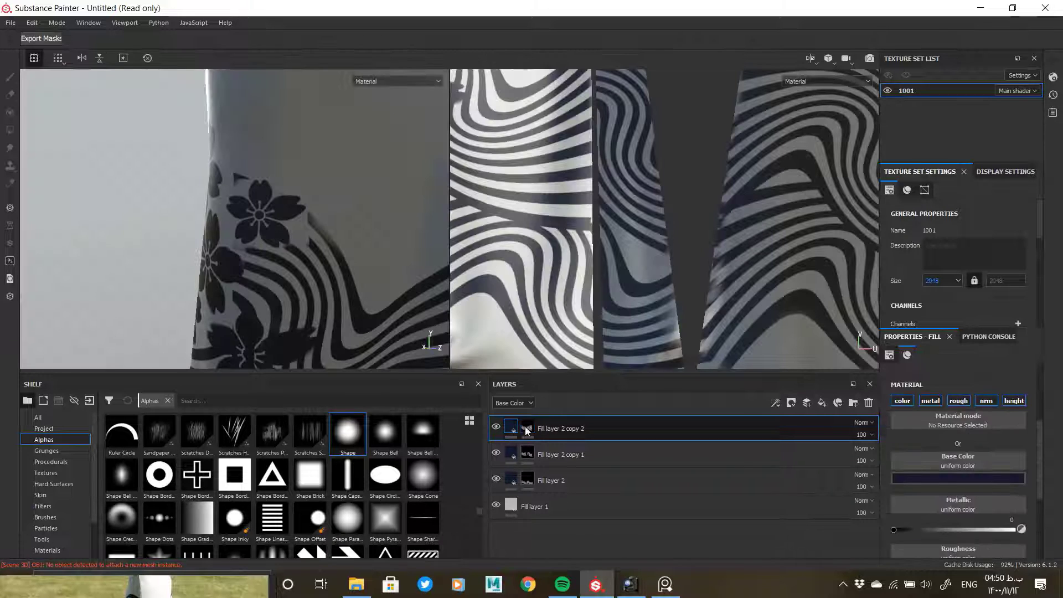
Step: Try clearing the mask of Fill layer 2 copy 2, and view what the mask of Fill layer 2 copy 1 holds
right_click(527, 428)
click(578, 207)
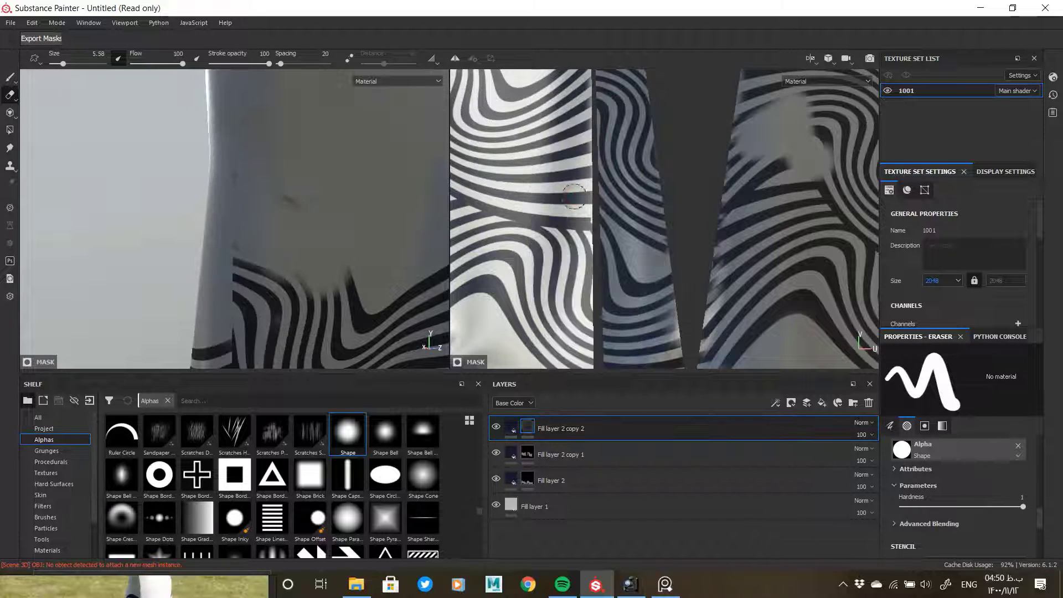
scroll(309, 284, down, 5)
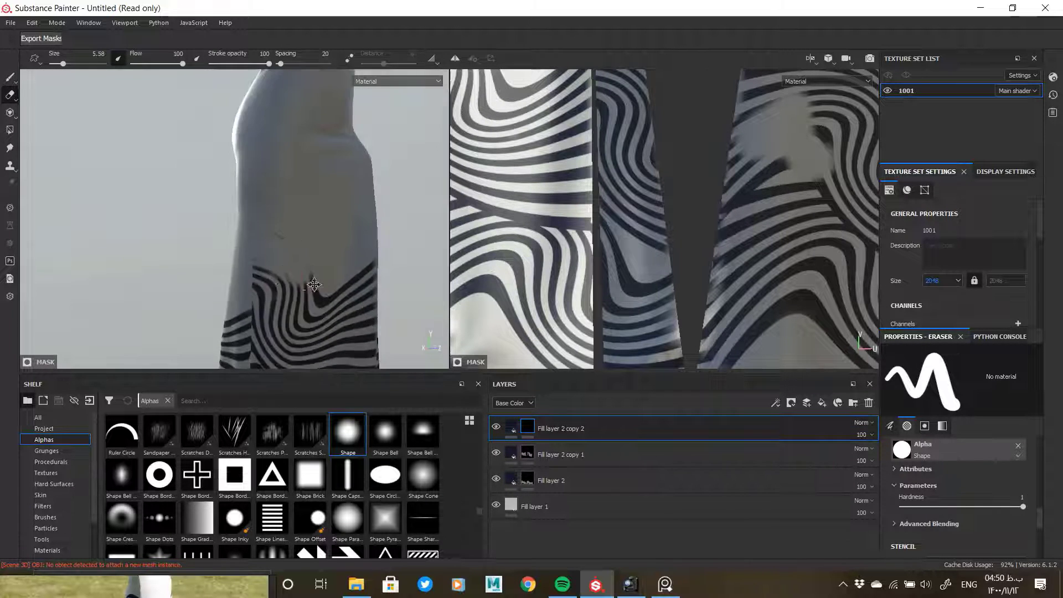
alt+drag(310, 281, 260, 227)
alt+click(528, 453)
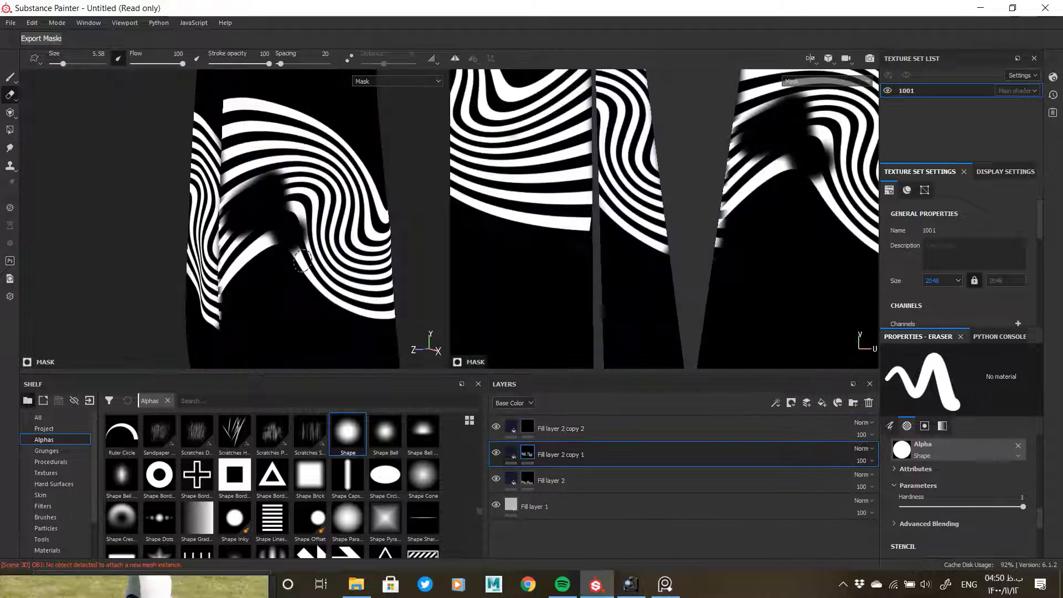
alt+drag(232, 266, 296, 270)
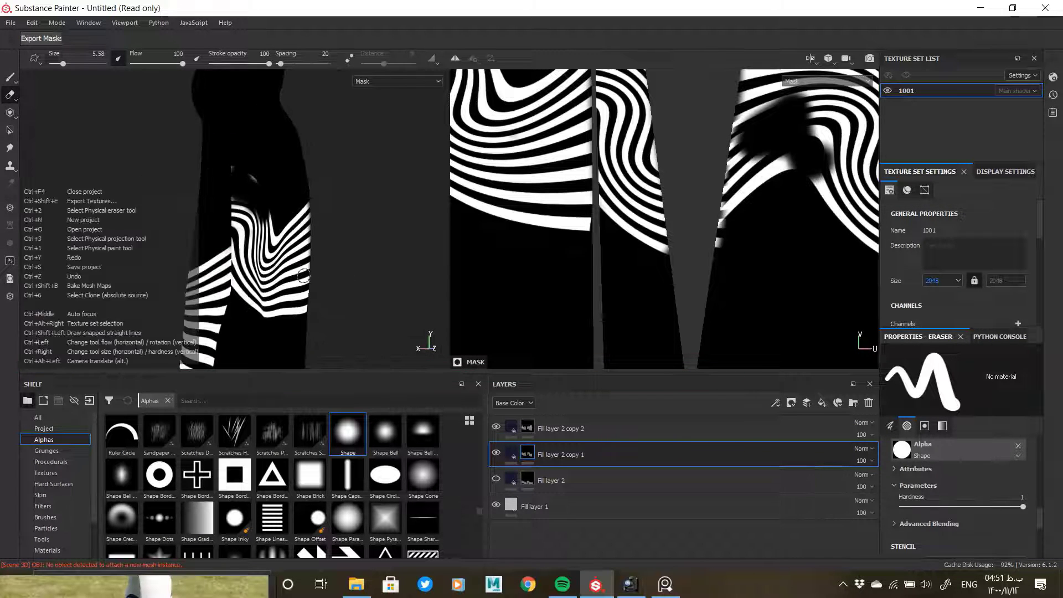
Step: Undo the recent mask edits to restore the erased stripes on Fill layer 2 and Fill layer 2 copy 1
click(511, 454)
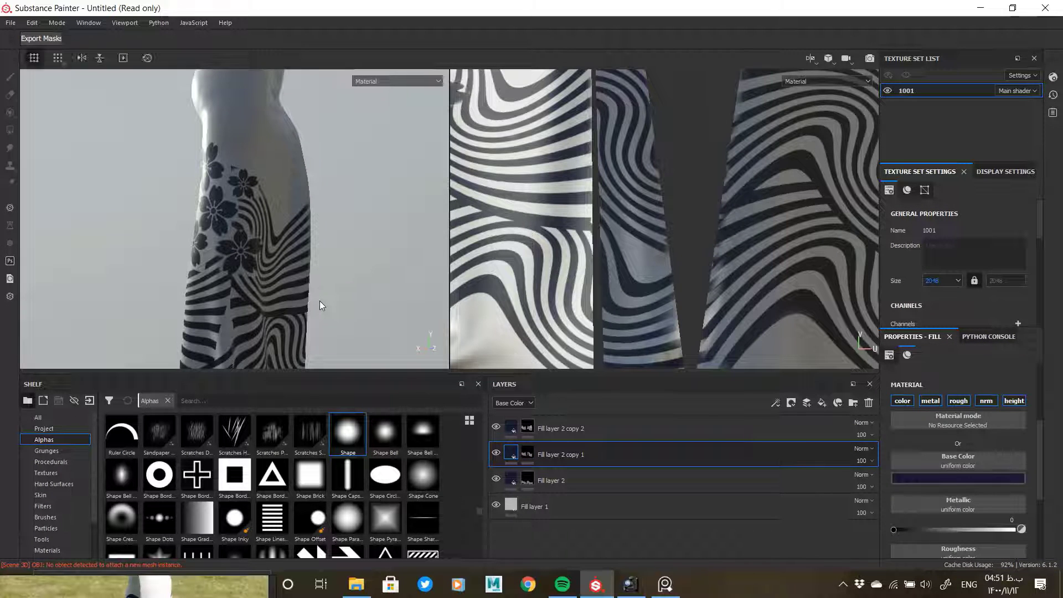
click(527, 454)
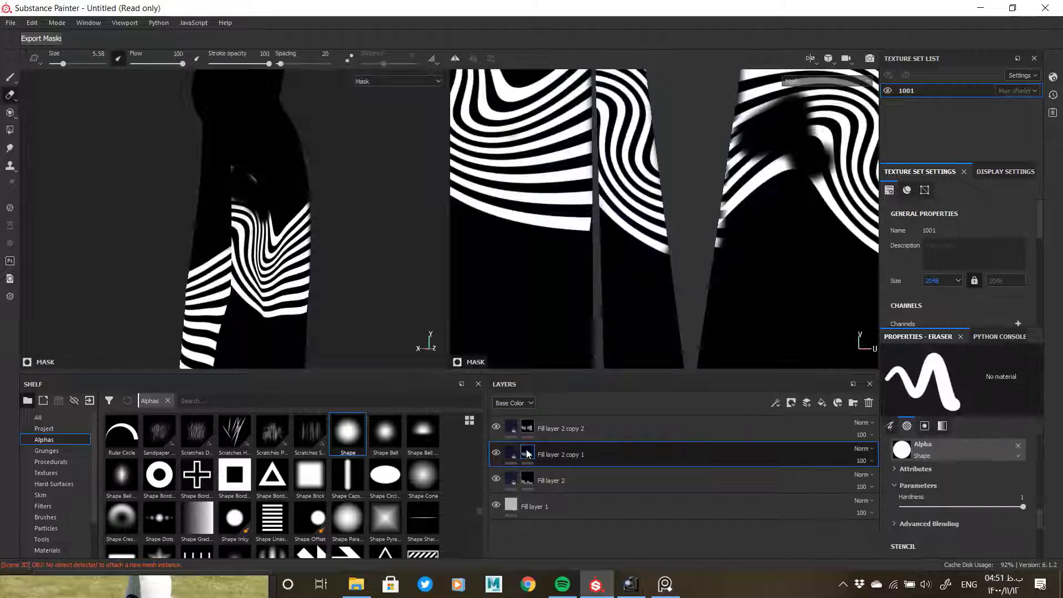
click(511, 454)
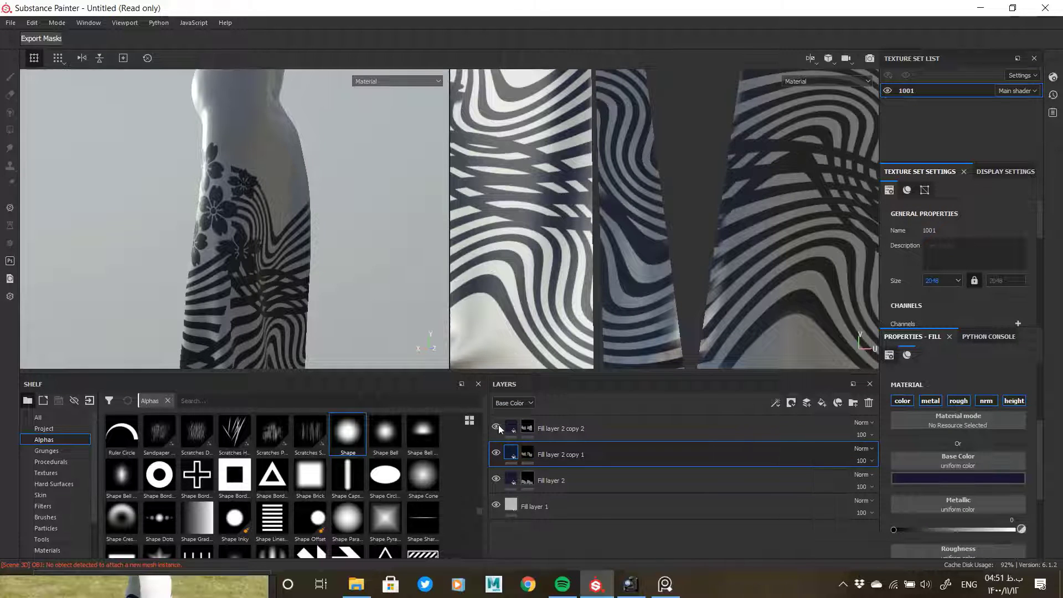
click(527, 454)
mouse_move(177, 222)
alt+mouse_down()
mouse_move(83, 233)
mouse_move(332, 266)
alt+mouse_up()
key(ctrl+z)
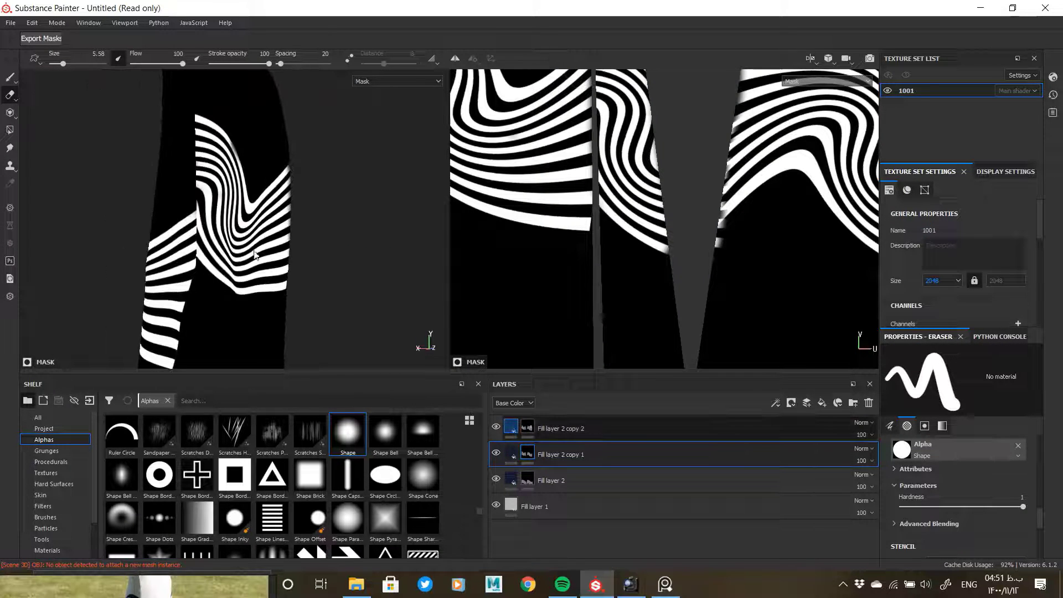
Step: Examine the flowers and stripes in the mask of Fill layer 2 copy 2 around the skirt
click(511, 427)
alt+drag(144, 276, 161, 255)
alt+middle_drag(221, 249, 193, 202)
mouse_move(264, 183)
alt+mouse_down()
mouse_move(360, 227)
mouse_move(266, 243)
alt+mouse_up()
click(527, 427)
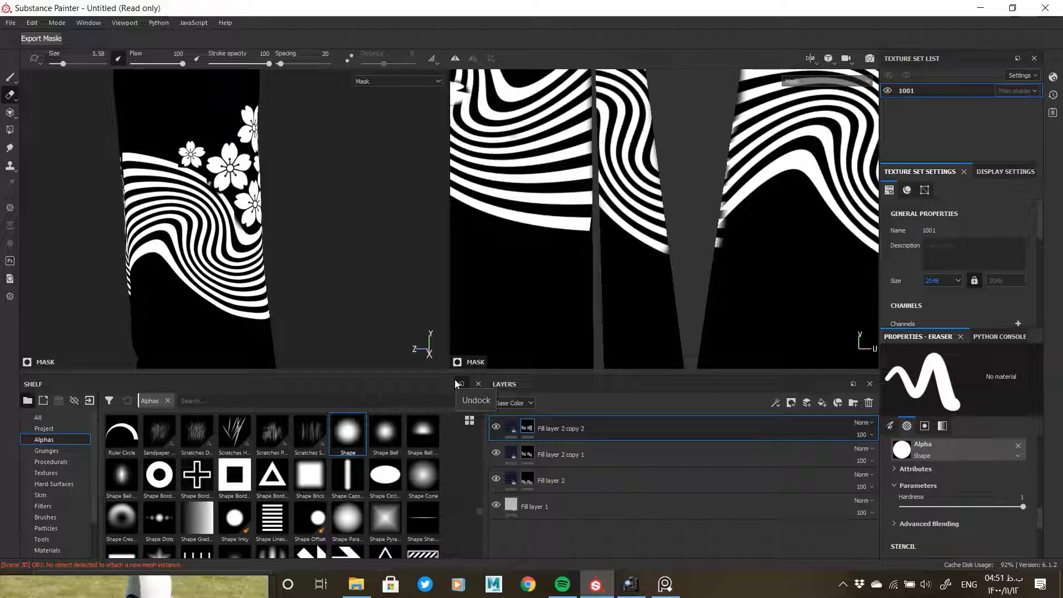
mouse_move(150, 184)
mouse_down()
mouse_move(152, 237)
mouse_move(251, 247)
mouse_move(231, 224)
mouse_move(288, 217)
mouse_move(303, 236)
mouse_up()
Step: On Fill layer 2's mask, erase the stripes overlapping the upper wave below the flower cluster, using eraser size 2.83, increased to 5.2
click(551, 481)
scroll(223, 228, up, 2)
scroll(310, 238, up, 3)
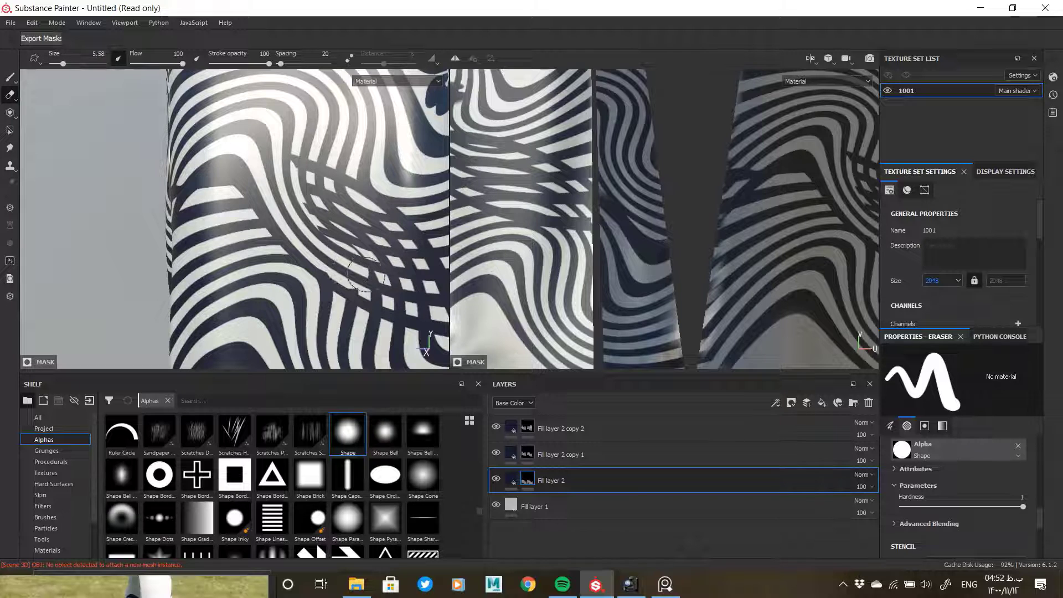
key(bracketleft)
key(bracketleft)
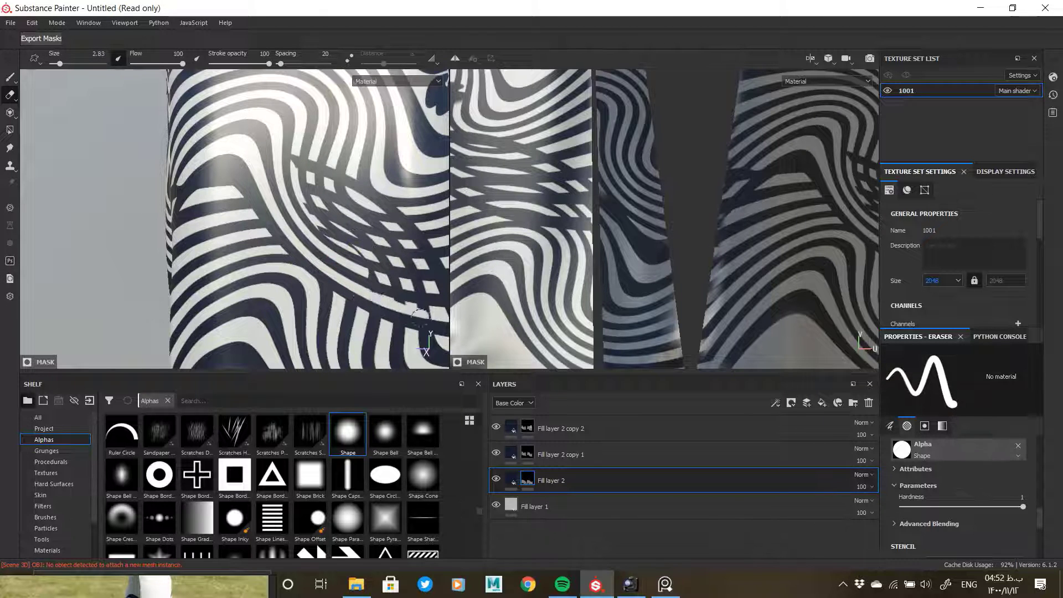
mouse_move(420, 317)
mouse_down()
mouse_move(408, 263)
mouse_move(310, 190)
mouse_move(371, 200)
mouse_up()
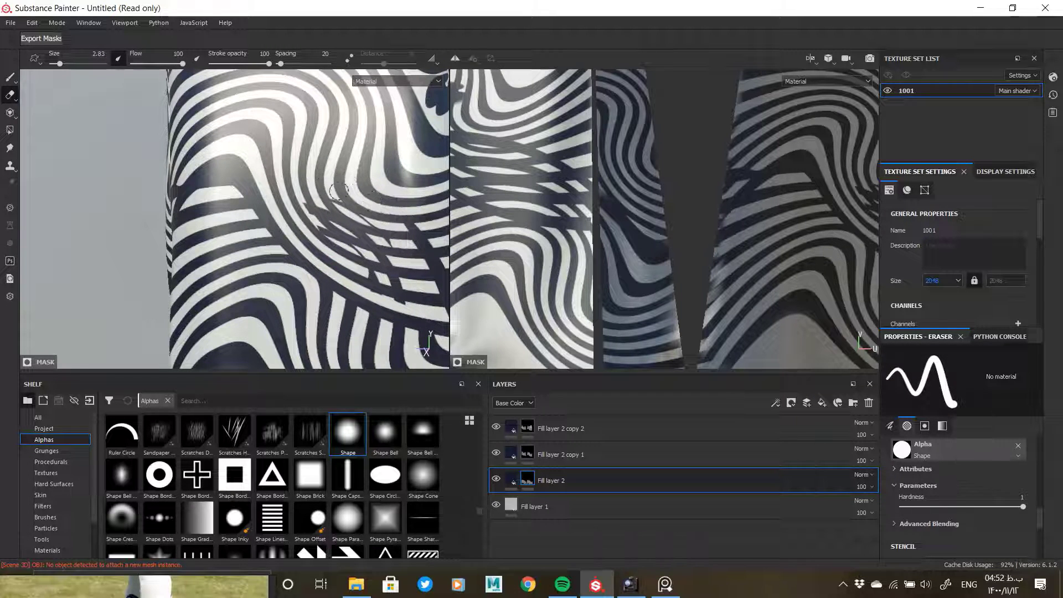
ctrl+right_drag(311, 210, 326, 211)
drag(326, 211, 396, 289)
drag(352, 261, 327, 230)
Step: Erase Fill layer 2's overlapping stripes beside the side seam and on the narrow side piece of the skirt
mouse_move(328, 229)
alt+mouse_down()
mouse_move(260, 177)
mouse_move(335, 263)
alt+mouse_up()
mouse_move(335, 263)
alt+mouse_down()
mouse_move(391, 288)
mouse_move(424, 277)
alt+mouse_up()
drag(251, 236, 319, 229)
mouse_move(319, 230)
mouse_down()
mouse_move(340, 225)
mouse_move(327, 222)
mouse_move(310, 238)
mouse_up()
alt+middle_drag(310, 238, 362, 259)
alt+drag(362, 259, 332, 255)
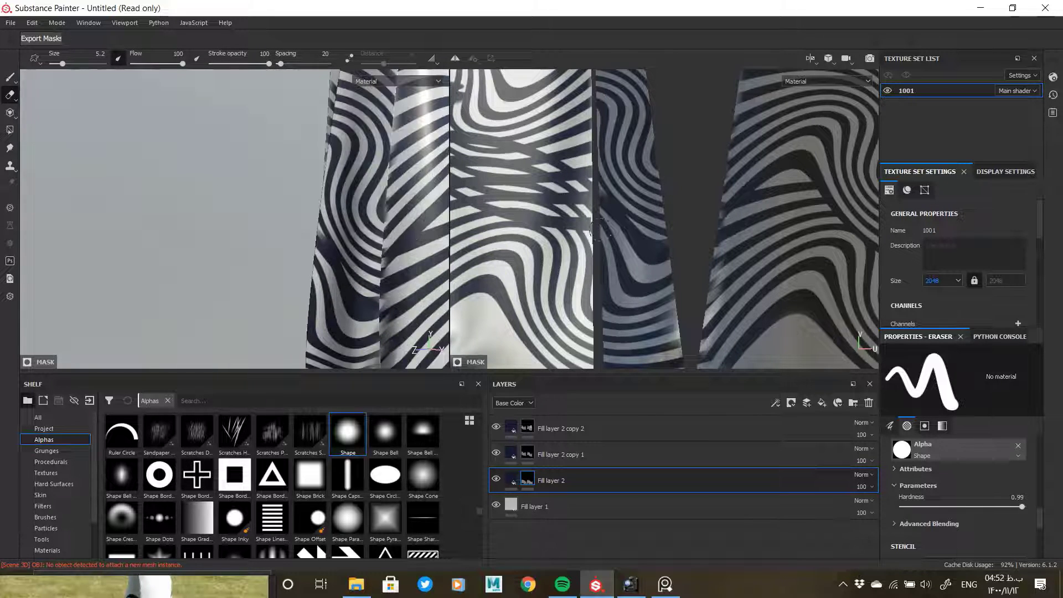
alt+middle_drag(616, 203, 570, 261)
mouse_move(569, 260)
mouse_down()
mouse_move(615, 303)
mouse_move(583, 292)
mouse_up()
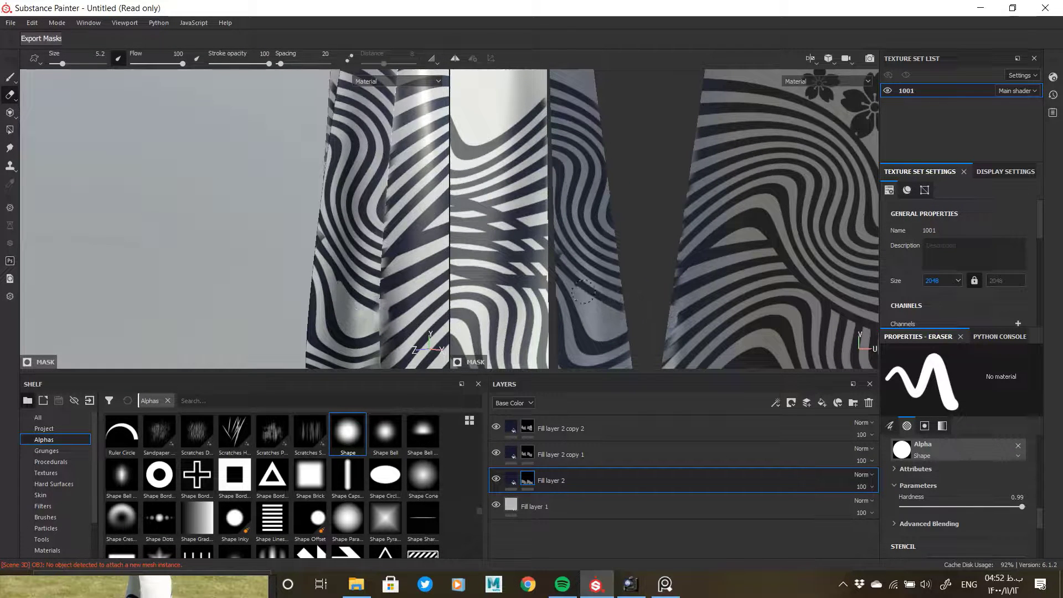
Step: Undo the last stroke and erase Fill layer 2's stripes crossing the upper wave below the seam flowers in the UV view
alt+middle_drag(555, 260, 751, 295)
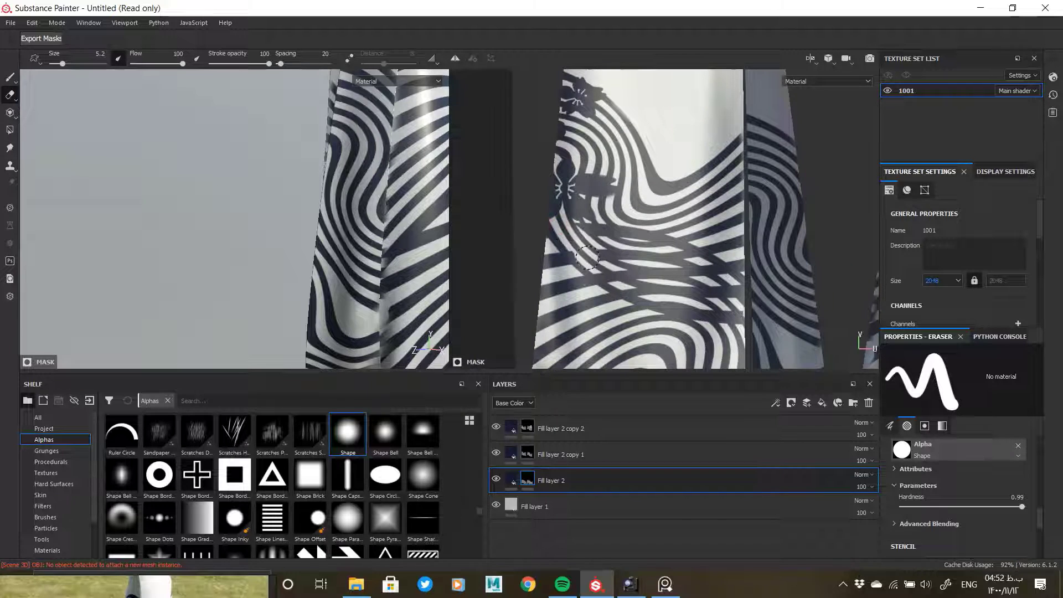
key(ctrl+z)
drag(588, 226, 716, 264)
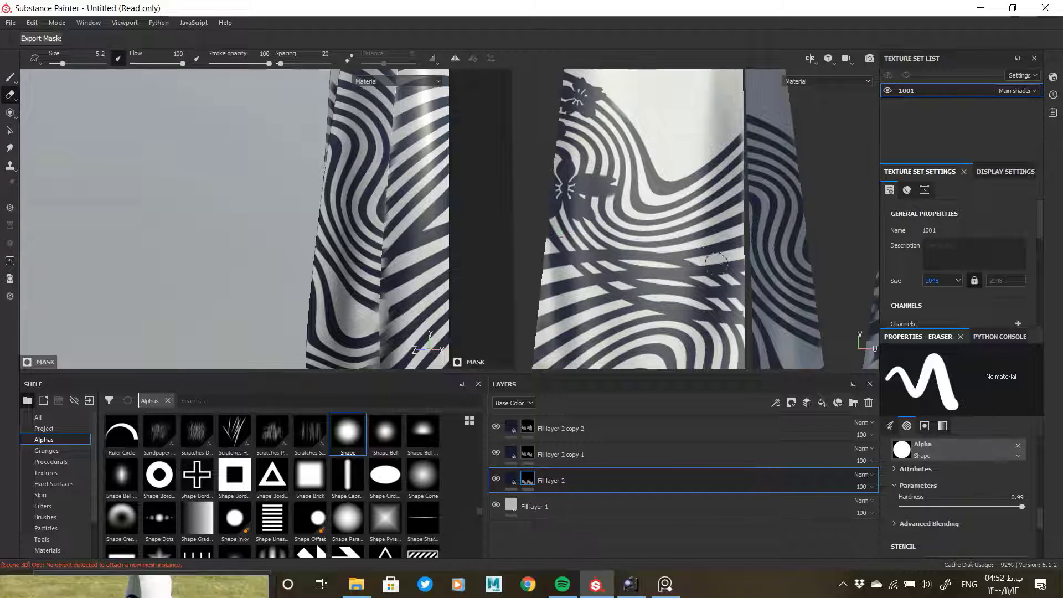
mouse_move(721, 305)
mouse_down()
mouse_move(581, 256)
mouse_move(693, 261)
mouse_move(626, 266)
mouse_up()
alt+middle_drag(651, 263, 585, 170)
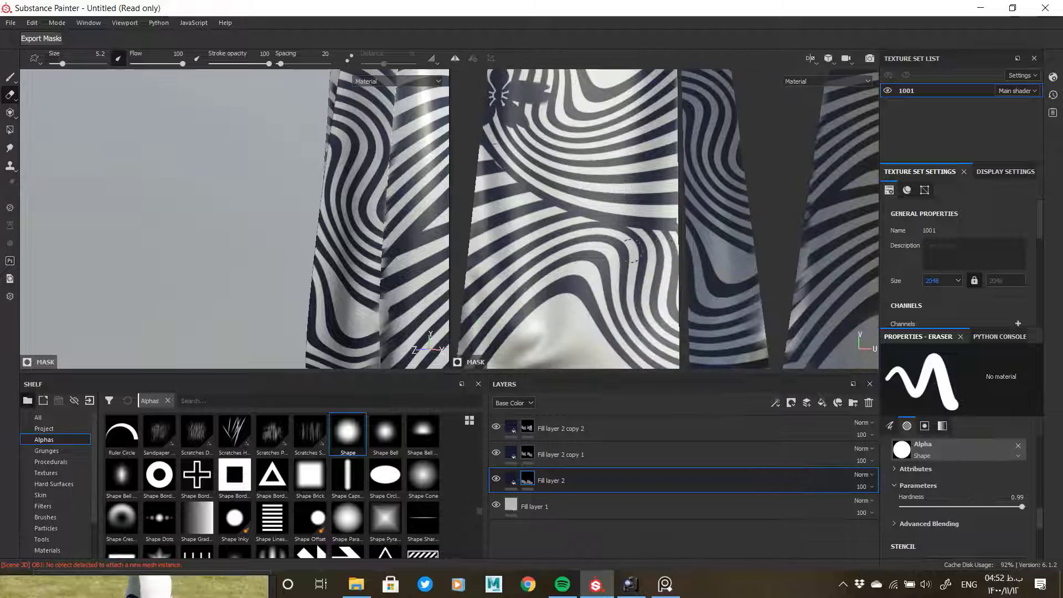
Step: Erase Fill layer 2's stripes overlapping the upper wave at the outer edge of the flower cluster's skirt piece in the UV view
alt+right_drag(374, 243, 242, 216)
alt+middle_drag(322, 233, 189, 260)
alt+drag(190, 260, 312, 259)
alt+right_drag(674, 263, 626, 232)
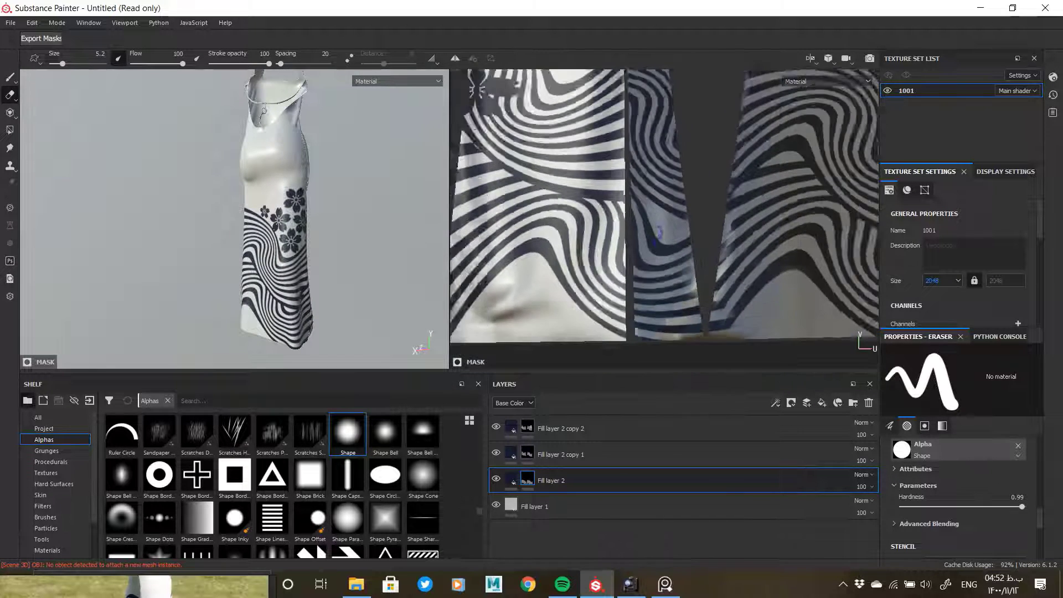
alt+middle_drag(842, 244, 679, 248)
alt+right_drag(679, 248, 645, 380)
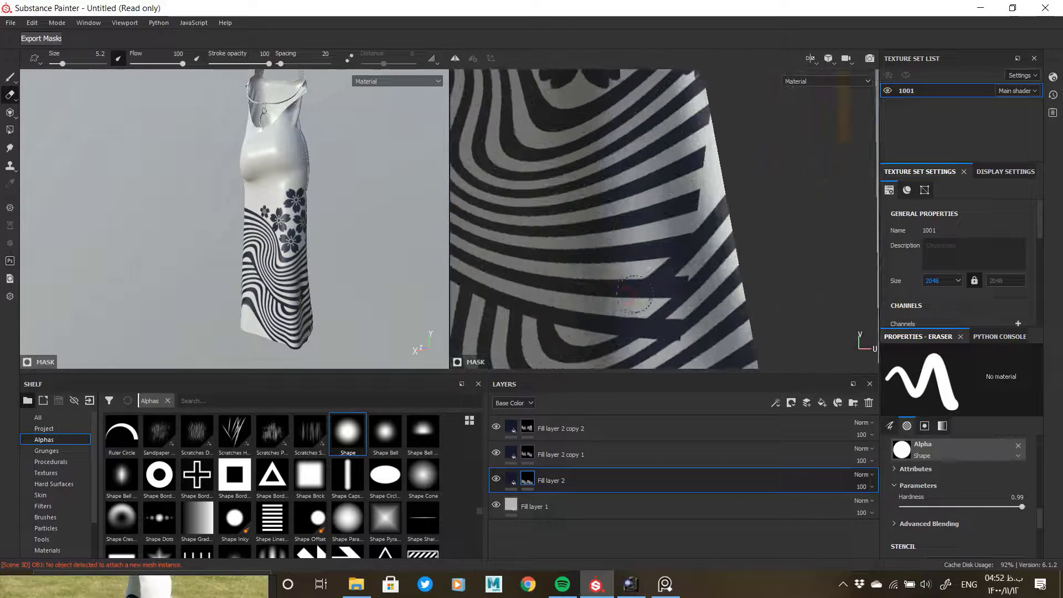
drag(638, 294, 711, 209)
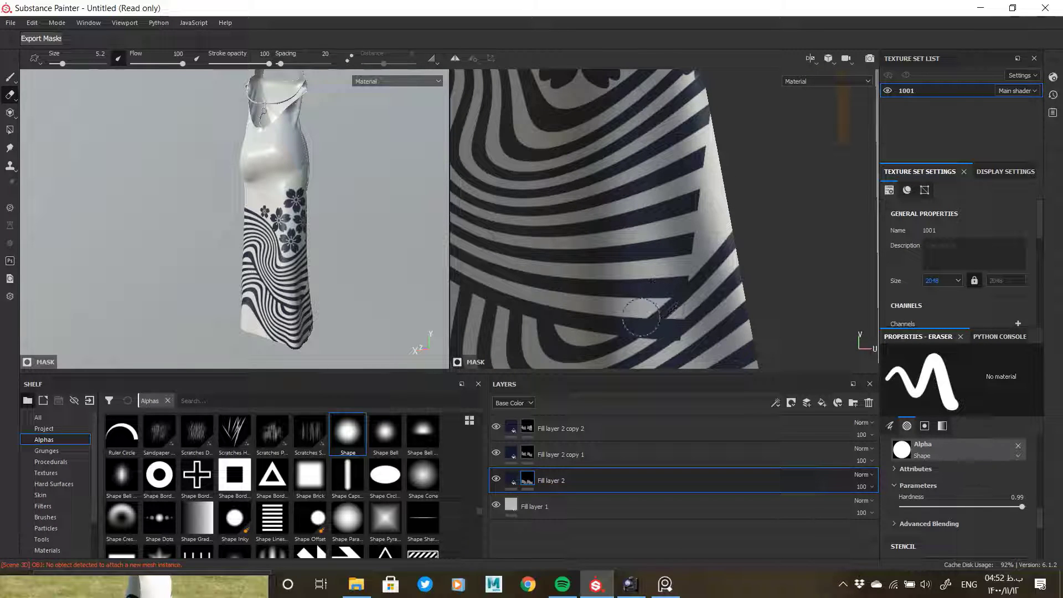
Step: Erase the diagonal stripe ends from the Fill layer 2 mask beside the skirt's side edge
mouse_move(649, 308)
mouse_down()
mouse_move(725, 252)
mouse_move(672, 320)
mouse_move(743, 260)
mouse_up()
key(ctrl+z)
drag(664, 311, 740, 262)
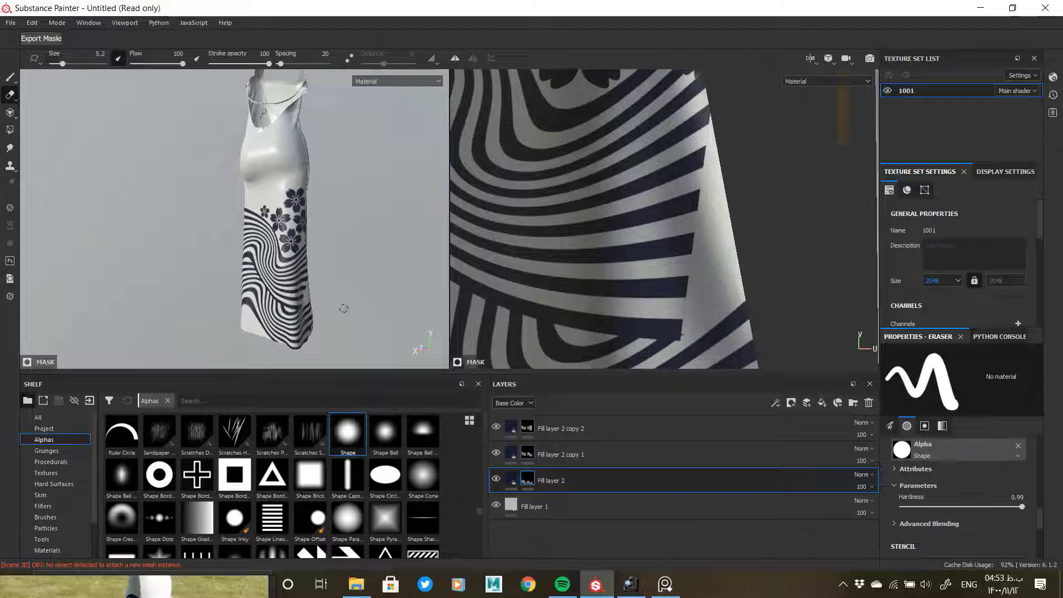
alt+drag(344, 308, 252, 227)
scroll(273, 230, up, 5)
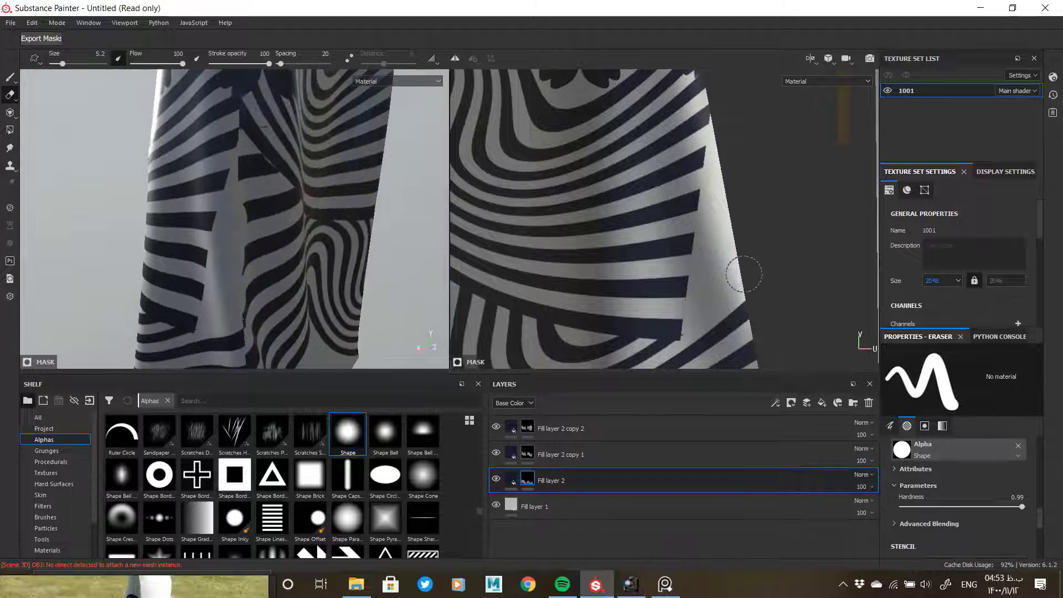
Step: Check the Fill layer 2 mask on its own, then paint a connecting stripe on it across the side-seam gap
mouse_move(522, 475)
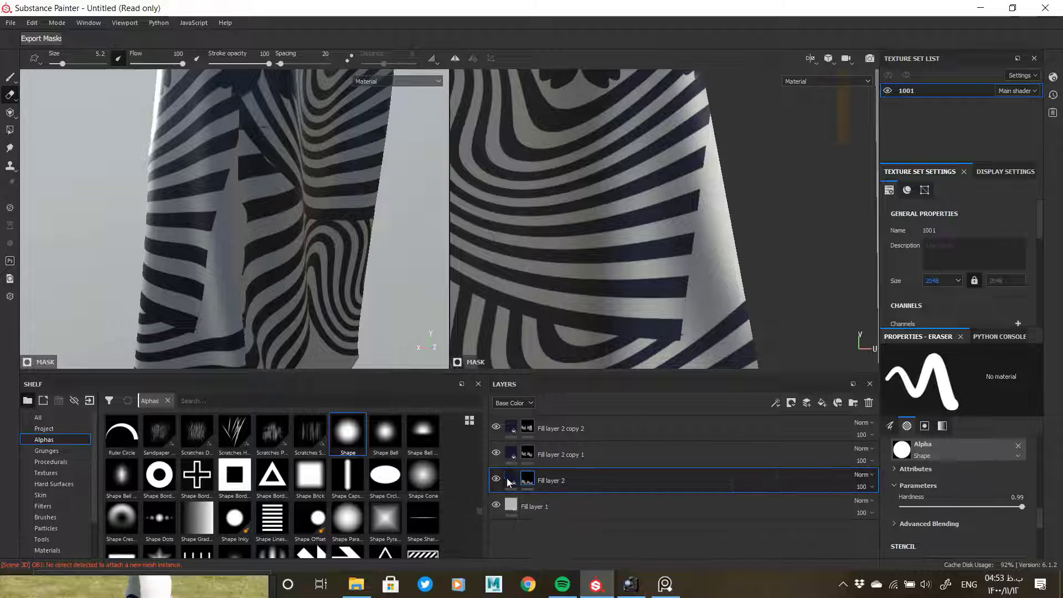
alt+click(526, 478)
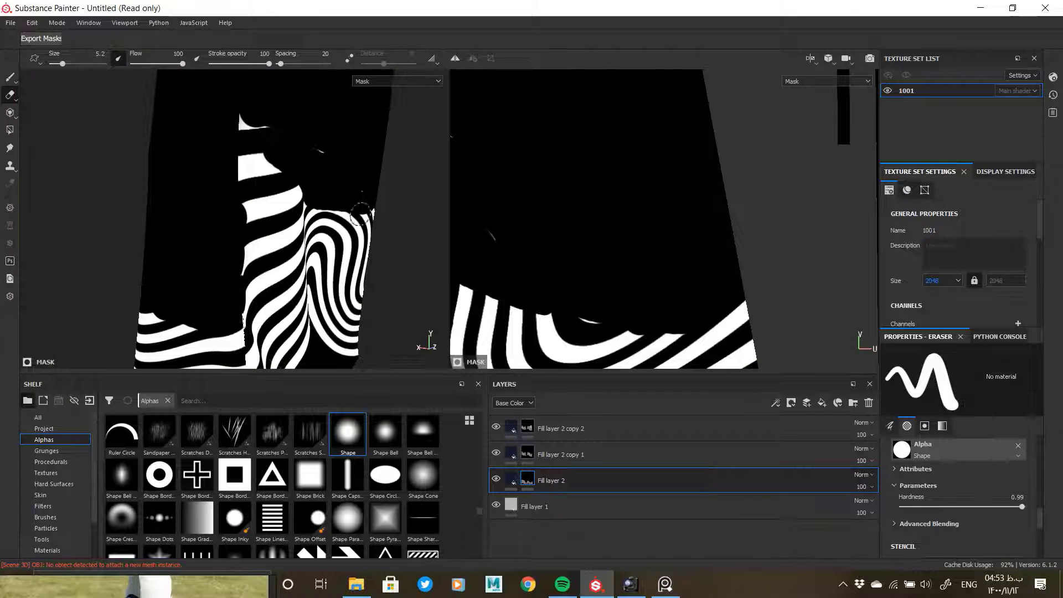
click(512, 476)
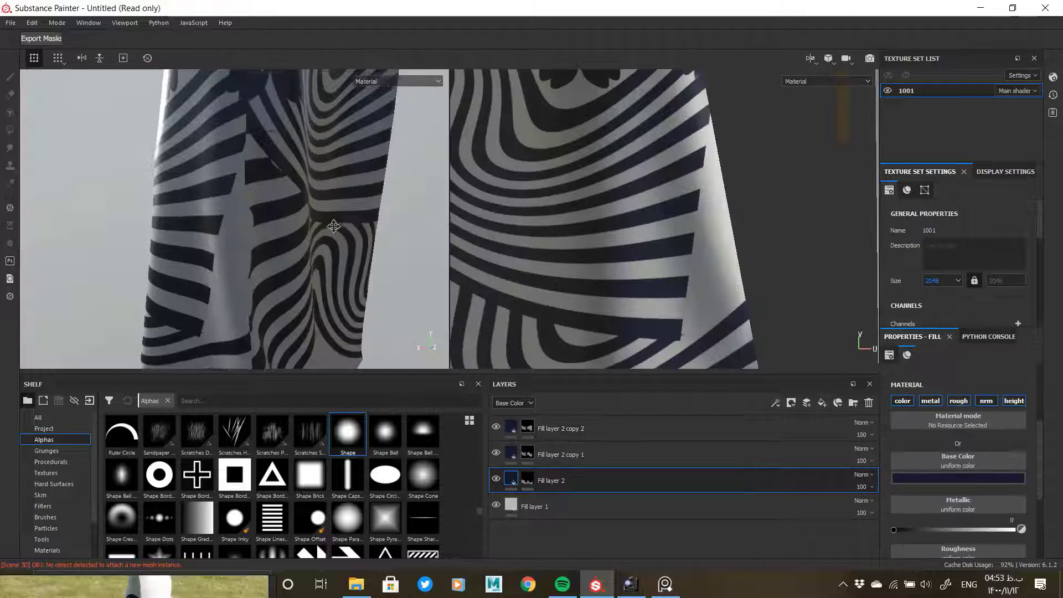
click(527, 480)
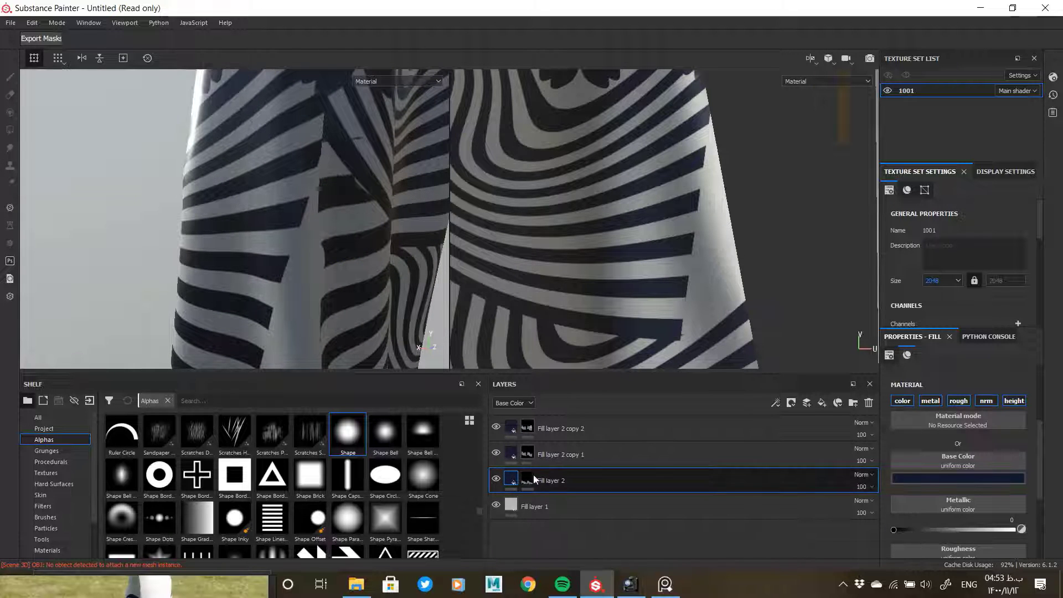
click(9, 78)
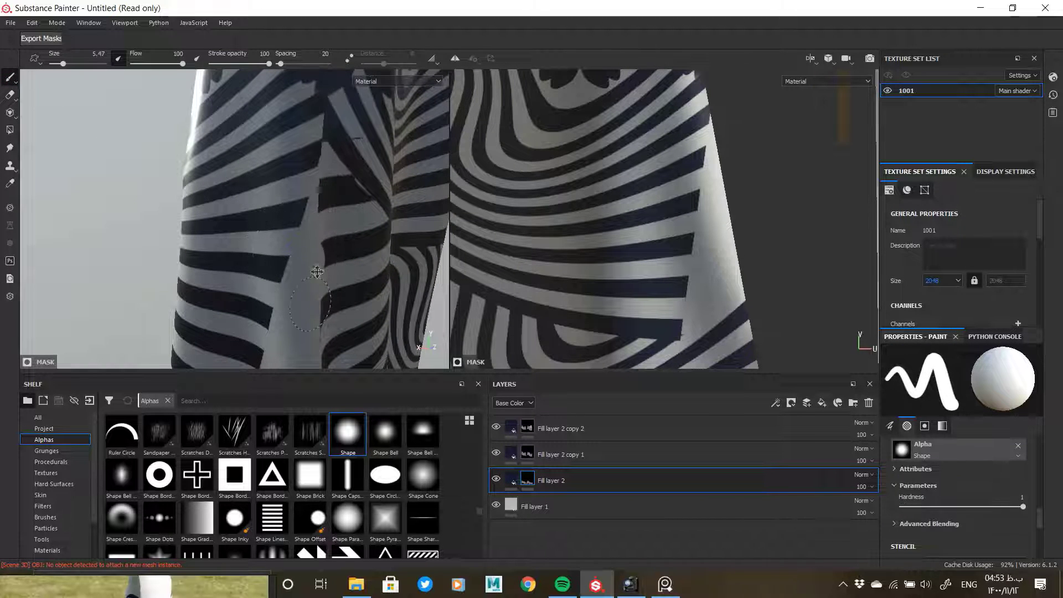
scroll(315, 267, up, 3)
ctrl+right_drag(299, 228, 280, 231)
drag(285, 236, 368, 209)
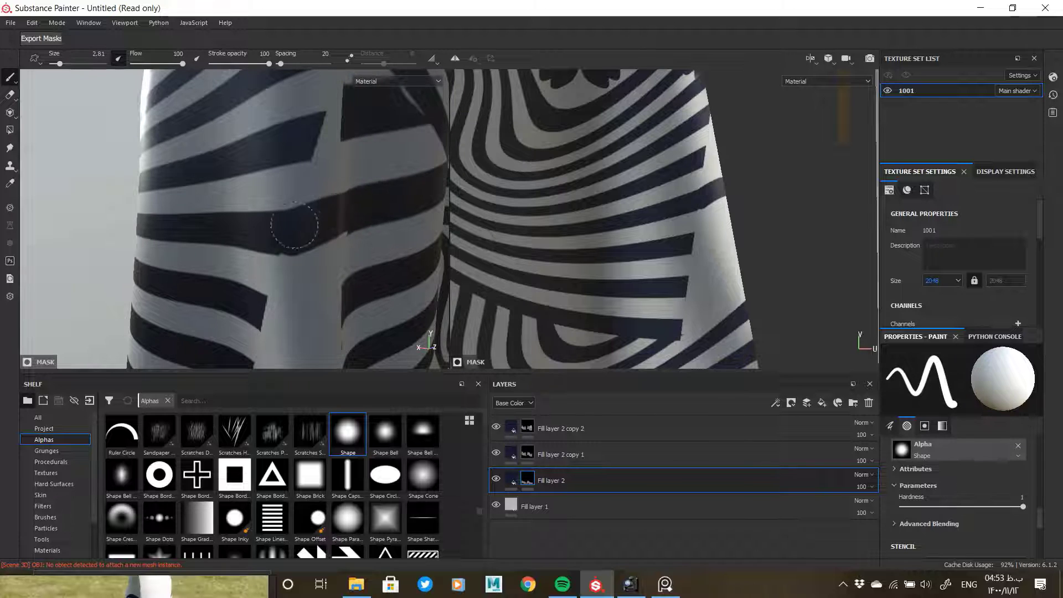
Step: Paint the neighbouring stripes above and below across the side-seam gap, reducing the brush size to 2.41
alt+middle_drag(329, 265, 332, 291)
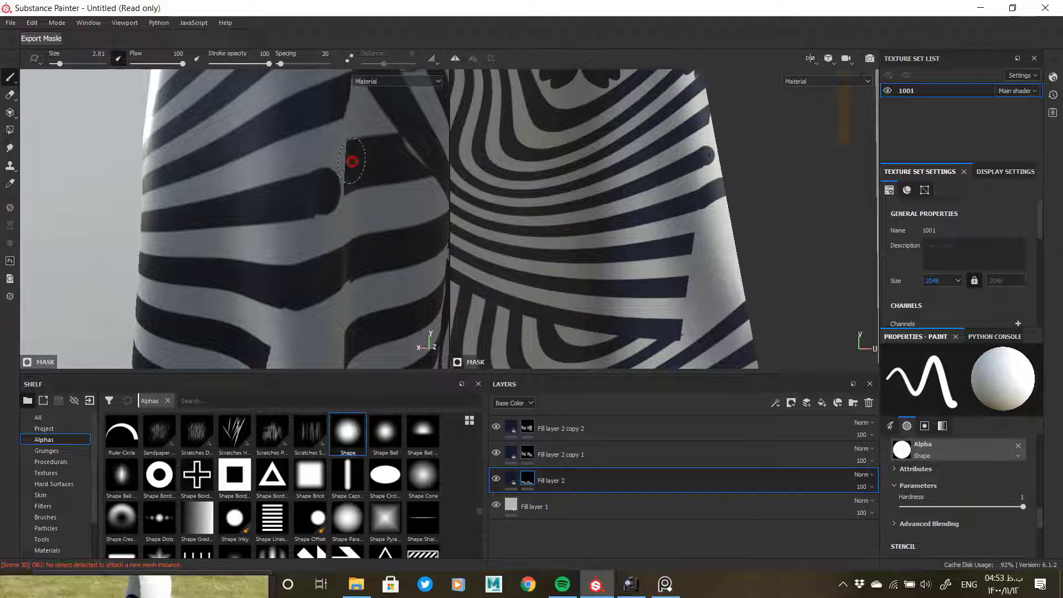
drag(352, 162, 315, 197)
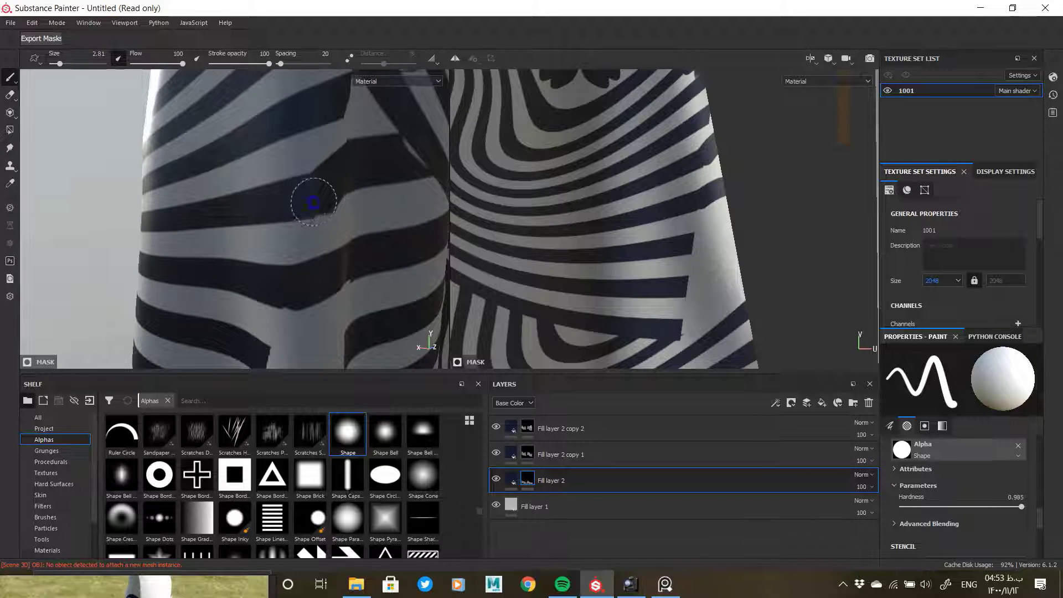
ctrl+right_drag(315, 197, 298, 198)
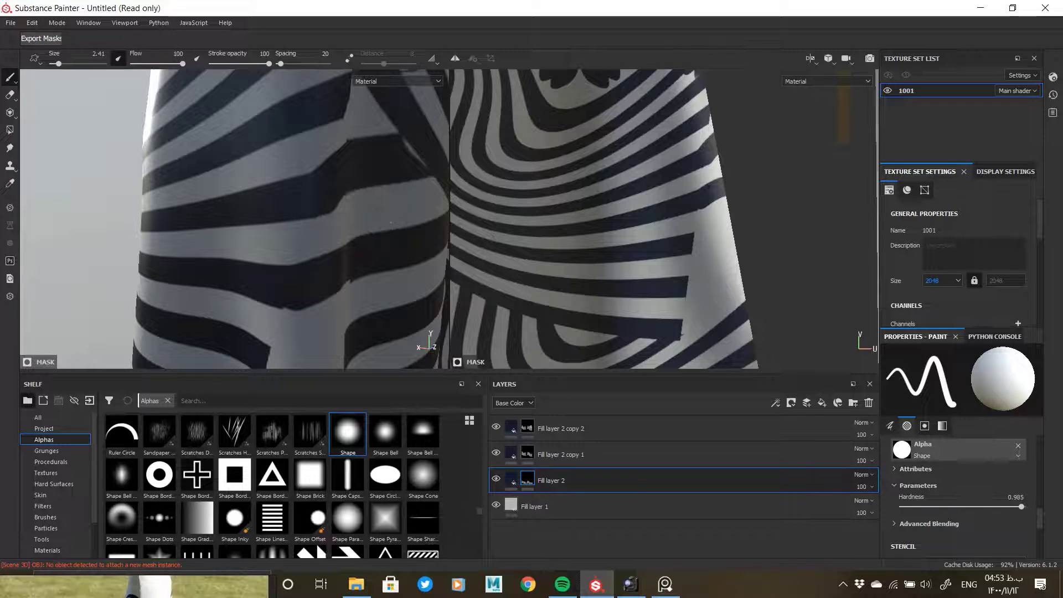
alt+middle_drag(313, 198, 297, 71)
drag(257, 229, 331, 227)
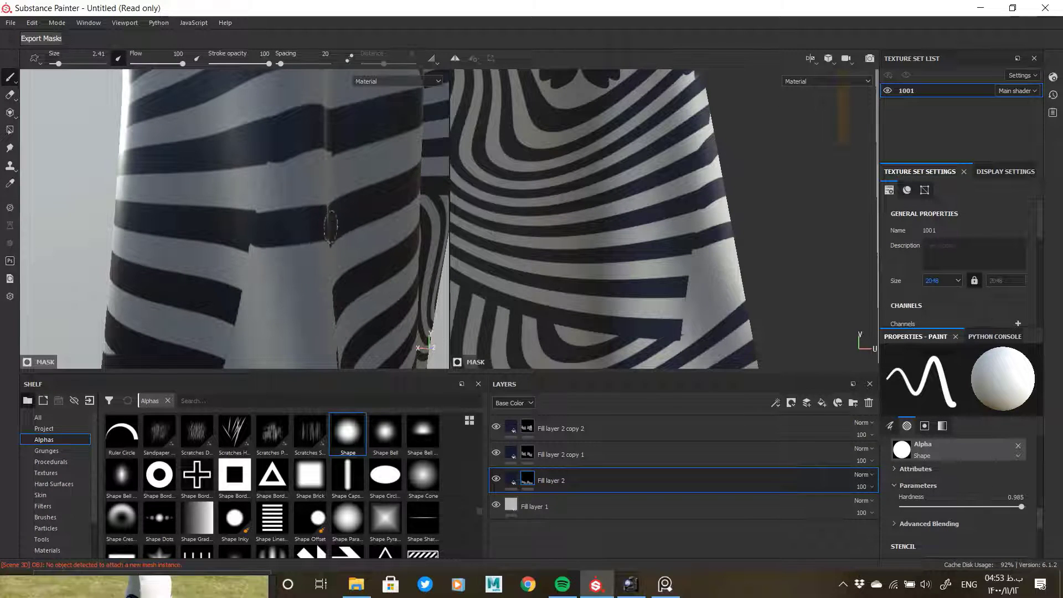
Step: Extend the next broken stripe around the side seam until it meets its counterpart on the other side
scroll(255, 240, up, 3)
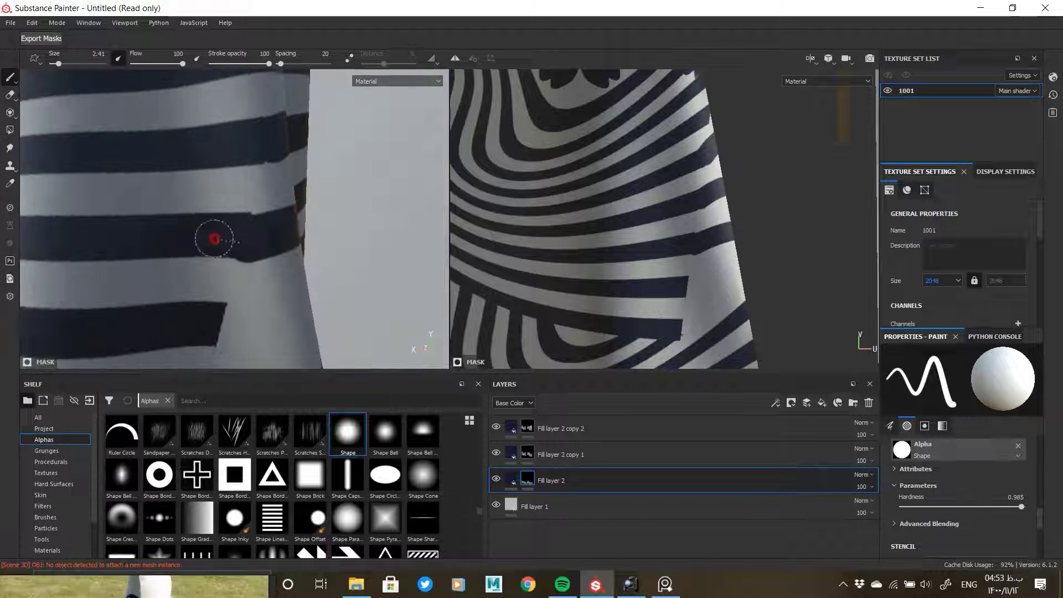
scroll(328, 233, down, 3)
alt+drag(327, 233, 169, 266)
scroll(169, 265, up, 3)
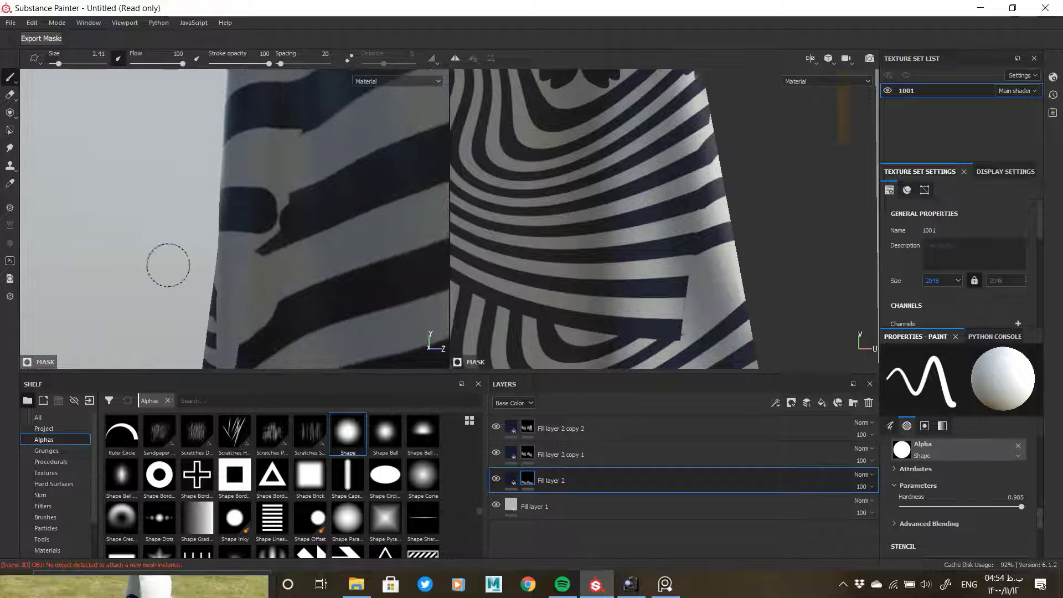
mouse_move(266, 233)
mouse_down()
mouse_move(227, 219)
mouse_move(198, 256)
mouse_move(206, 219)
mouse_move(334, 221)
mouse_move(355, 208)
mouse_move(360, 219)
mouse_up()
Step: Paint a straight stroke bridging the lowest cut-off stripe across the side-seam gap
scroll(272, 227, down, 3)
alt+drag(360, 219, 185, 296)
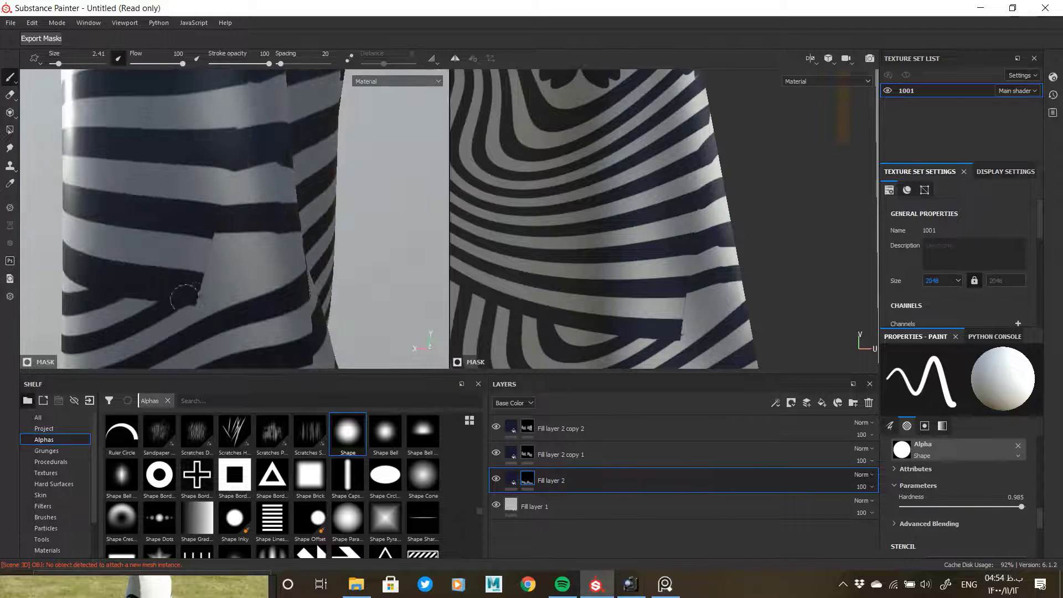
key(shift)
shift+click(254, 283)
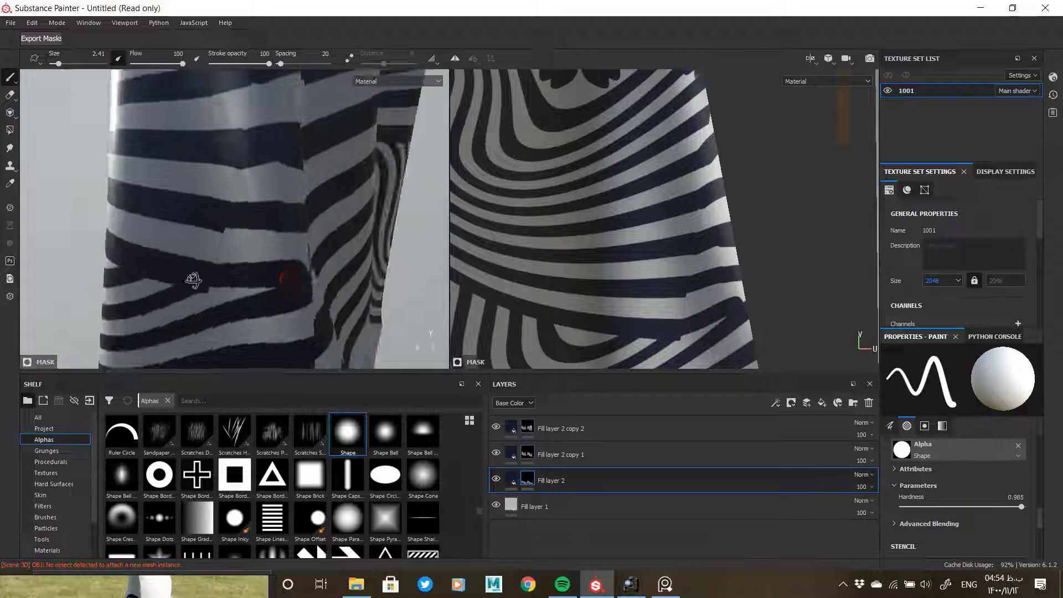
Step: Reduce the paint brush size to 0.82 and set its grayscale to 0 at the stepped stripe joint
mouse_move(266, 283)
alt+mouse_down()
mouse_move(195, 279)
mouse_move(313, 266)
mouse_move(245, 269)
mouse_move(253, 257)
mouse_move(371, 307)
alt+mouse_up()
key(bracketleft)
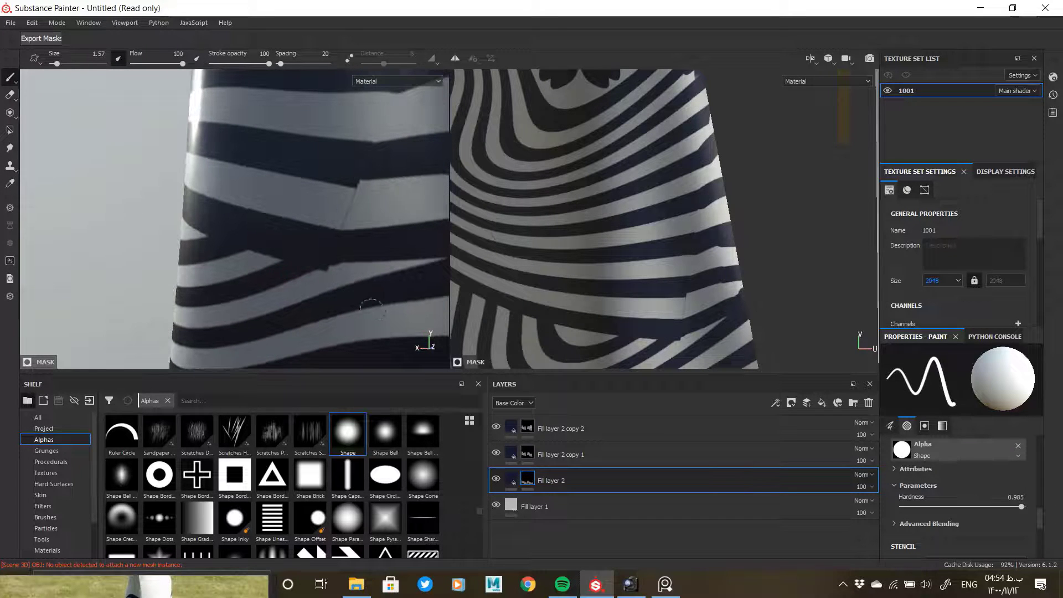
click(942, 426)
drag(1016, 486, 806, 487)
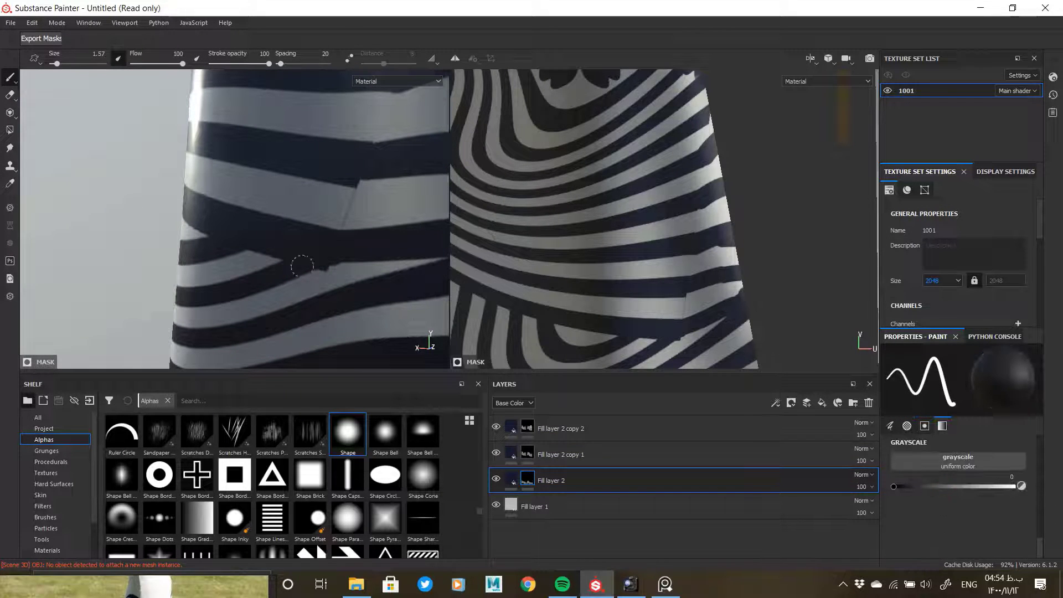
scroll(327, 233, up, 6)
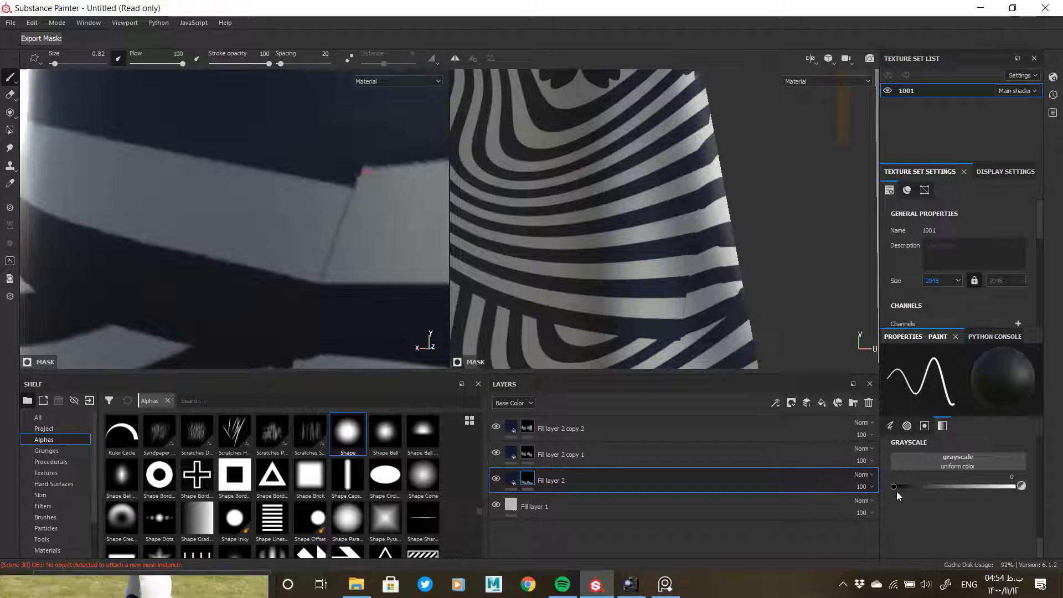
Step: Try to erase the jagged stripe corner at the joint from the Fill layer 2 mask
click(10, 96)
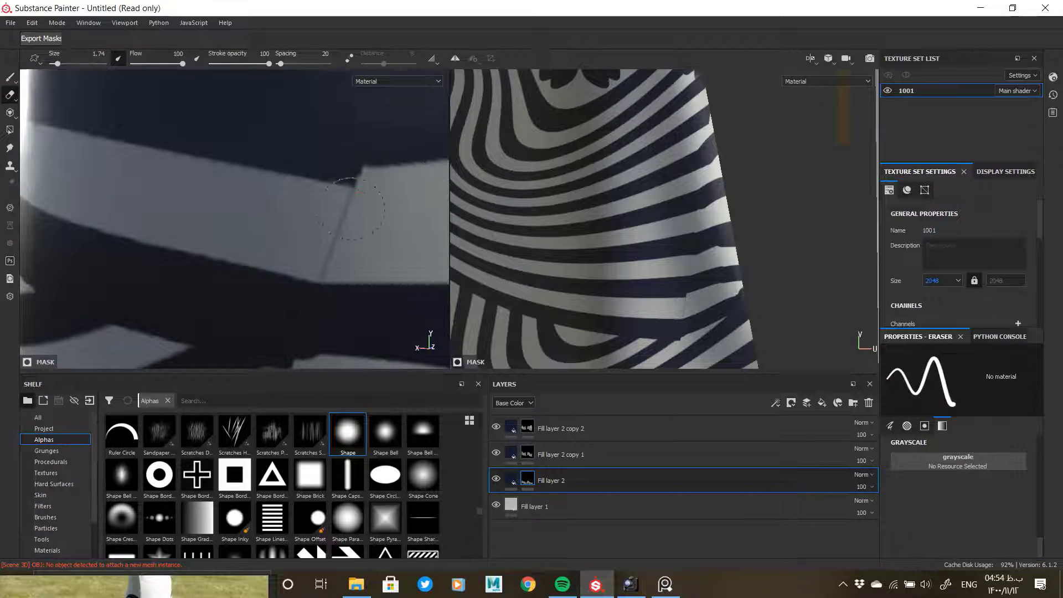
alt+click(529, 480)
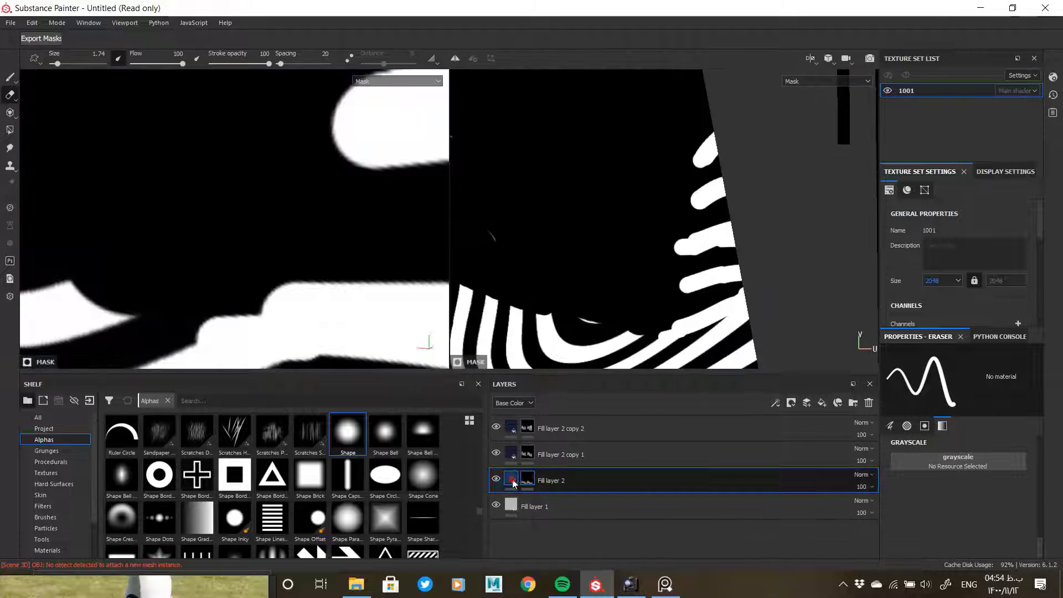
click(514, 483)
click(527, 481)
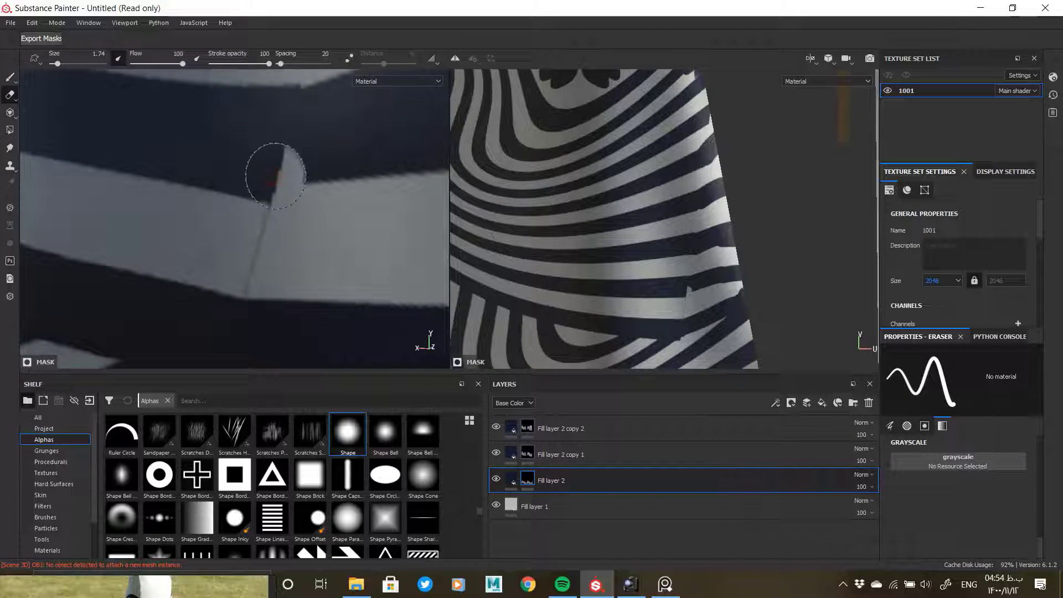
key(1)
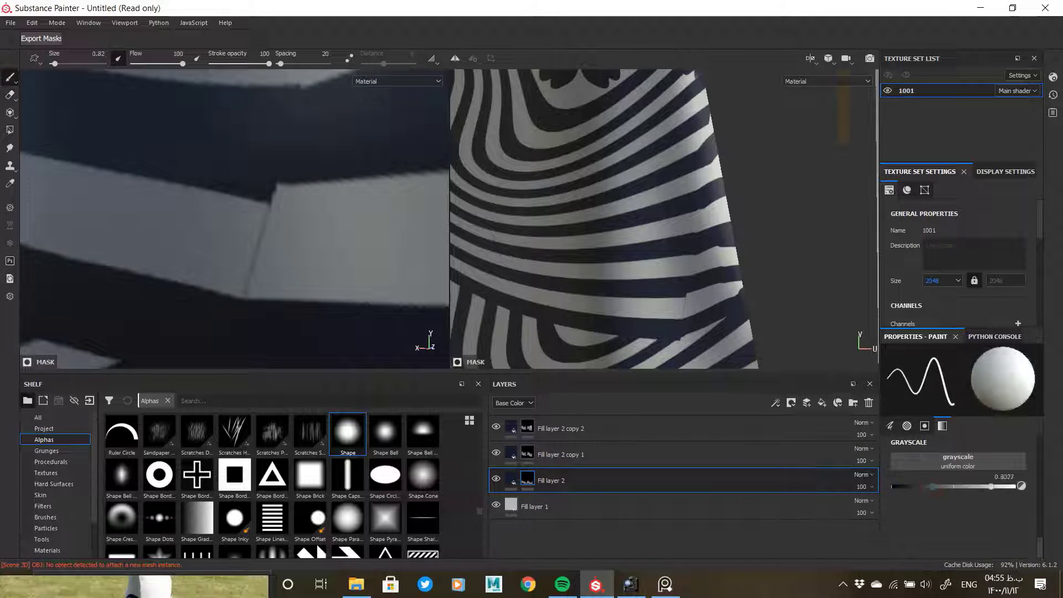
Step: Set the brush grayscale to 1 and paint over the stepped edges to smooth the stripe joint
drag(991, 487, 1018, 487)
click(278, 191)
alt+middle_drag(407, 160, 201, 204)
drag(267, 214, 91, 218)
alt+drag(166, 208, 200, 209)
mouse_move(242, 206)
alt+right_down()
mouse_move(197, 195)
mouse_move(238, 206)
mouse_move(331, 201)
alt+right_up()
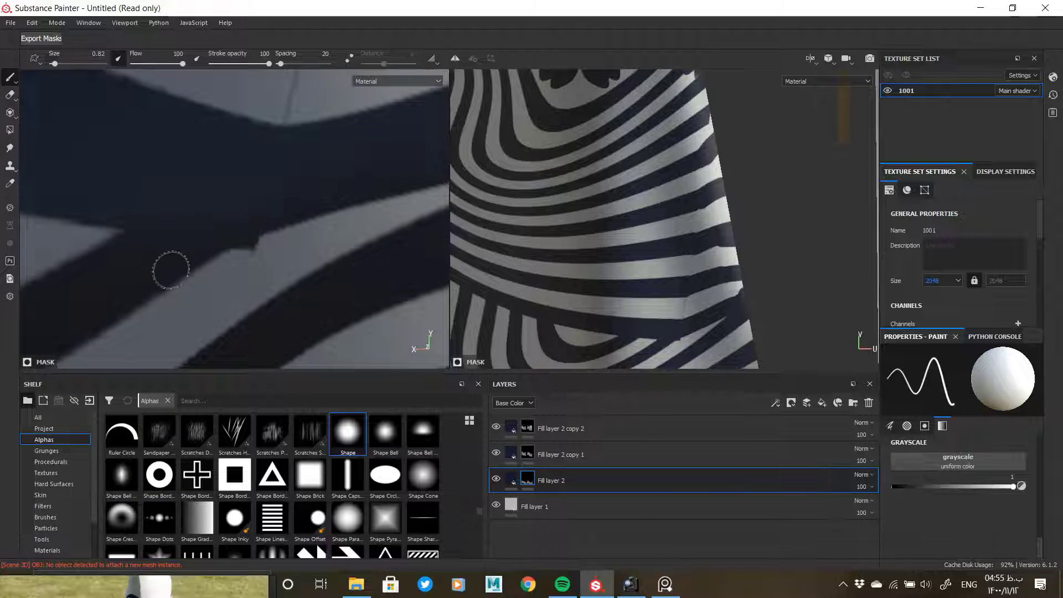
Step: Try painting a thin stroke along the pale band below the joined stripes with a 0.11 brush
drag(928, 487, 893, 487)
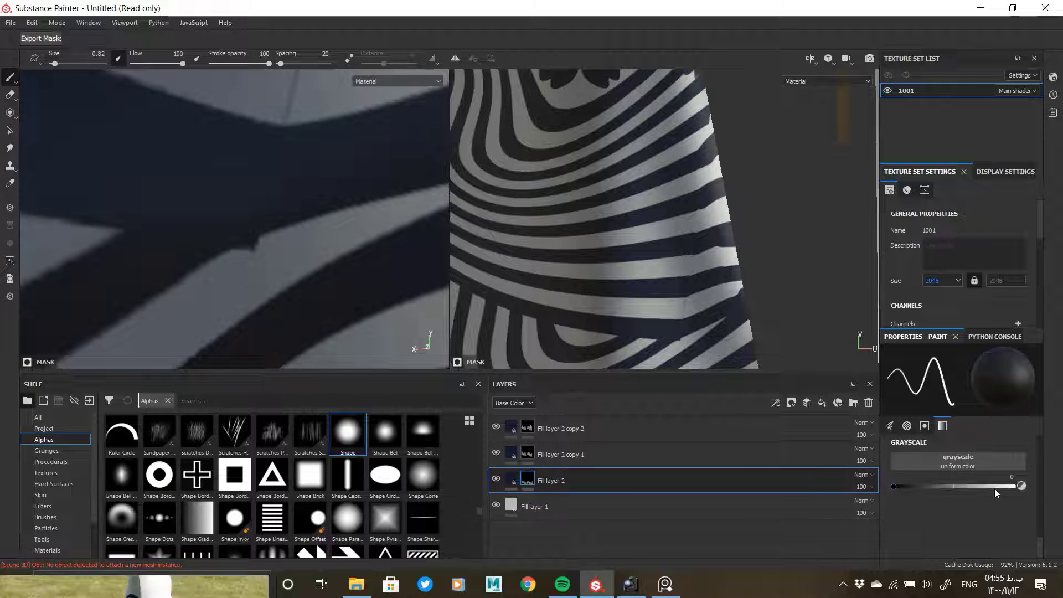
drag(995, 487, 1034, 485)
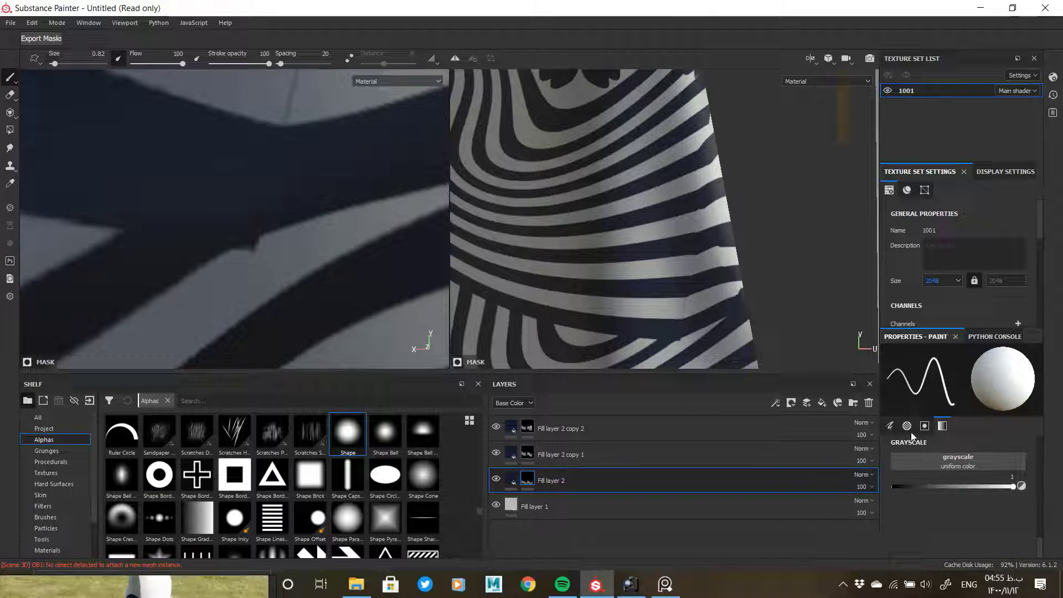
drag(310, 227, 111, 366)
key(ctrl+z)
key(bracketleft)
mouse_move(318, 223)
mouse_down()
mouse_move(241, 298)
mouse_move(148, 343)
mouse_up()
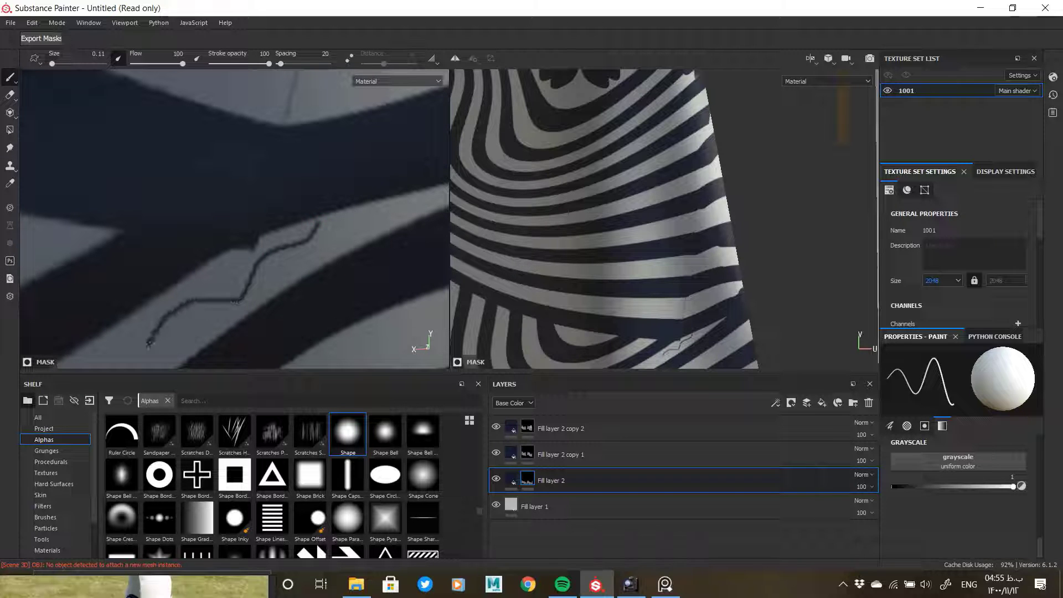
scroll(254, 291, down, 6)
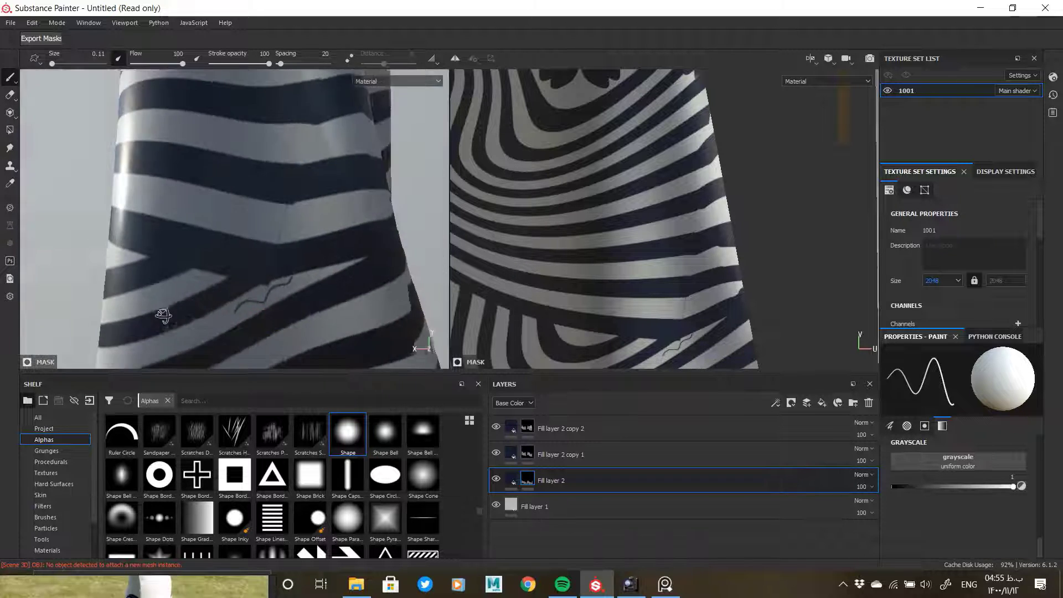
scroll(269, 256, up, 8)
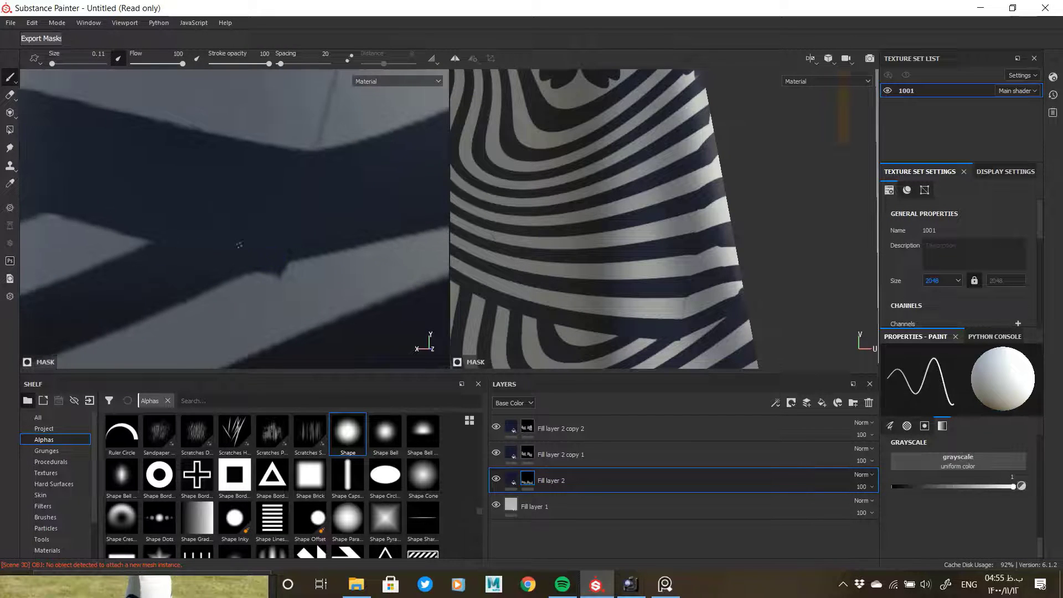
scroll(239, 245, down, 8)
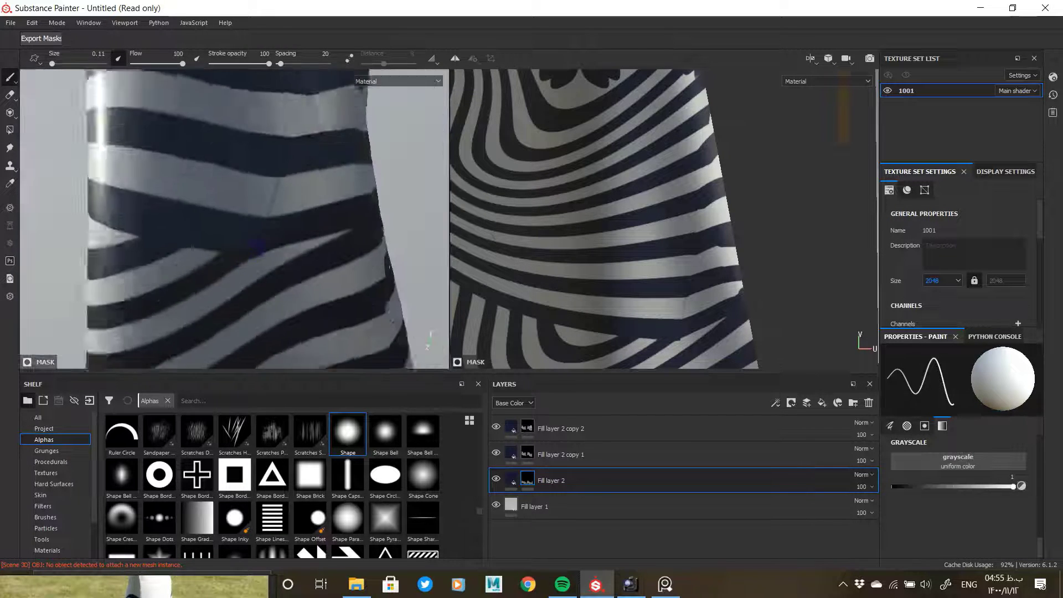
Step: Show the Fill layer 2 copy 1 mask on its own and switch to the Eraser beside the flower overlapped by stripes
alt+drag(243, 256, 284, 191)
scroll(304, 274, down, 5)
alt+right_drag(284, 191, 256, 183)
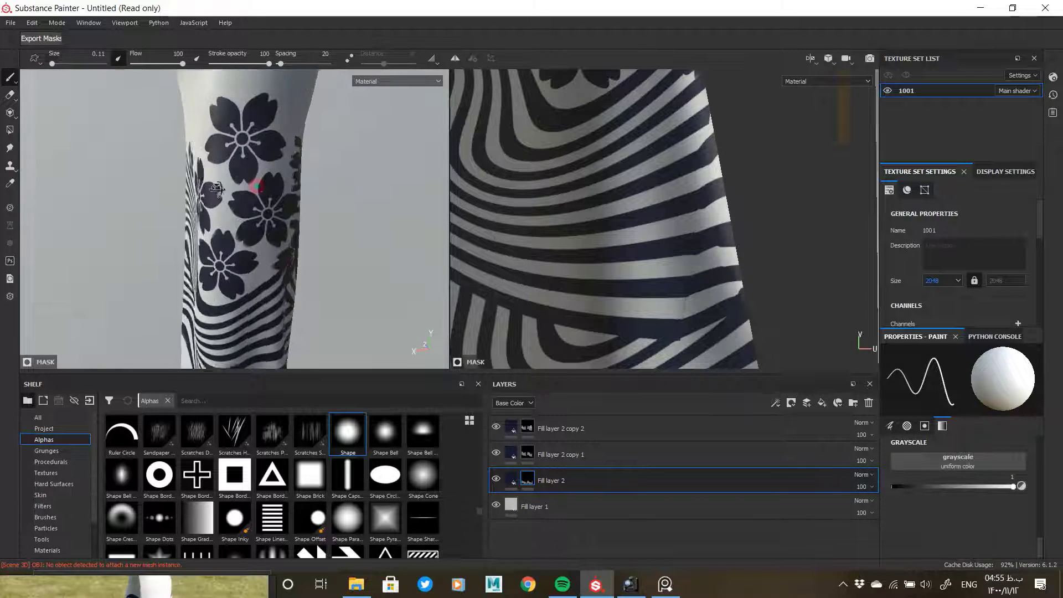
alt+drag(256, 183, 194, 171)
alt+right_drag(194, 171, 233, 155)
alt+middle_drag(232, 155, 244, 143)
alt+drag(302, 254, 333, 243)
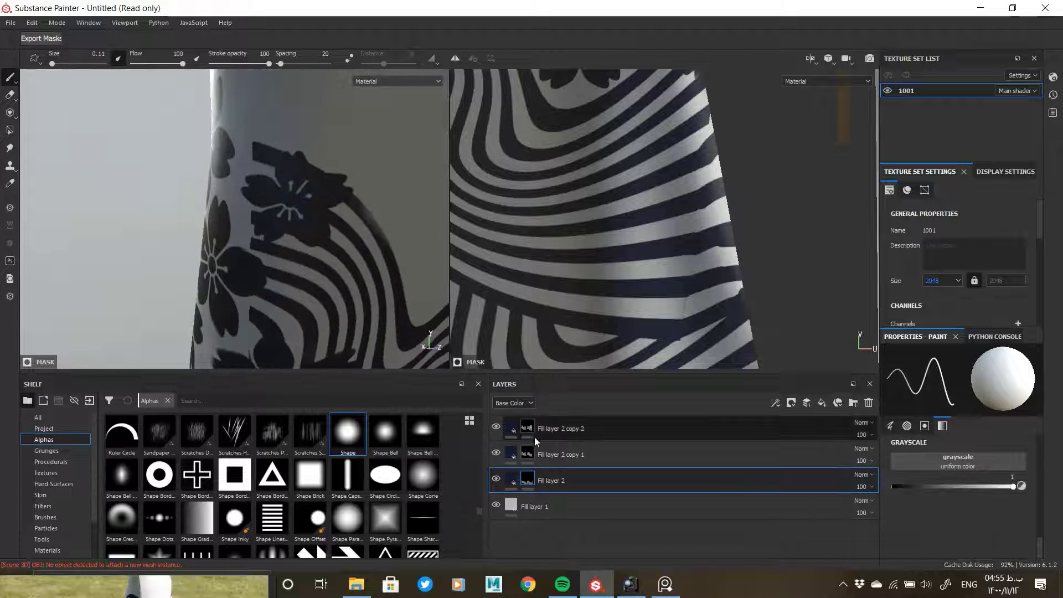
alt+click(527, 454)
key(e)
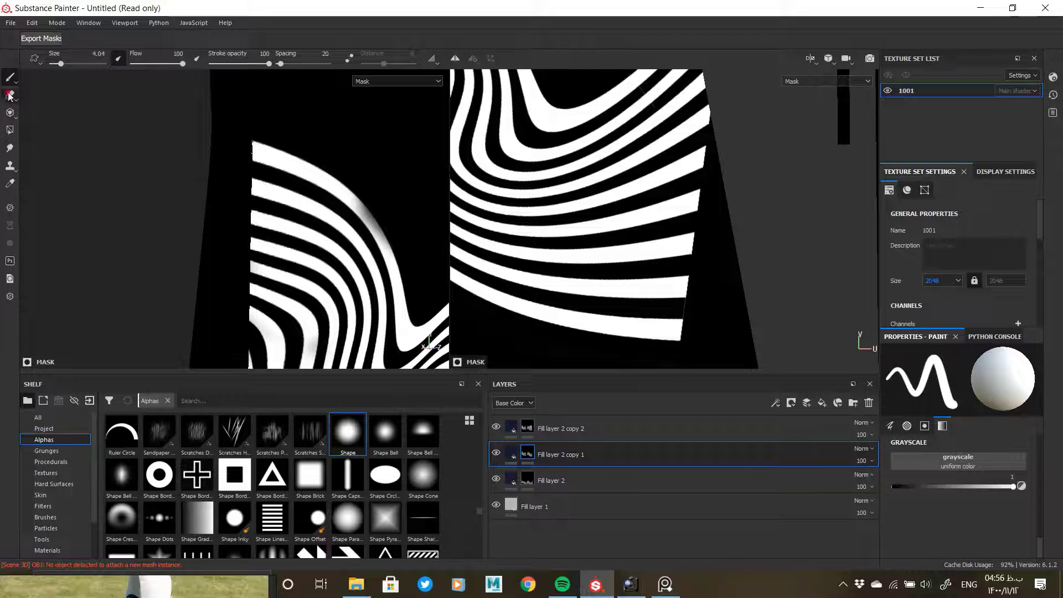
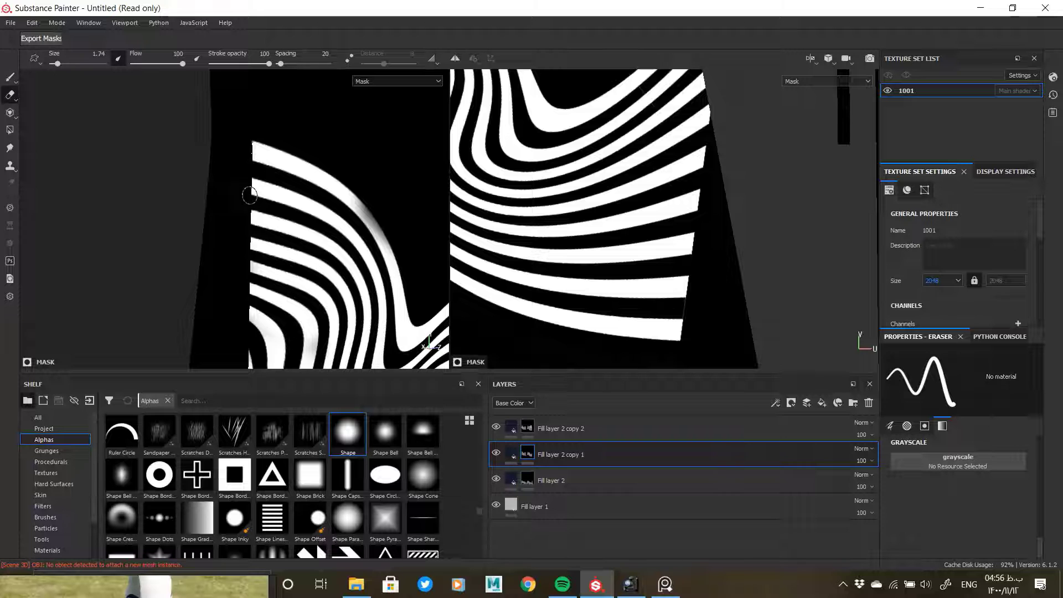
Step: Try to erase the stripes covering the flower from the Fill layer 2 copy 1 mask with a 1.74 eraser
alt+middle_drag(553, 194, 575, 337)
mouse_move(476, 166)
alt+middle_down()
mouse_move(683, 189)
mouse_move(860, 190)
alt+middle_up()
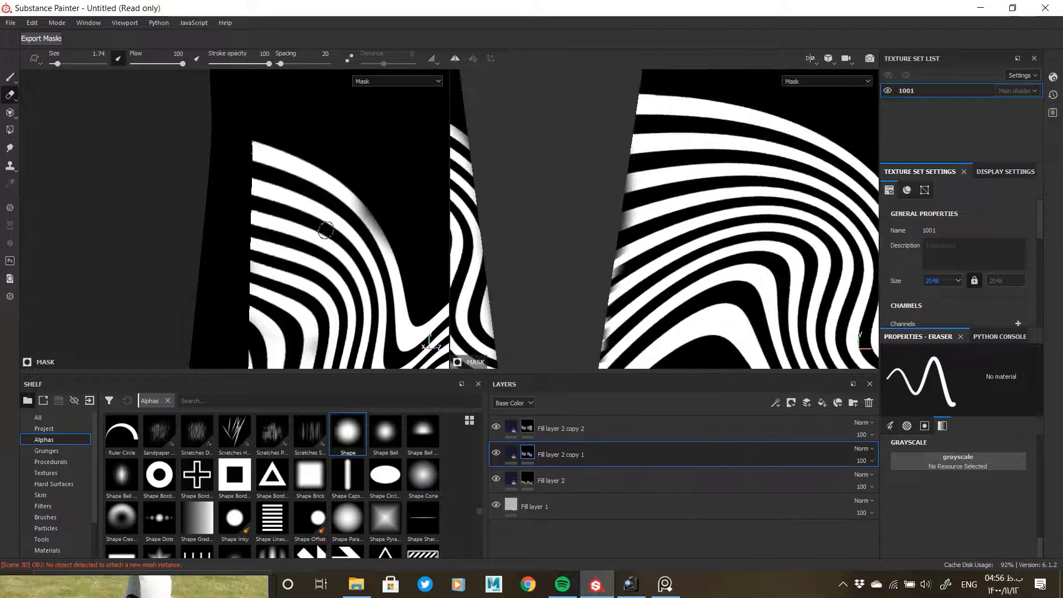
mouse_move(260, 141)
mouse_down()
mouse_move(260, 159)
mouse_move(292, 162)
mouse_up()
click(510, 454)
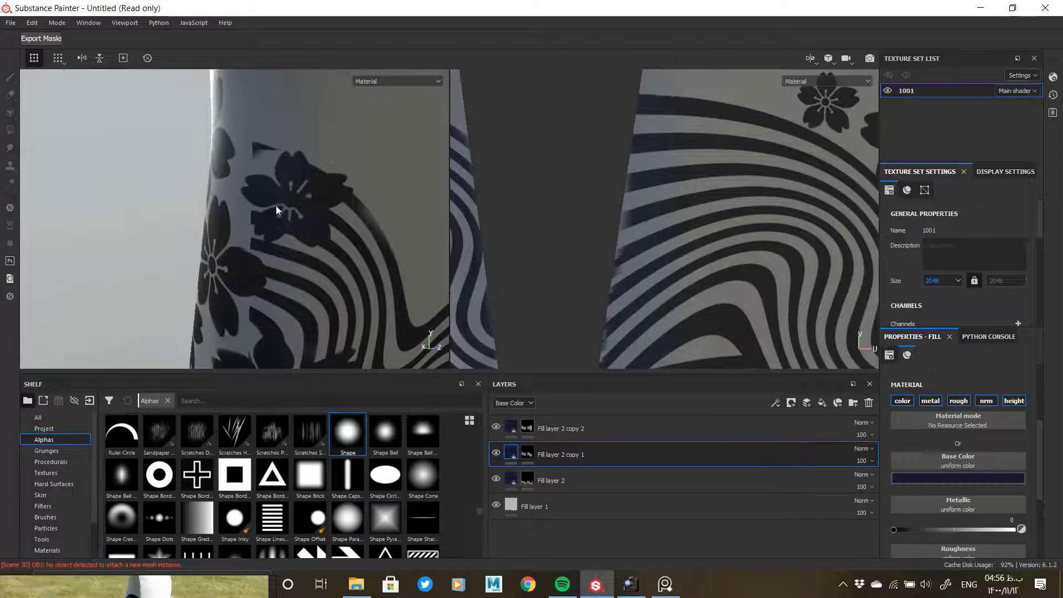
click(526, 454)
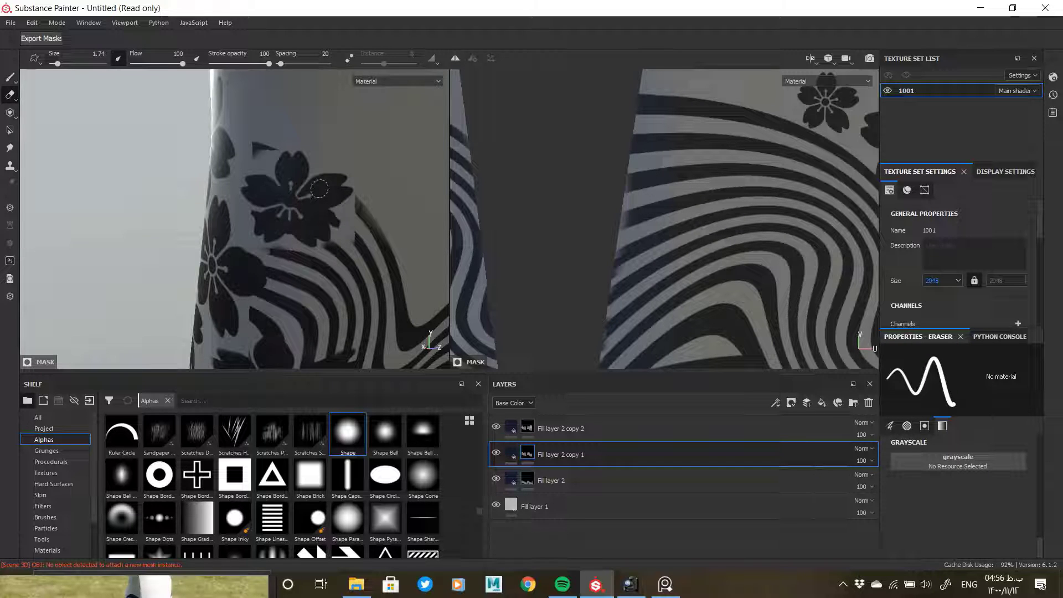
mouse_move(319, 191)
mouse_down()
mouse_move(319, 206)
mouse_move(197, 225)
mouse_move(443, 355)
mouse_up()
Step: Hide Fill layer 2 copy 1 and erase the leftover stripe ends around the flower in the Fill layer 2 copy 2 mask
click(527, 430)
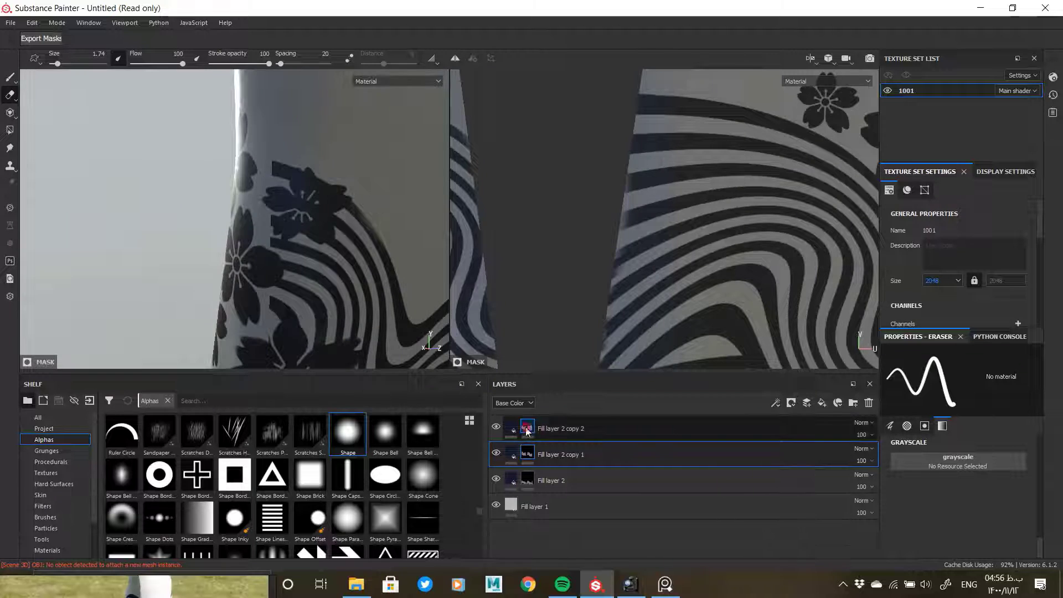
alt+click(526, 430)
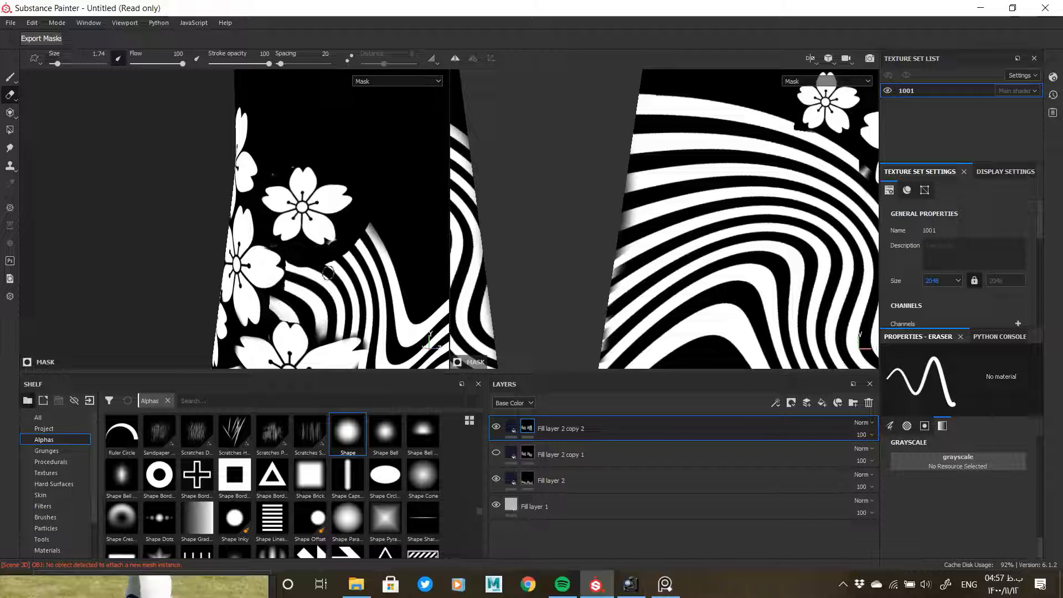
mouse_move(328, 272)
alt+mouse_down()
mouse_move(207, 240)
mouse_move(280, 238)
mouse_move(338, 172)
mouse_move(313, 232)
mouse_move(253, 230)
alt+mouse_up()
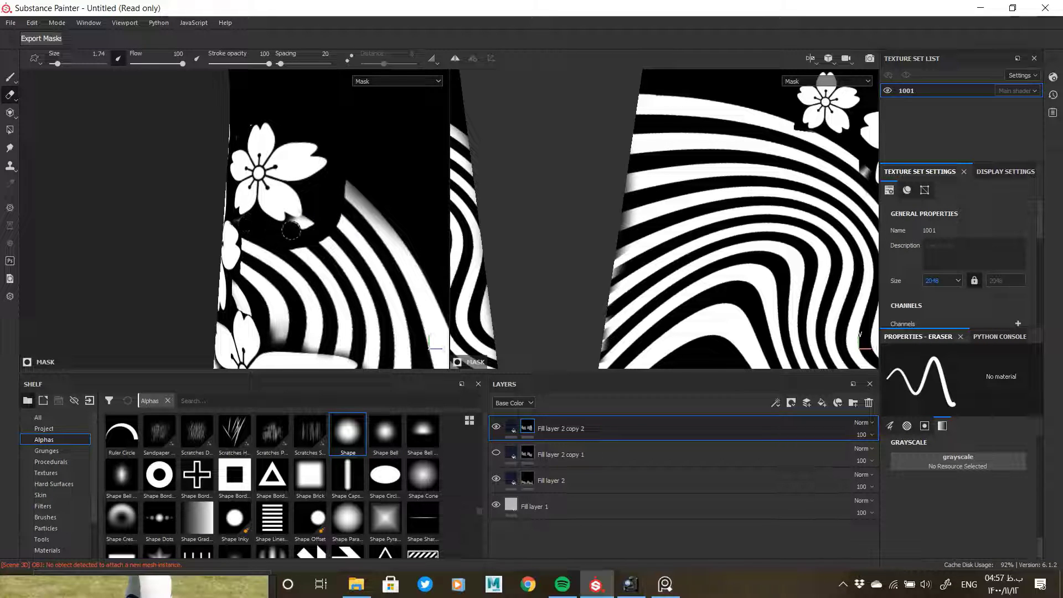
Step: Show Fill layer 2 copy 1 again and erase its stripes over the side flower from its mask
click(510, 454)
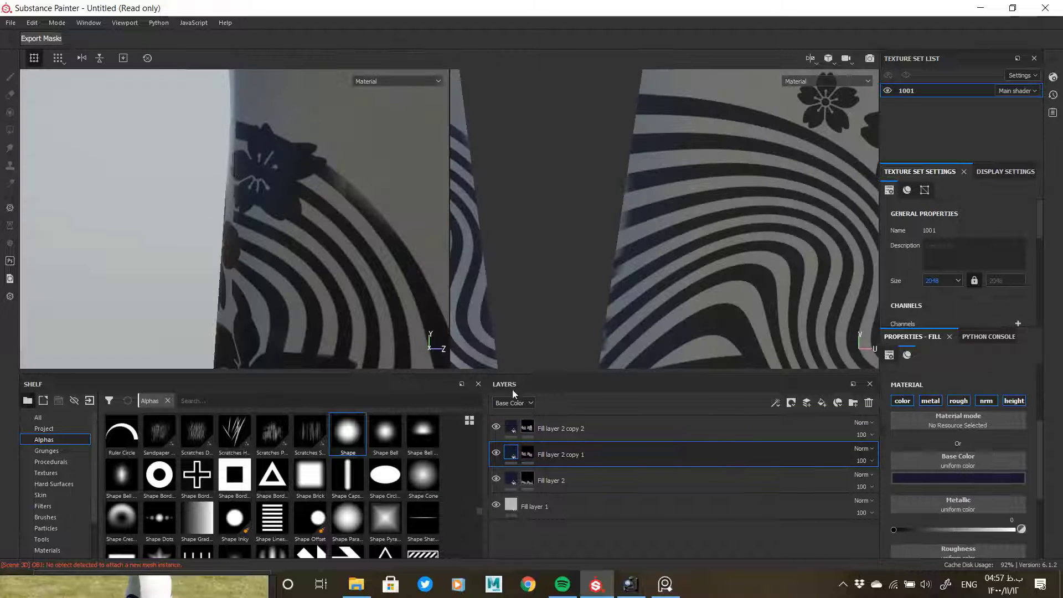
click(527, 455)
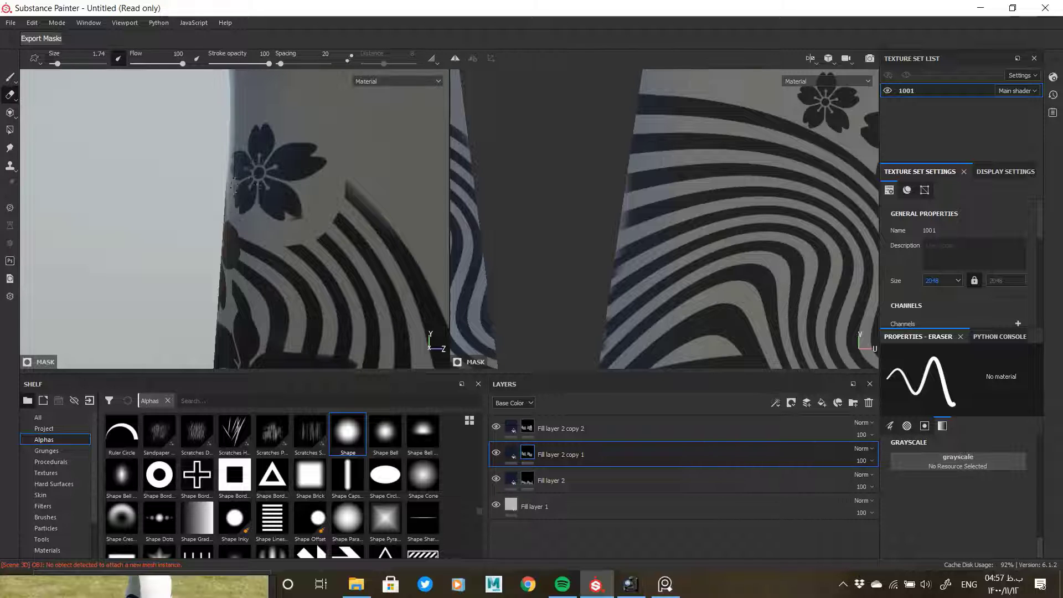
alt+drag(231, 185, 243, 160)
alt+drag(307, 237, 351, 225)
key(alt+shift)
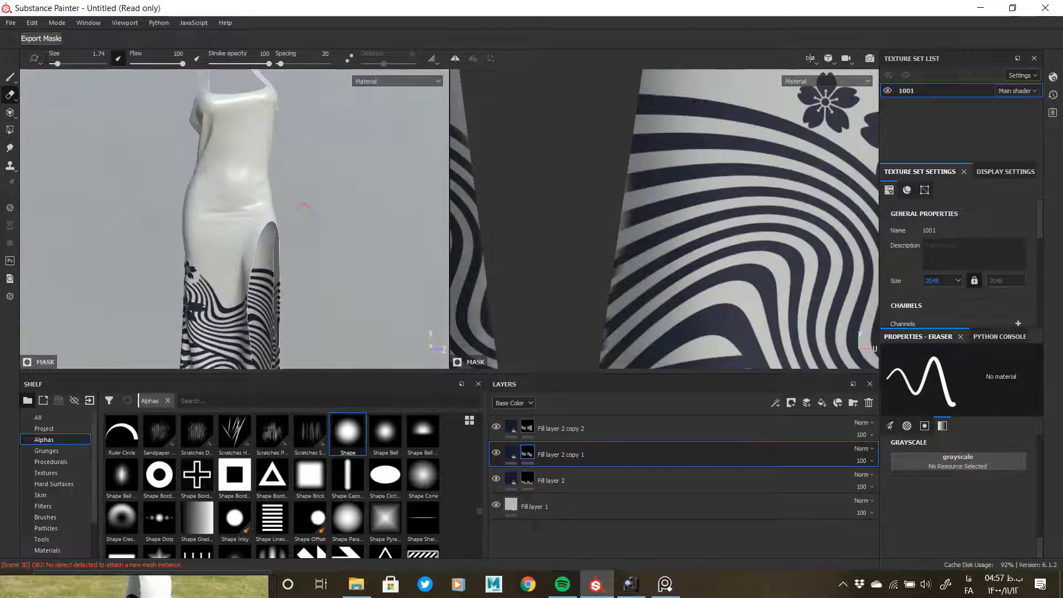
Step: Raise the roughness of Fill layer 1 to about 0.63 to give the white fabric a more matte finish
click(614, 497)
mouse_move(573, 5)
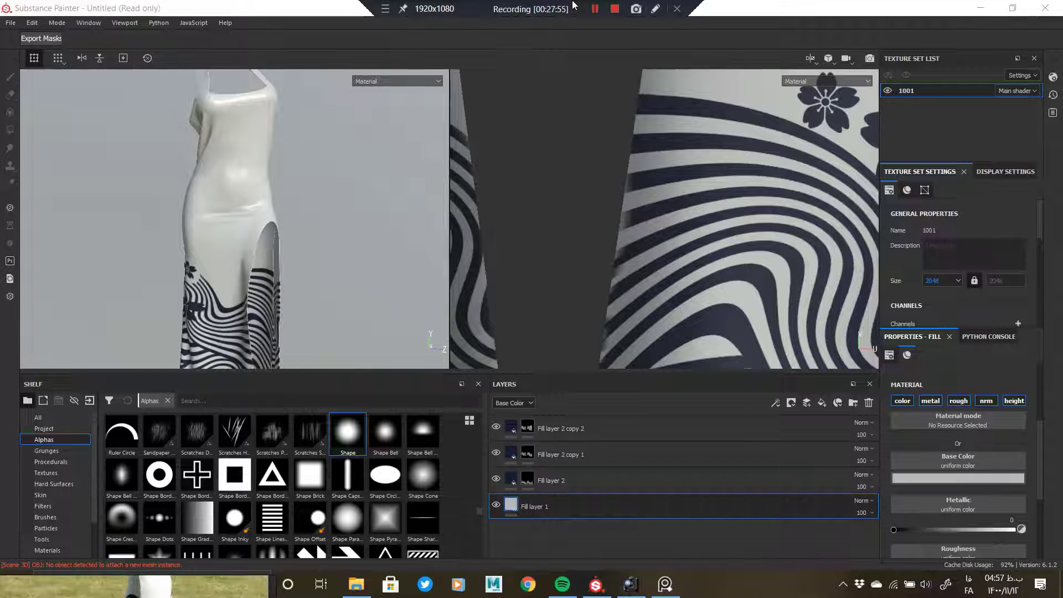
scroll(952, 520, down, 1)
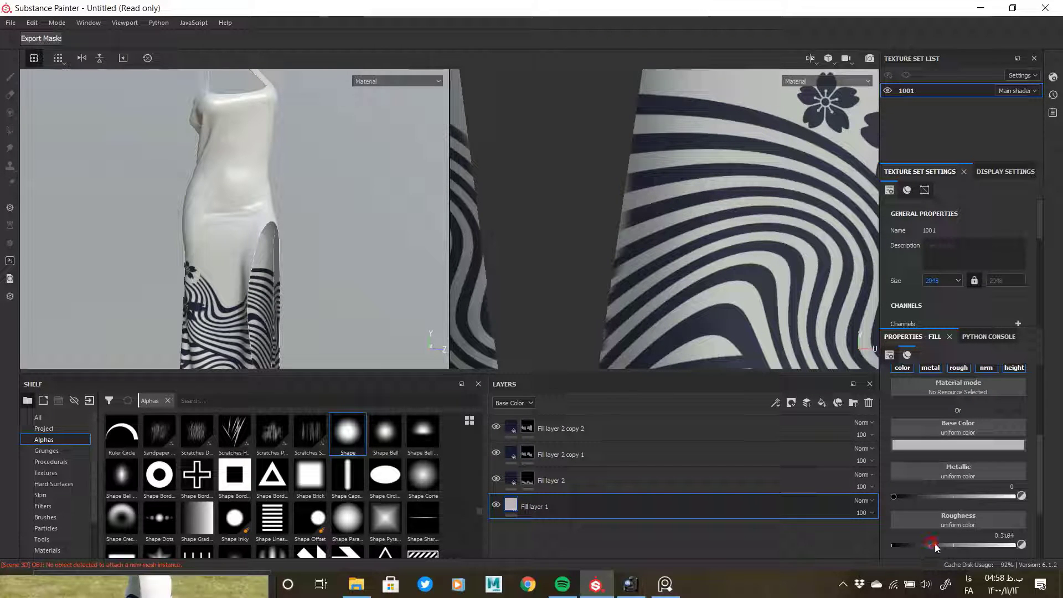
drag(933, 545, 1001, 547)
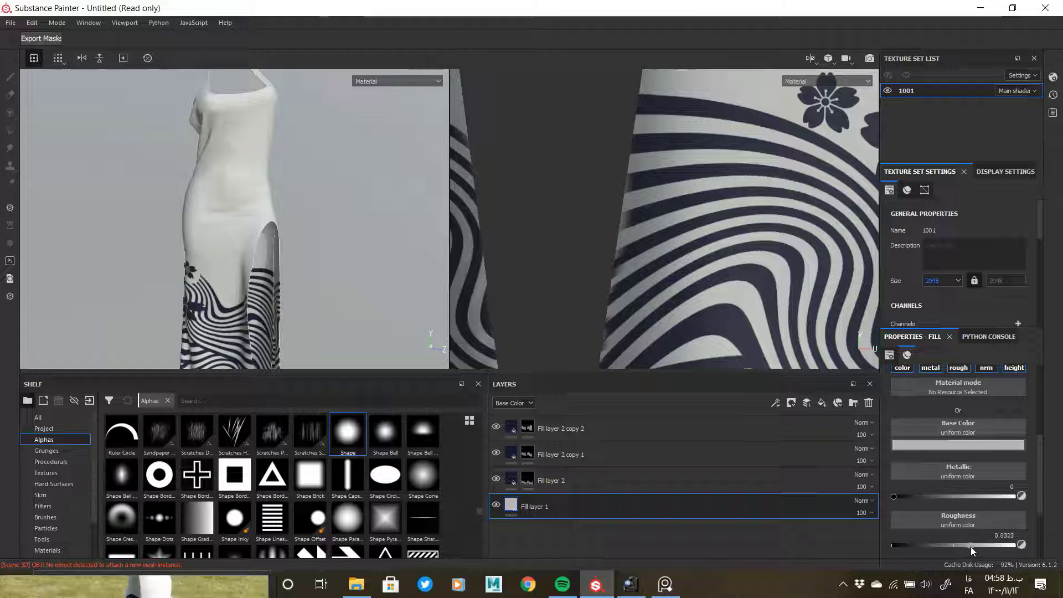
alt+middle_drag(206, 299, 221, 382)
mouse_move(289, 275)
alt+mouse_down()
mouse_move(268, 256)
mouse_move(287, 260)
alt+mouse_up()
click(597, 10)
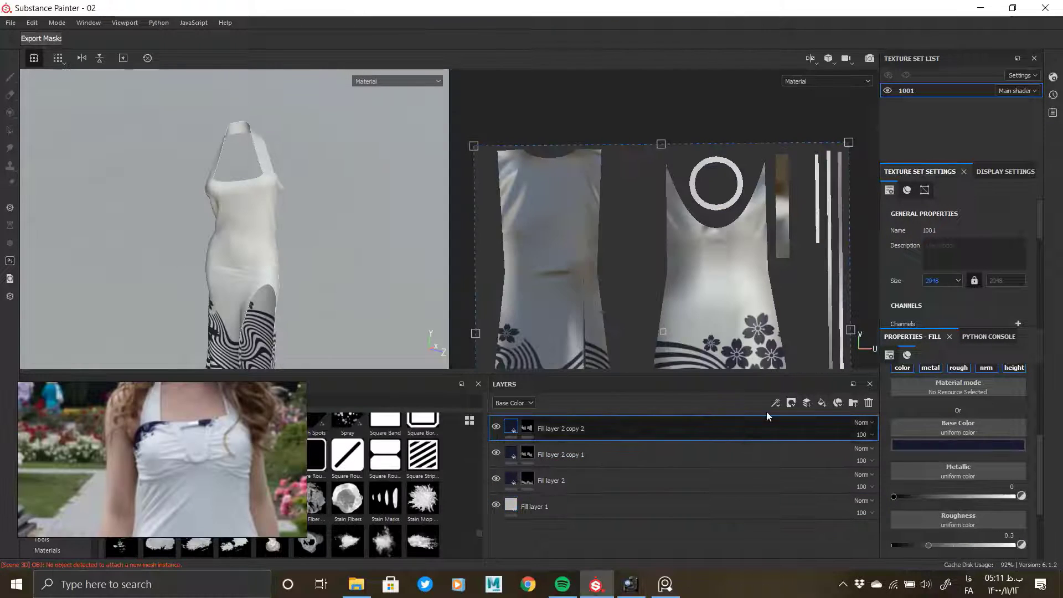
Step: Add a fill layer with a black mask above the stripe layers, set its height to 1, and select its mask
click(822, 402)
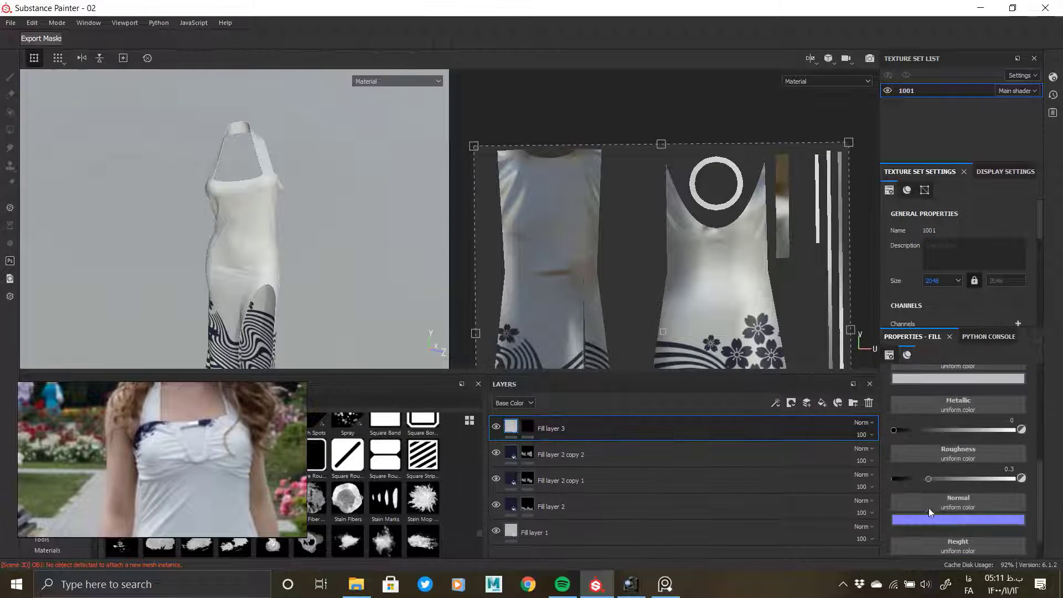
scroll(941, 521, down, 3)
click(527, 427)
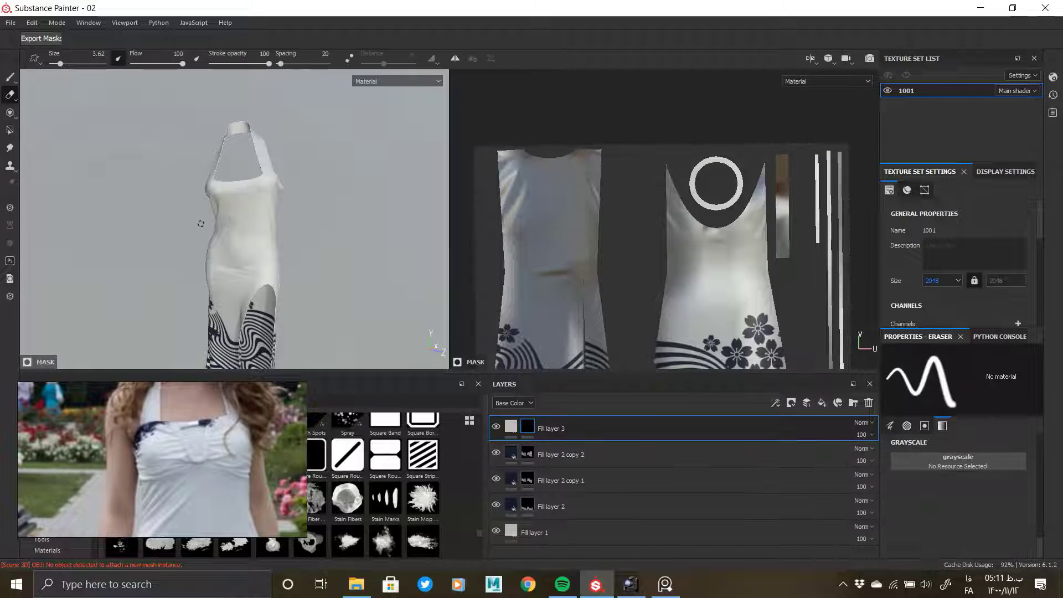
Step: Try a diagonal raised stroke on the dress's chest in the Fill layer 3 mask with a 4.04 brush
scroll(201, 220, up, 7)
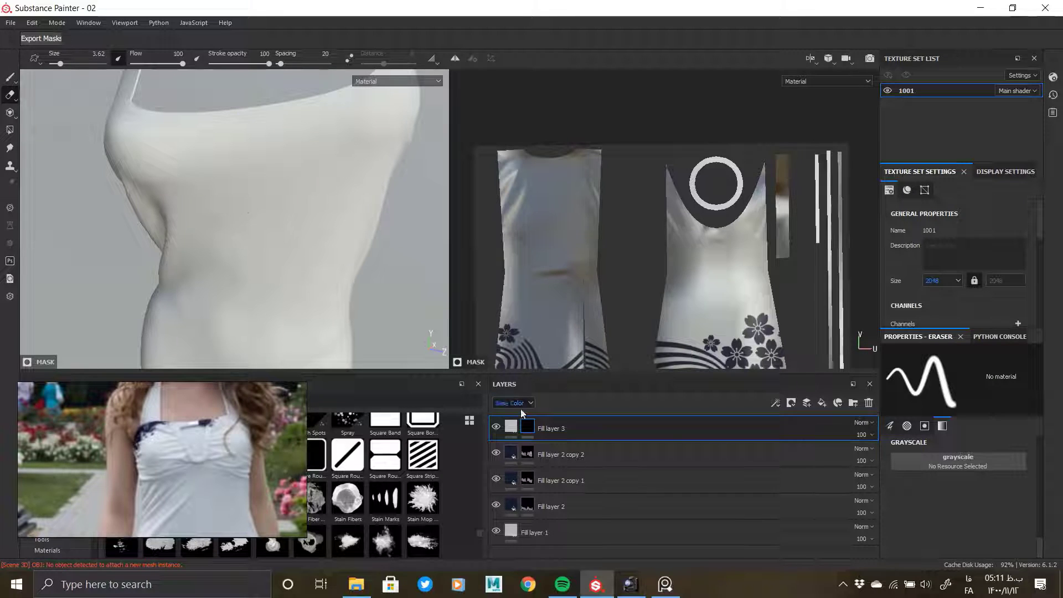
key(1)
drag(222, 150, 260, 217)
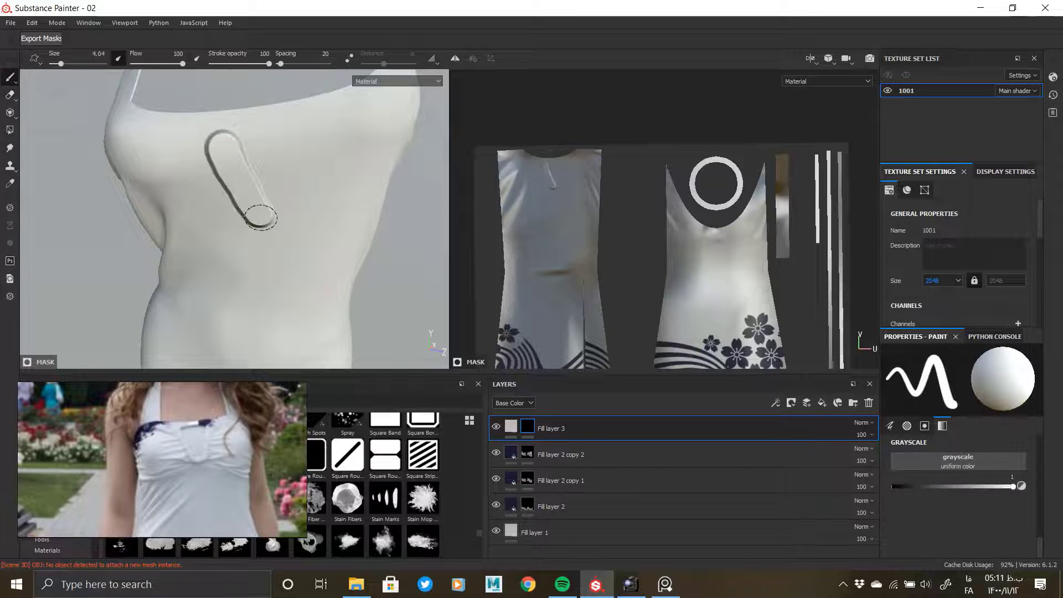
key(ctrl+z)
Step: Reduce the brush size to 1.97 and paint a raised trapezoid outline with straight strokes below the neckline's center
alt+middle_drag(232, 146, 221, 211)
ctrl+right_drag(221, 211, 205, 211)
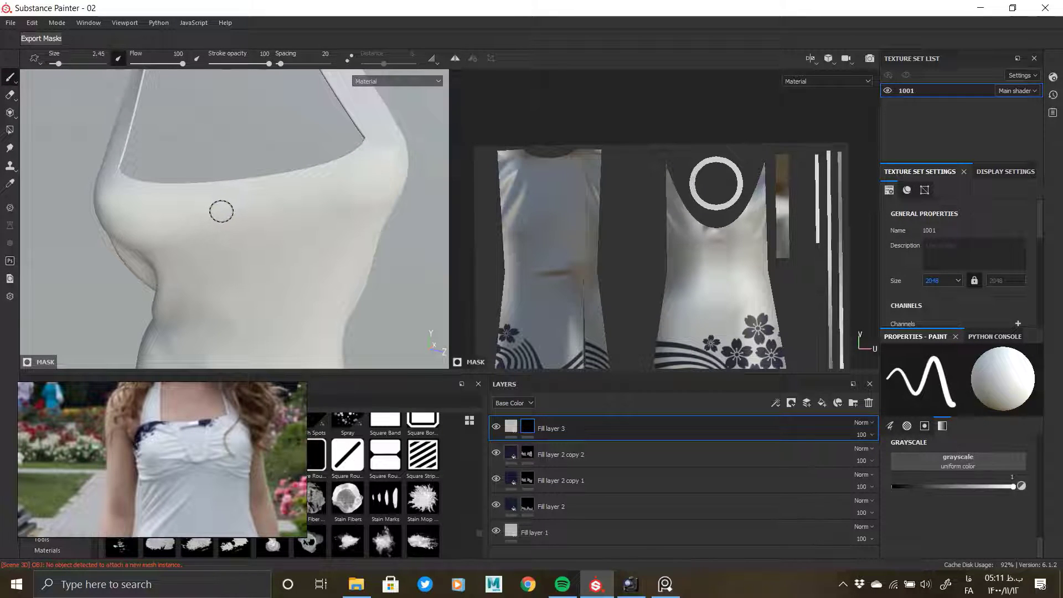
right_drag(193, 432, 179, 531)
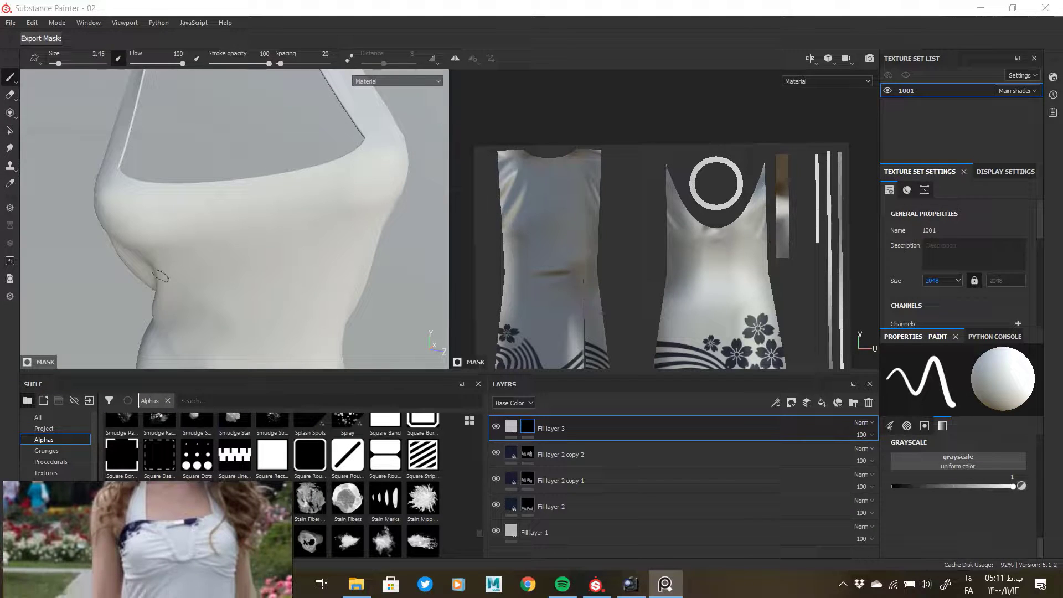
mouse_move(255, 236)
alt+mouse_down()
mouse_move(258, 205)
mouse_move(225, 210)
mouse_move(211, 197)
alt+mouse_up()
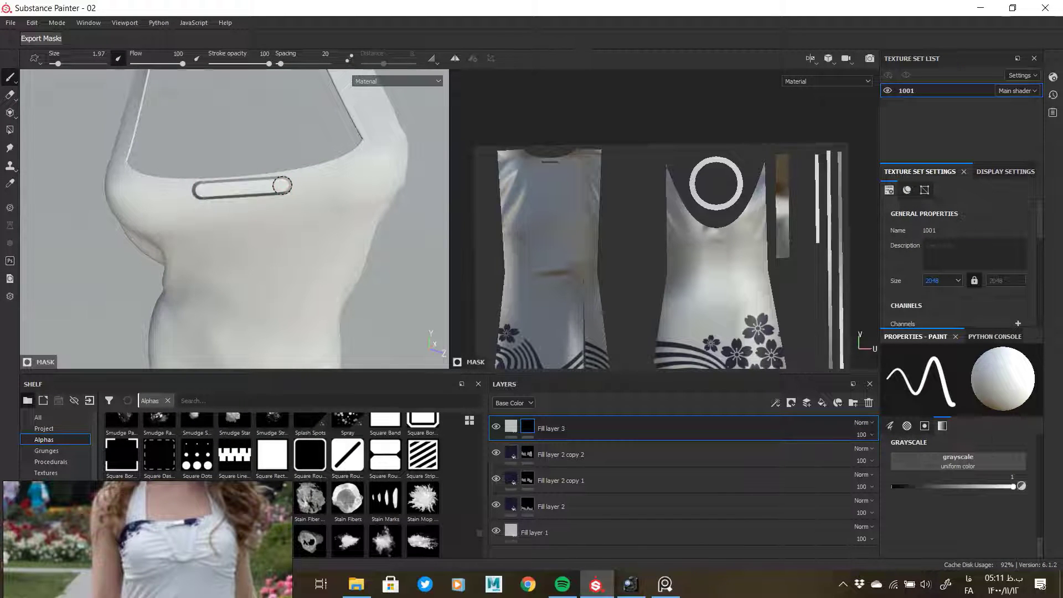
alt+drag(239, 272, 250, 243)
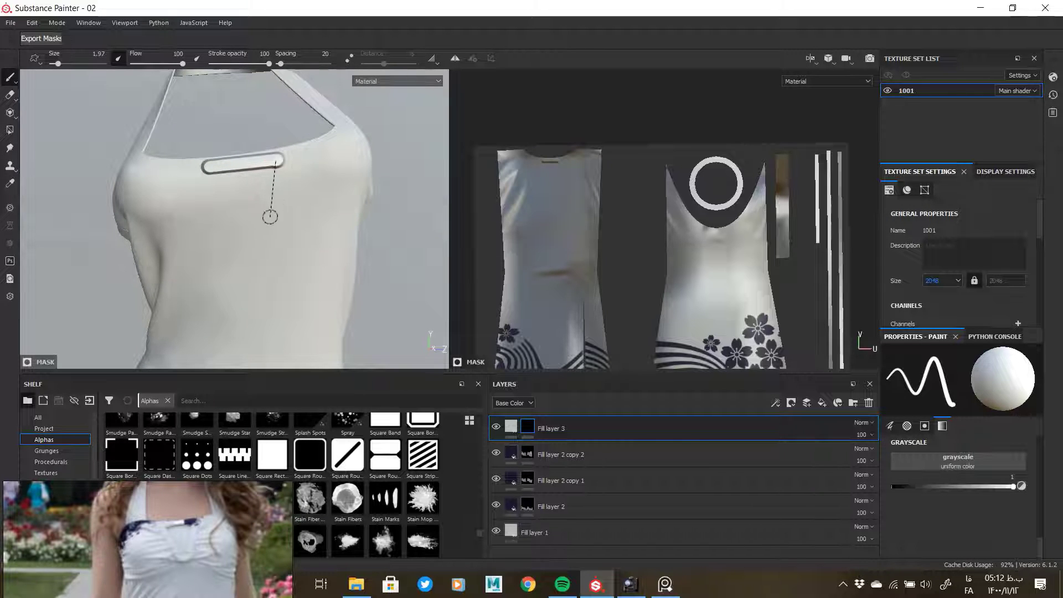
shift+click(266, 224)
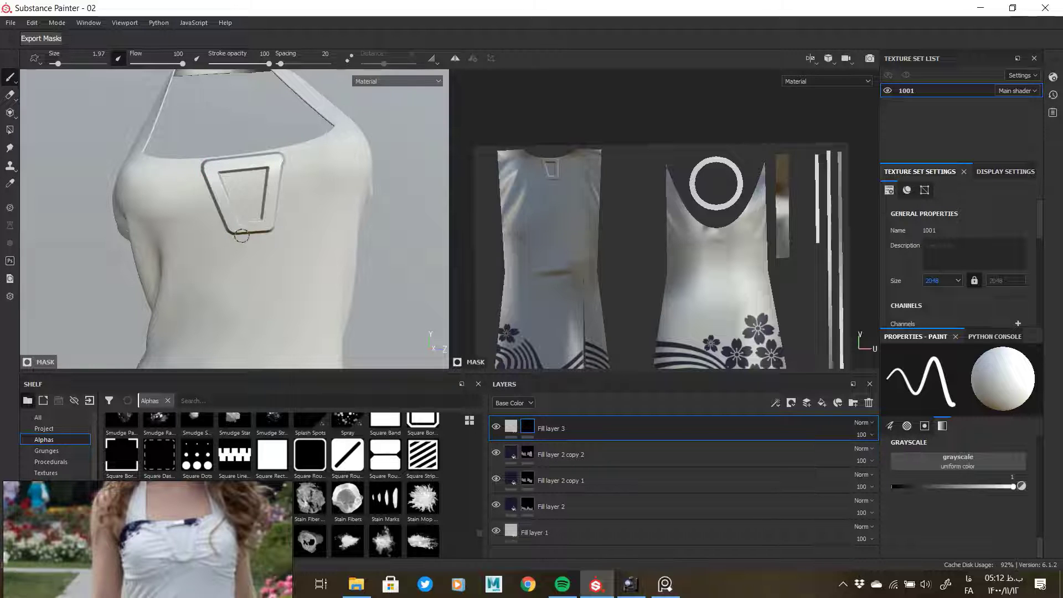
Step: Lower the height of Fill layer 3 to 0.2287 to soften the relief of the trapezoid on the chest
mouse_move(261, 224)
alt+mouse_down()
mouse_move(133, 249)
mouse_move(270, 227)
mouse_move(221, 209)
mouse_move(327, 278)
mouse_move(282, 241)
alt+mouse_up()
click(513, 425)
key(1)
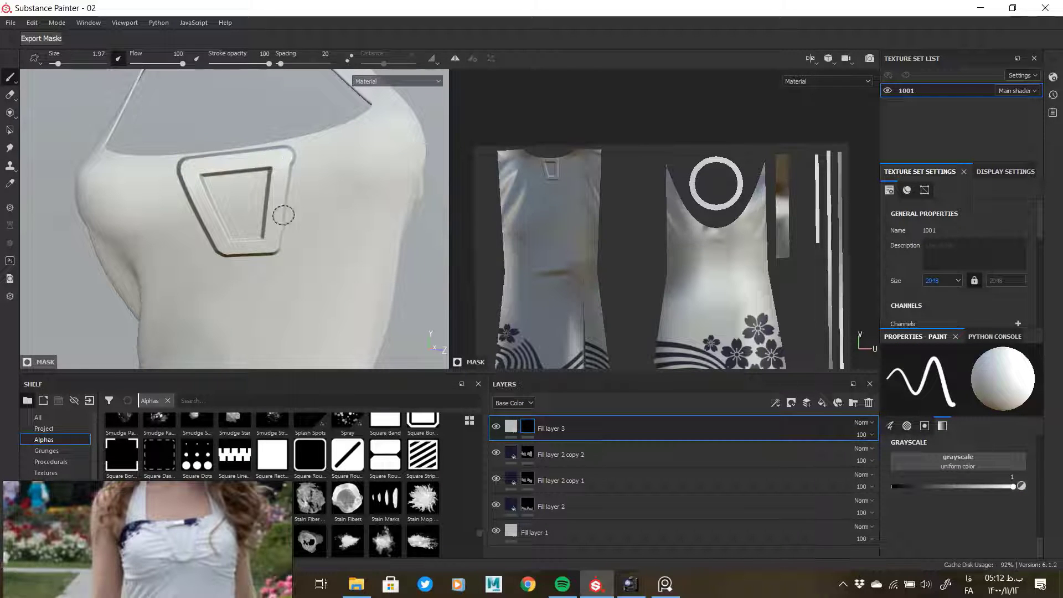
alt+drag(268, 242, 234, 222)
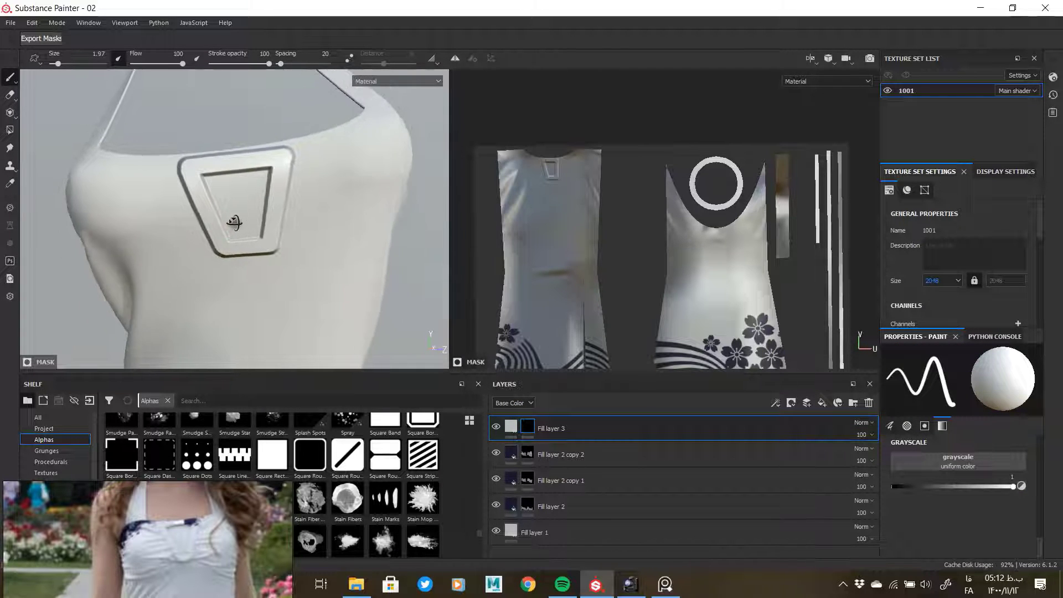
click(511, 426)
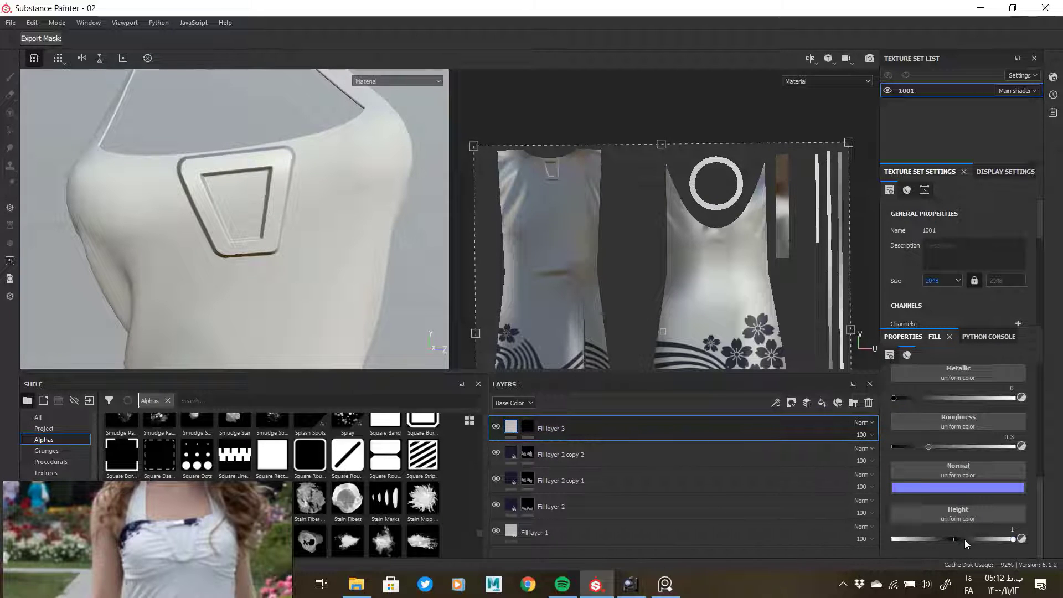
drag(954, 540, 966, 539)
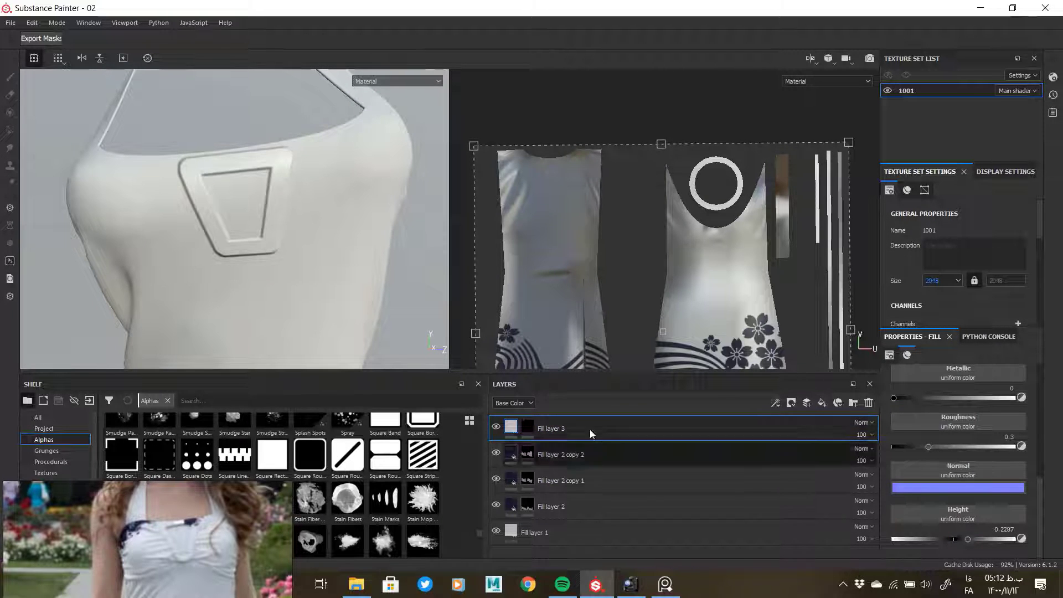
alt+drag(350, 304, 265, 204)
scroll(295, 215, down, 2)
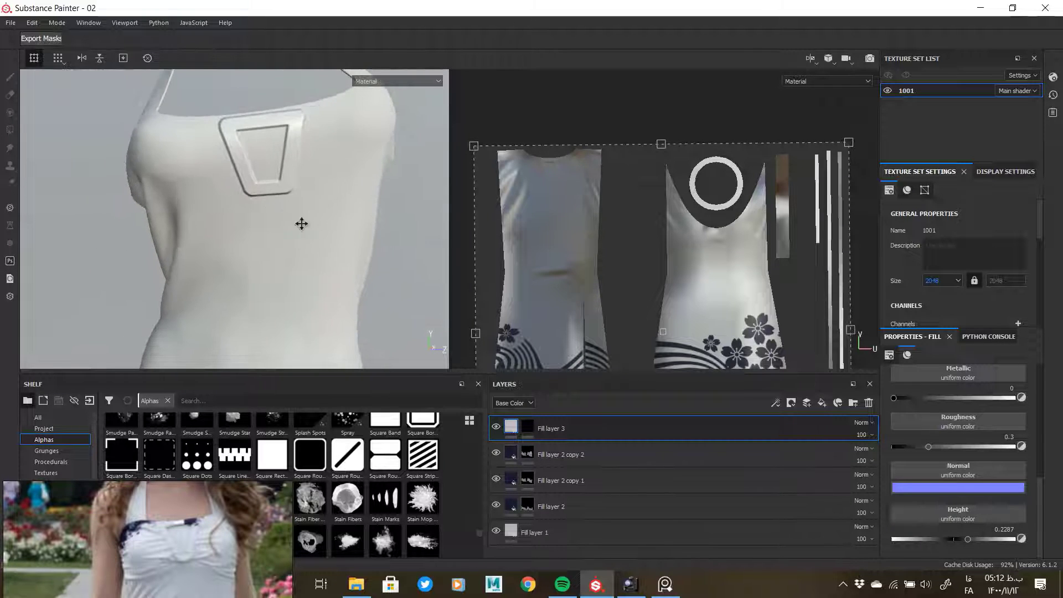
alt+middle_drag(301, 224, 302, 267)
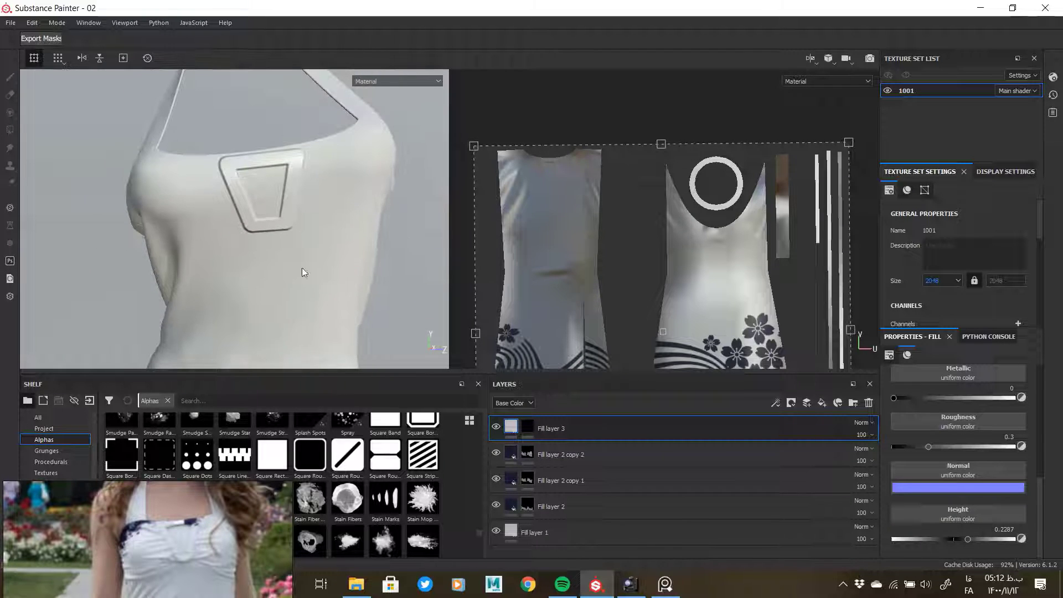
Step: Add a Blur filter to the Fill layer 3 mask and set its blur intensity to 0.35
right_click(528, 427)
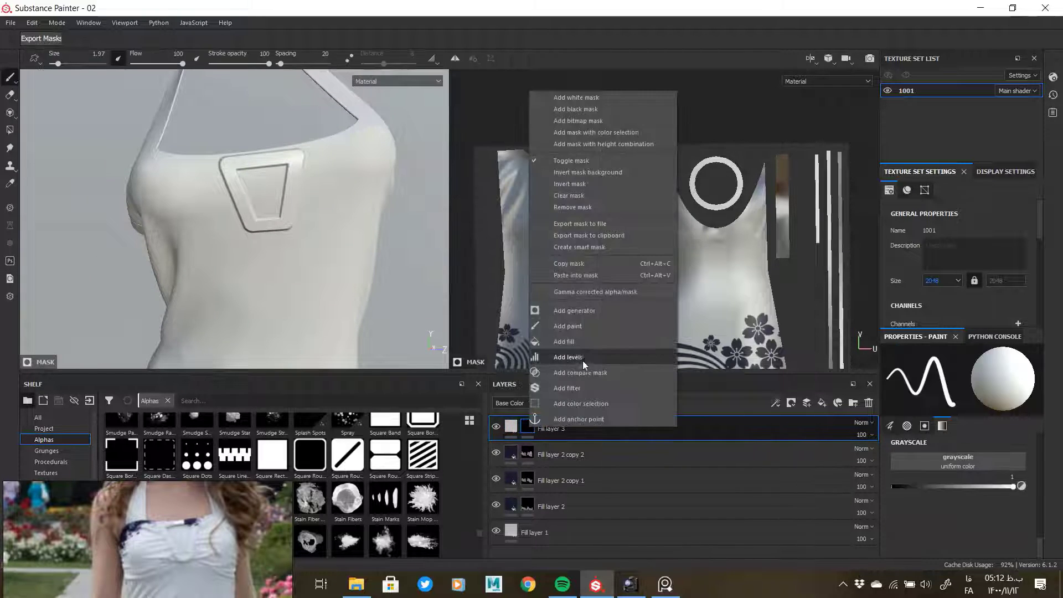
click(576, 389)
click(954, 377)
click(1006, 418)
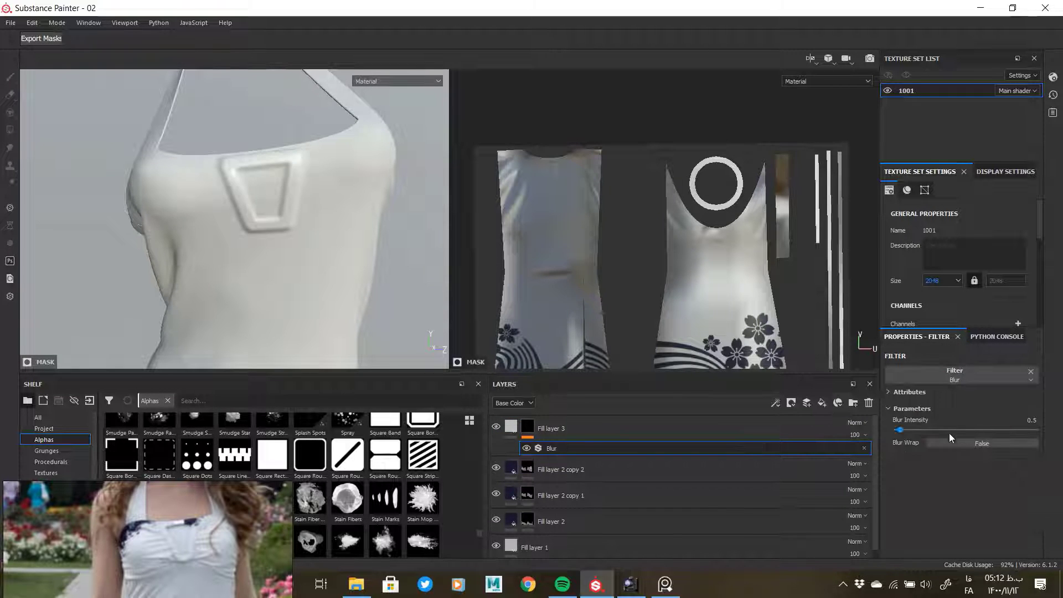
click(898, 431)
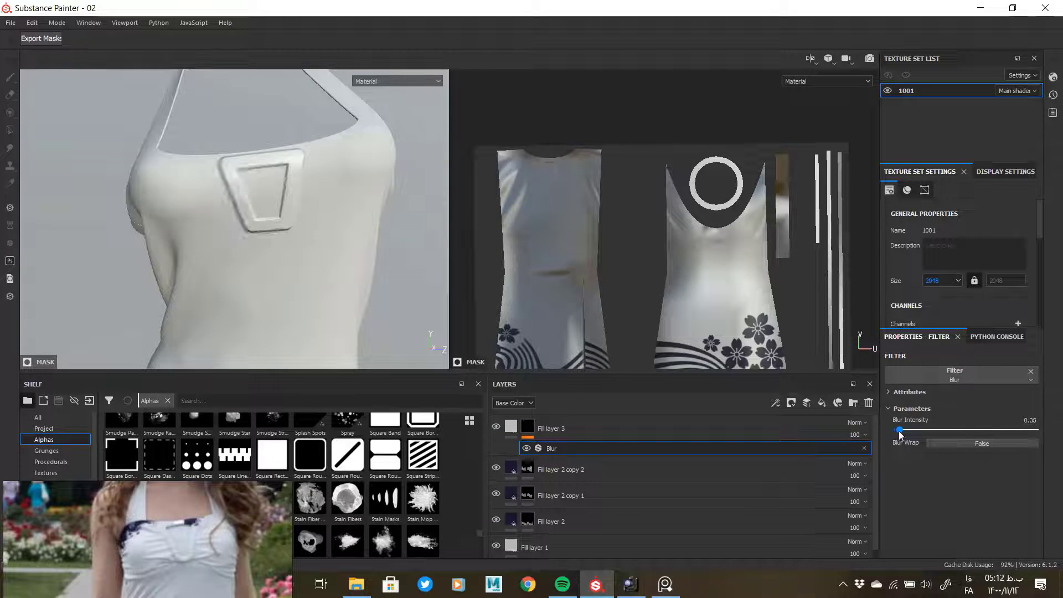
Step: Create a new fill layer above Fill layer 3 and give it a black mask
click(587, 429)
click(822, 403)
right_click(513, 424)
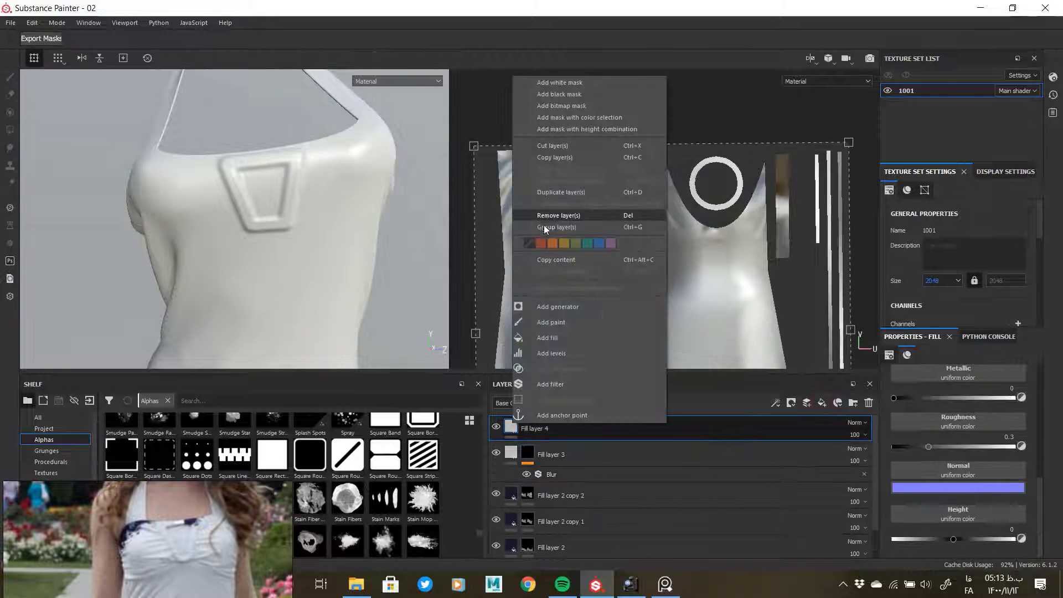
click(557, 97)
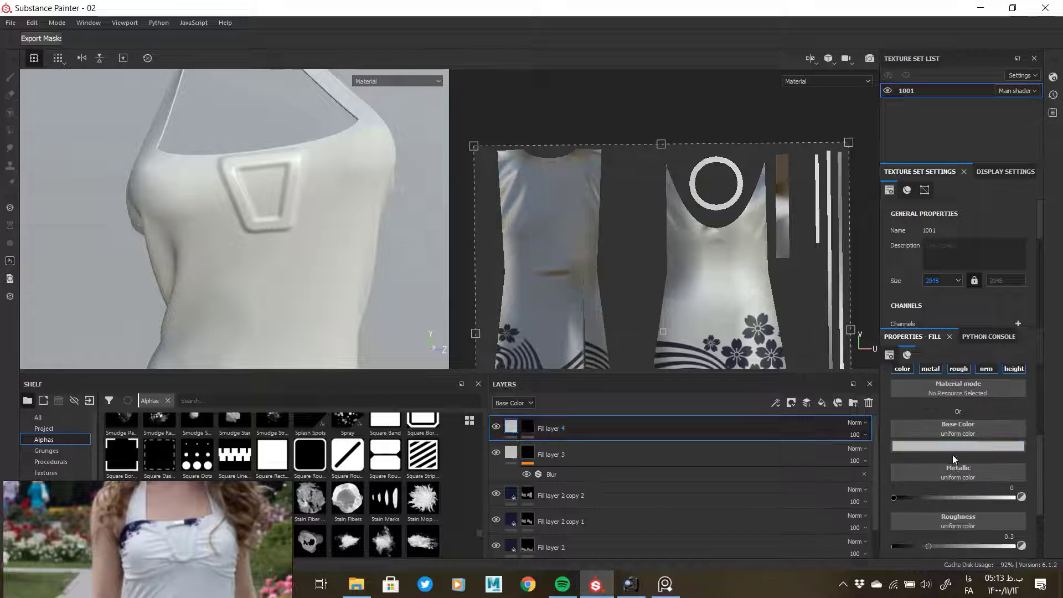
Step: Add a fill to the Fill layer 4 mask and assign the Creases Soft procedural as its grayscale
click(527, 426)
right_click(527, 426)
click(594, 344)
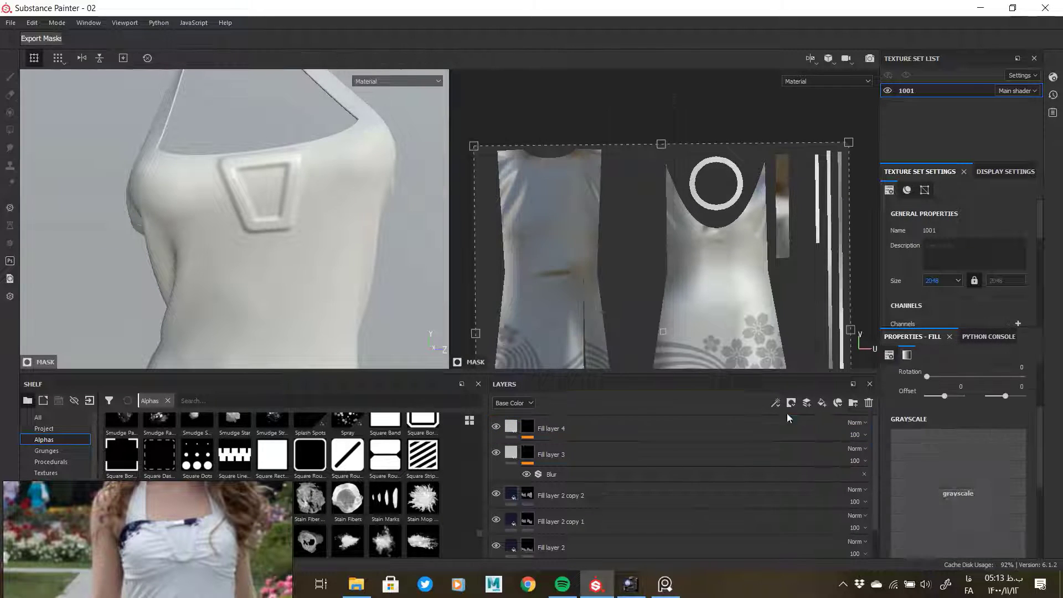
click(949, 446)
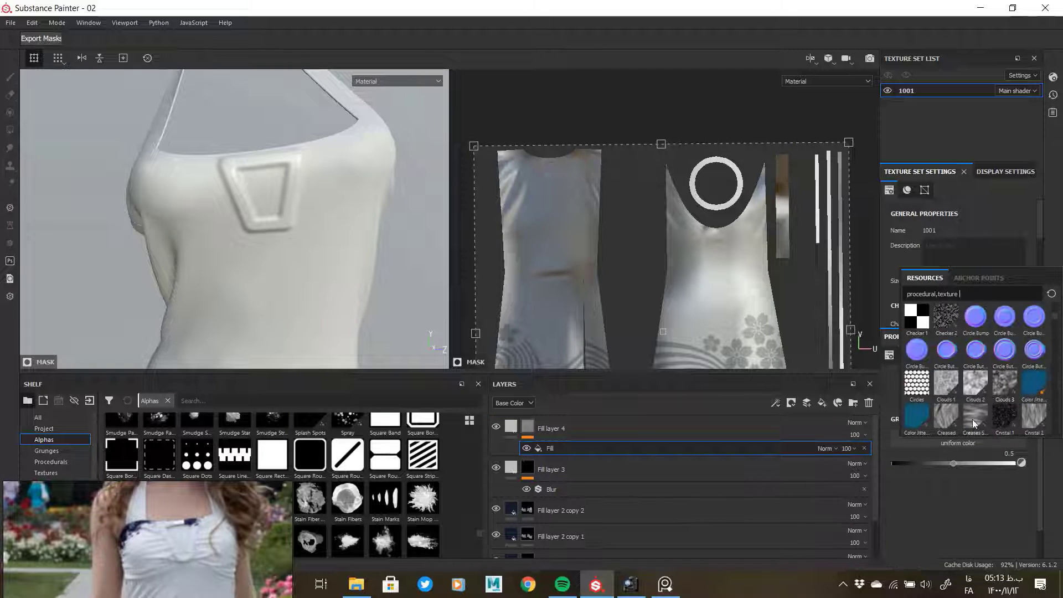
click(974, 418)
Step: Set the Creases Soft frequency to 86 and sharpness to 0, and display the mask by itself
scroll(914, 513, down, 1)
click(914, 514)
scroll(914, 513, down, 1)
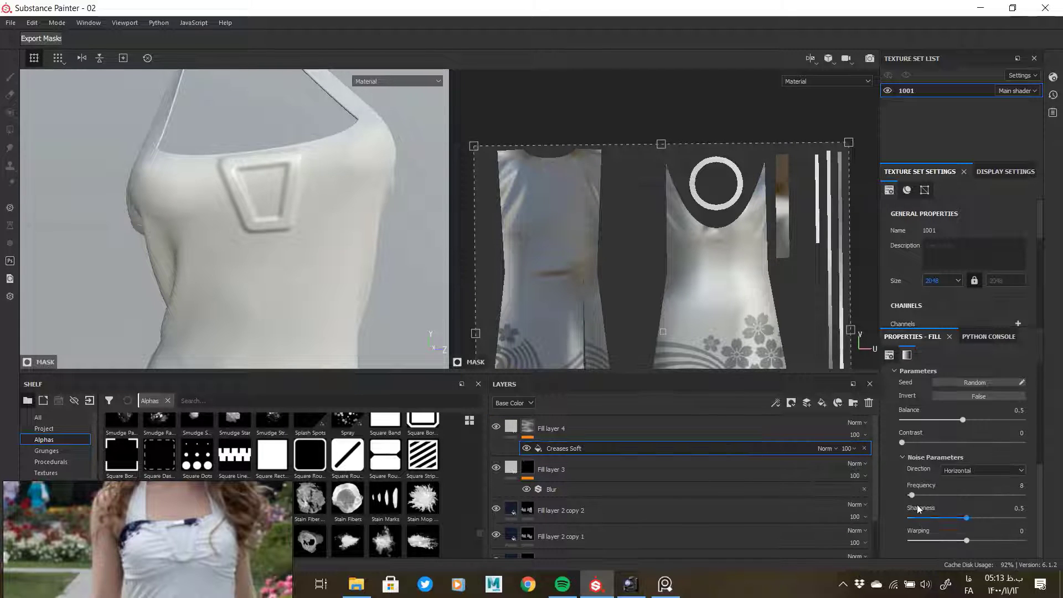
drag(911, 497, 908, 518)
alt+click(527, 427)
click(572, 452)
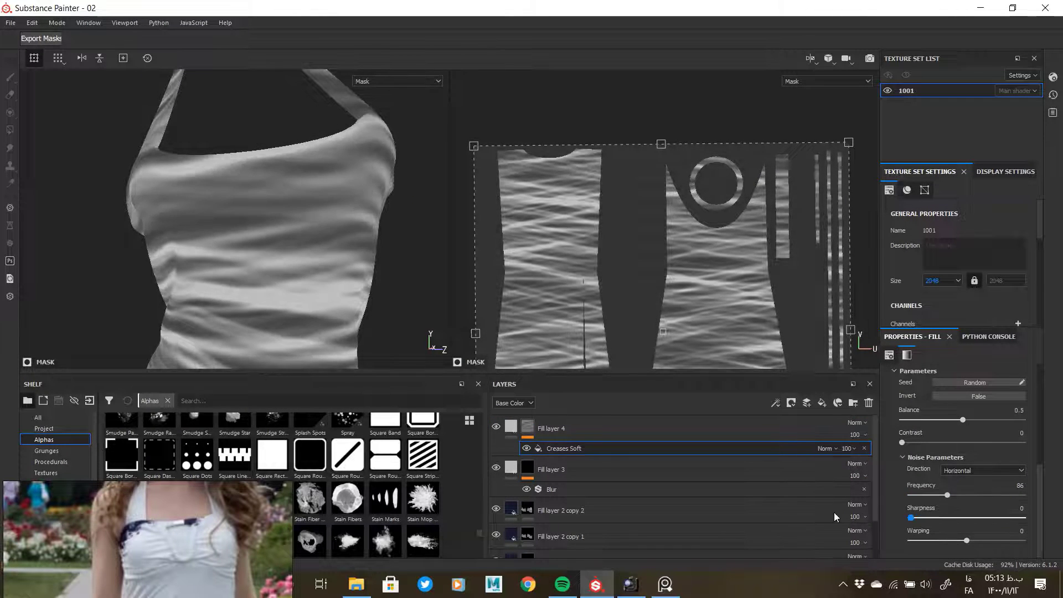
Step: Set the UV scale of the Creases Soft fill to 2
scroll(940, 391, up, 5)
drag(946, 418, 949, 418)
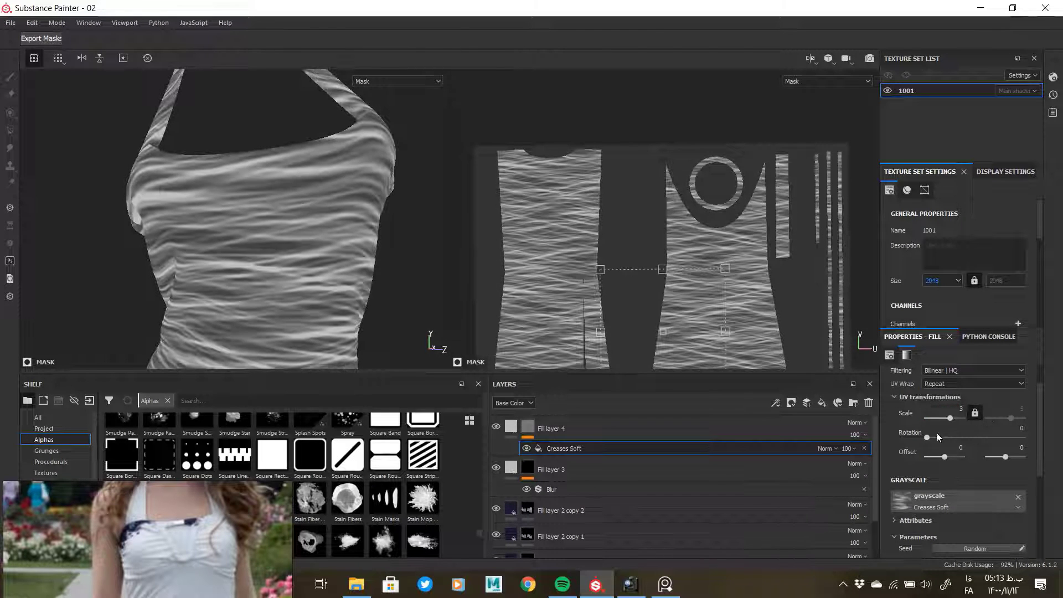
key(BackSpace)
text(2)
key(Return)
Step: Raise the height of Fill layer 4 to 0.4170 so the creases form relief on the fabric
click(511, 428)
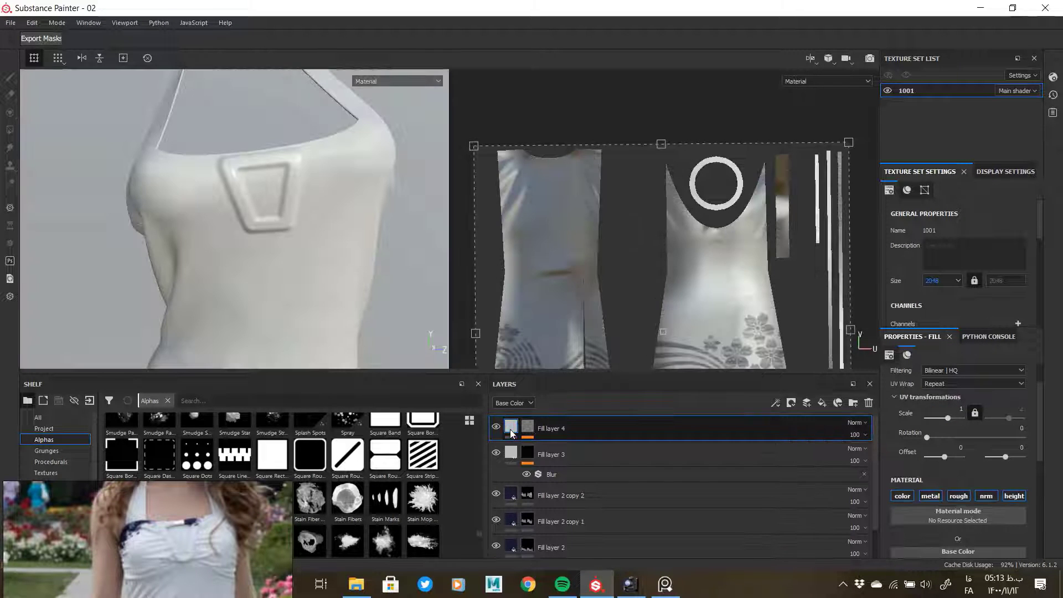
scroll(944, 539, down, 2)
scroll(943, 538, down, 3)
click(967, 540)
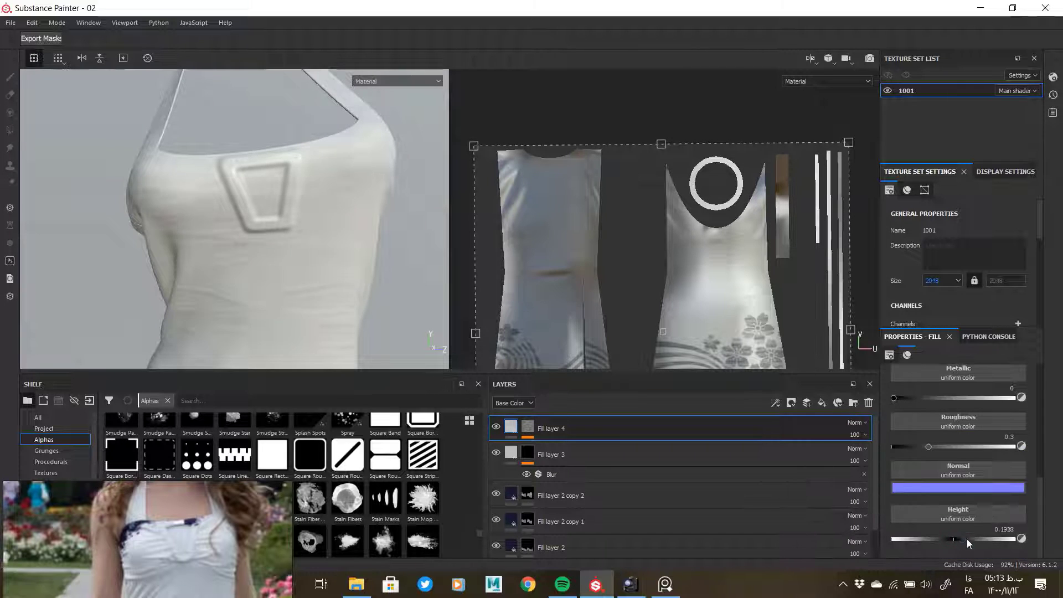
drag(971, 537, 979, 539)
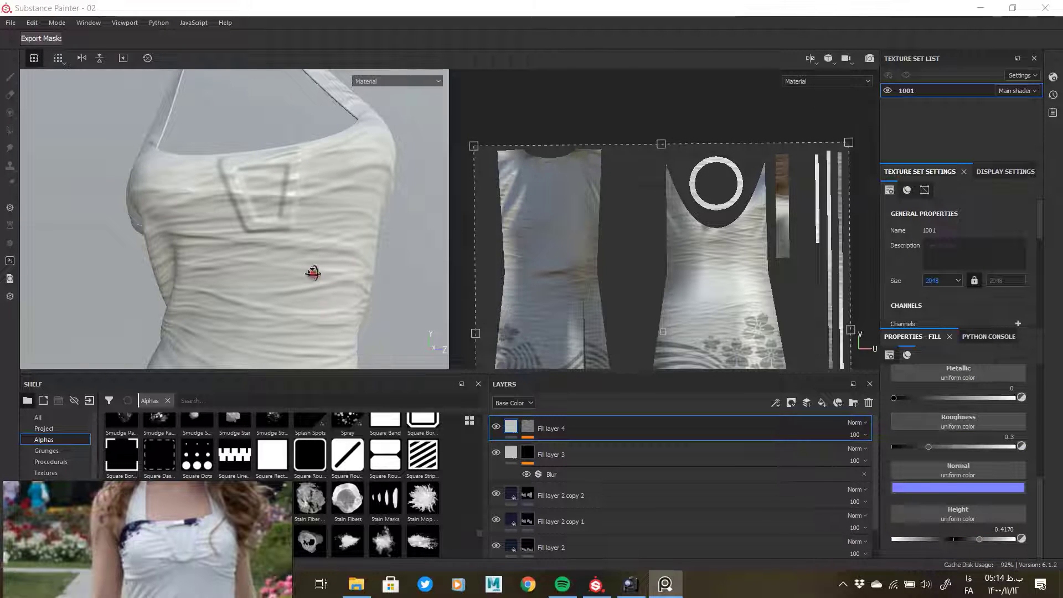
Step: Add a paint effect to the Fill layer 4 mask and set the brush size to 9.4 and grayscale to 0.5
alt+drag(313, 273, 323, 275)
click(527, 428)
right_click(528, 431)
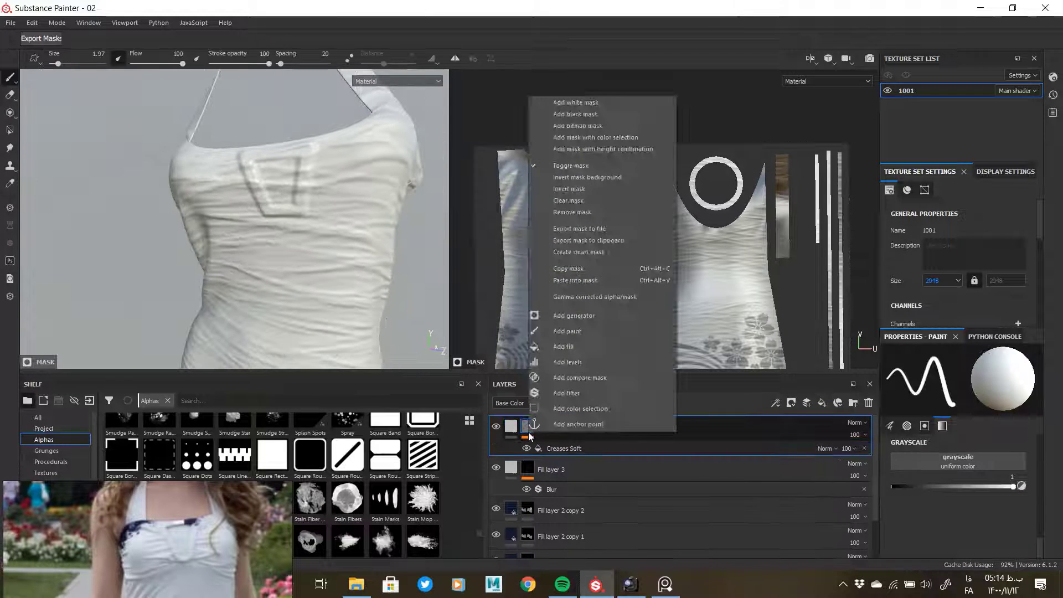
click(567, 332)
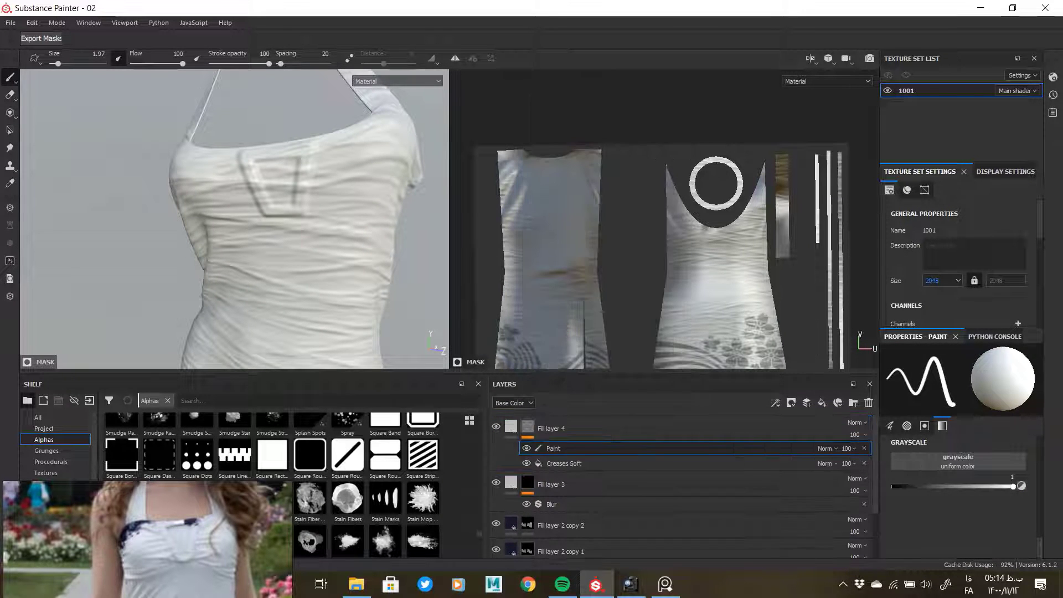
ctrl+right_drag(302, 274, 329, 274)
click(955, 486)
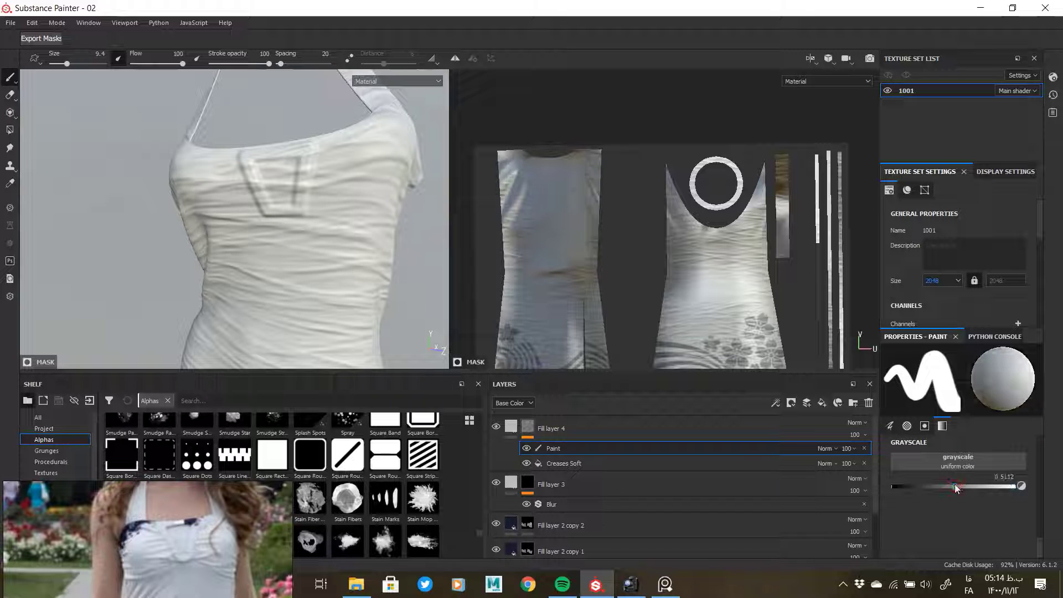
Step: Paint neutral gray over the creases on the dress's front torso, waist and side
mouse_move(254, 260)
mouse_down()
mouse_move(263, 292)
mouse_move(396, 332)
mouse_move(321, 304)
mouse_move(324, 240)
mouse_up()
alt+drag(221, 267, 244, 225)
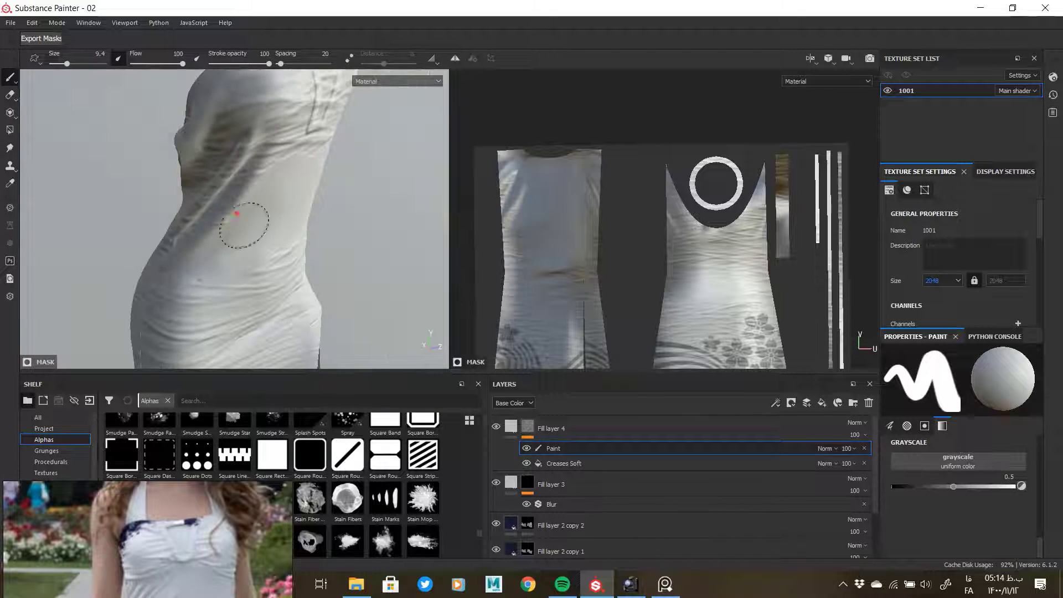
alt+middle_drag(263, 231, 258, 139)
mouse_move(238, 164)
mouse_down()
mouse_move(218, 258)
mouse_move(239, 243)
mouse_up()
mouse_move(275, 148)
alt+mouse_down()
mouse_move(332, 158)
mouse_move(323, 122)
alt+mouse_up()
alt+drag(278, 269, 242, 279)
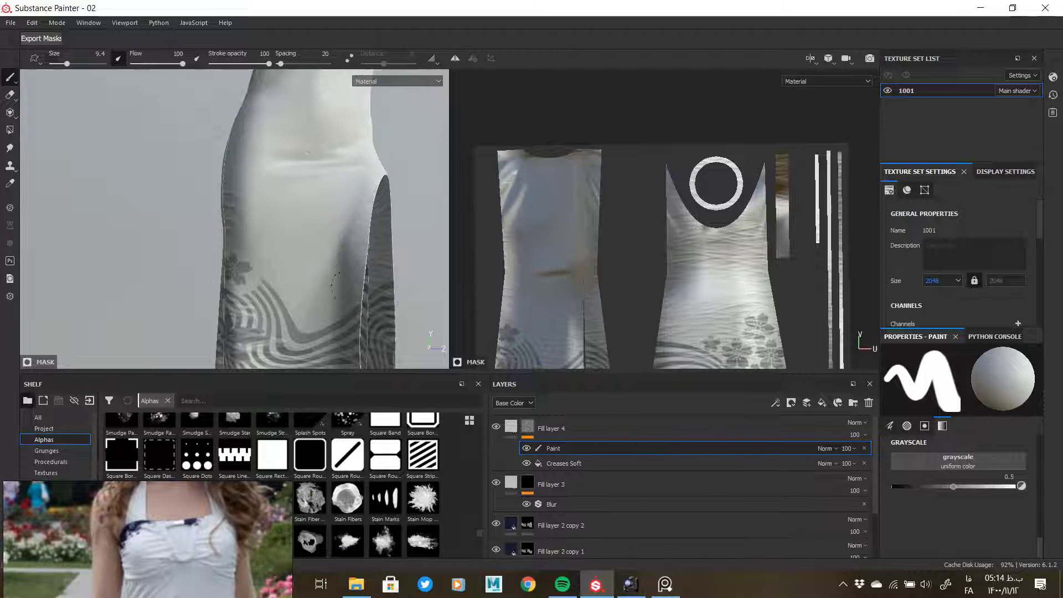
Step: Enlarge the brush to 100 and paint over all remaining creases across the dress pieces in the UV layout
alt+drag(335, 277, 290, 213)
alt+middle_drag(585, 305, 605, 244)
ctrl+right_drag(605, 245, 692, 245)
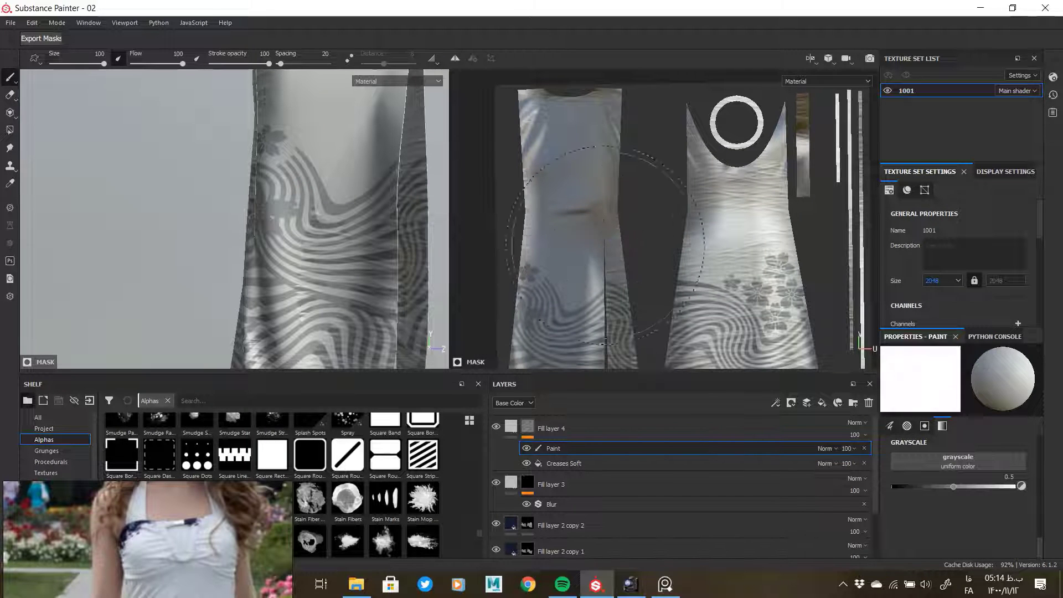
alt+middle_drag(851, 151, 751, 173)
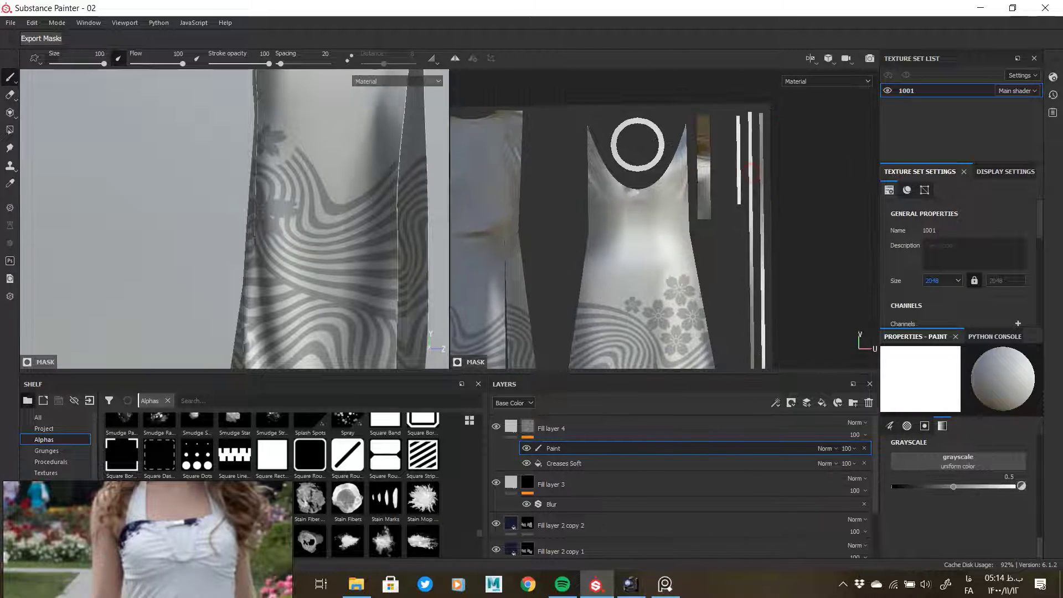
Step: Switch to the Eraser and set its size to 7.52 and stroke opacity to 51
alt+right_drag(318, 230, 133, 188)
mouse_move(310, 216)
alt+mouse_down()
mouse_move(270, 230)
mouse_move(288, 219)
mouse_move(261, 213)
mouse_move(309, 177)
mouse_move(308, 161)
mouse_move(420, 196)
alt+mouse_up()
alt+drag(235, 169, 241, 160)
alt+right_drag(242, 160, 240, 287)
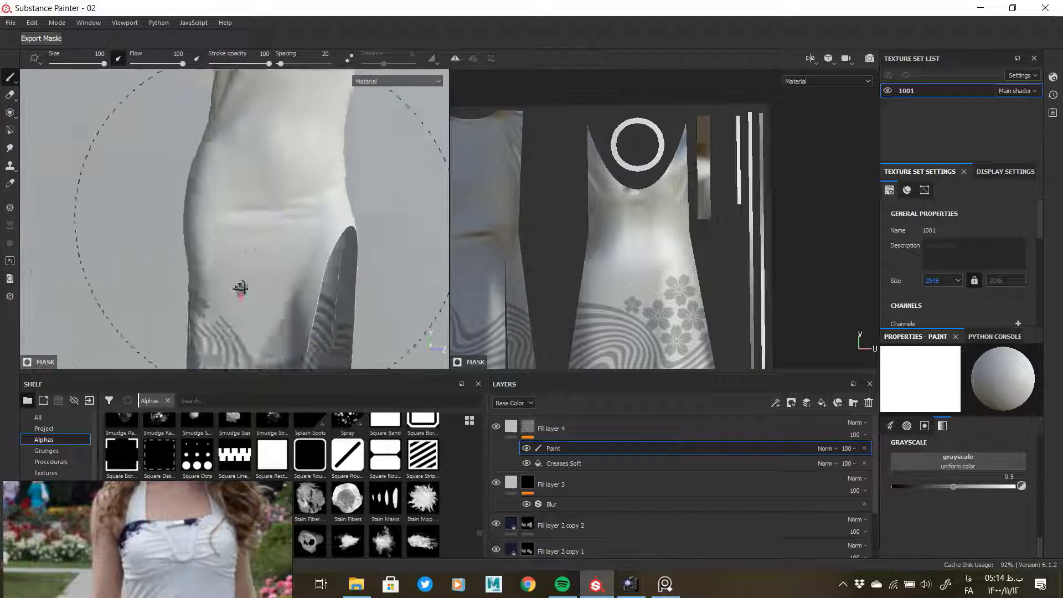
alt+middle_drag(240, 288, 238, 318)
alt+right_drag(238, 233, 243, 266)
ctrl+right_drag(243, 265, 211, 265)
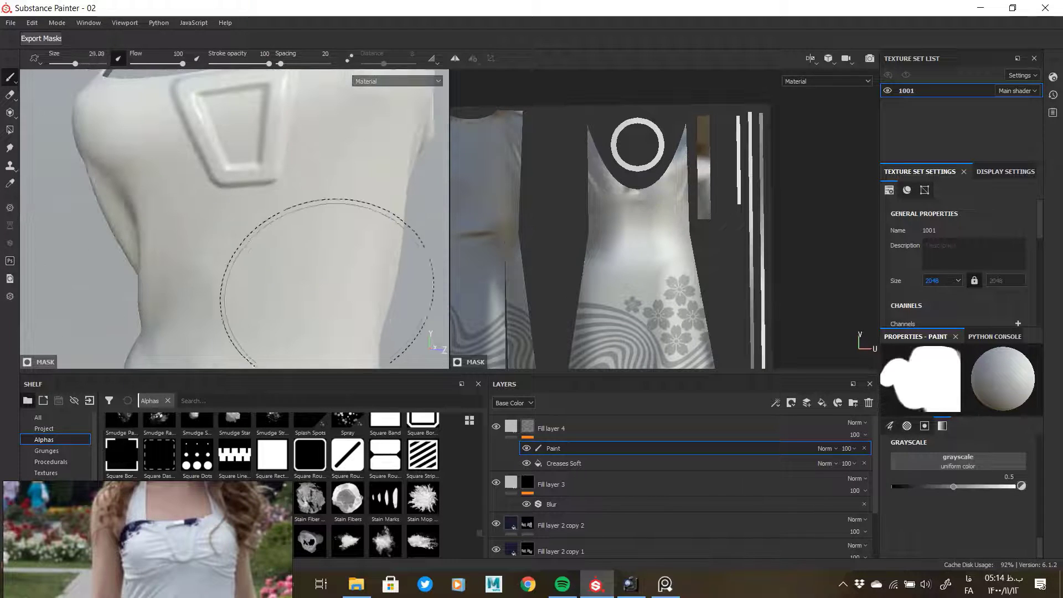
key(e)
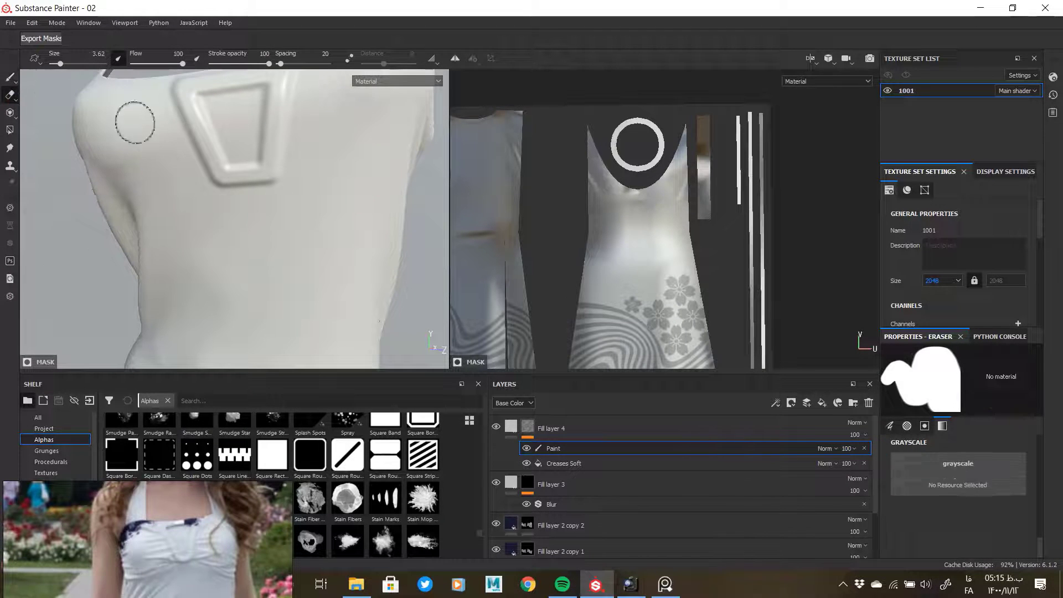
ctrl+right_drag(280, 209, 301, 209)
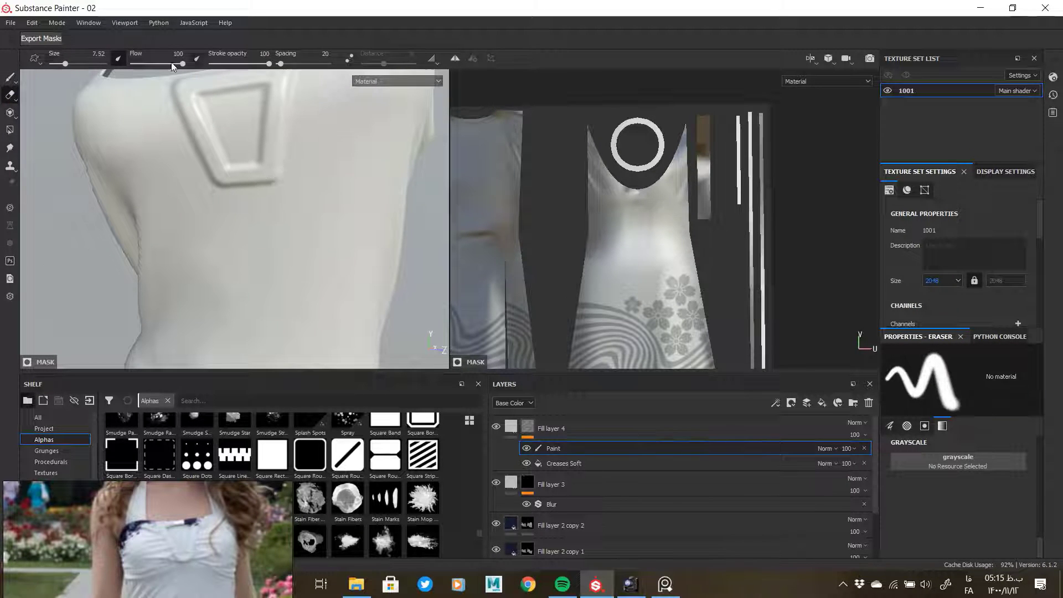
mouse_move(183, 63)
mouse_down()
mouse_move(160, 63)
mouse_move(184, 64)
mouse_up()
drag(269, 63, 241, 64)
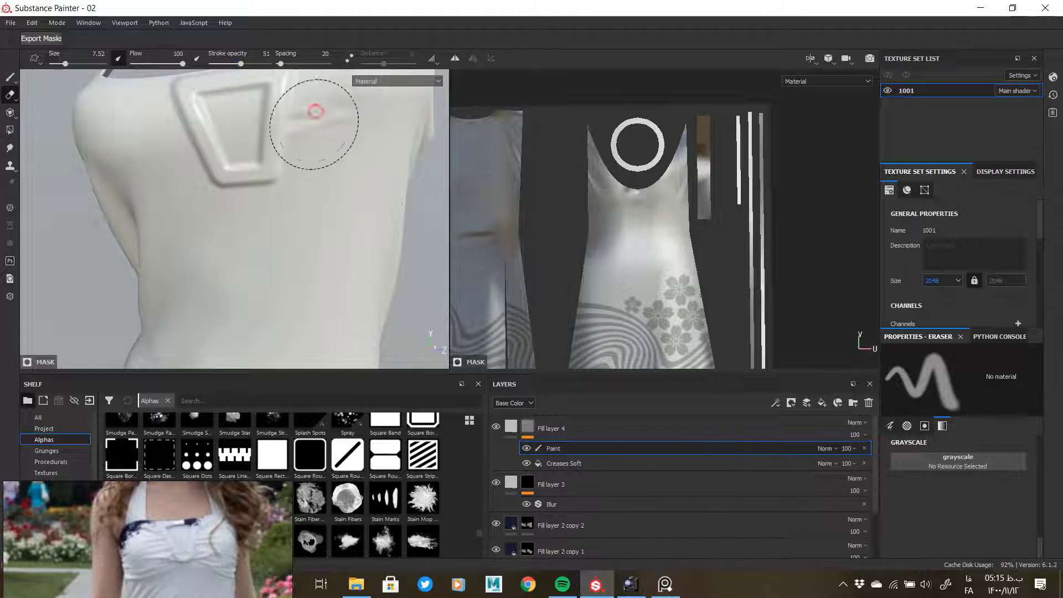
Step: Erase the gray paint beside the chest trapezoid to reveal creases across the bust, using sizes 4.34 to 8.9 and flow 36
alt+drag(306, 187, 292, 257)
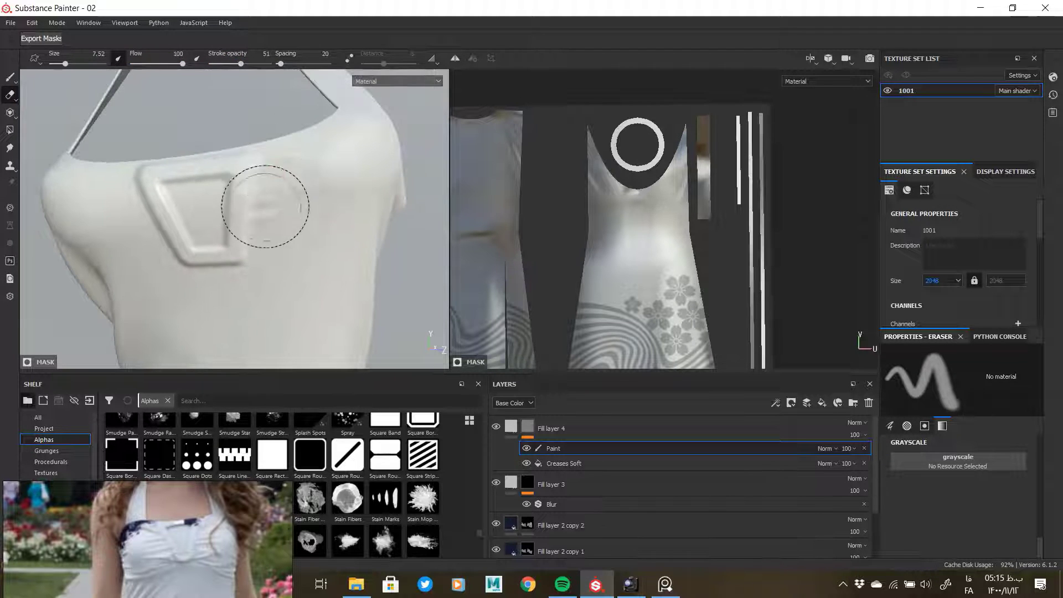
ctrl+right_drag(270, 174, 250, 211)
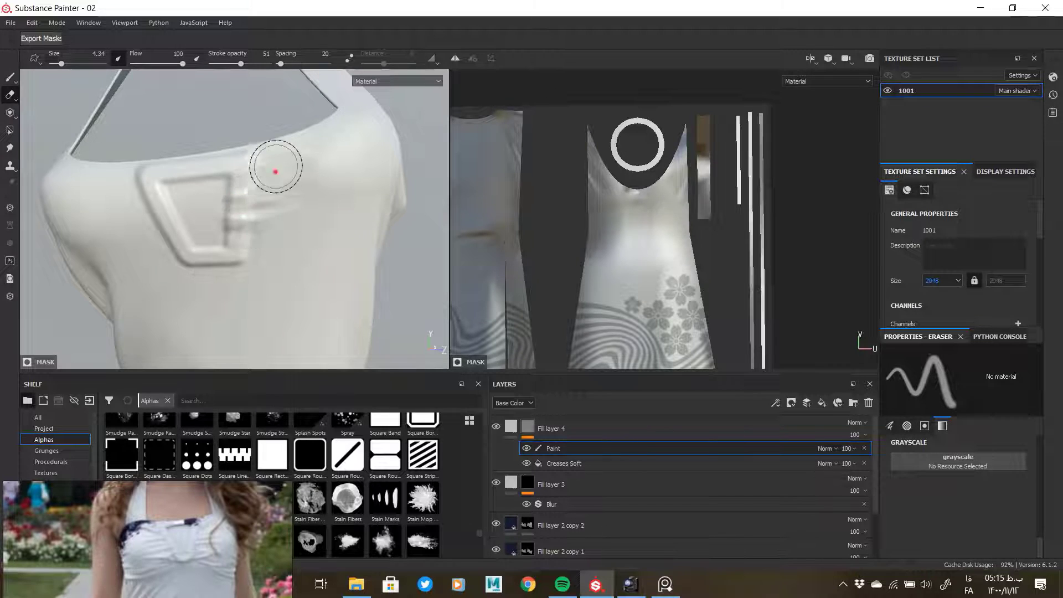
alt+drag(275, 171, 180, 201)
mouse_move(135, 199)
ctrl+right_down()
mouse_move(109, 213)
mouse_move(105, 177)
mouse_move(89, 238)
ctrl+right_up()
alt+drag(88, 238, 268, 250)
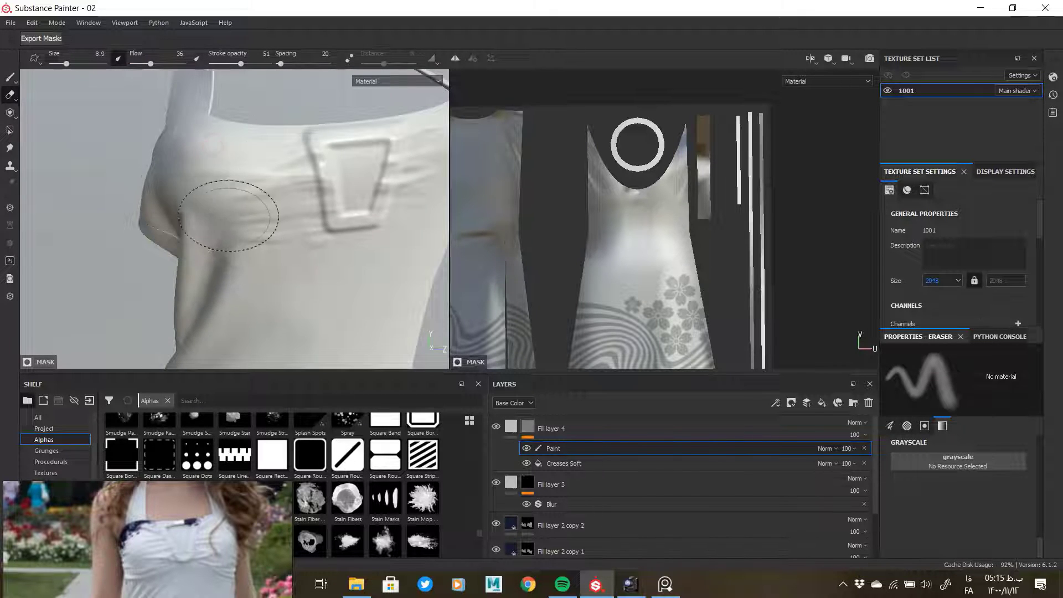
alt+drag(228, 216, 333, 291)
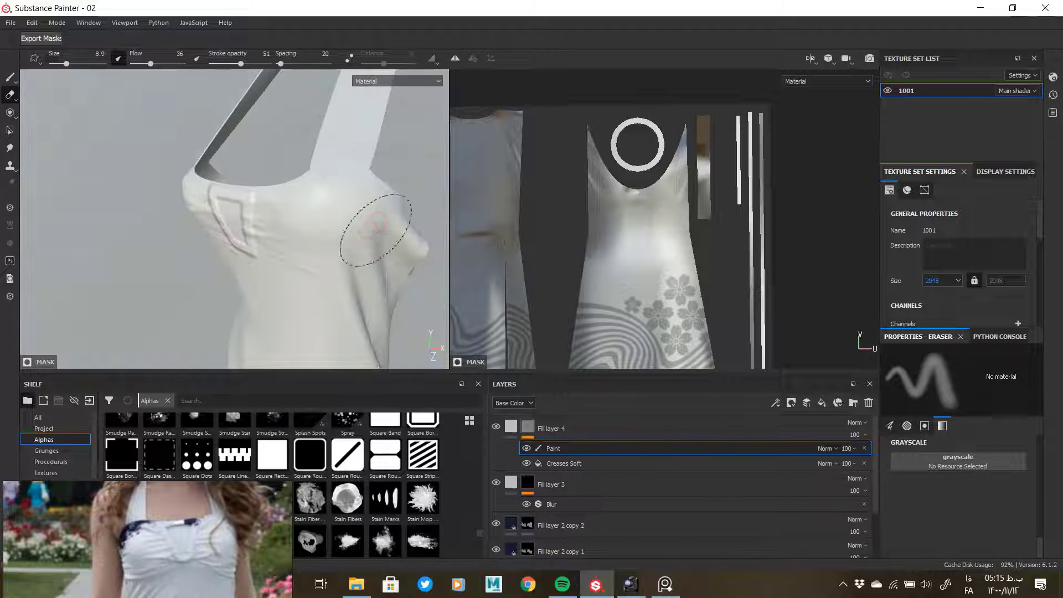
alt+drag(280, 237, 284, 184)
alt+drag(239, 143, 281, 226)
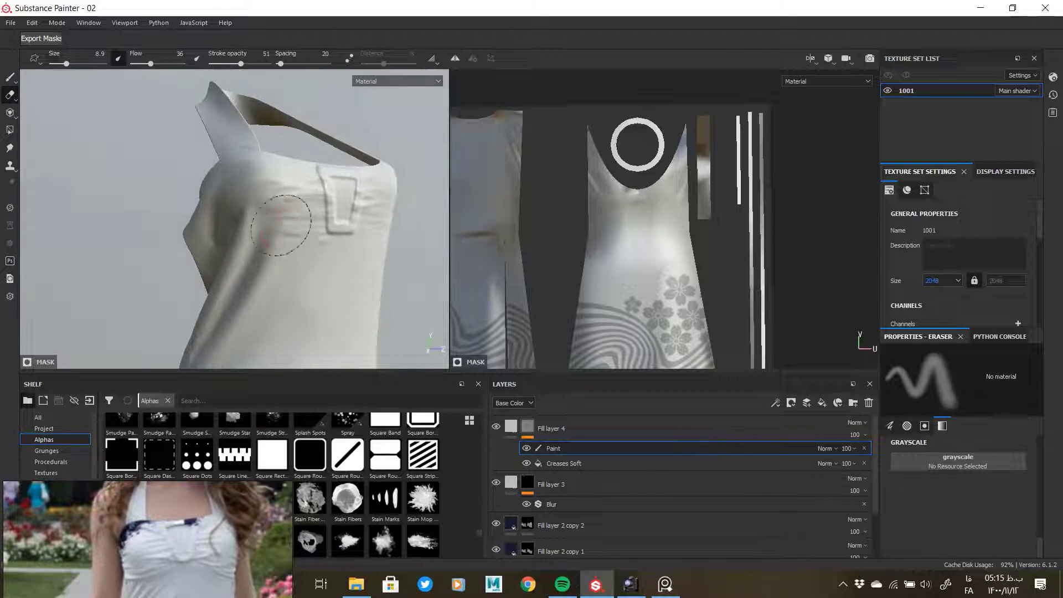
Step: Set the Creases Soft frequency to 83 and warping to 0.01
click(560, 463)
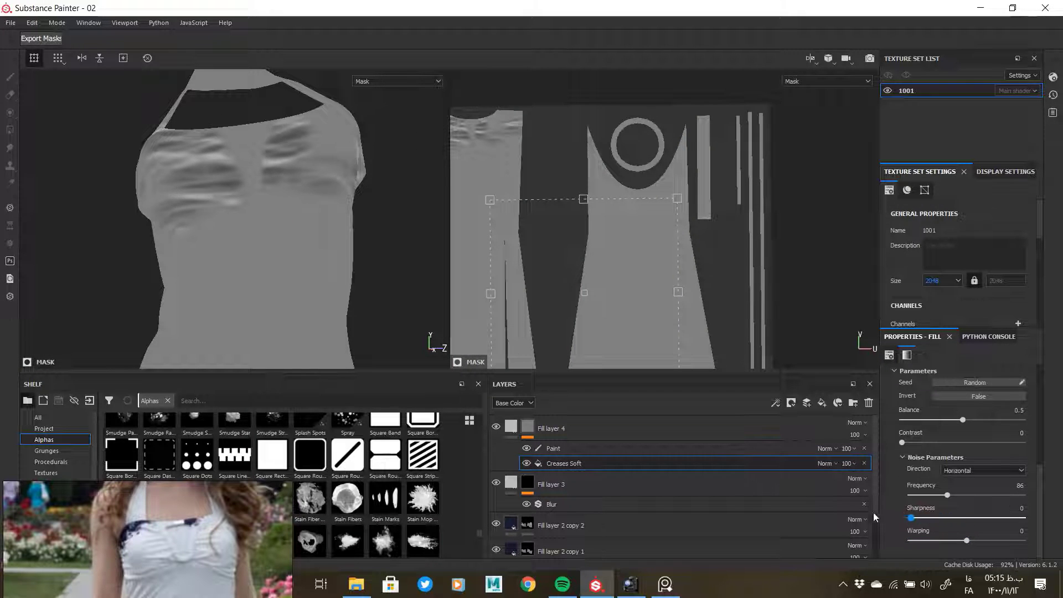
drag(948, 495, 945, 495)
mouse_move(966, 541)
mouse_down()
mouse_move(917, 544)
mouse_move(1024, 542)
mouse_move(970, 546)
mouse_up()
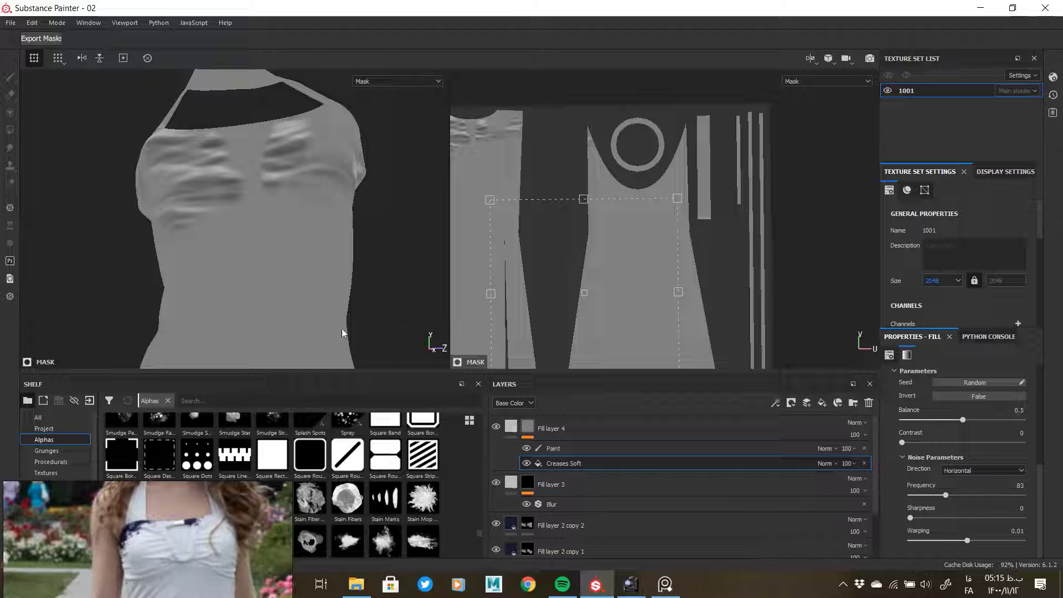
middle_drag(266, 240, 263, 274)
Step: Lower the eraser's stroke opacity to 25 and softly reveal more creases on both sides of the bust in the paint effect
click(553, 448)
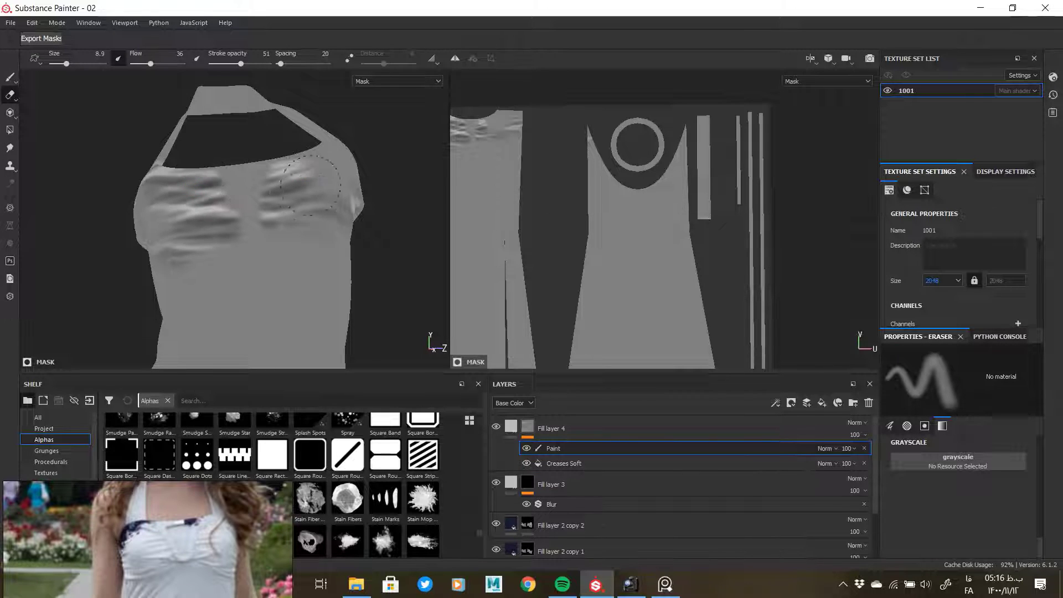
click(227, 64)
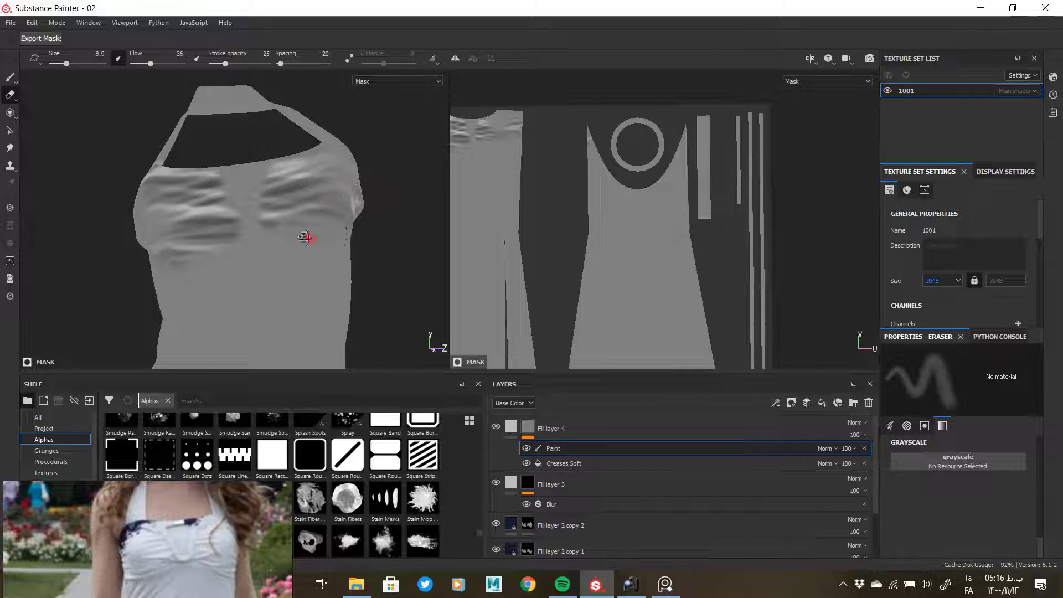
alt+drag(304, 238, 288, 229)
alt+drag(220, 225, 224, 254)
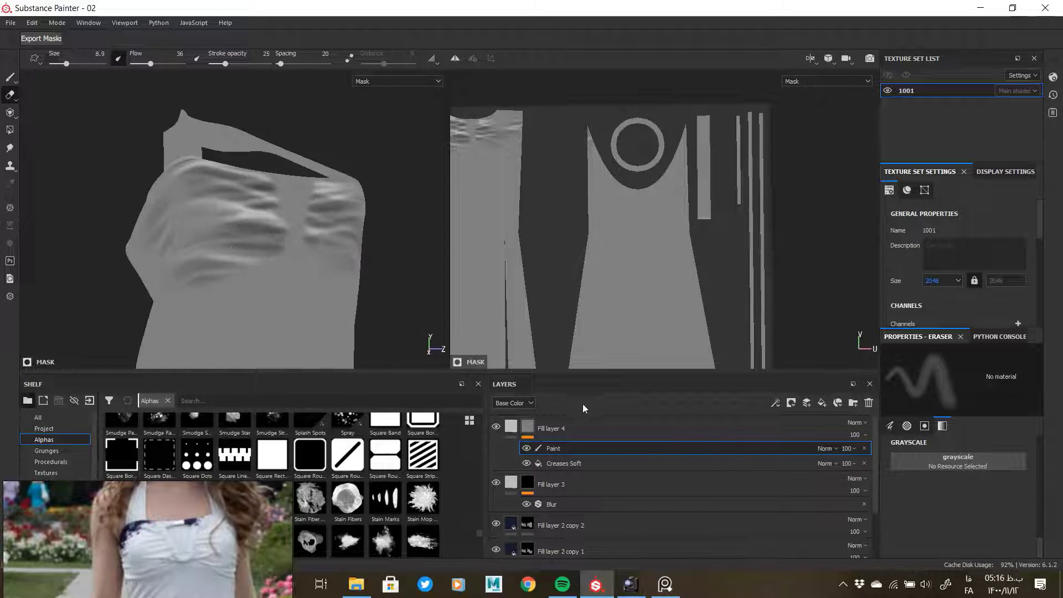
Step: Paint over the crease edges around the bust with a 10.49 brush at 34 stroke opacity to fade them out
key(1)
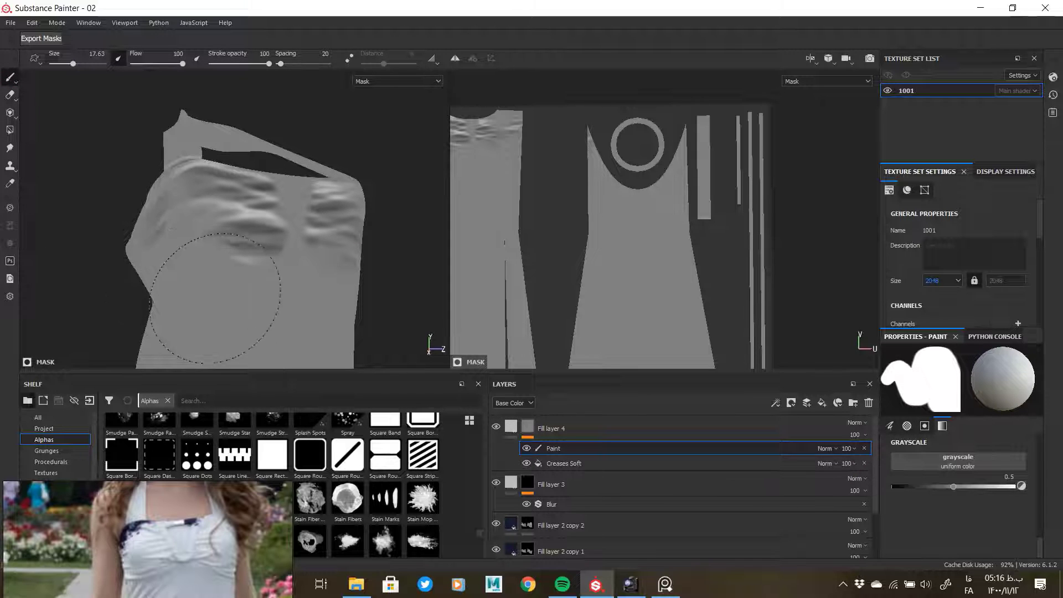
ctrl+right_drag(216, 298, 189, 298)
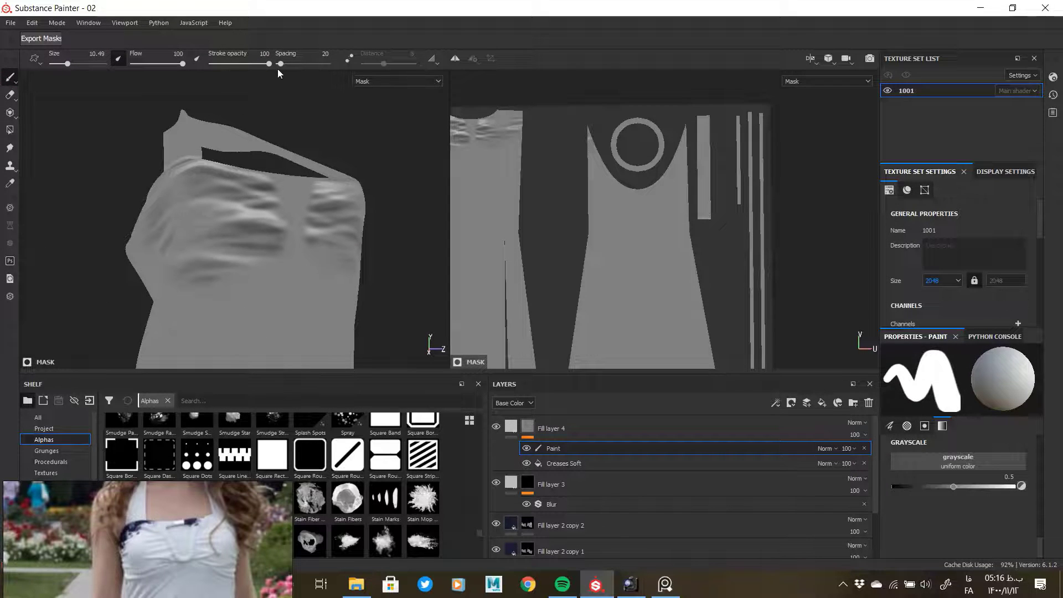
click(229, 64)
alt+drag(167, 280, 139, 145)
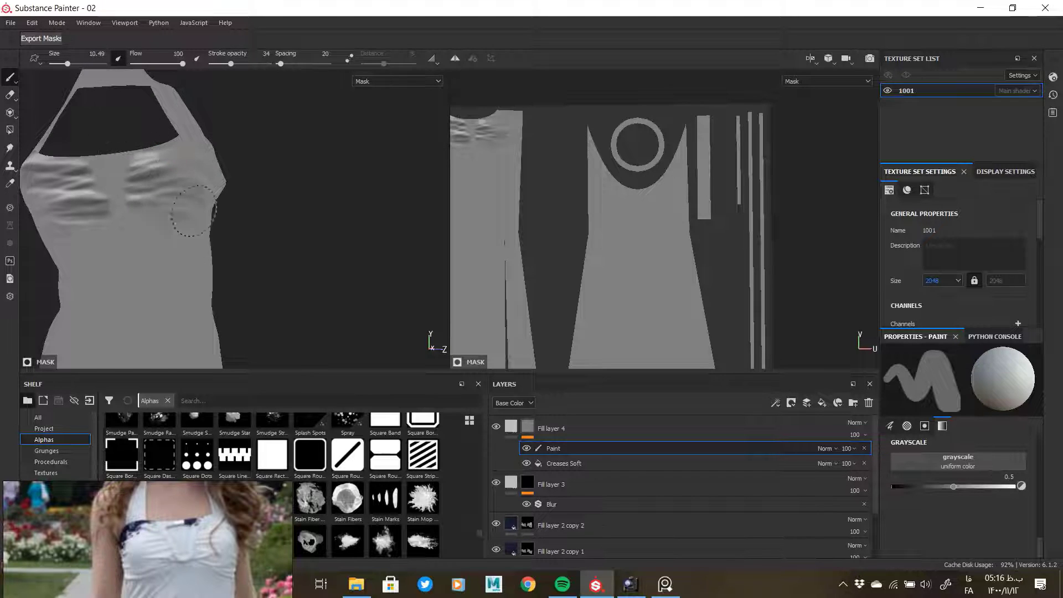
Step: Examine the bust creases from several angles in the mask and shaded views, comparing them with the reference photo
alt+drag(194, 211, 196, 238)
alt+drag(51, 142, 111, 164)
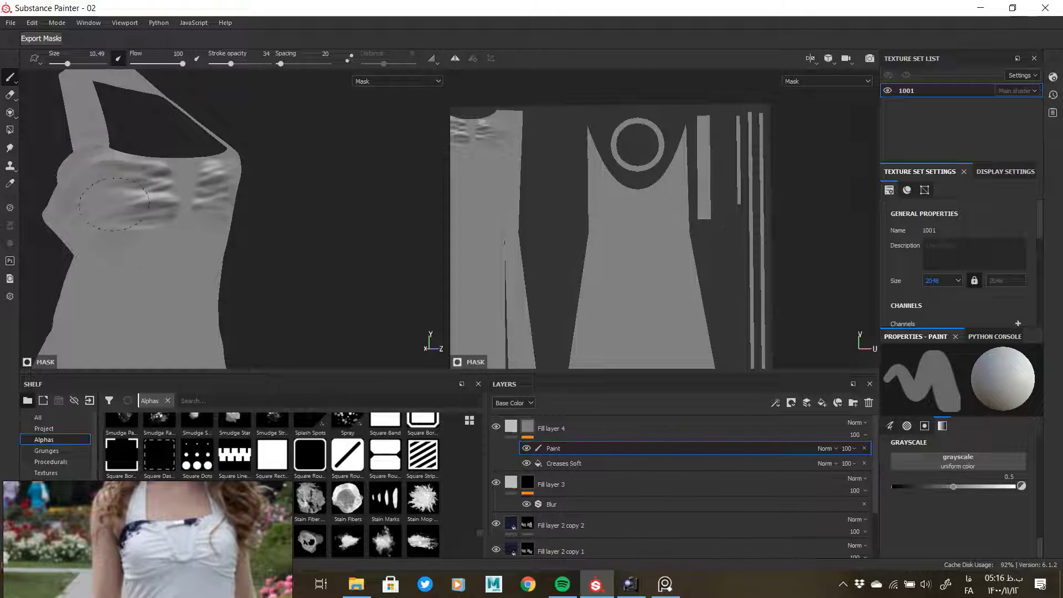
click(510, 426)
alt+drag(236, 266, 164, 263)
alt+right_drag(164, 263, 213, 281)
alt+middle_drag(213, 282, 214, 238)
alt+drag(215, 238, 207, 170)
scroll(207, 170, up, 3)
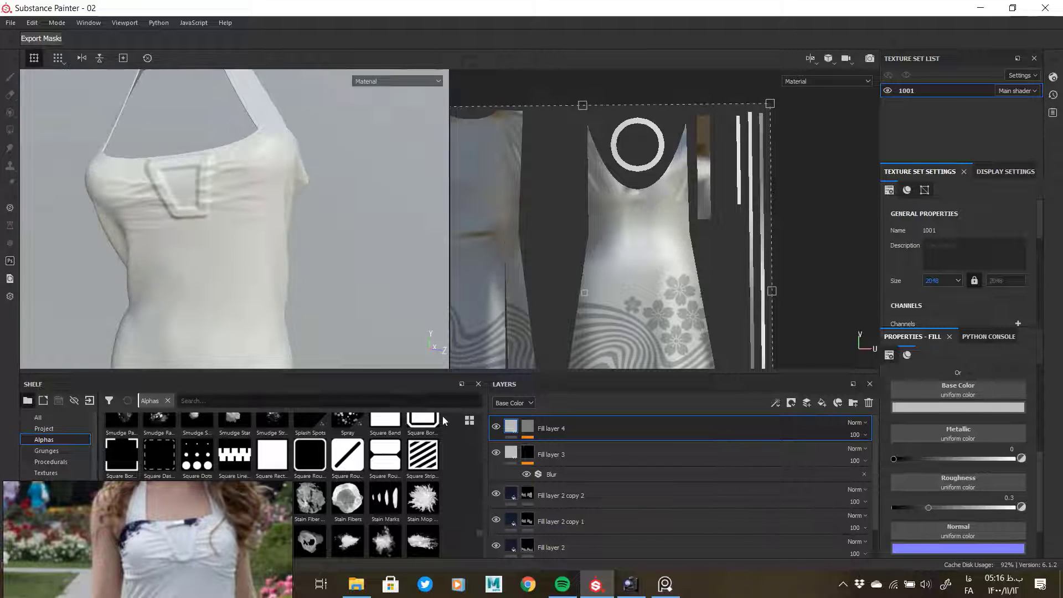
drag(212, 527, 195, 502)
click(205, 273)
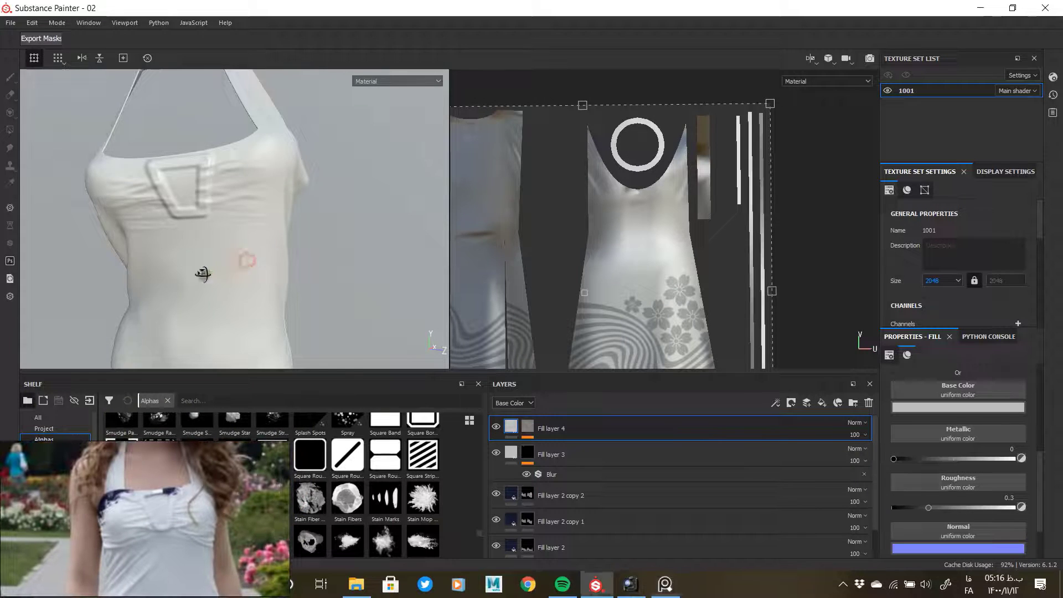
Step: Add a new fill layer at the top of the stack and set its metallic value to 1
alt+drag(205, 273, 212, 217)
alt+right_drag(212, 217, 138, 223)
alt+drag(139, 223, 311, 323)
alt+right_drag(312, 322, 299, 249)
click(822, 403)
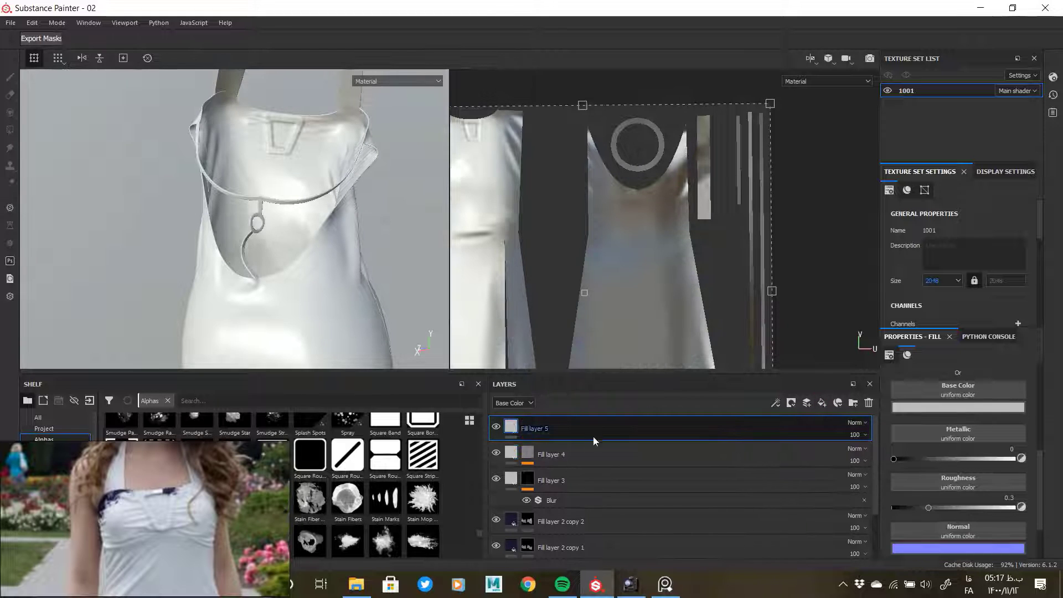
right_click(510, 427)
drag(894, 459, 1028, 460)
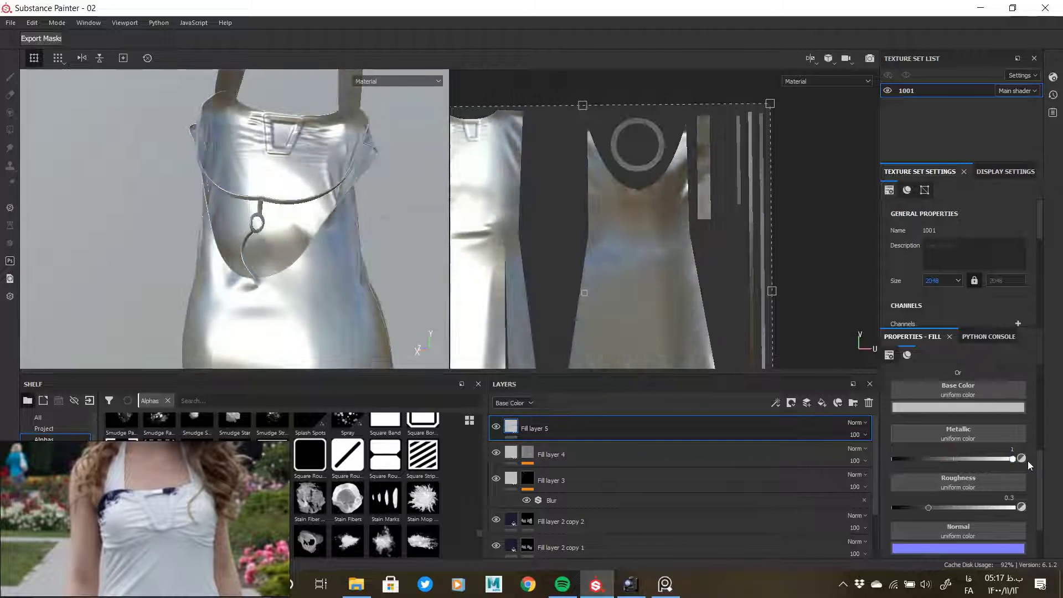
Step: Add a black mask to the metallic fill layer and reveal only the ring at the dress back with Polygon Fill
right_click(518, 428)
click(564, 270)
alt+right_drag(273, 228, 277, 347)
alt+middle_drag(277, 347, 255, 271)
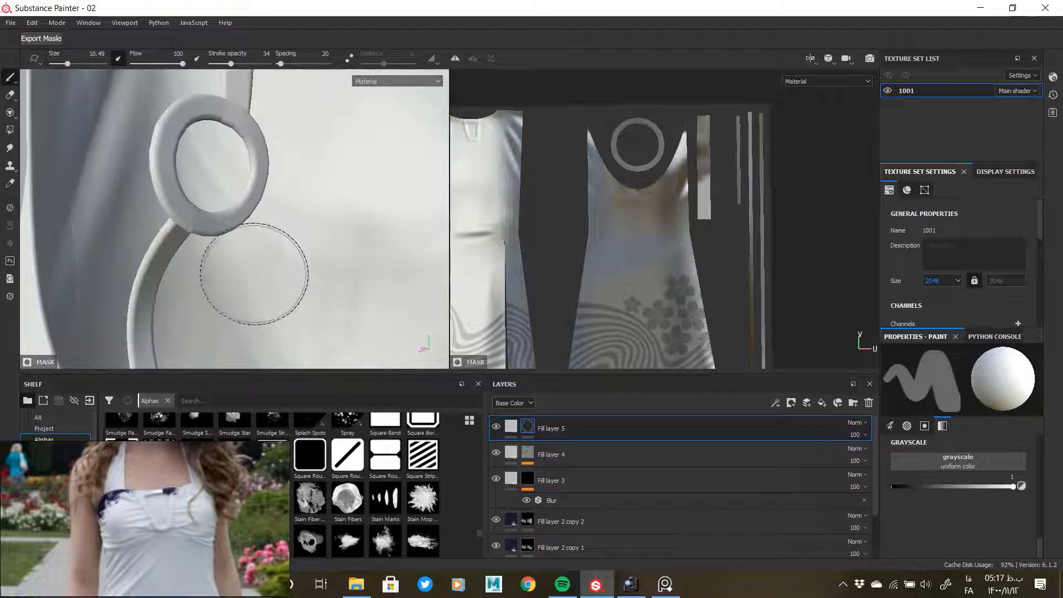
click(10, 131)
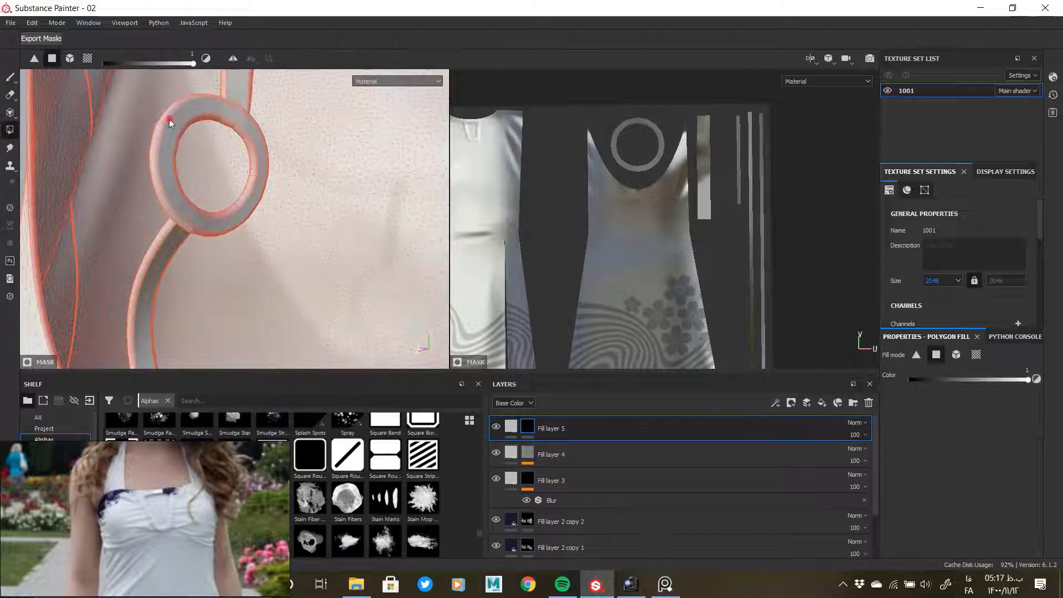
click(249, 143)
Step: Set the metallic ring layer's roughness to 0.1614
click(511, 427)
scroll(230, 299, up, 3)
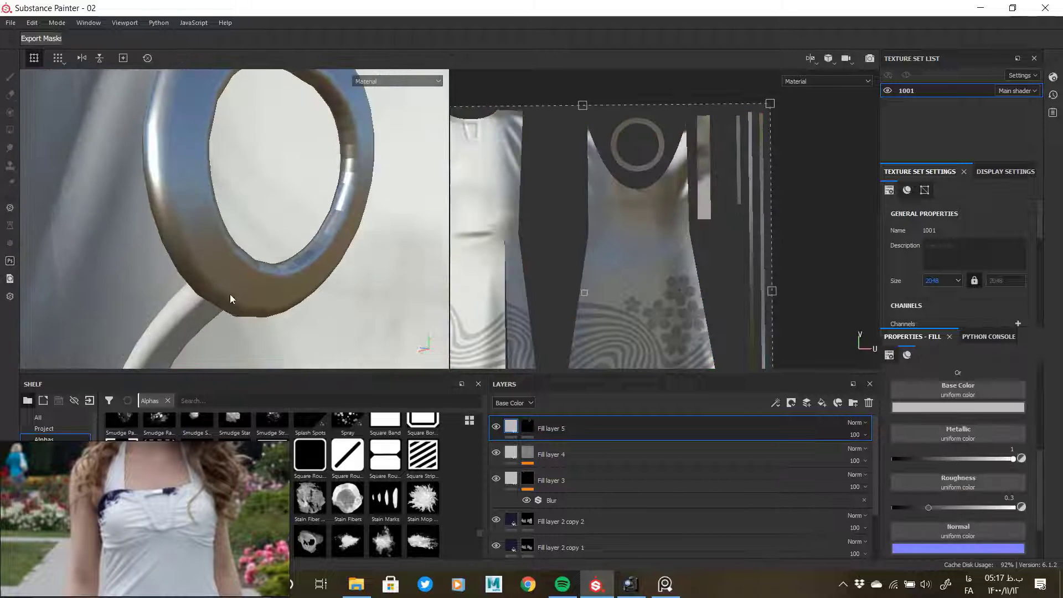
scroll(230, 299, up, 2)
alt+right_drag(288, 268, 83, 224)
alt+drag(221, 225, 390, 244)
alt+drag(304, 256, 286, 222)
Step: Turn off the color, metal, rough and nrm channels on Fill layer 4, keeping only height
click(496, 453)
click(496, 453)
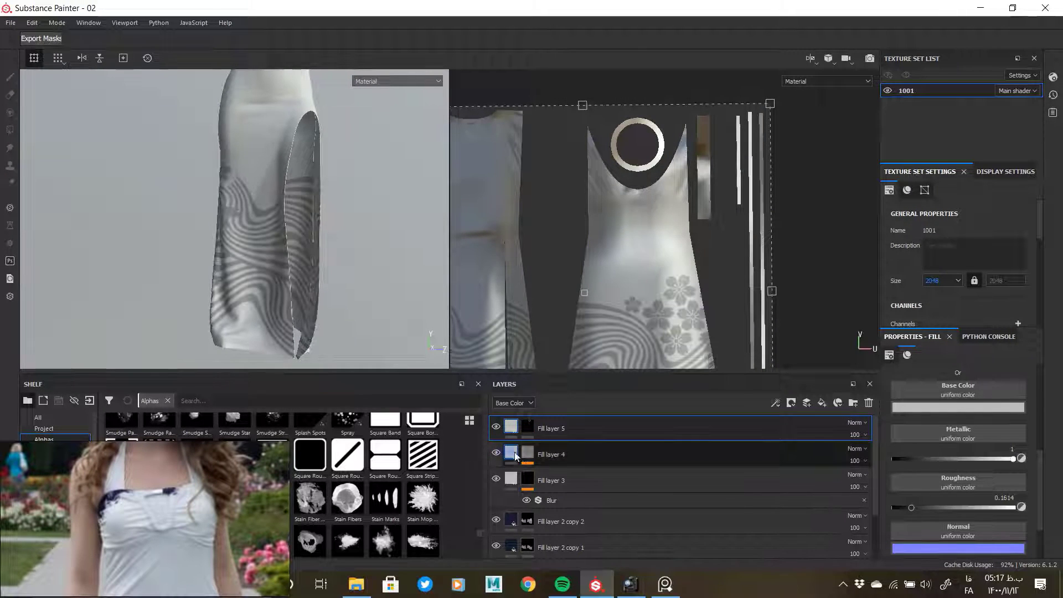
alt+click(527, 453)
alt+middle_drag(299, 192, 301, 382)
click(511, 454)
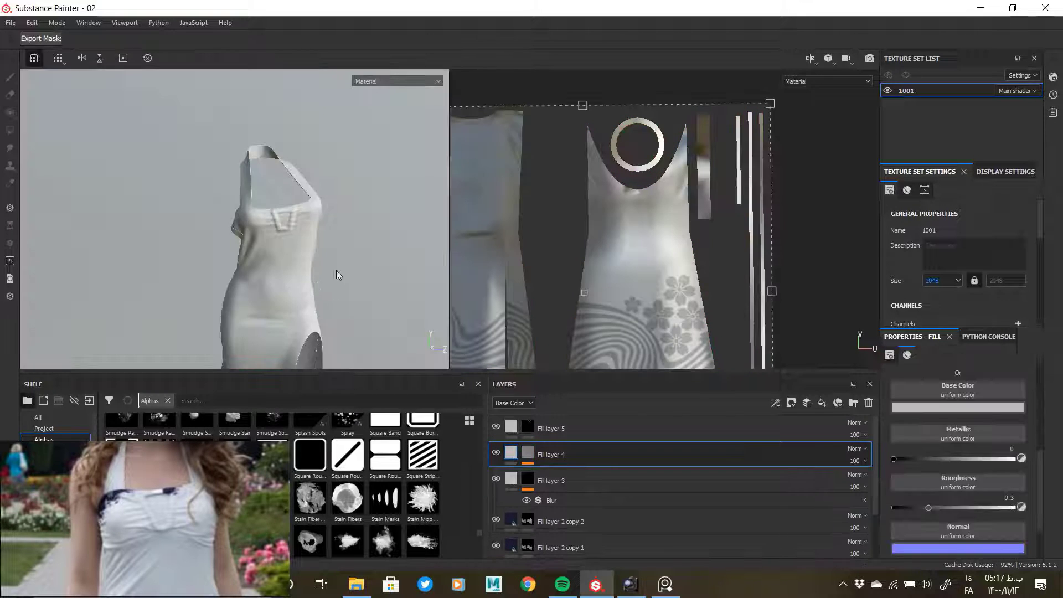
scroll(925, 465, down, 3)
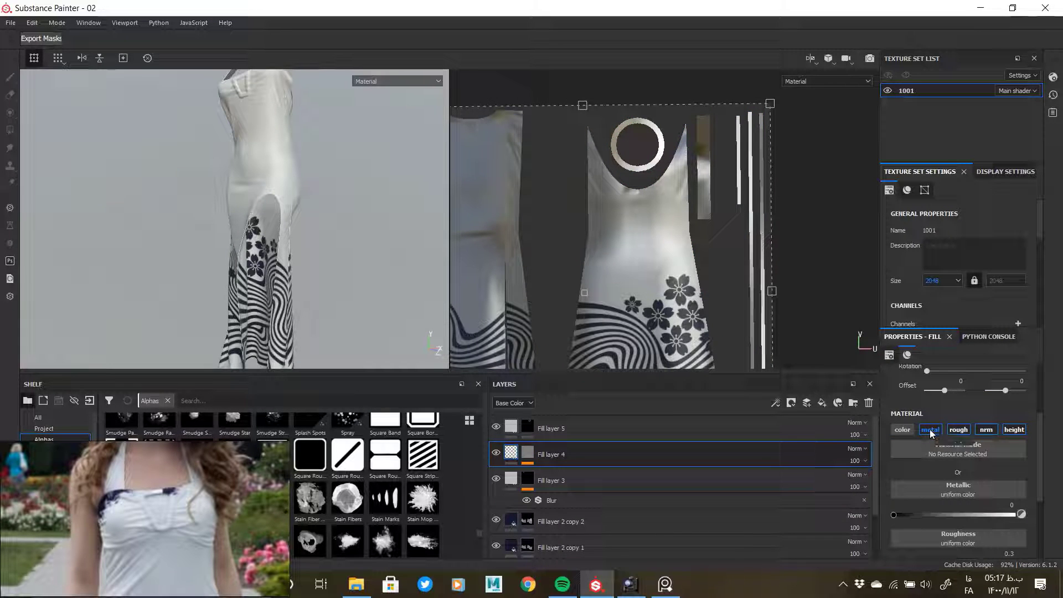
alt+drag(358, 211, 454, 360)
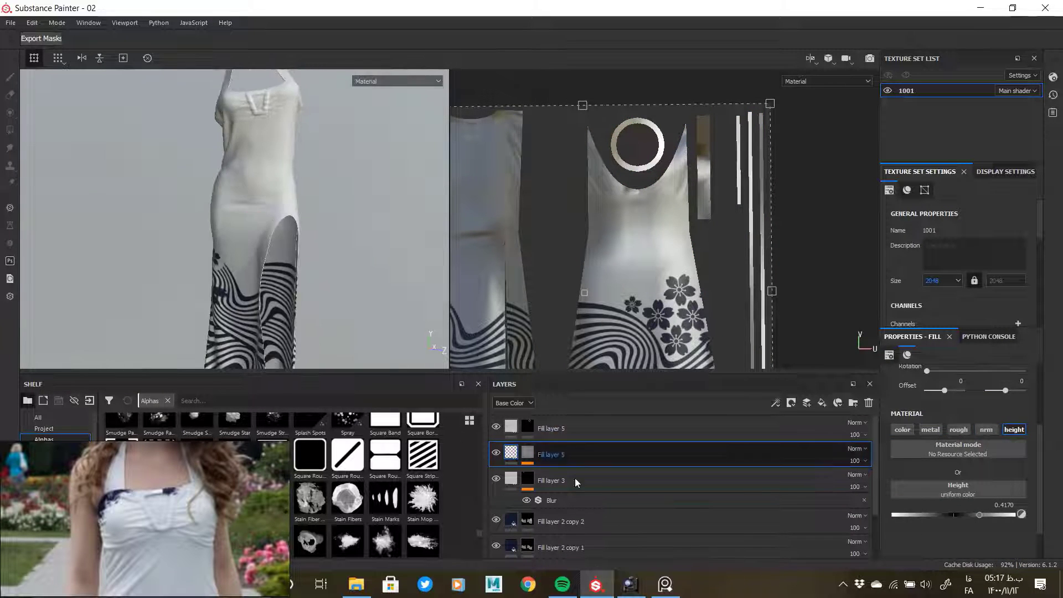
Step: Check what Fill layer 3 contributes to the chest by toggling its visibility
click(527, 480)
click(508, 480)
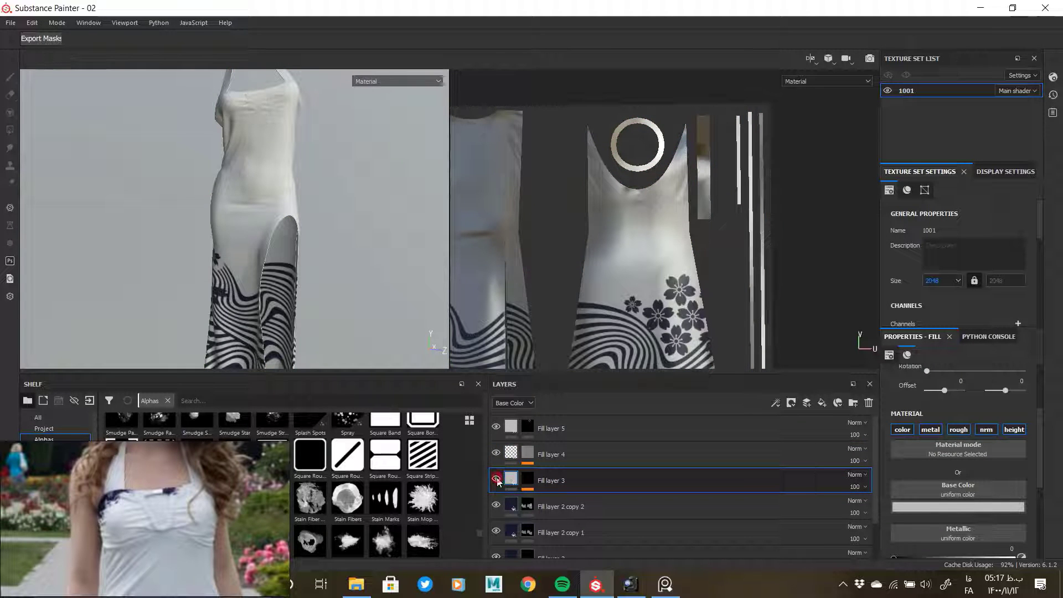
alt+middle_drag(283, 111, 313, 230)
alt+right_drag(313, 230, 83, 213)
Step: Try projecting the fds stripe pattern onto the chest edge in the mask of Fill layer 2 copy 2
click(527, 507)
alt+middle_drag(271, 355, 270, 229)
click(9, 113)
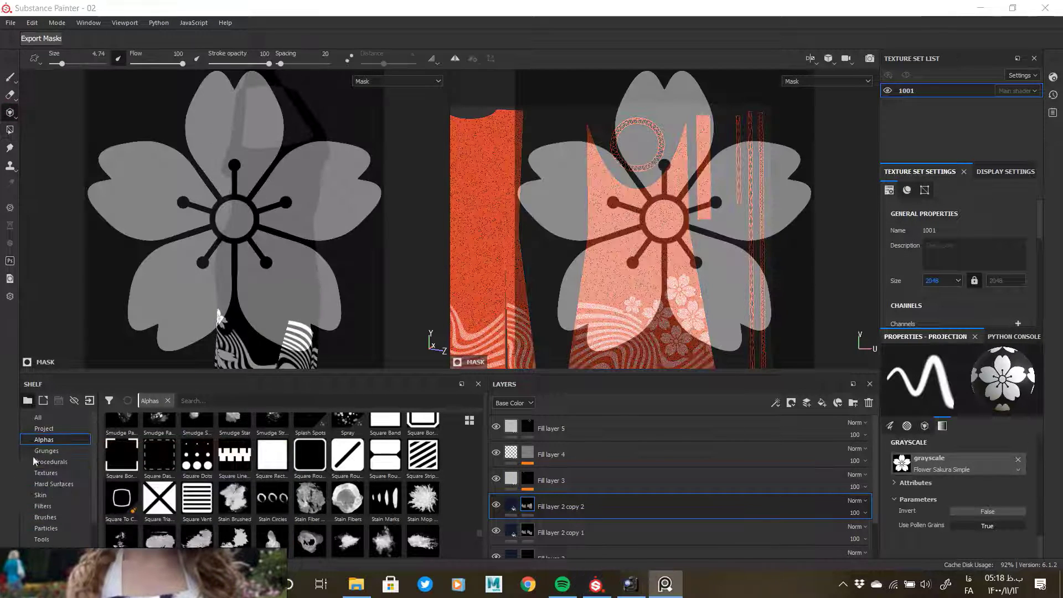
click(44, 428)
drag(943, 462, 941, 464)
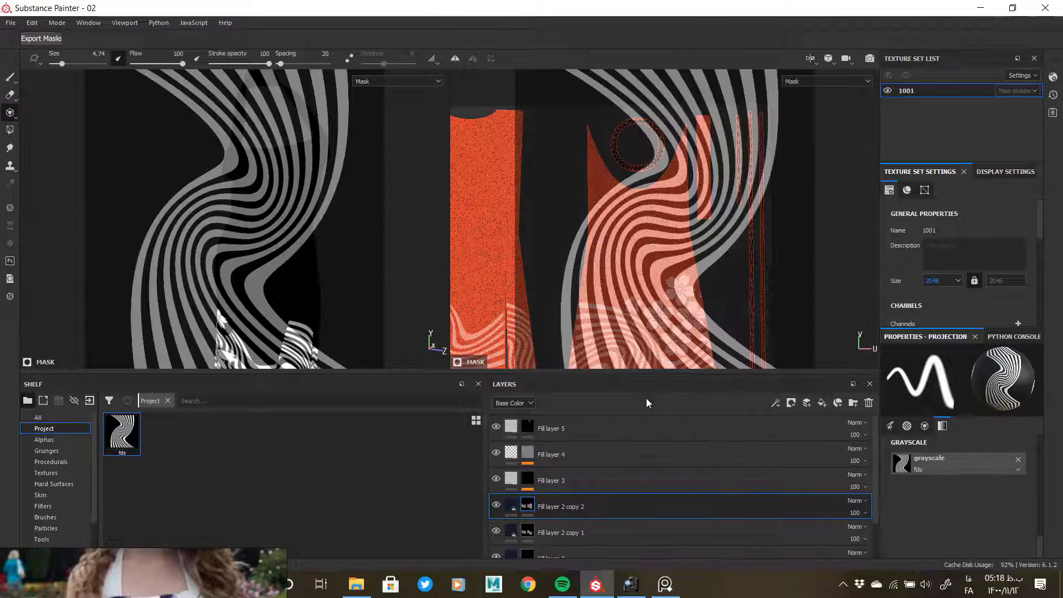
alt+right_drag(665, 220, 748, 279)
mouse_move(696, 317)
mouse_down()
mouse_move(702, 229)
mouse_move(693, 282)
mouse_up()
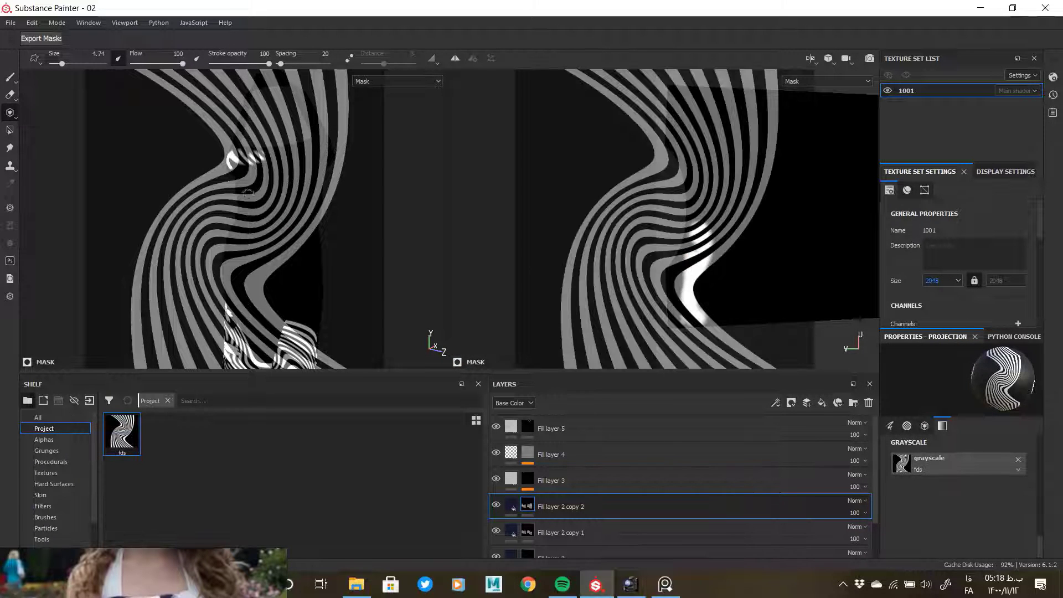
Step: Check the projected stripes on the dress and undo the stroke
alt+drag(248, 222, 268, 217)
alt+right_drag(233, 255, 268, 294)
mouse_move(268, 294)
alt+mouse_down()
mouse_move(275, 273)
mouse_move(358, 239)
alt+mouse_up()
key(ctrl+z)
Step: Try projecting the fds stripes across the chest area of the UV view with a 9.68 brush and view the shaded dress
alt+middle_drag(714, 241, 742, 202)
alt+right_drag(742, 203, 759, 280)
alt+middle_drag(750, 281, 764, 322)
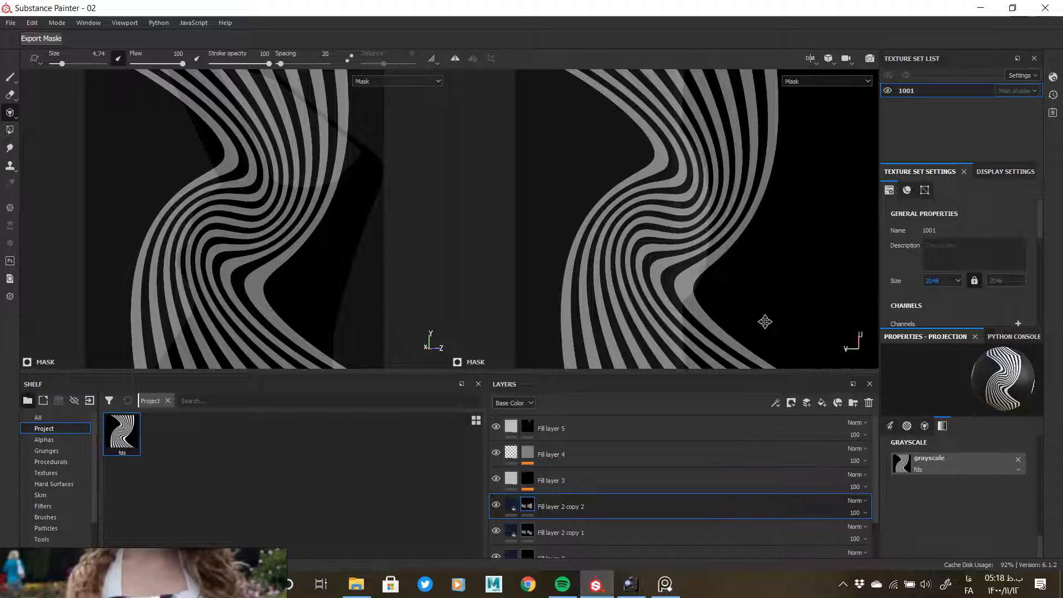
ctrl+right_drag(729, 347, 742, 349)
mouse_move(731, 357)
mouse_down()
mouse_move(704, 359)
mouse_move(731, 277)
mouse_move(670, 80)
mouse_up()
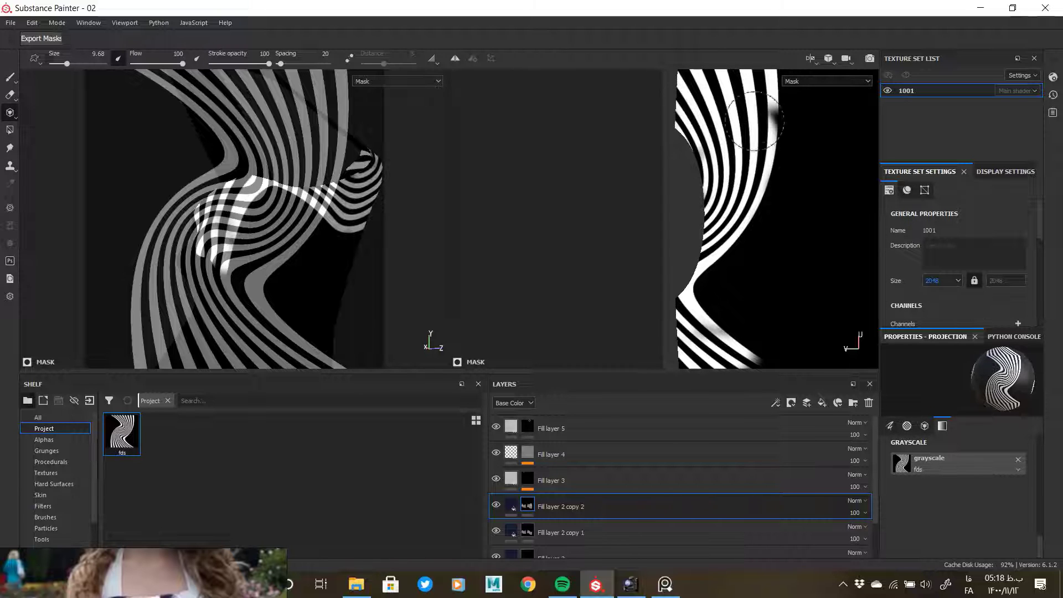
drag(682, 115, 680, 123)
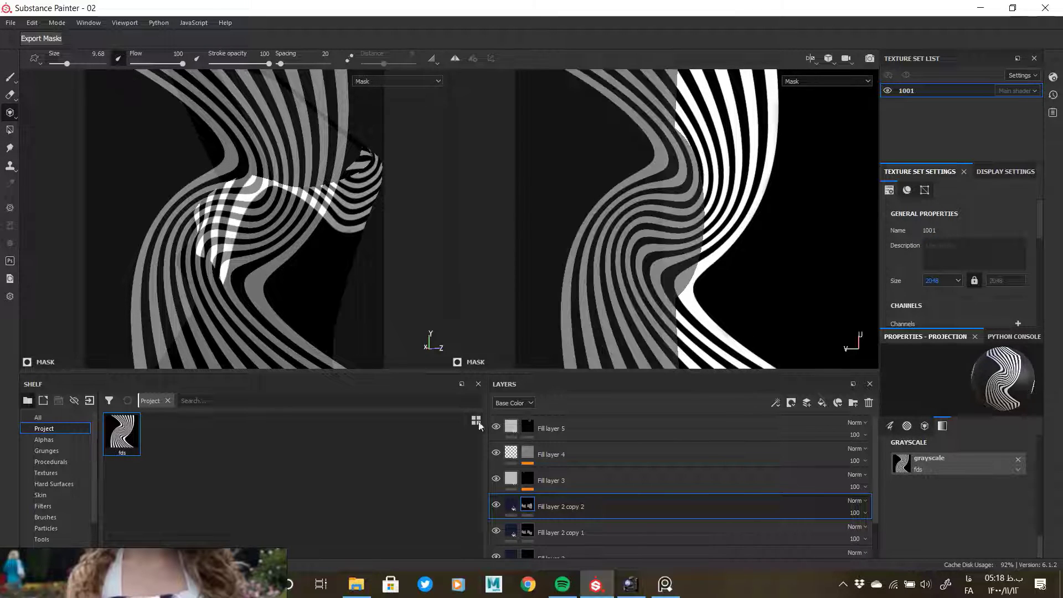
click(511, 505)
mouse_move(299, 280)
alt+mouse_down()
mouse_move(261, 244)
mouse_move(224, 235)
mouse_move(278, 228)
mouse_move(341, 246)
mouse_move(288, 290)
mouse_move(251, 250)
mouse_move(197, 253)
mouse_move(350, 369)
alt+mouse_up()
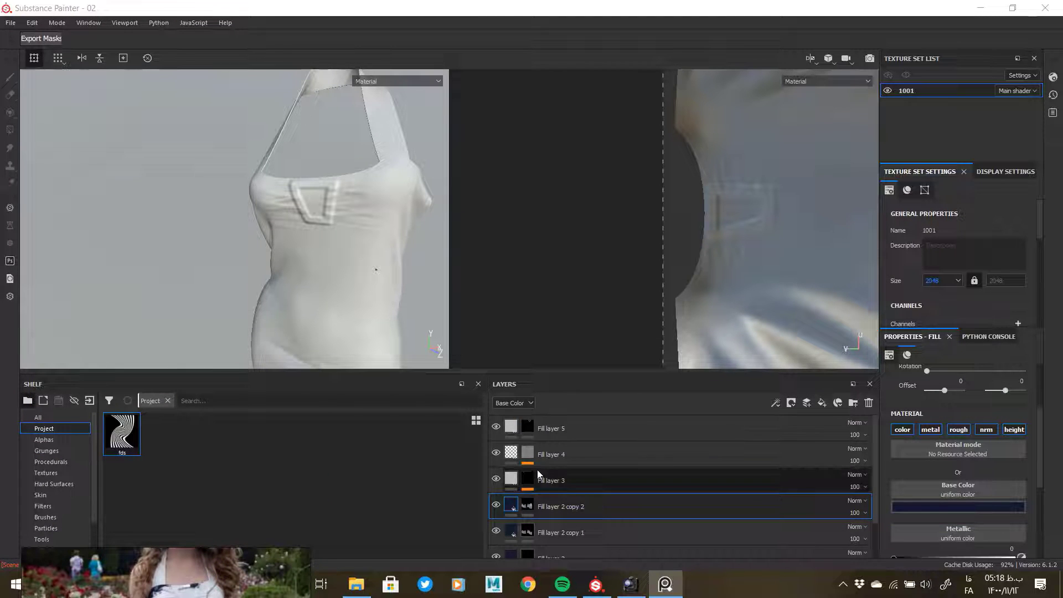
Step: Delete the metallic ring layer, Fill layer 5
click(548, 427)
scroll(354, 258, down, 3)
alt+drag(326, 258, 332, 233)
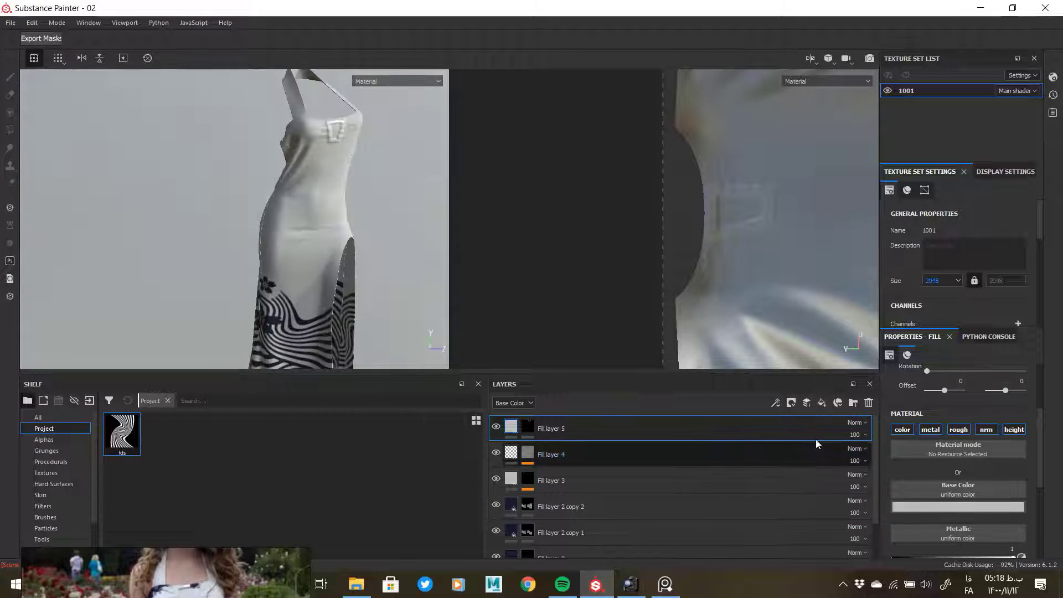
click(868, 403)
Step: Add a new fill layer on top and set the texture set size to 4096
mouse_move(227, 249)
alt+mouse_down()
mouse_move(272, 254)
mouse_move(243, 249)
alt+mouse_up()
alt+right_drag(305, 203, 325, 319)
scroll(281, 160, up, 5)
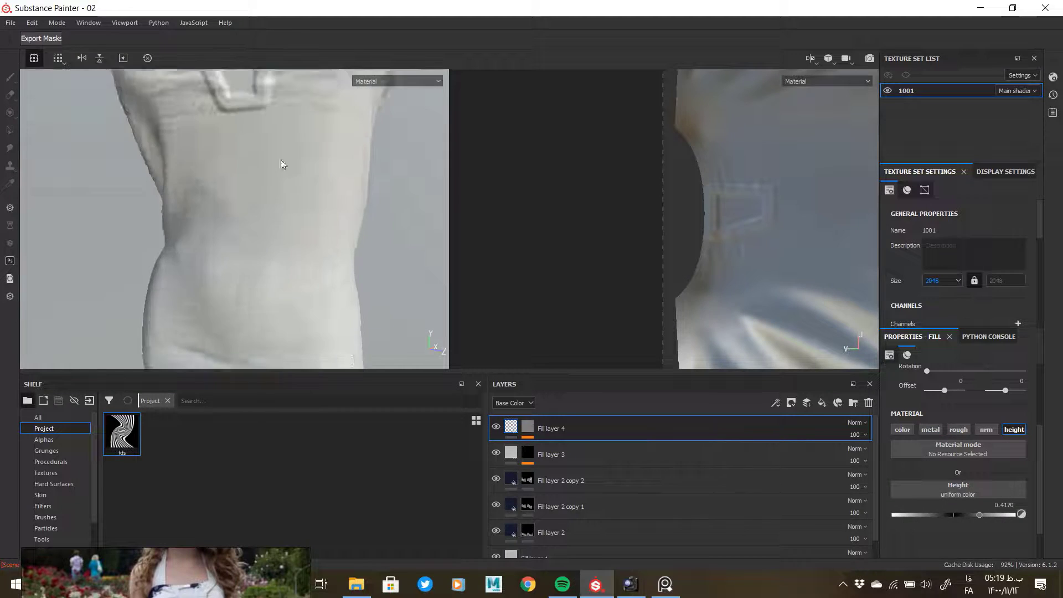
click(822, 402)
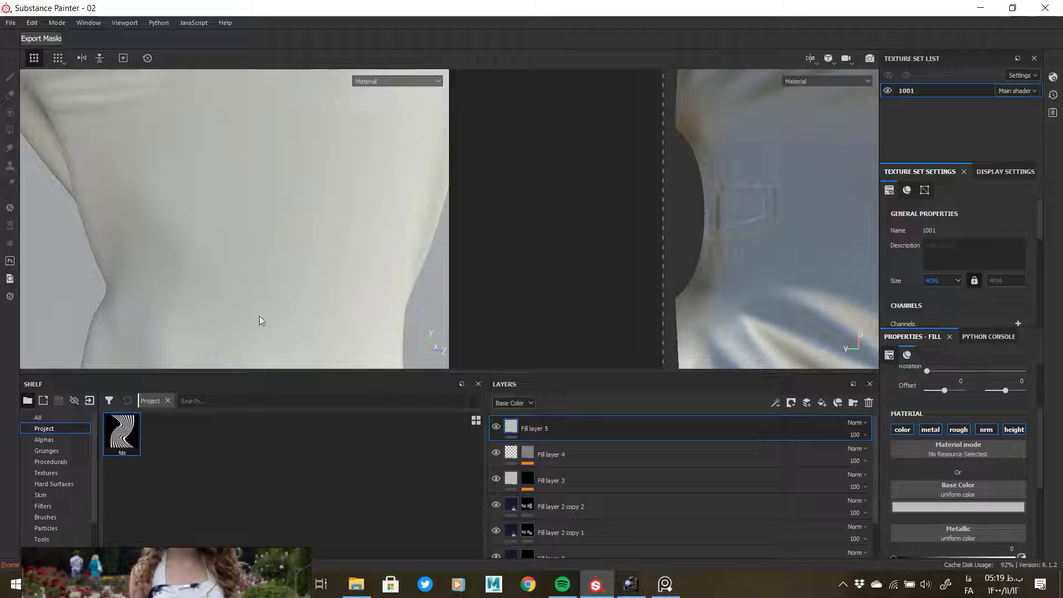
alt+right_drag(252, 245, 310, 310)
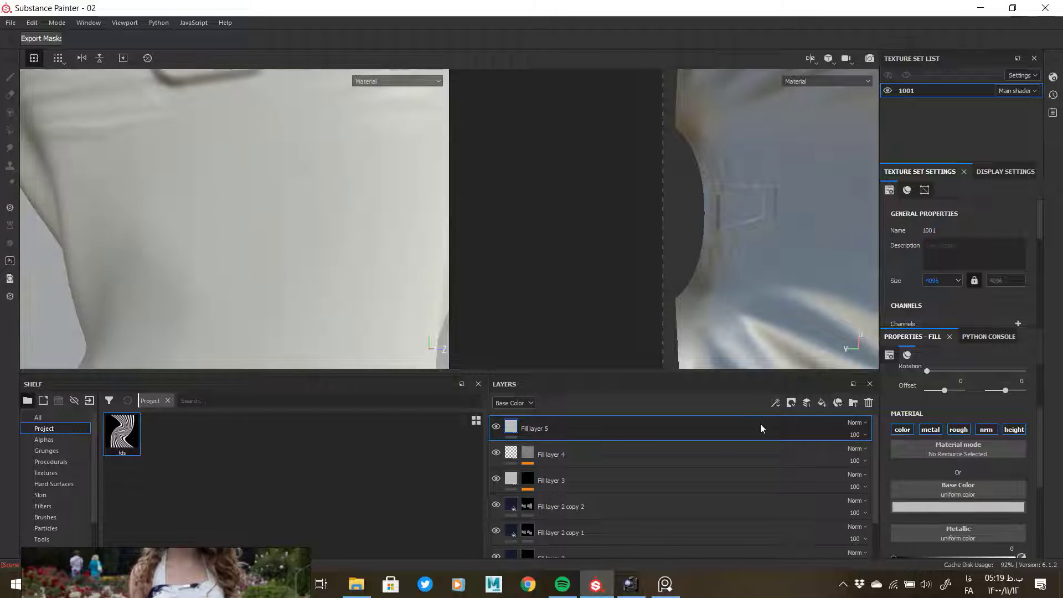
Step: Give the new Fill layer 5 a black mask and add a fill to it using the Weave 2 procedural
right_click(514, 426)
click(562, 97)
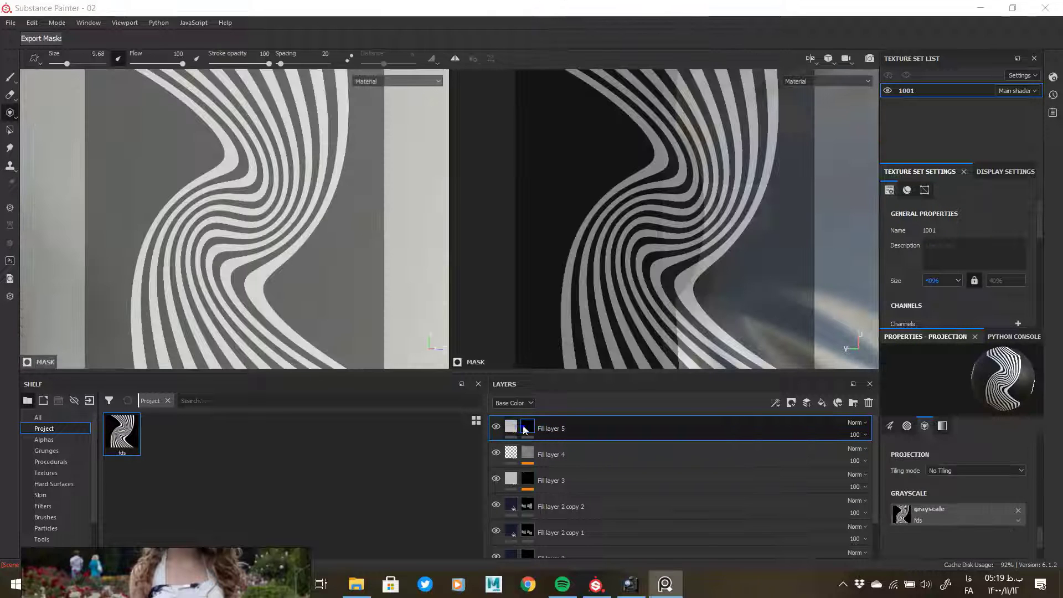
right_click(527, 427)
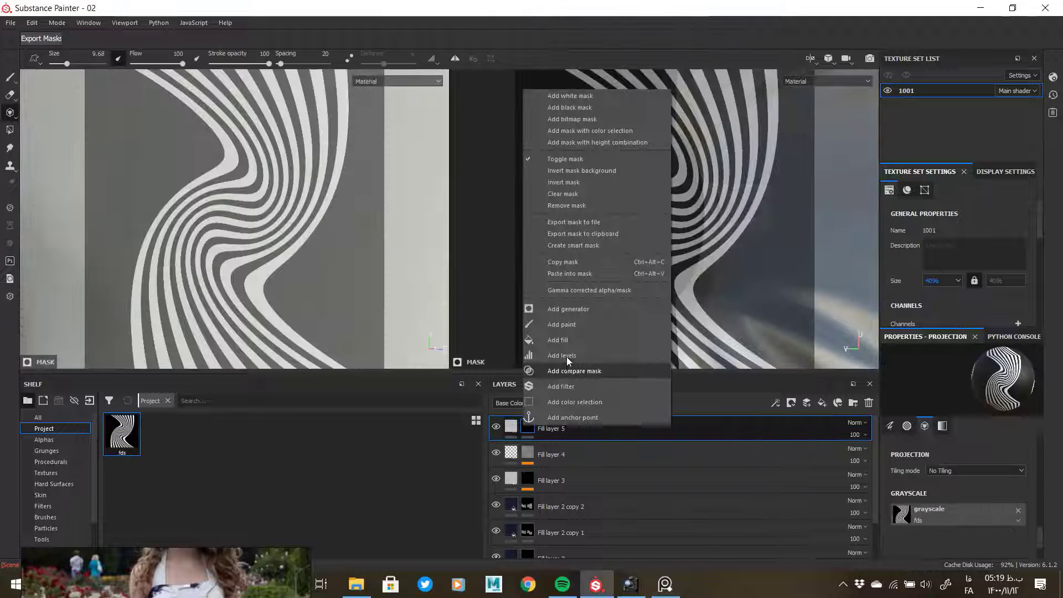
click(558, 339)
click(960, 487)
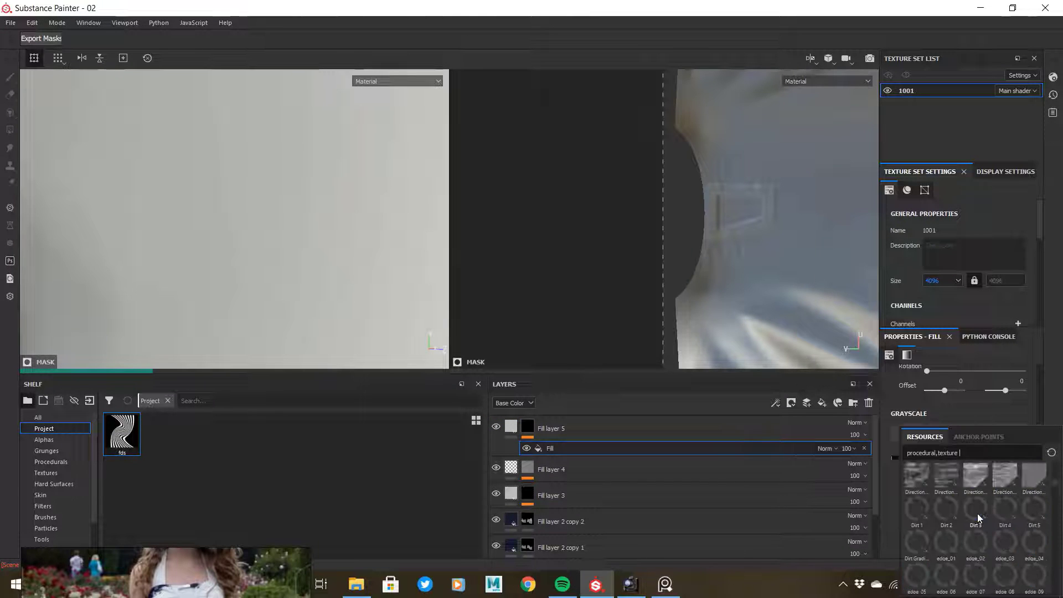
scroll(977, 519, down, 3)
drag(1054, 487, 1054, 595)
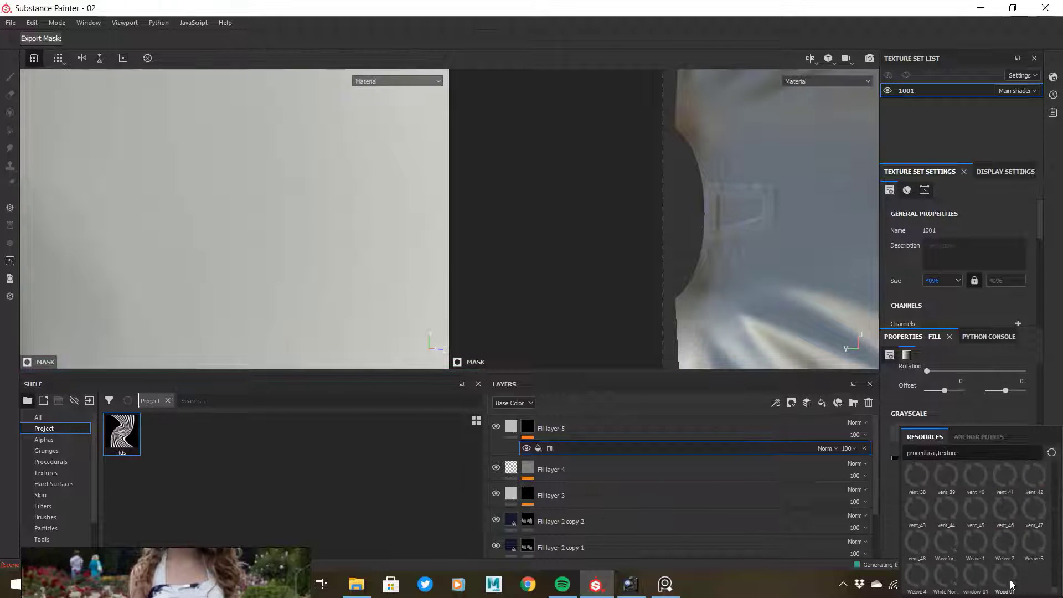
click(1003, 545)
Step: Raise the Weave 2 pattern tiling and set its UV scale to 4, checking the weave density in the mask view
scroll(906, 525, down, 2)
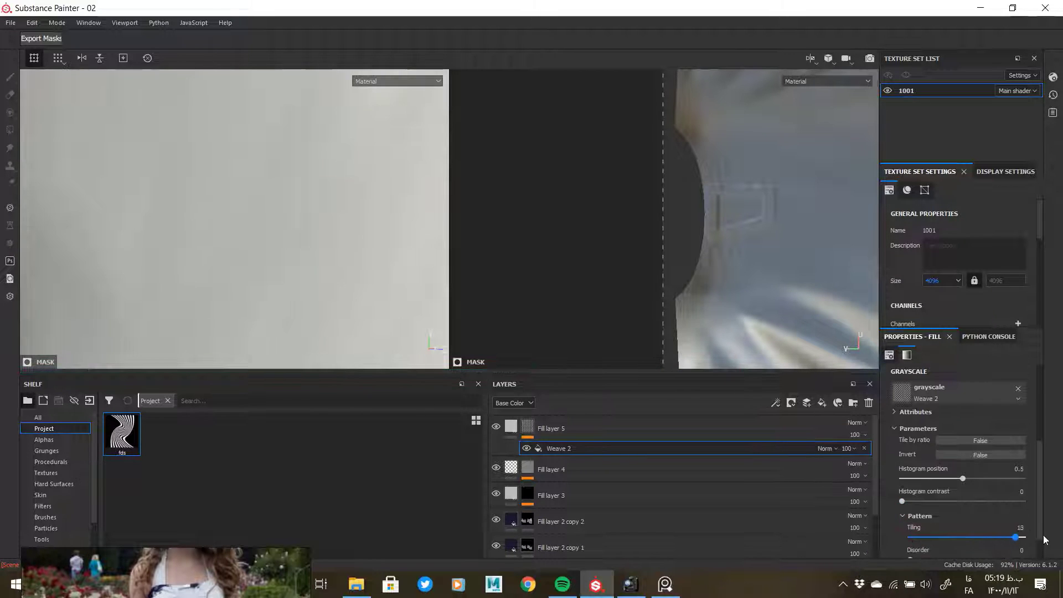
scroll(939, 515, up, 5)
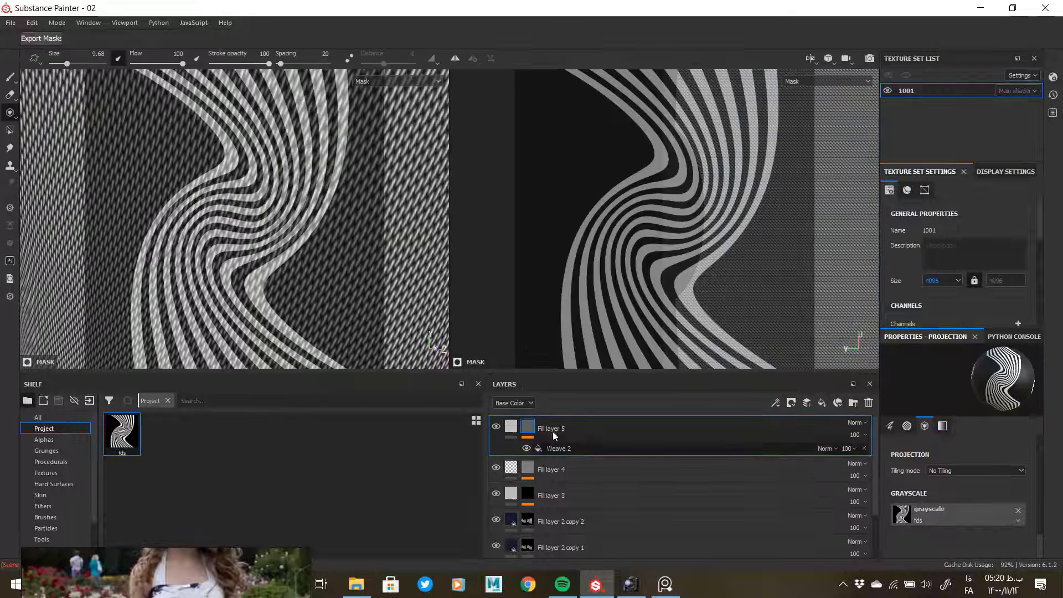
click(520, 435)
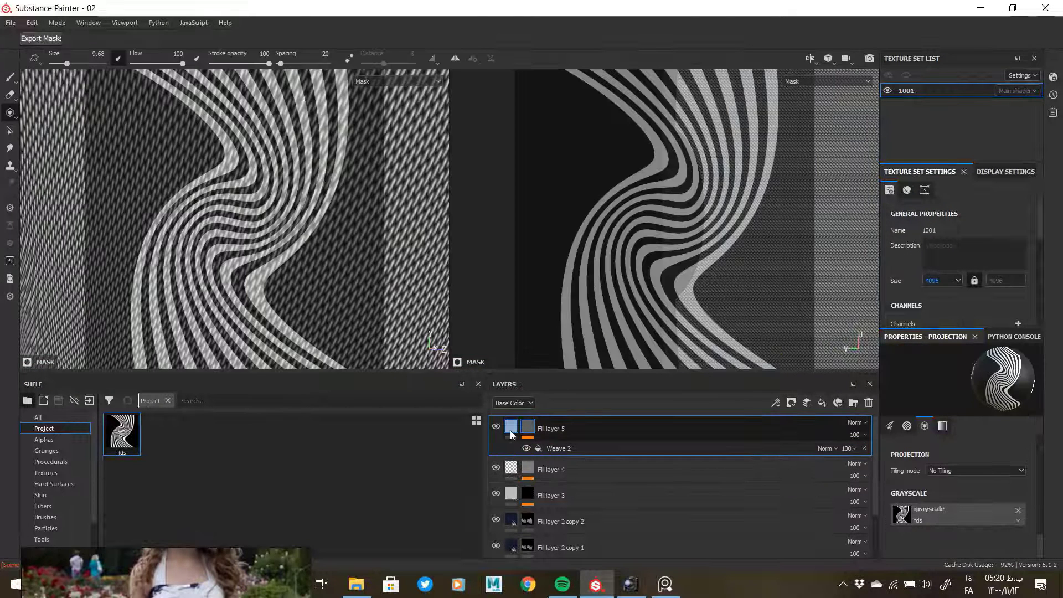
click(526, 430)
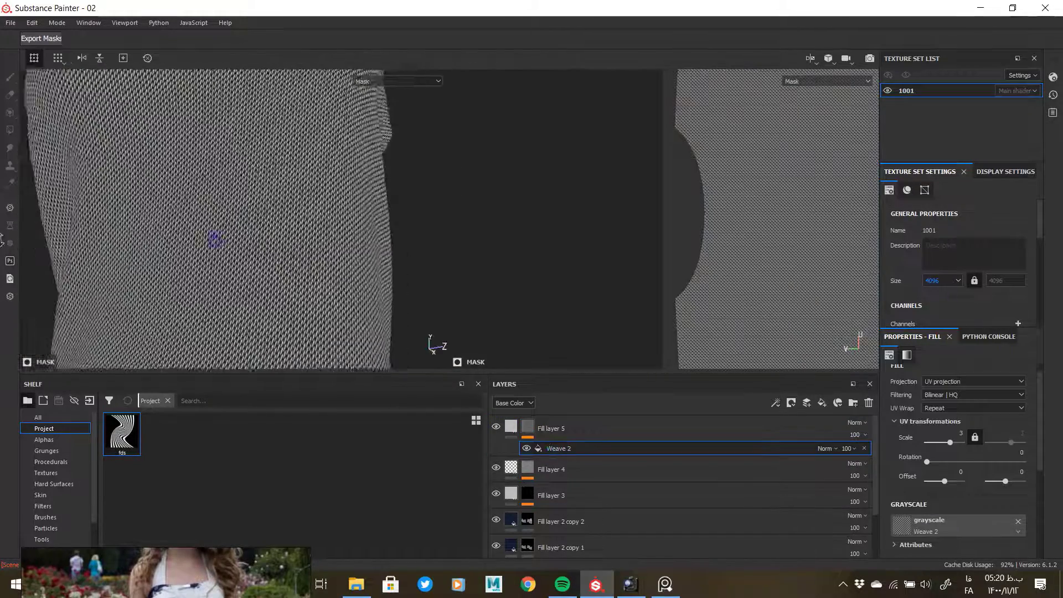
alt+right_drag(2, 239, 0, 239)
alt+drag(280, 234, 271, 247)
alt+right_drag(271, 247, 272, 471)
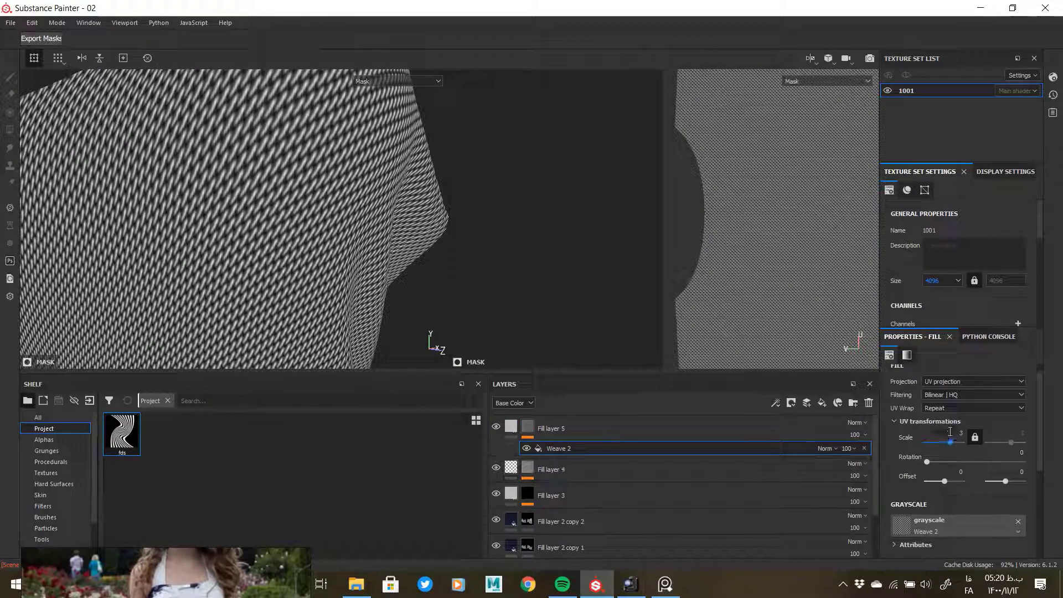
drag(981, 437, 982, 437)
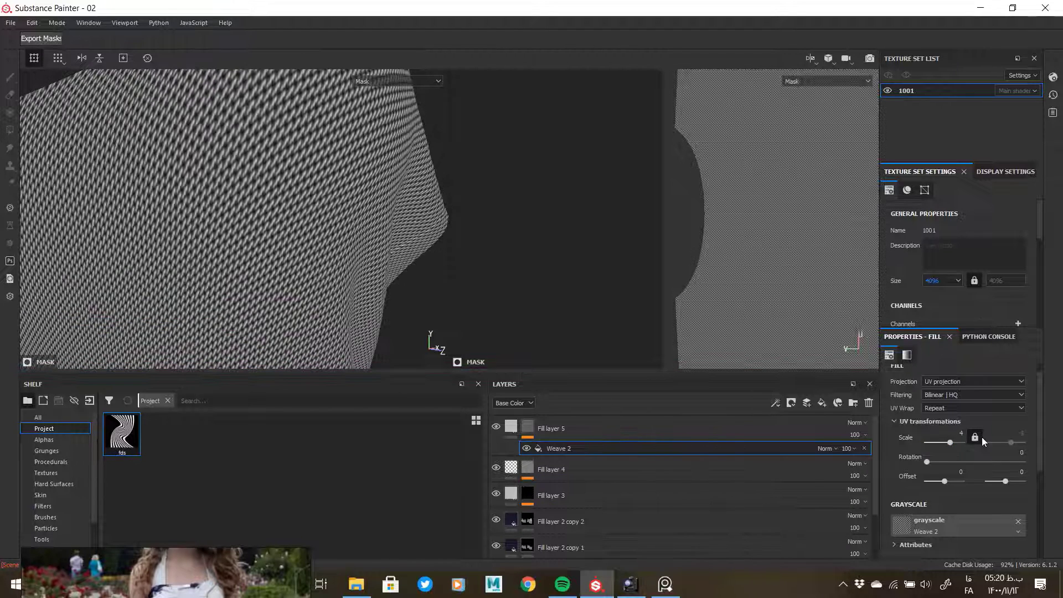
Step: Limit Fill layer 5 to the height channel only and set its height to 0.0493
click(631, 433)
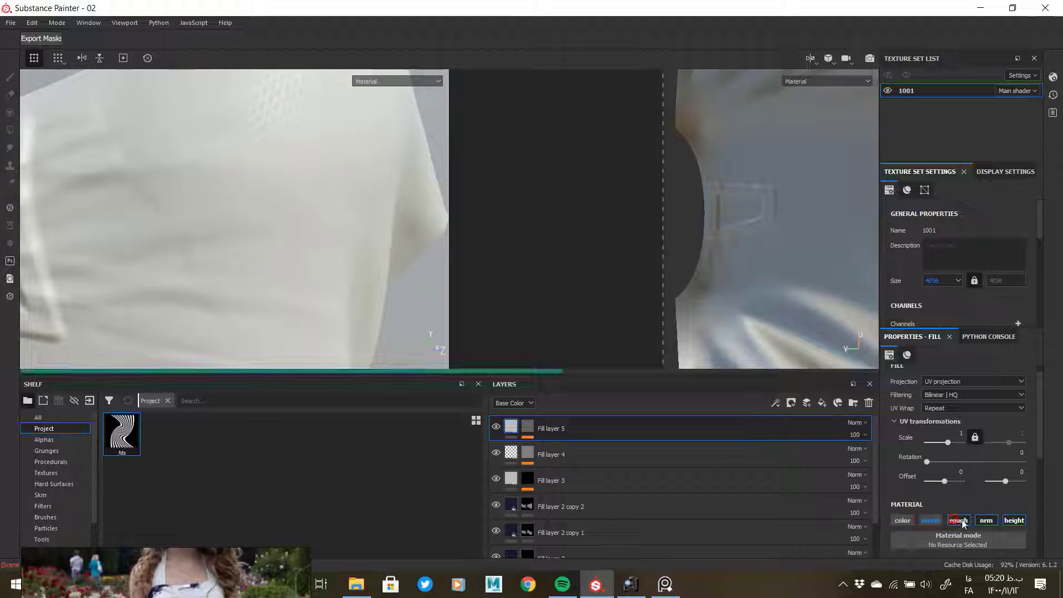
click(1013, 520)
drag(949, 540, 955, 542)
Step: Examine the woven relief on the dress from close up and from a distance, around the torso and skirt
alt+middle_drag(284, 330, 328, 212)
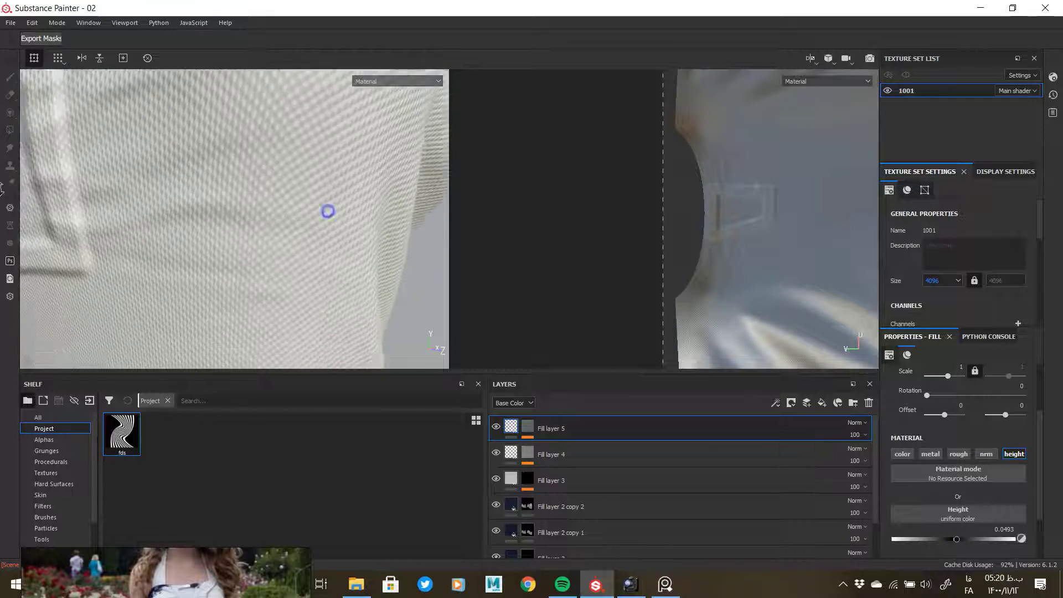
alt+right_drag(327, 211, 273, 247)
alt+drag(273, 247, 317, 250)
shift+right_drag(317, 250, 195, 261)
alt+middle_drag(195, 261, 183, 193)
alt+drag(182, 194, 258, 182)
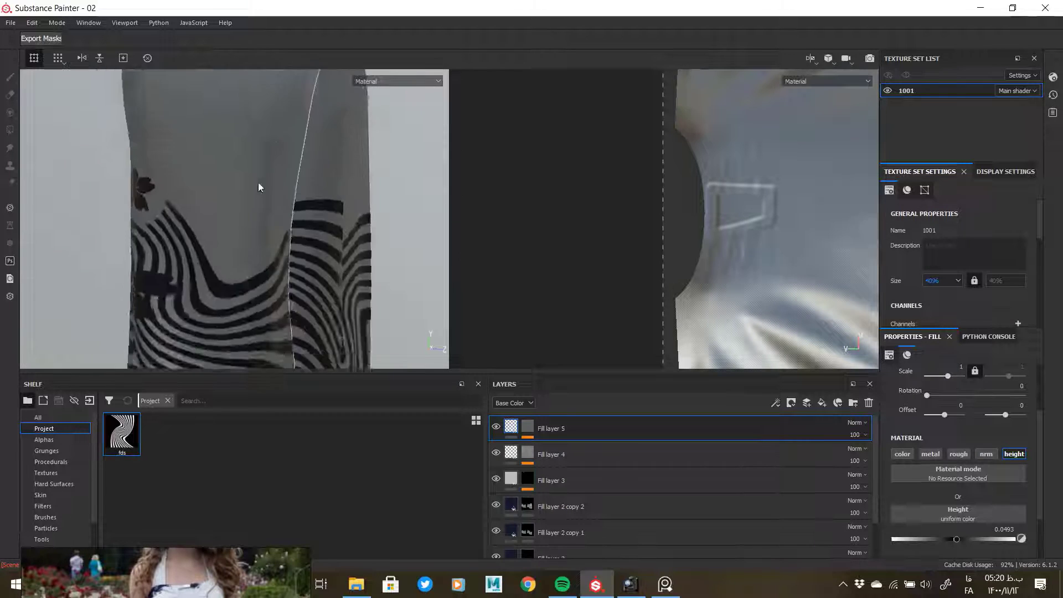
alt+right_drag(258, 181, 251, 339)
alt+drag(252, 340, 248, 296)
alt+right_drag(248, 301, 285, 242)
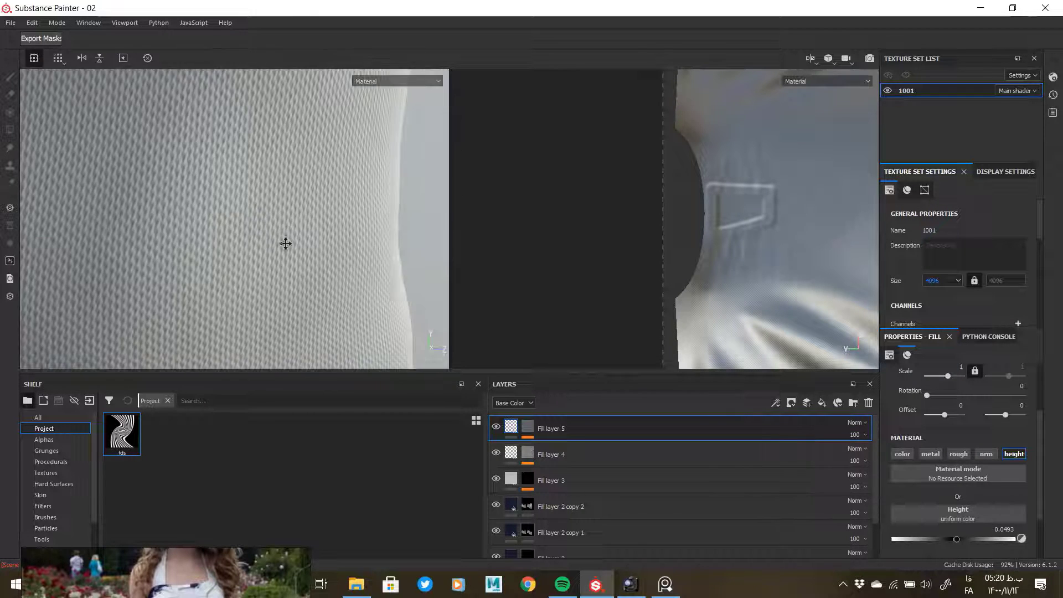
Step: Add a Warp filter above Weave 2 in Fill layer 5's mask and set its intensity to 0.2
click(566, 447)
right_click(567, 448)
click(618, 533)
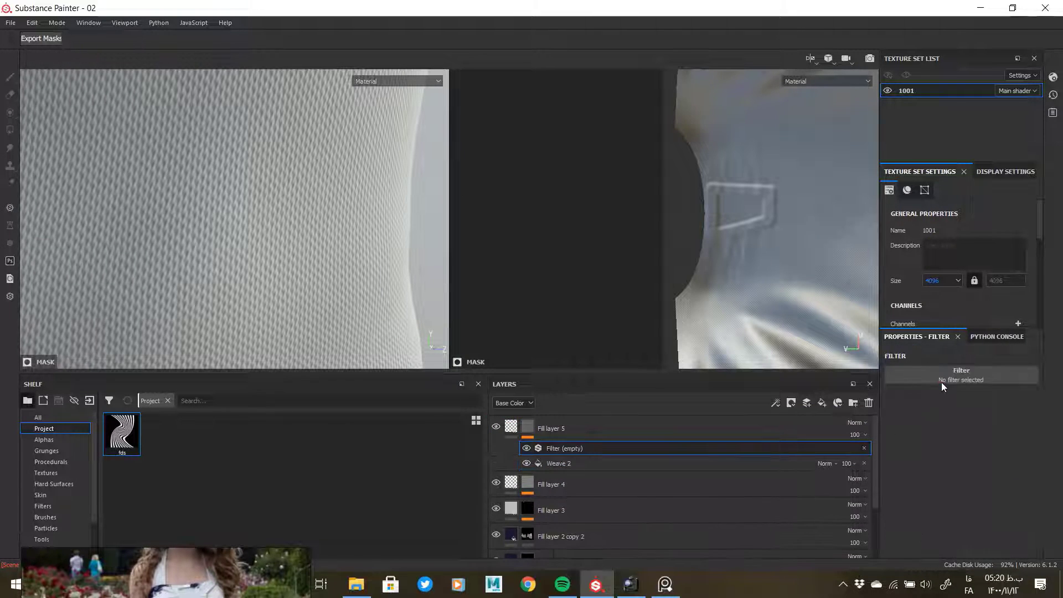
click(941, 379)
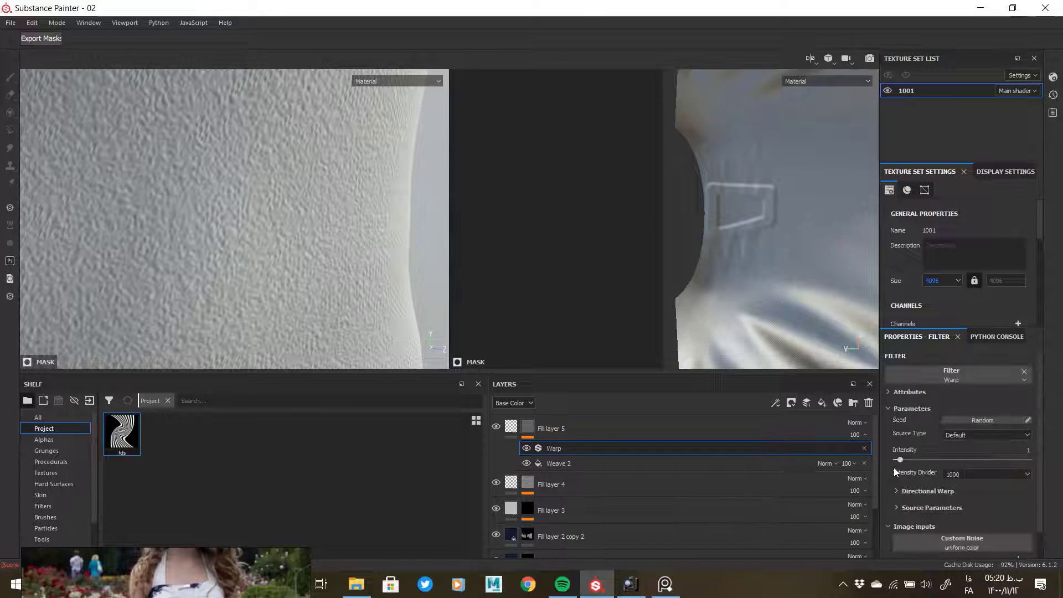
key(Return)
alt+drag(281, 244, 235, 185)
alt+right_drag(235, 185, 236, 279)
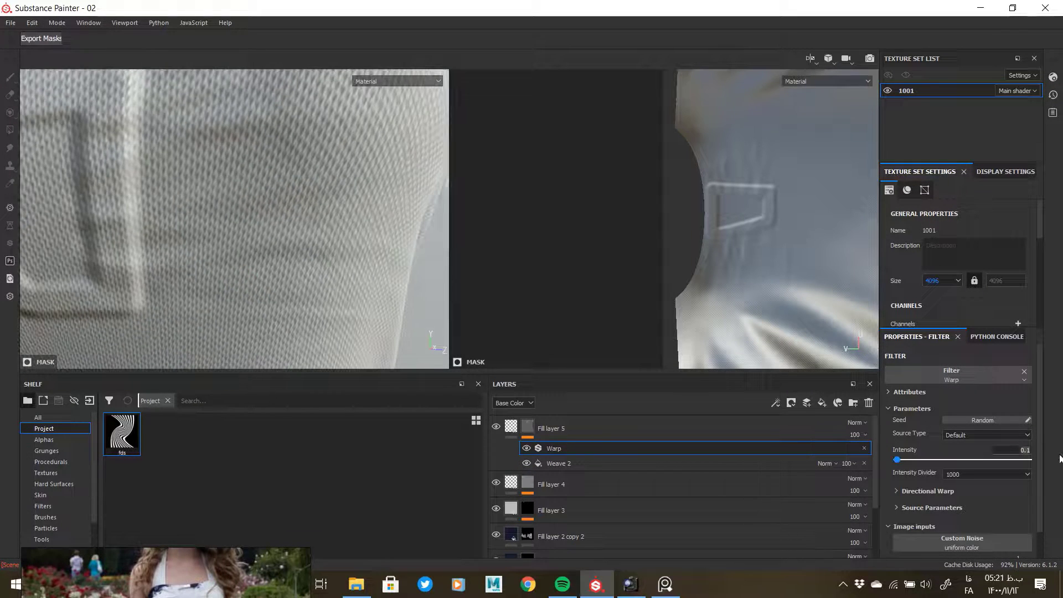
alt+drag(308, 244, 294, 347)
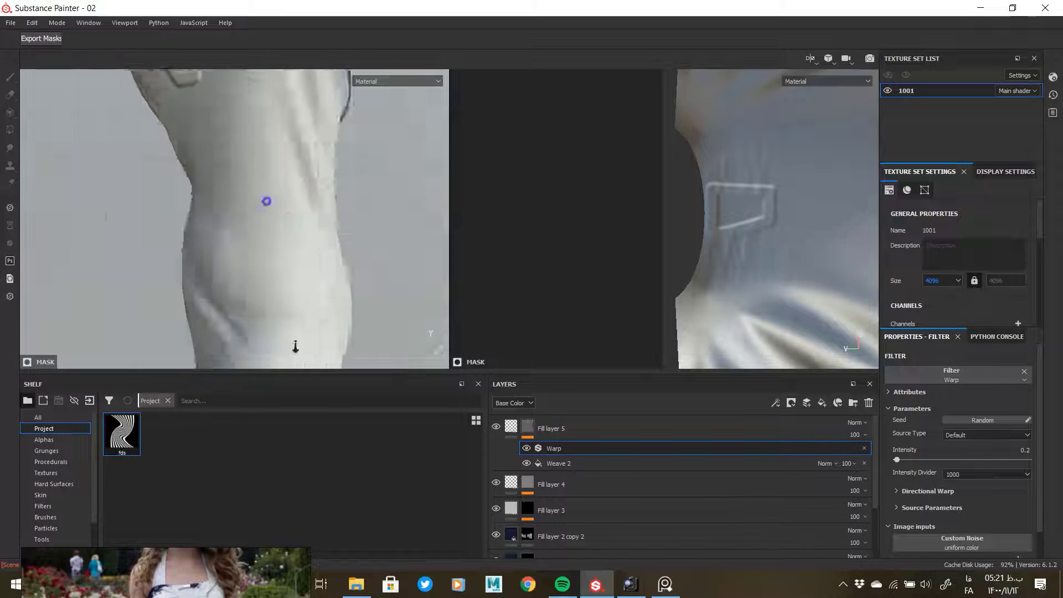
alt+right_drag(294, 346, 254, 248)
mouse_move(254, 248)
alt+mouse_down()
mouse_move(360, 209)
mouse_move(284, 208)
mouse_move(425, 208)
mouse_move(138, 213)
mouse_move(271, 240)
alt+mouse_up()
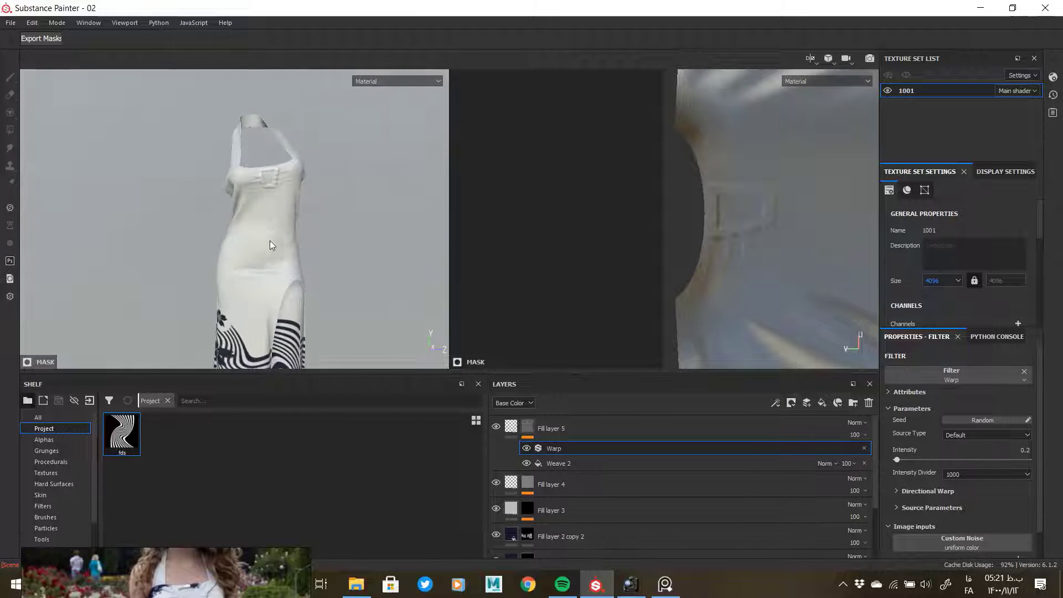
Step: Choose the solid sakura flower alpha as the paint brush shape and target the mask of Fill layer 2 copy 2
scroll(271, 239, up, 2)
click(44, 439)
scroll(251, 490, down, 10)
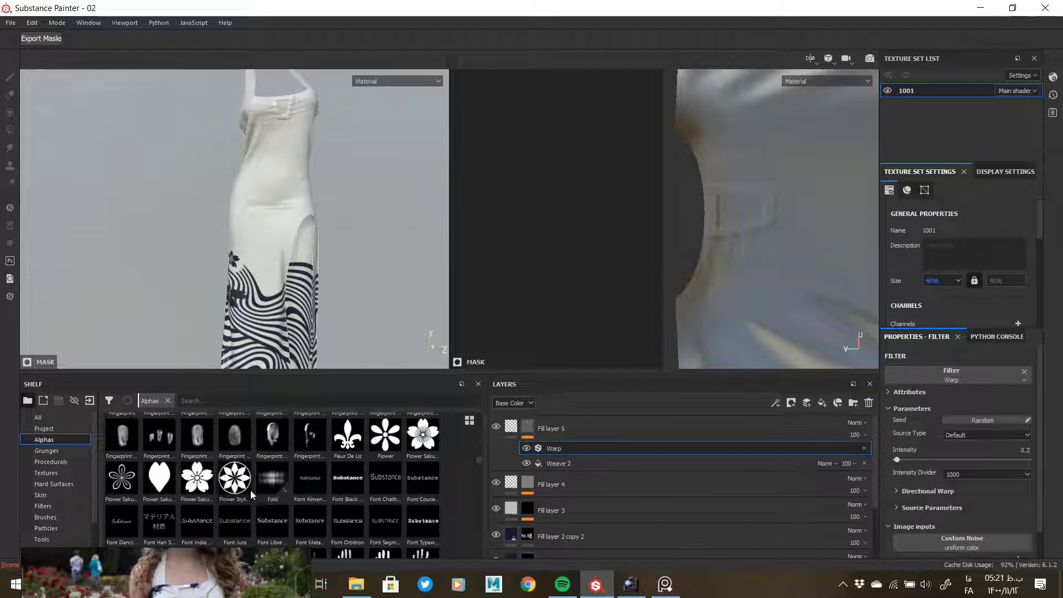
scroll(542, 490, down, 3)
alt+click(527, 468)
drag(198, 480, 282, 417)
key(1)
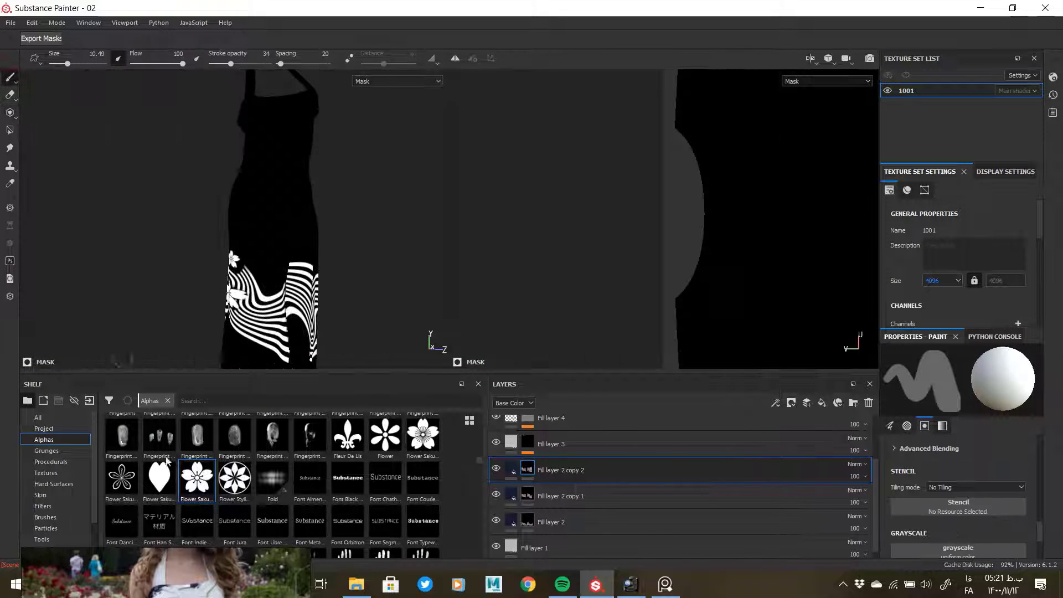
scroll(338, 340, up, 5)
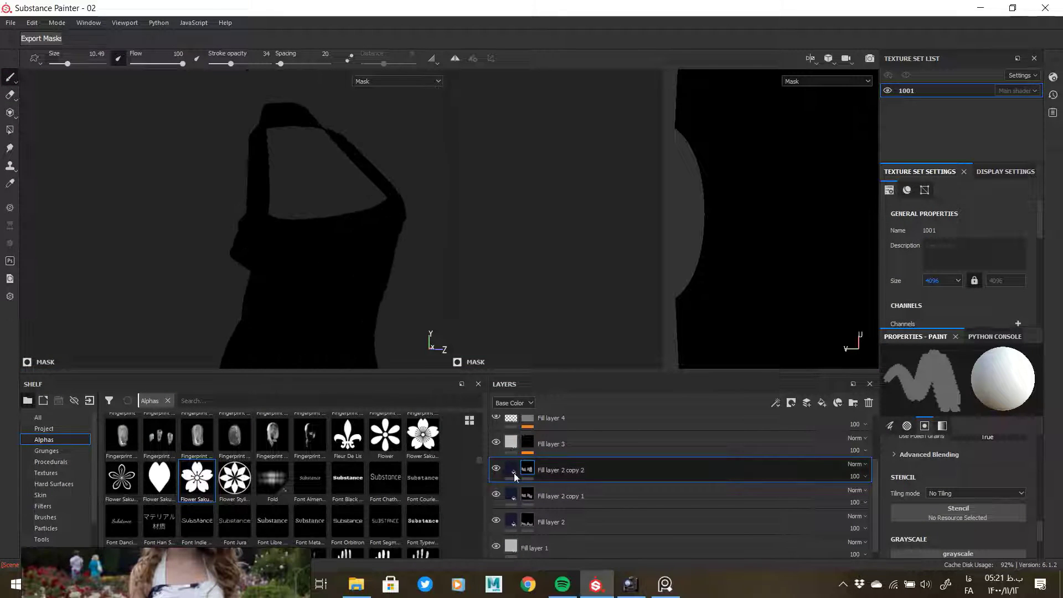
click(511, 469)
click(527, 469)
scroll(340, 242, up, 5)
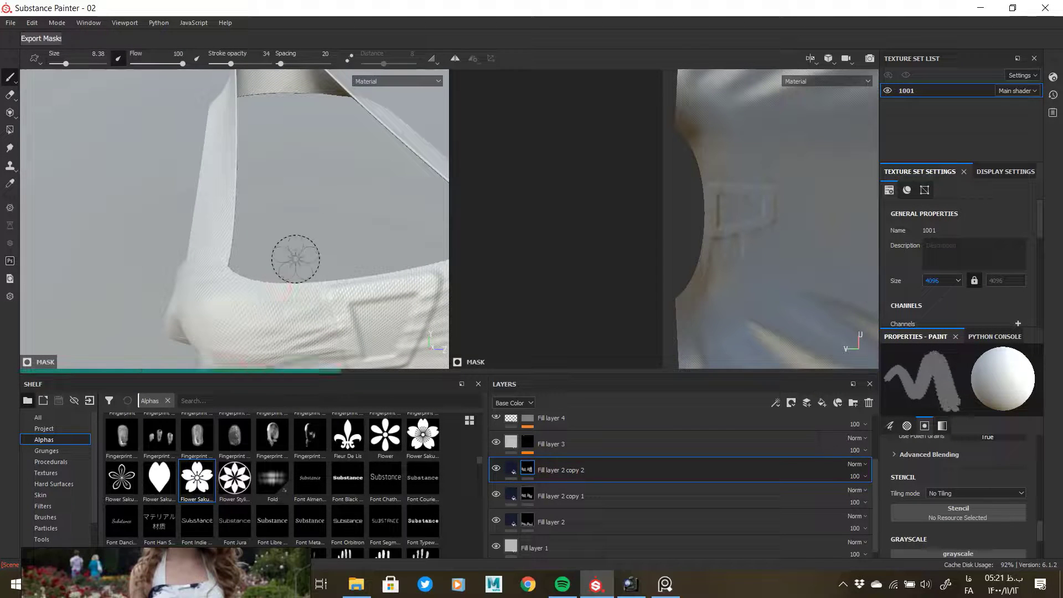
Step: Try stamping a large sakura flower on the neckline beside the strap with brush size 8.38 and stroke opacity 34
click(295, 259)
alt+middle_drag(294, 296, 289, 166)
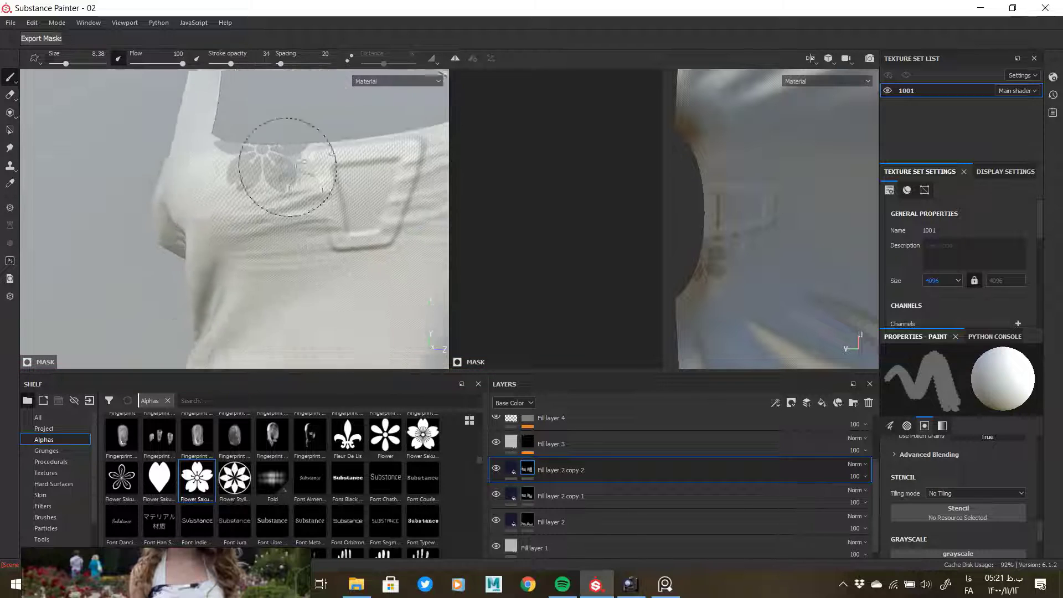
scroll(290, 166, down, 5)
alt+middle_drag(292, 222, 292, 273)
alt+middle_drag(283, 131, 277, 298)
scroll(277, 298, up, 6)
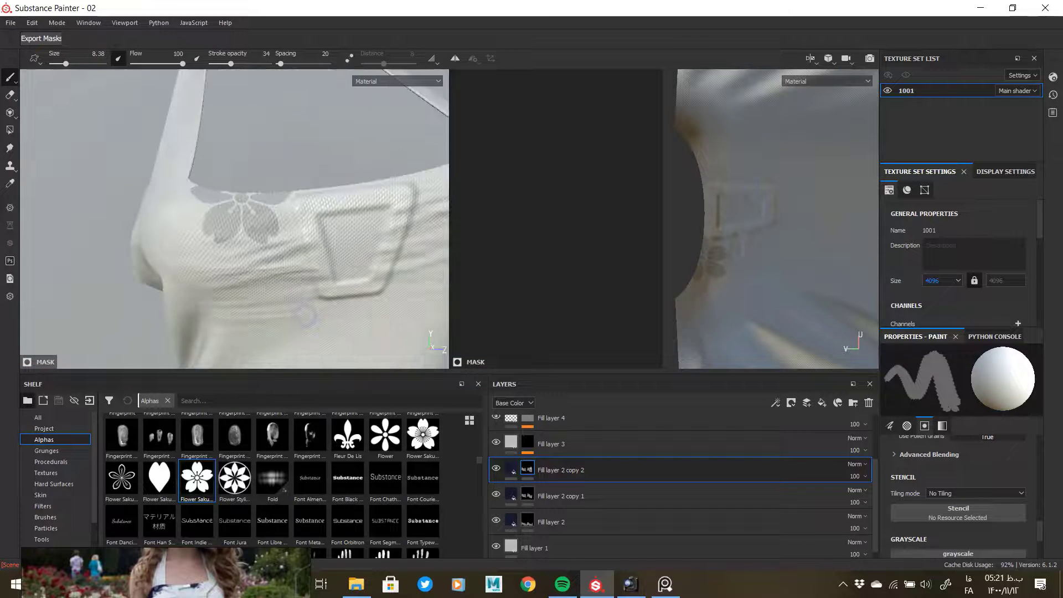
alt+drag(235, 206, 256, 339)
scroll(223, 247, up, 3)
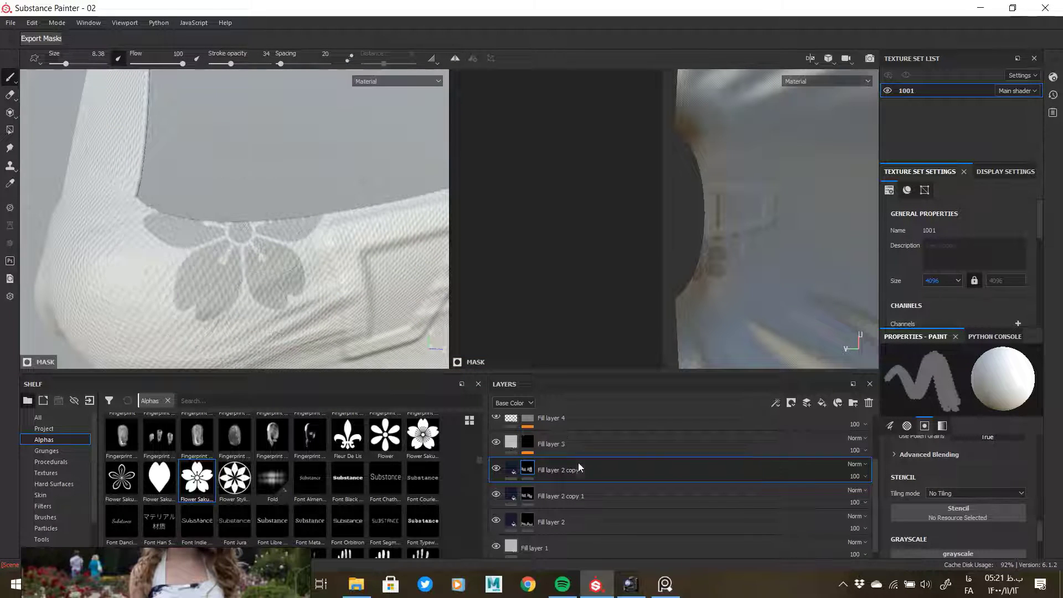
scroll(579, 469, up, 2)
scroll(572, 481, down, 3)
key(ctrl+z)
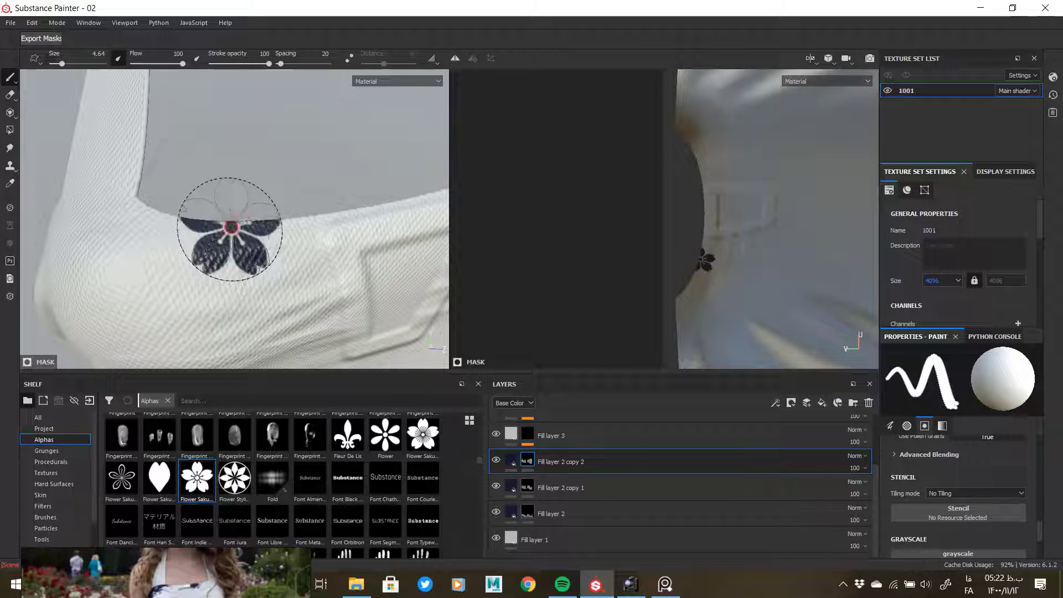
Step: Stamp a cluster of sakura flowers below the strap and around the side of the bust, brush size 4.64, stroke opacity 100
scroll(231, 227, down, 4)
alt+drag(231, 227, 85, 194)
scroll(242, 237, up, 2)
right_drag(188, 569, 192, 518)
alt+drag(266, 217, 208, 234)
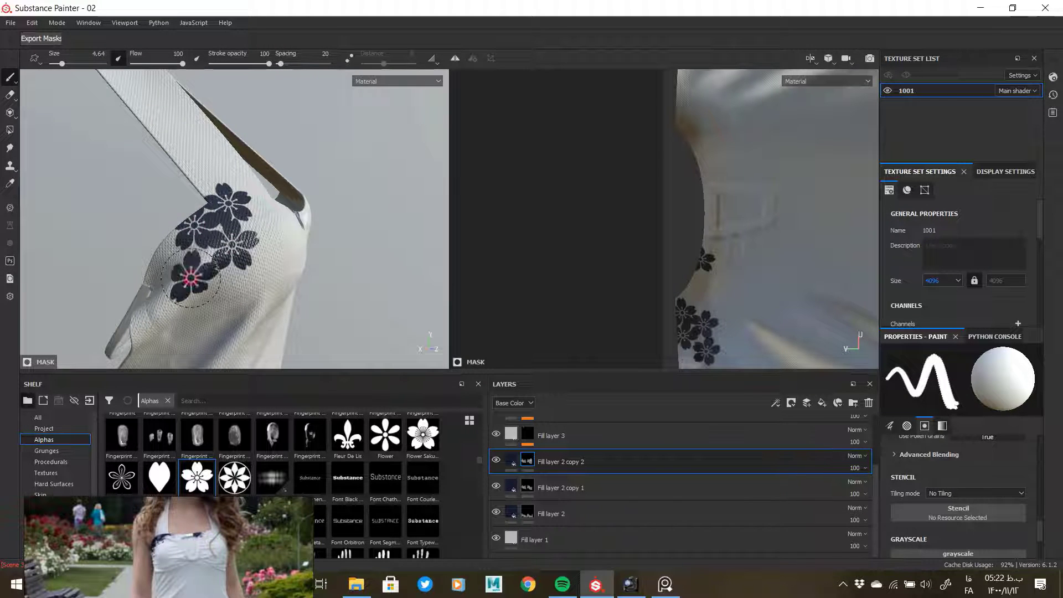
alt+drag(159, 259, 283, 240)
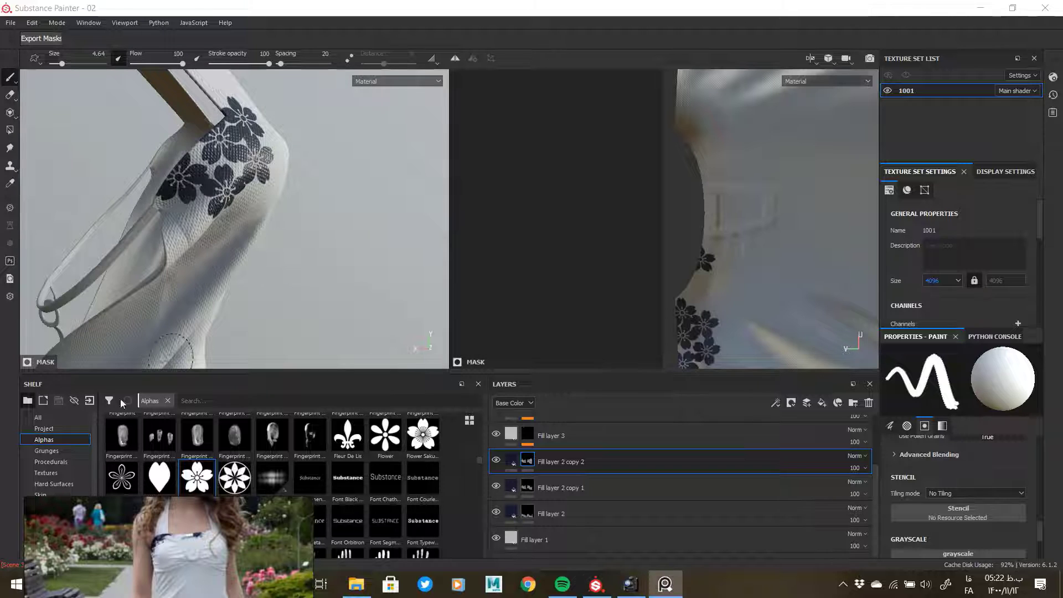
mouse_move(185, 228)
alt+mouse_down()
mouse_move(334, 336)
mouse_move(413, 316)
alt+mouse_up()
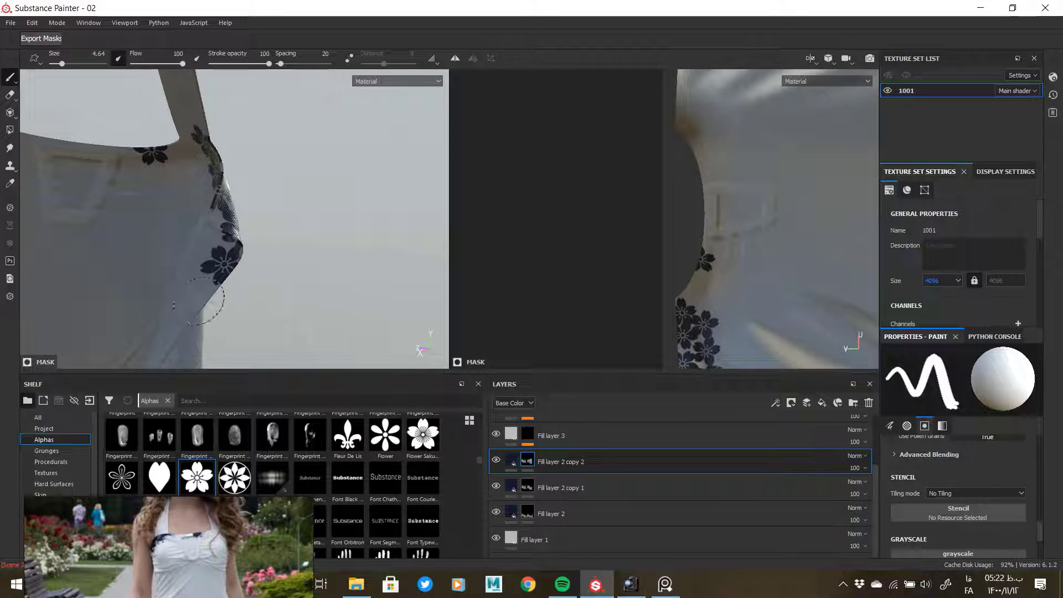
alt+drag(207, 301, 199, 245)
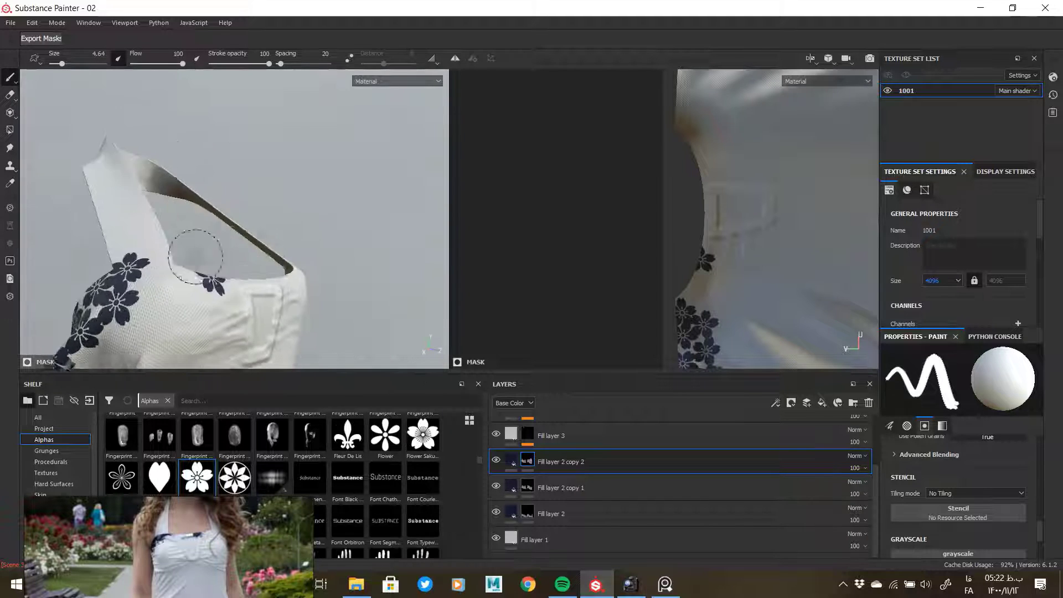
Step: Extend the sakura flowers from the strap base along the neckline, following the reference photo
scroll(178, 216, up, 3)
alt+drag(162, 189, 193, 220)
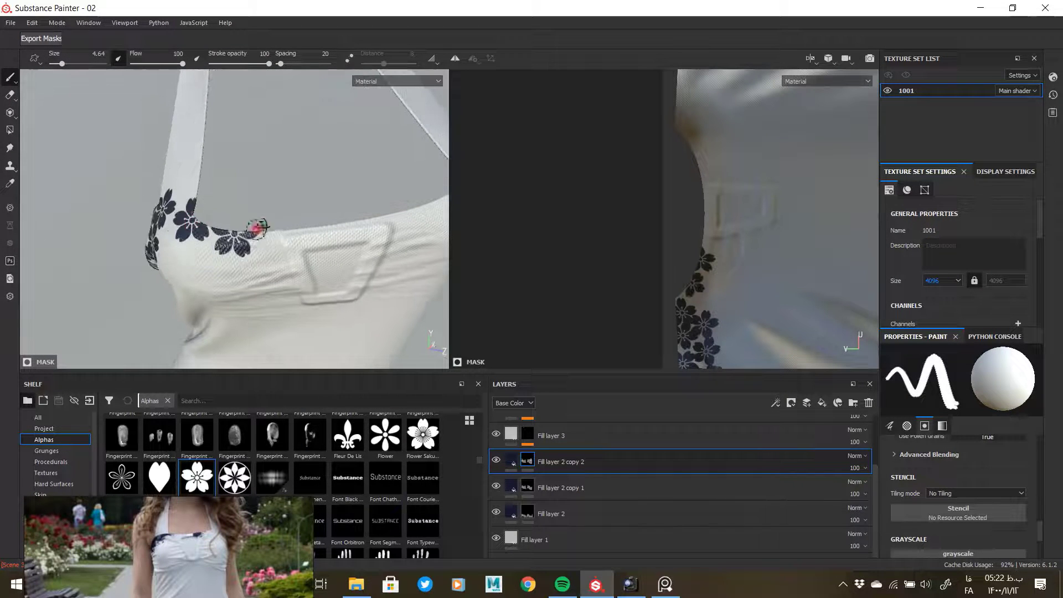
alt+drag(256, 227, 196, 256)
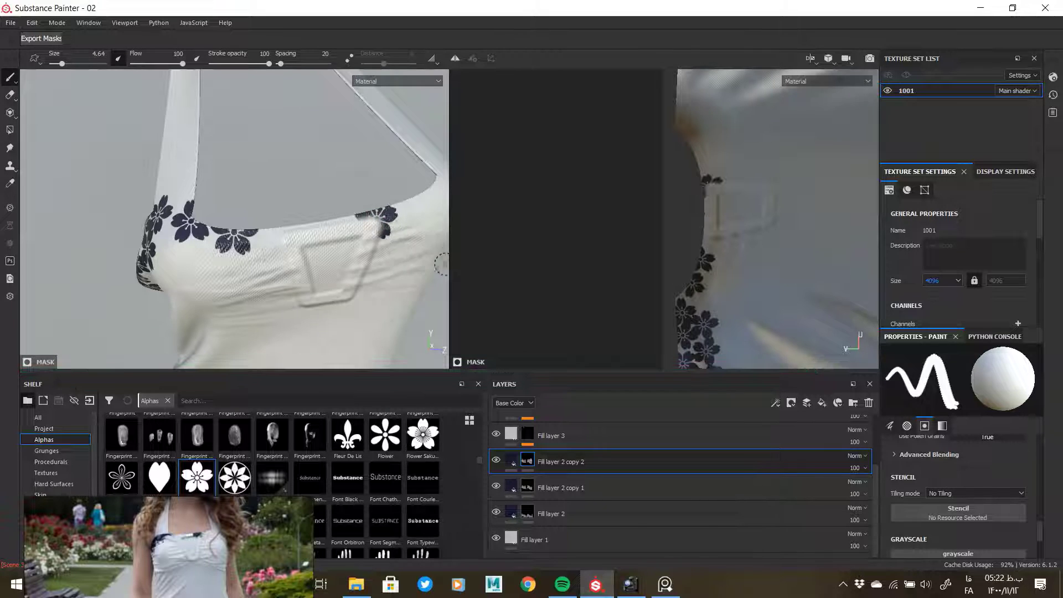
Step: Undo the sakura flower stamped at the upper corner of the raised chest panel
alt+drag(367, 221, 360, 238)
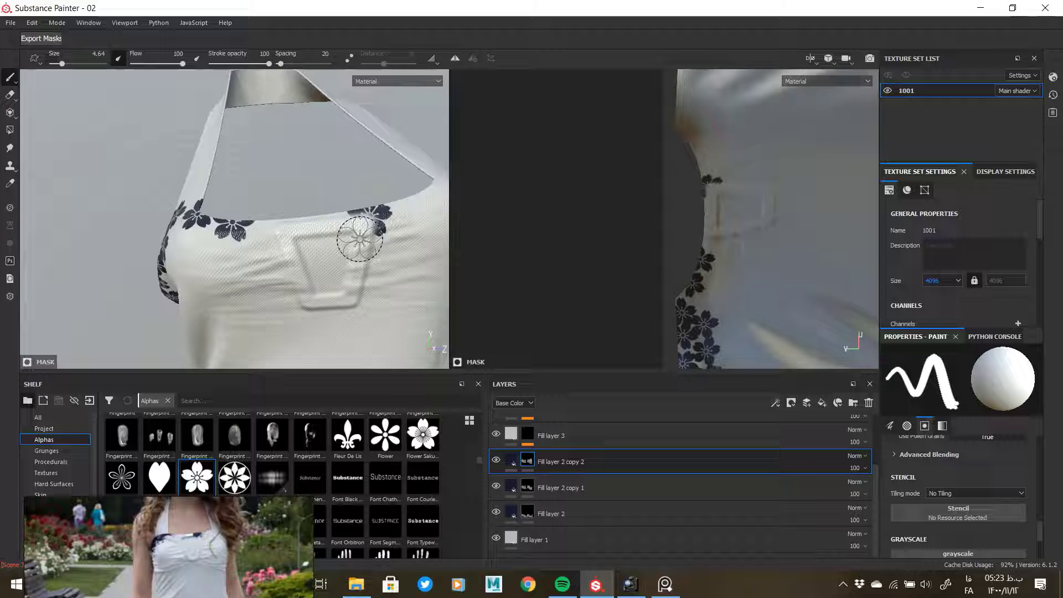
alt+right_drag(181, 184, 307, 243)
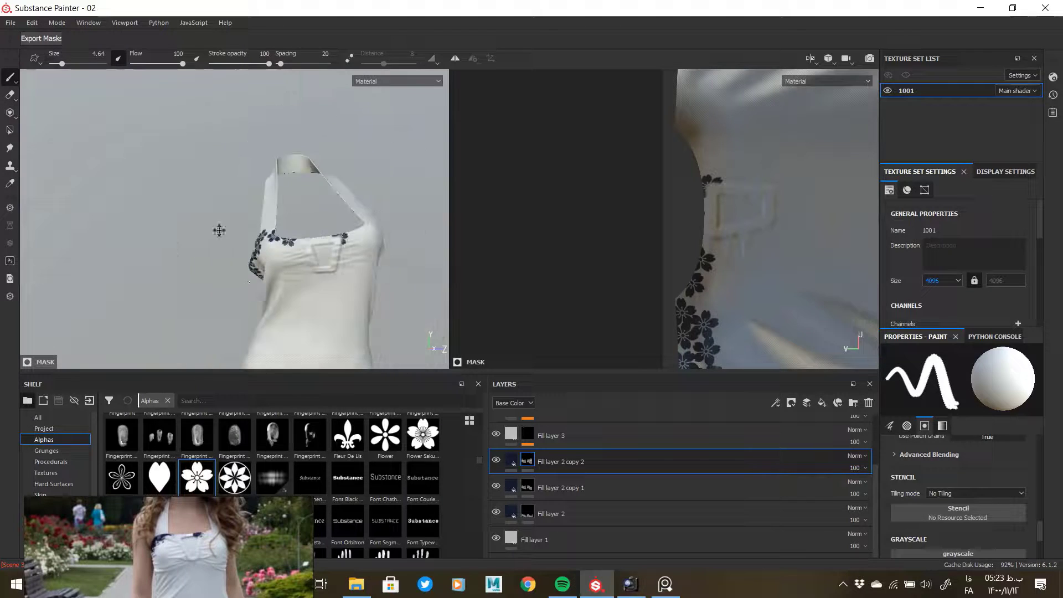
alt+right_drag(261, 193, 310, 215)
key(ctrl+z)
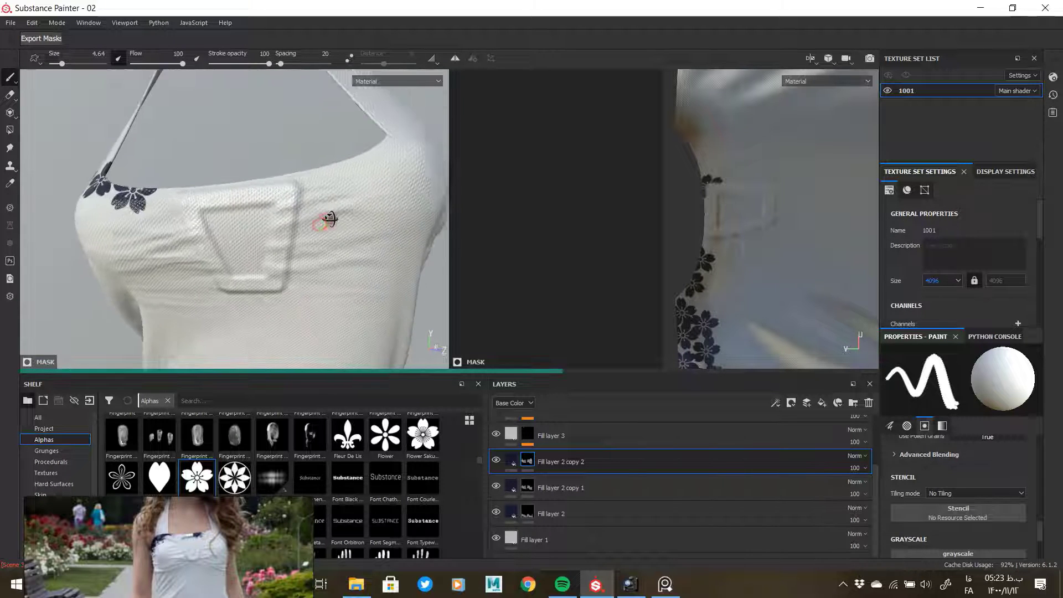
alt+right_drag(240, 209, 211, 238)
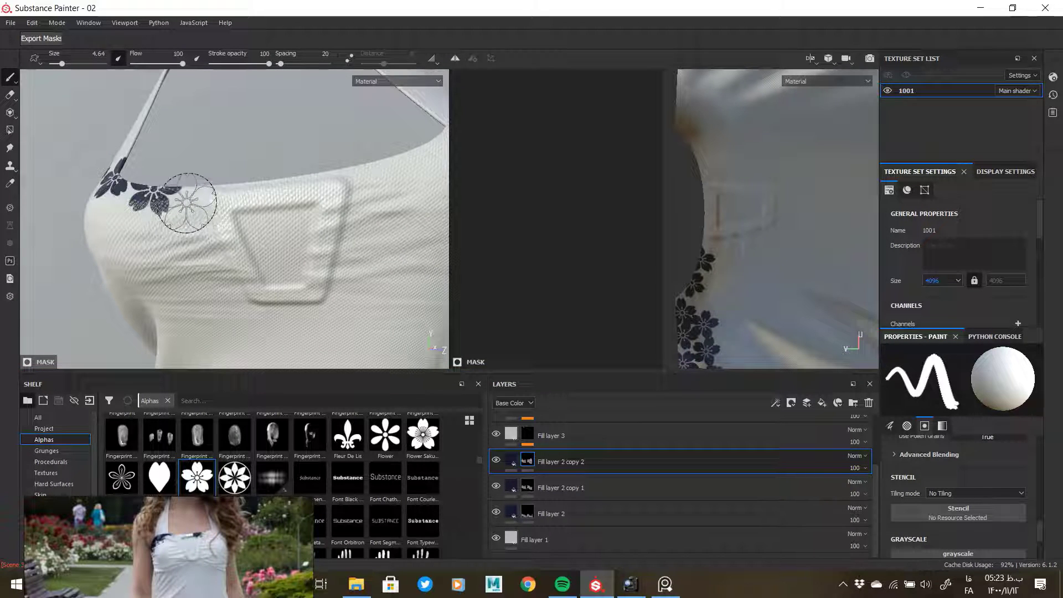
Step: Try stamping one more sakura flower on the neckline between the flower cluster and the chest panel
click(187, 202)
alt+drag(191, 206, 265, 223)
alt+right_drag(265, 223, 278, 190)
key(ctrl+z)
alt+drag(278, 190, 241, 215)
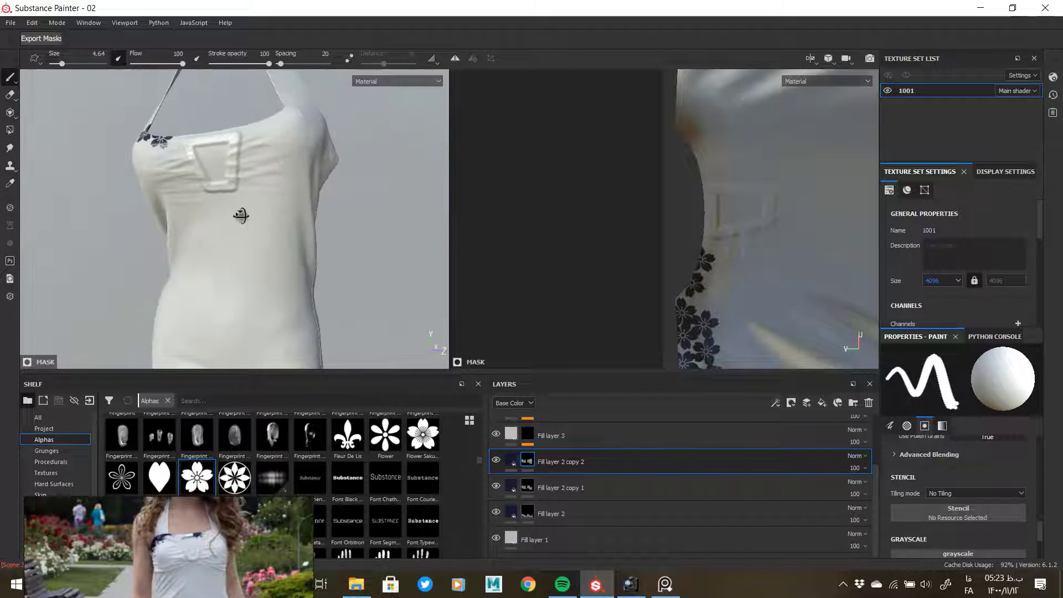
Step: Display Fill layer 4's mask and hide its Paint effect above Creases Soft
scroll(630, 452, up, 3)
alt+click(527, 484)
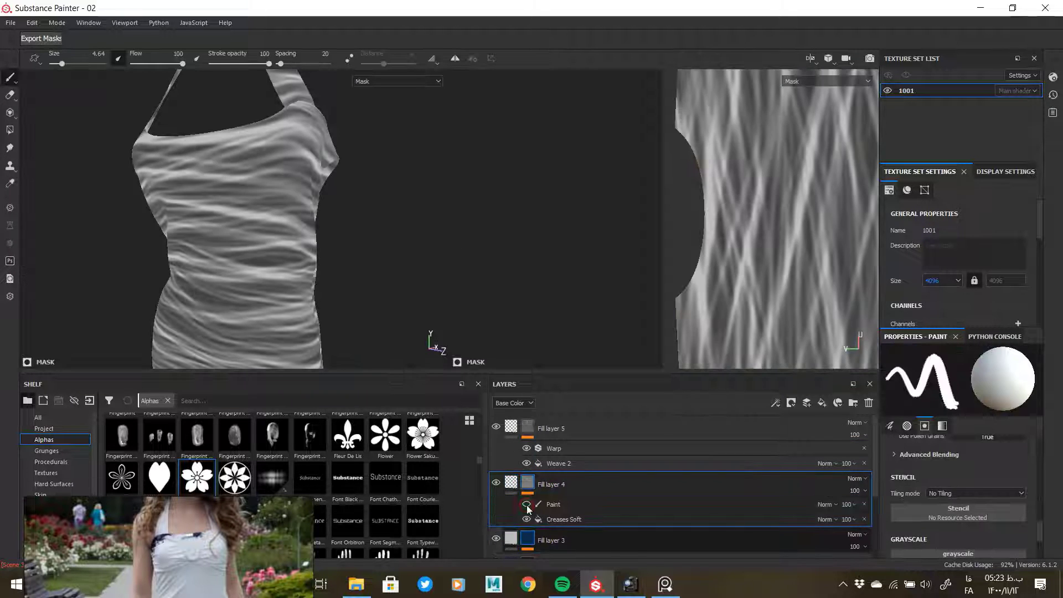
scroll(527, 506, down, 3)
Step: Check the masks of Fill layer 2 copy 2, Fill layer 5 and Fill layer 3 in the mask view
alt+click(527, 500)
scroll(527, 502, up, 2)
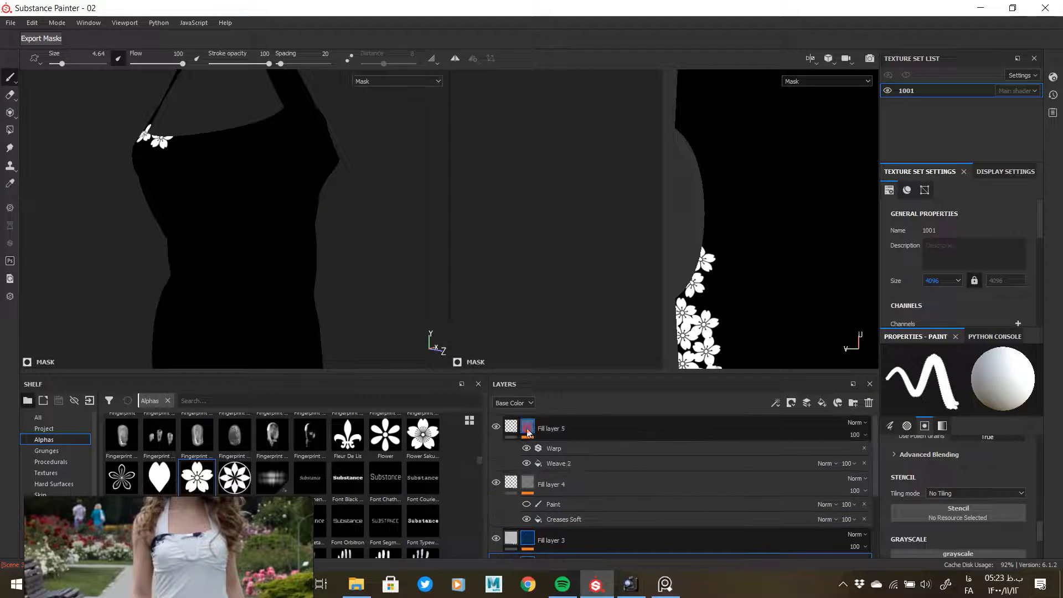
alt+click(527, 428)
scroll(536, 473, down, 3)
alt+click(528, 462)
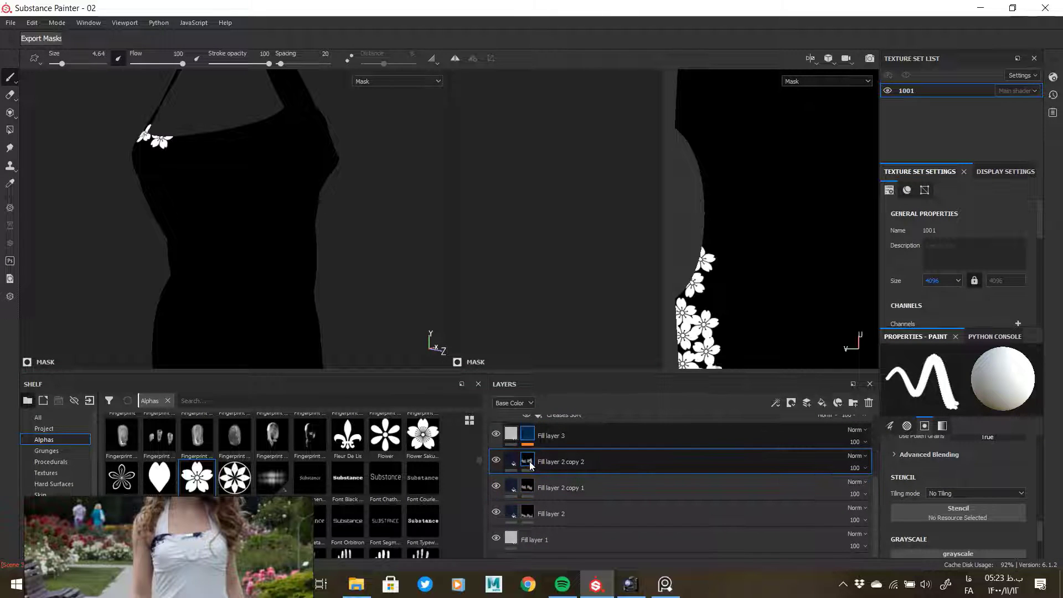
alt+click(527, 435)
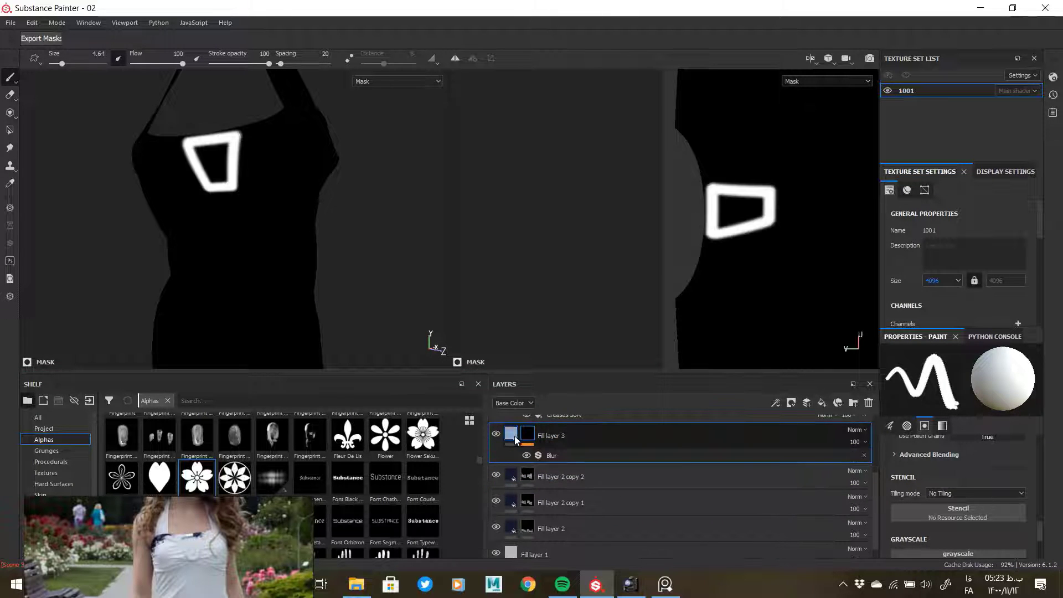
Step: Turn off the color, metal, rough and nrm channels of Fill layer 3, keeping only height
click(511, 434)
scroll(912, 485, down, 1)
click(1016, 489)
click(986, 489)
click(959, 488)
click(934, 488)
click(905, 488)
click(1012, 489)
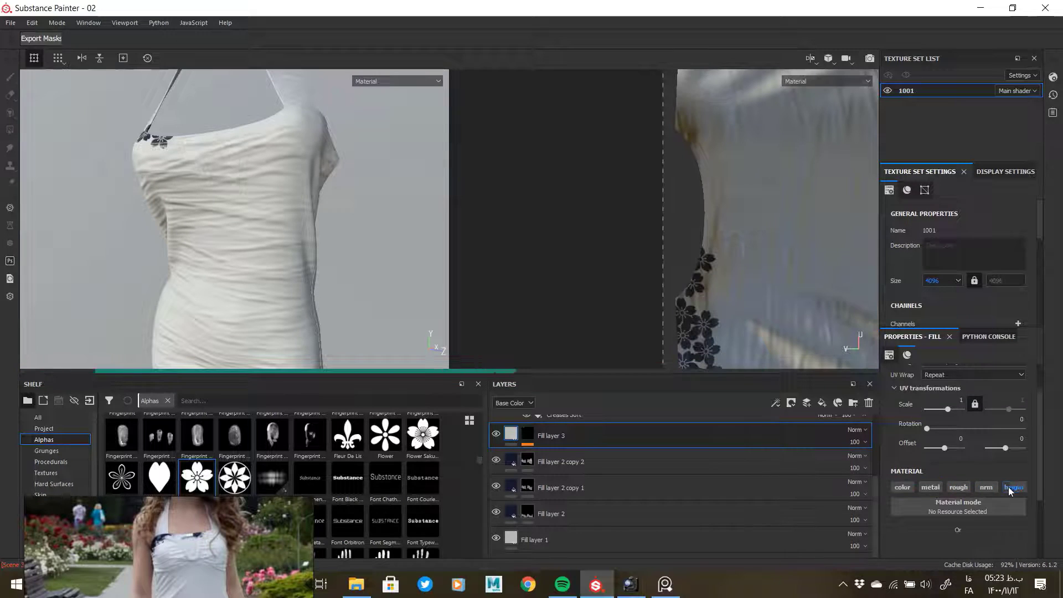
alt+drag(197, 237, 246, 254)
scroll(532, 459, up, 1)
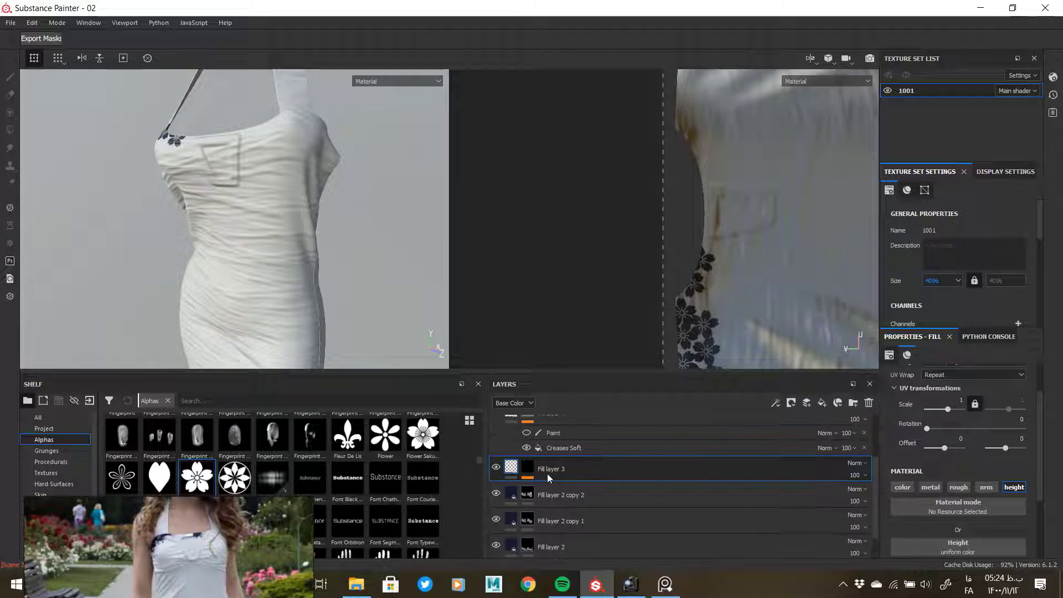
click(1014, 489)
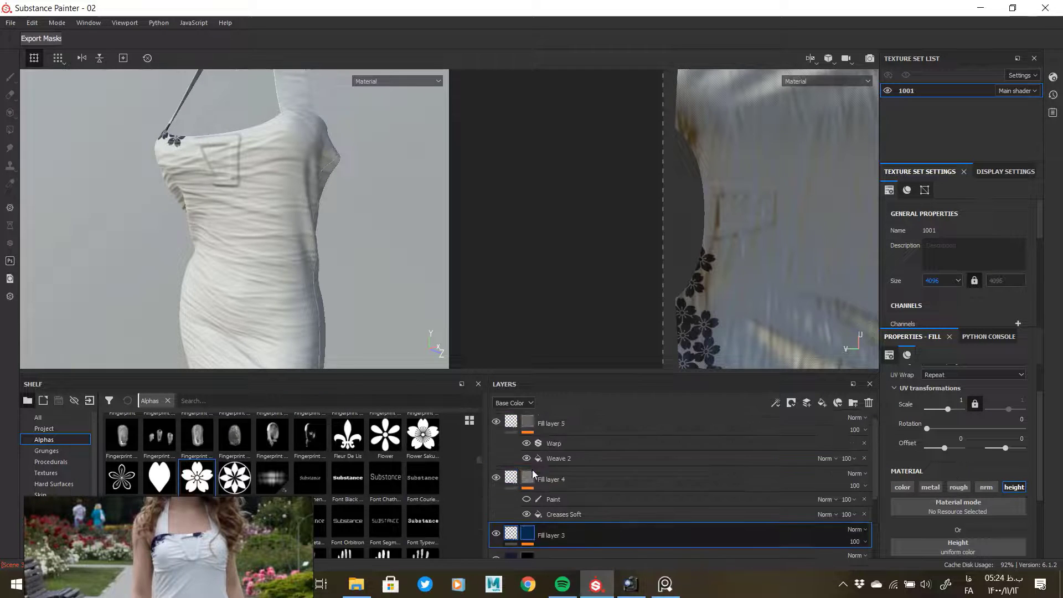
Step: Undo the channel changes on Fill layer 3 and the hiding of Fill layer 4's Paint effect
scroll(550, 487, down, 1)
alt+drag(314, 239, 264, 205)
key(ctrl)
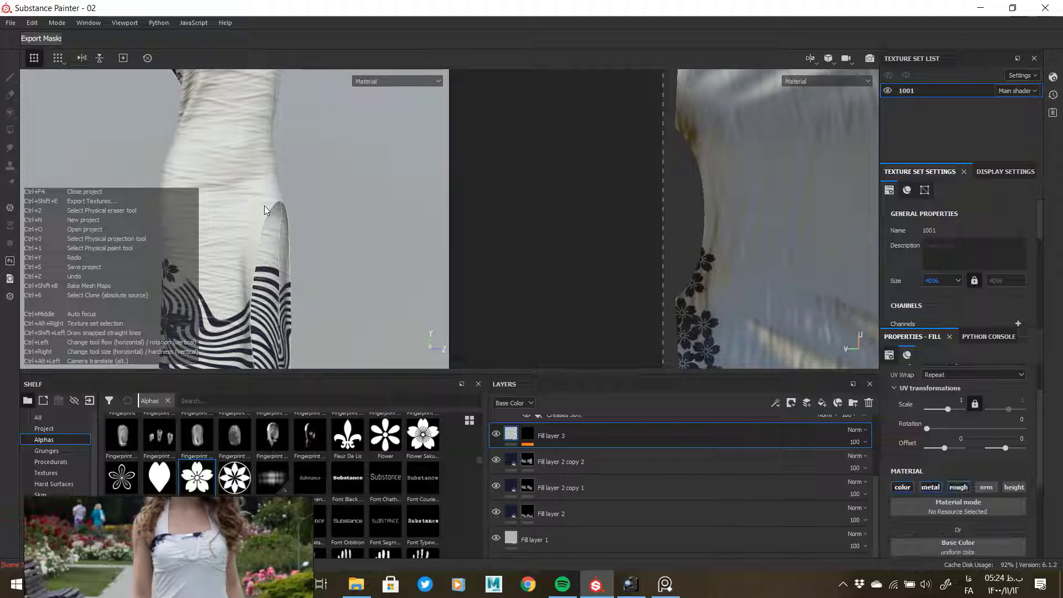
alt+middle_drag(261, 171, 260, 264)
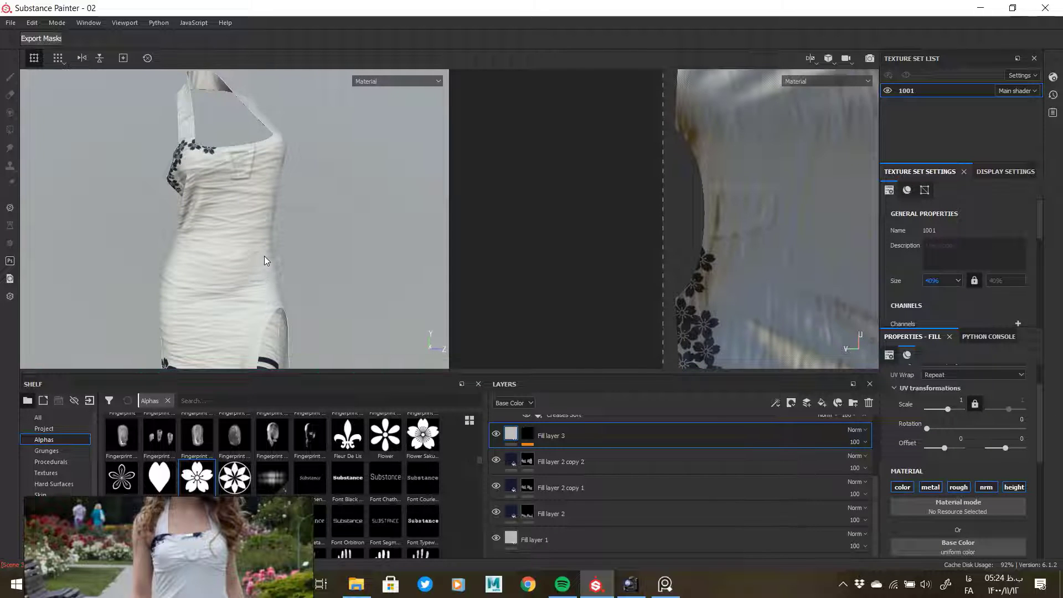
Step: Select Fill layer 3's fill content and turn off its color, metal, rough and nrm channels, keeping only height
alt+click(529, 438)
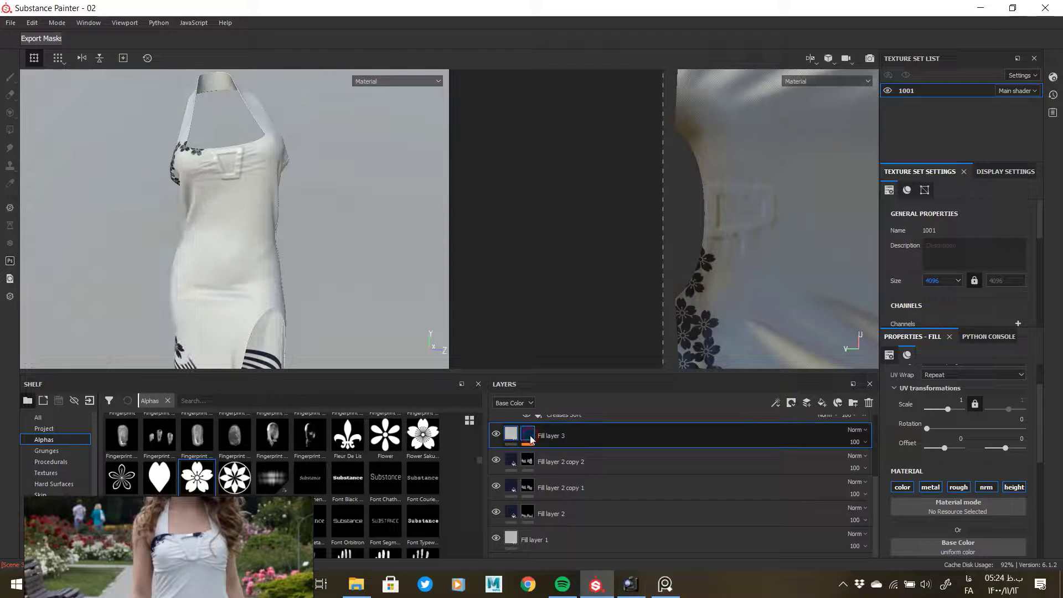
click(511, 434)
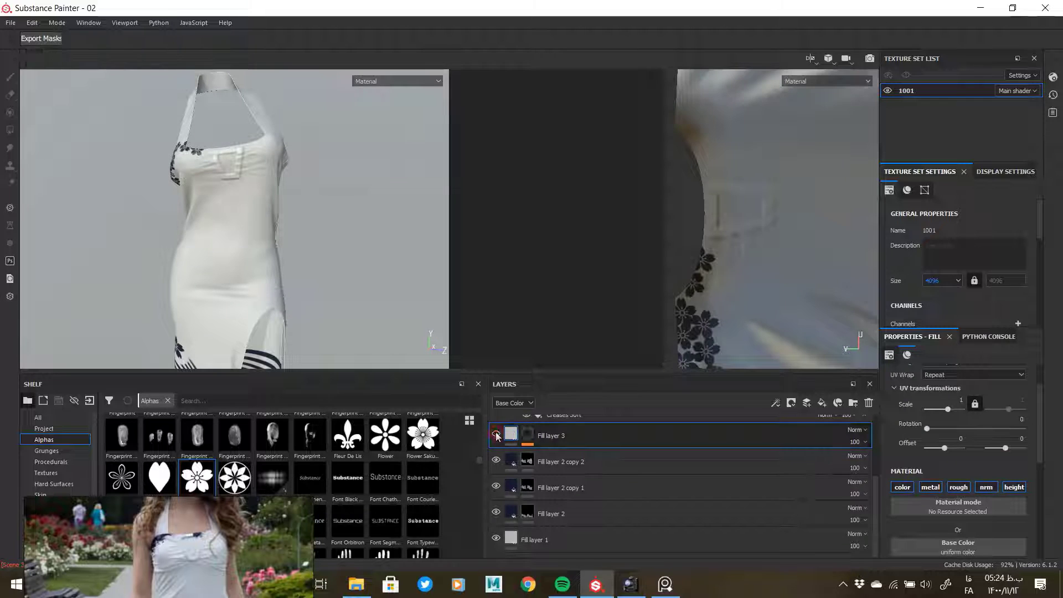
scroll(532, 465, up, 4)
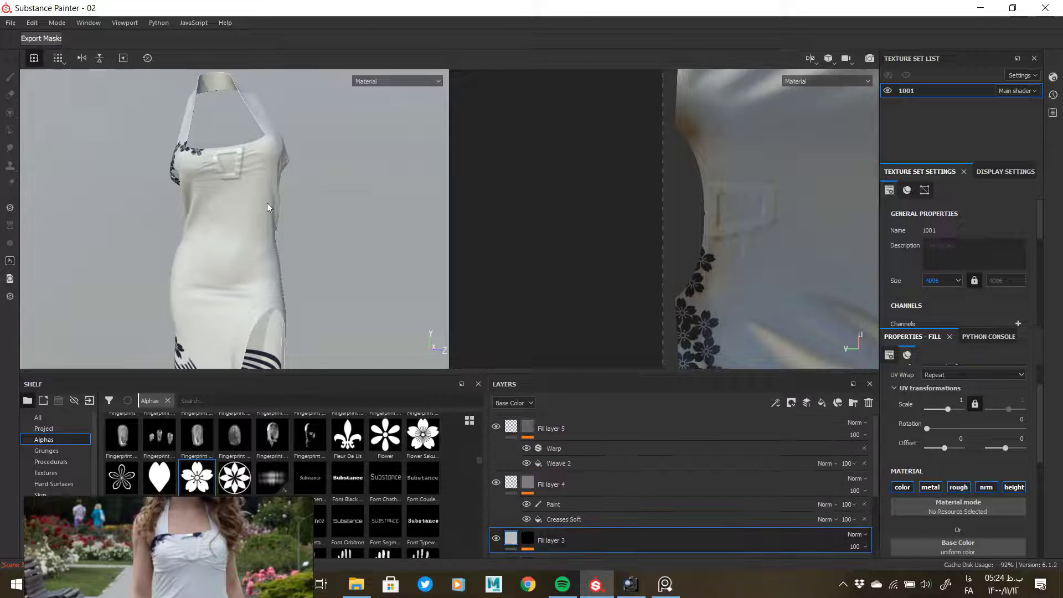
scroll(514, 469, down, 2)
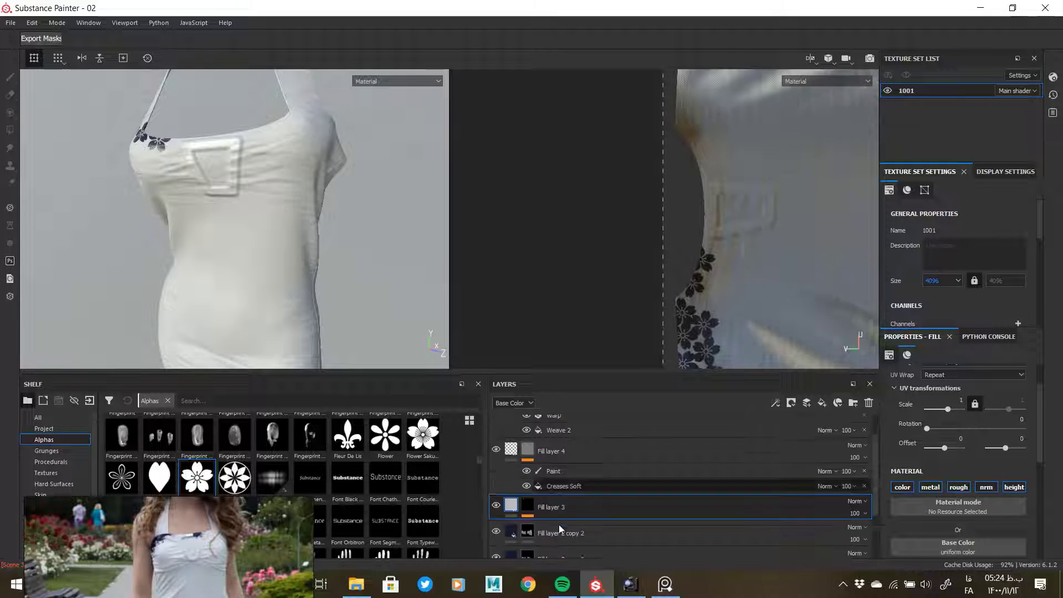
click(1014, 488)
click(1014, 488)
click(988, 488)
click(960, 488)
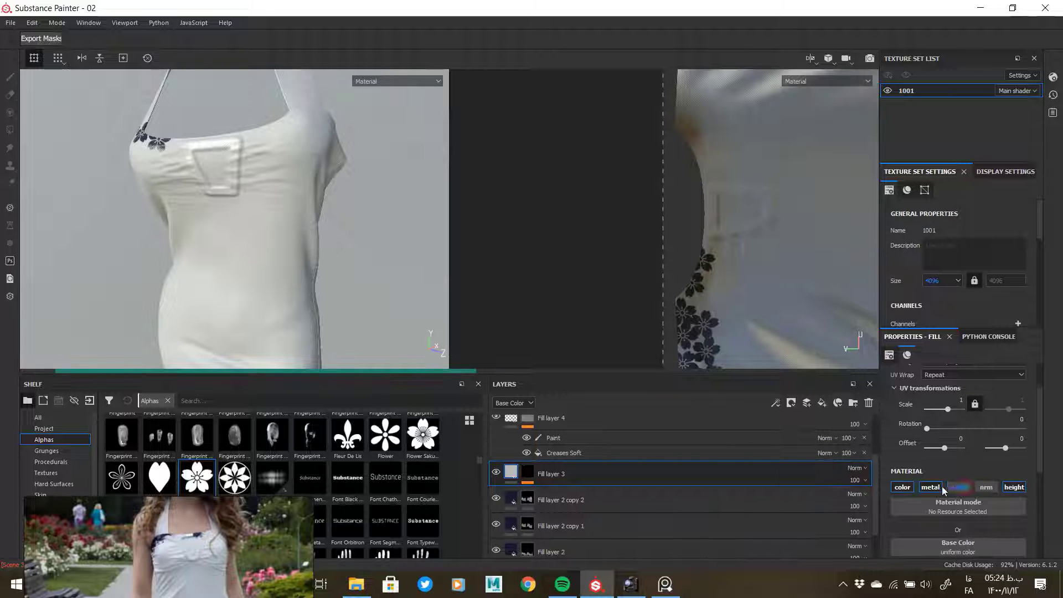
click(931, 489)
click(900, 489)
alt+drag(214, 236, 271, 227)
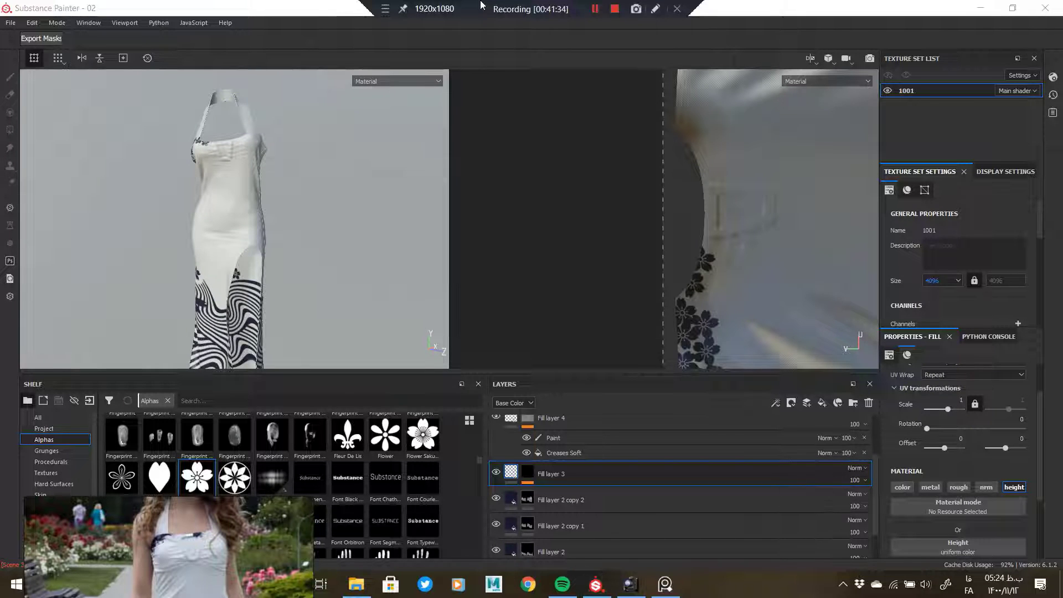
click(615, 8)
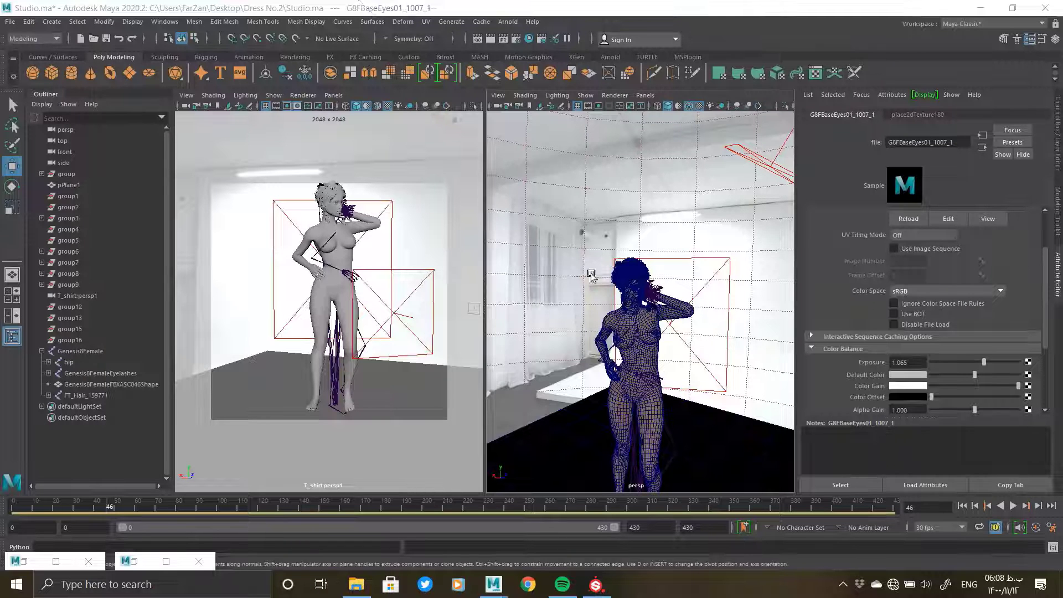
alt+drag(649, 354, 634, 363)
alt+middle_drag(634, 404, 629, 358)
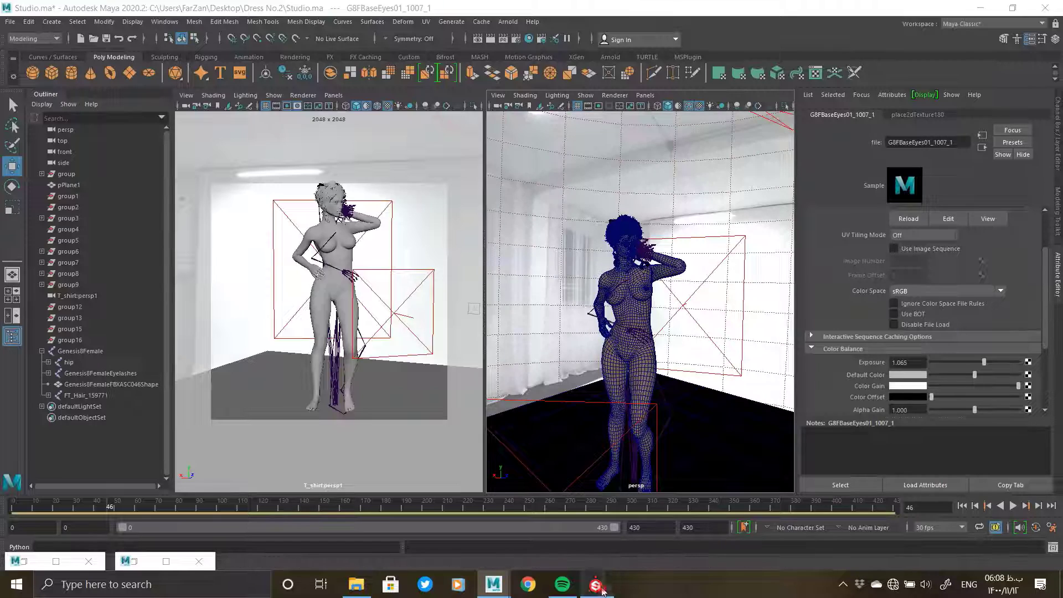
Step: Switch to Substance Painter and set the texture export to the Arnold (AiStandard) template, exr file type and size 4096
click(596, 584)
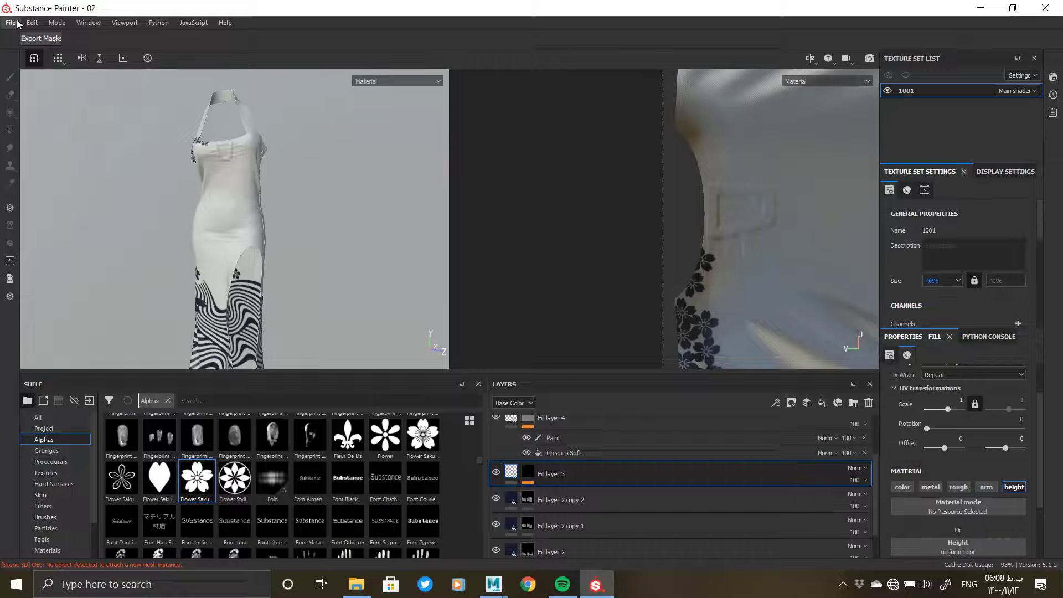
click(18, 24)
click(45, 215)
key(ctrl+shift+e)
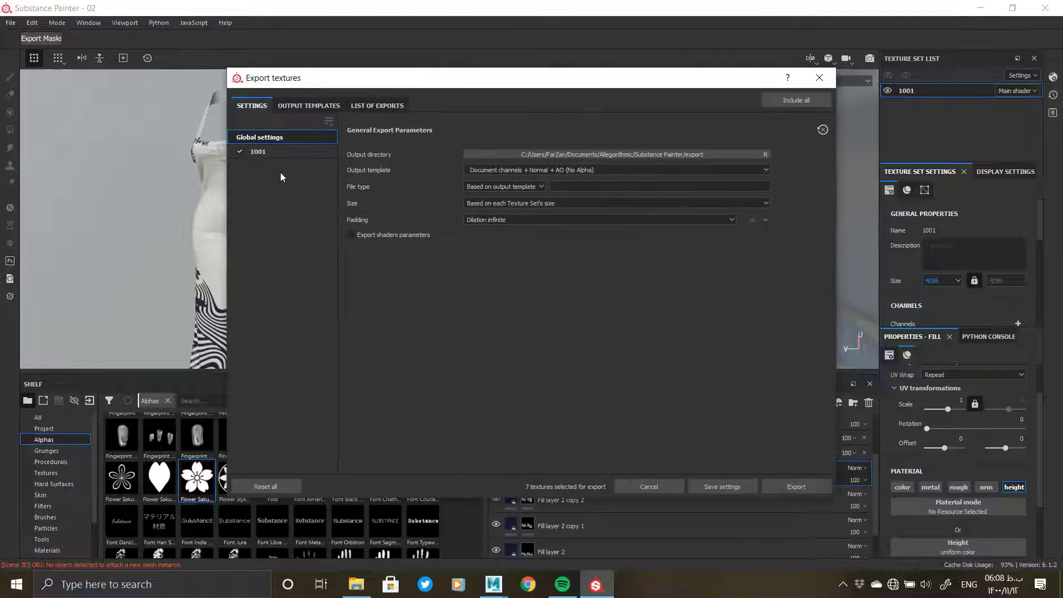
click(550, 169)
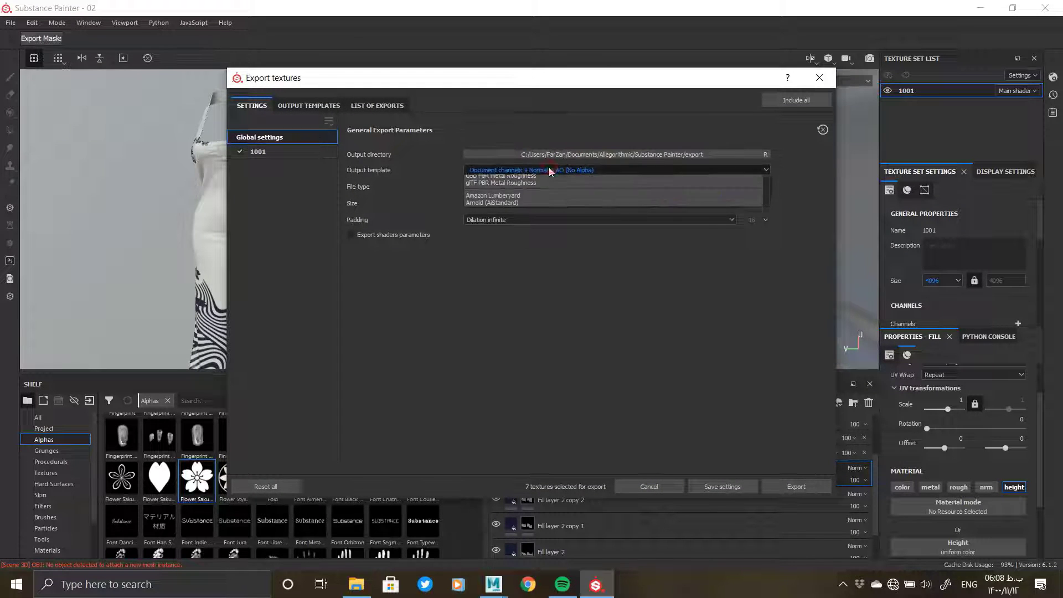
click(505, 244)
click(517, 188)
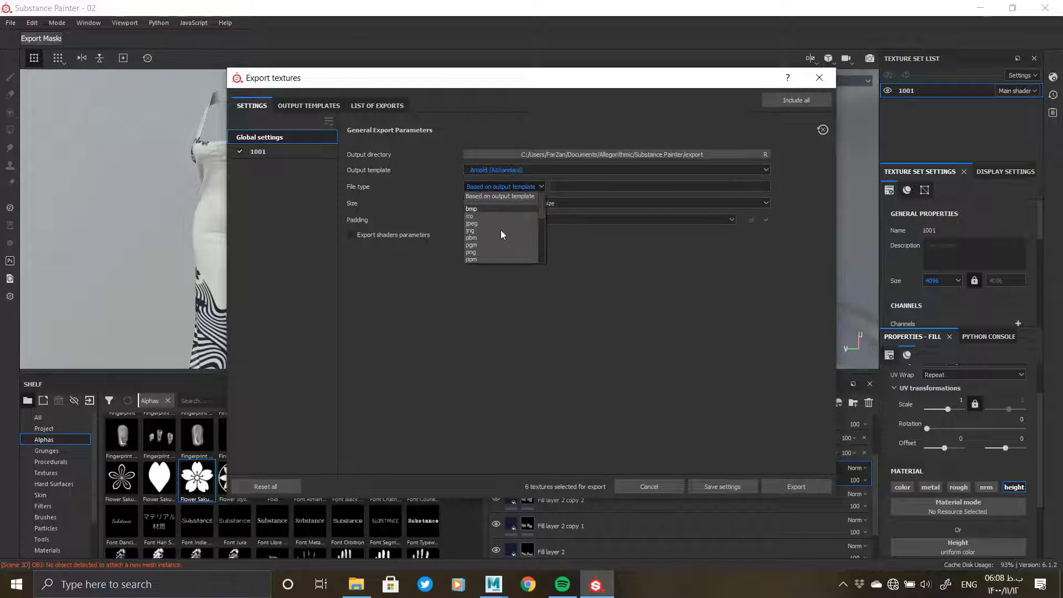
scroll(488, 252, down, 3)
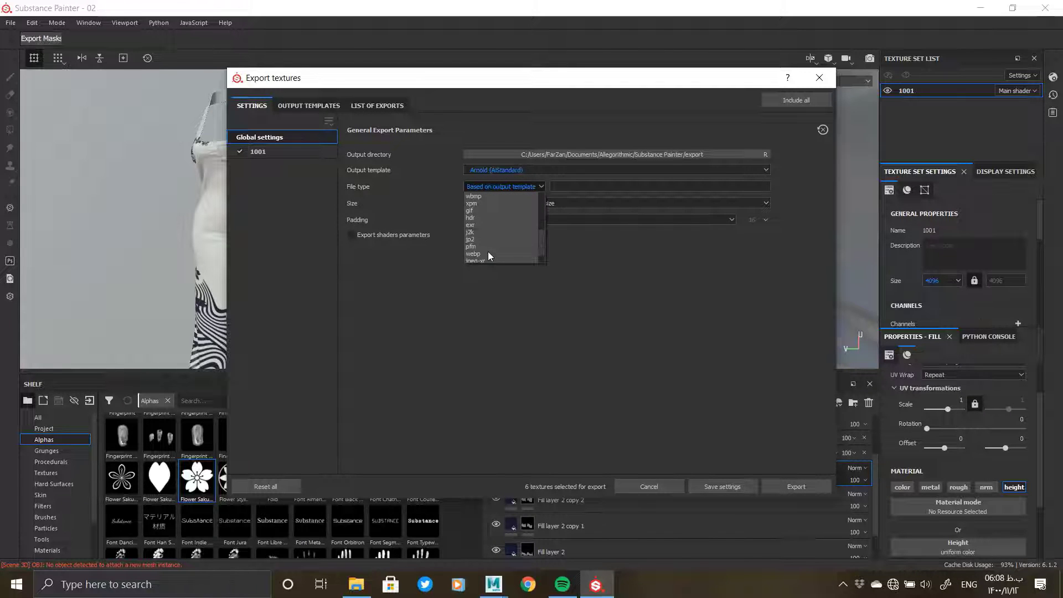
click(474, 227)
click(553, 203)
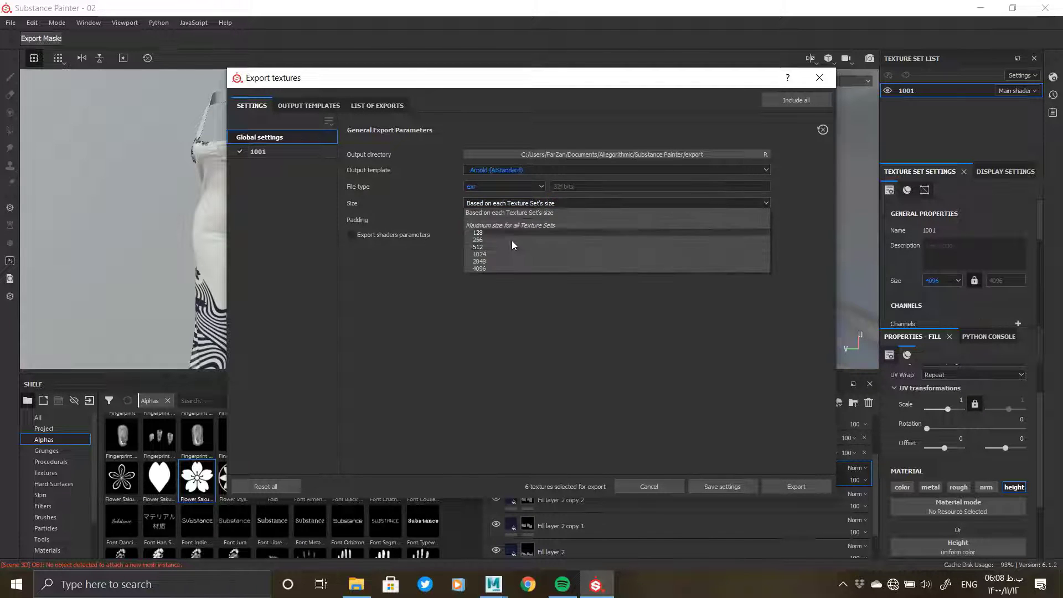
click(486, 267)
Step: Review the output maps of texture set 1001, the output templates and the list of exports
click(334, 151)
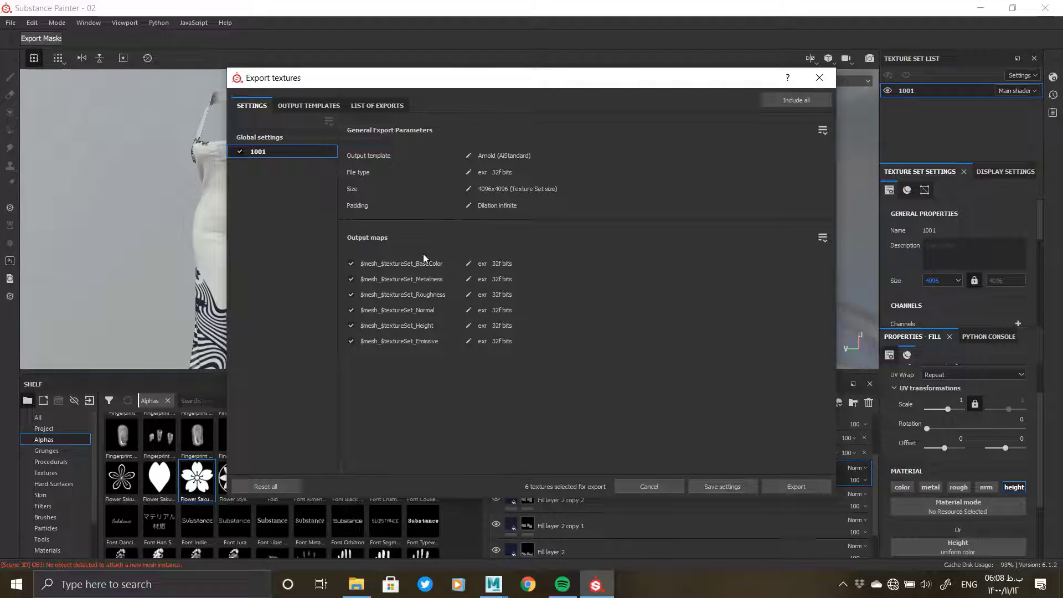
click(332, 105)
click(378, 105)
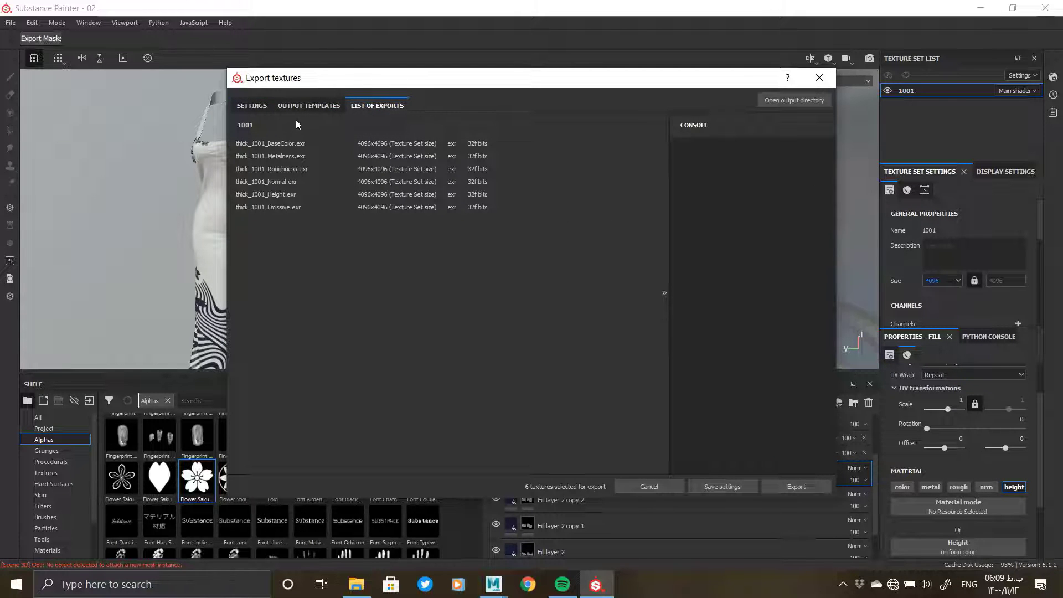
click(252, 105)
click(260, 137)
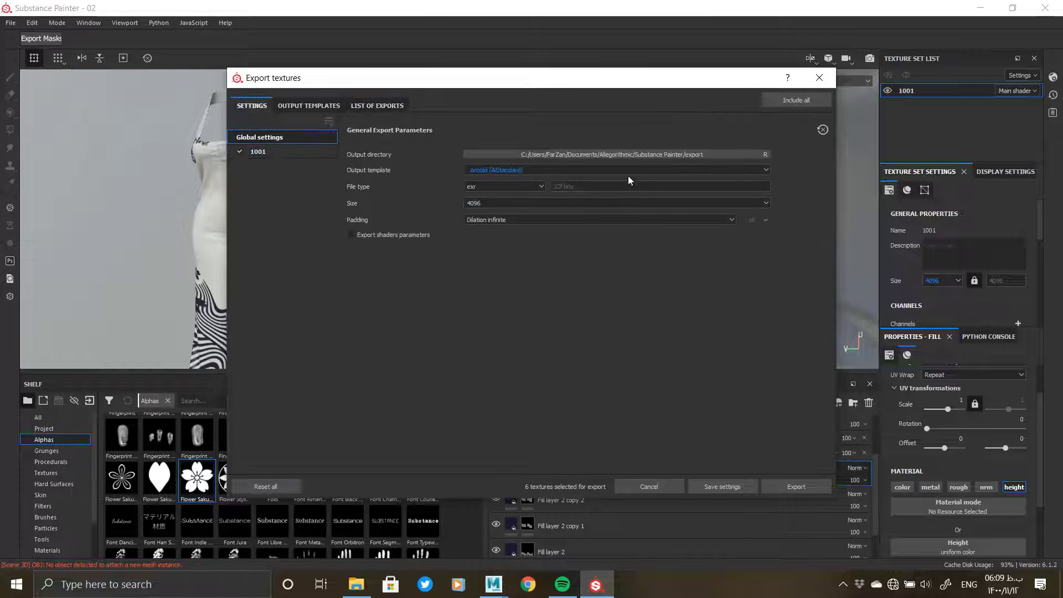
Step: Set the output directory to a new folder named Texture inside Dress No.2 and export the textures
click(484, 155)
click(304, 292)
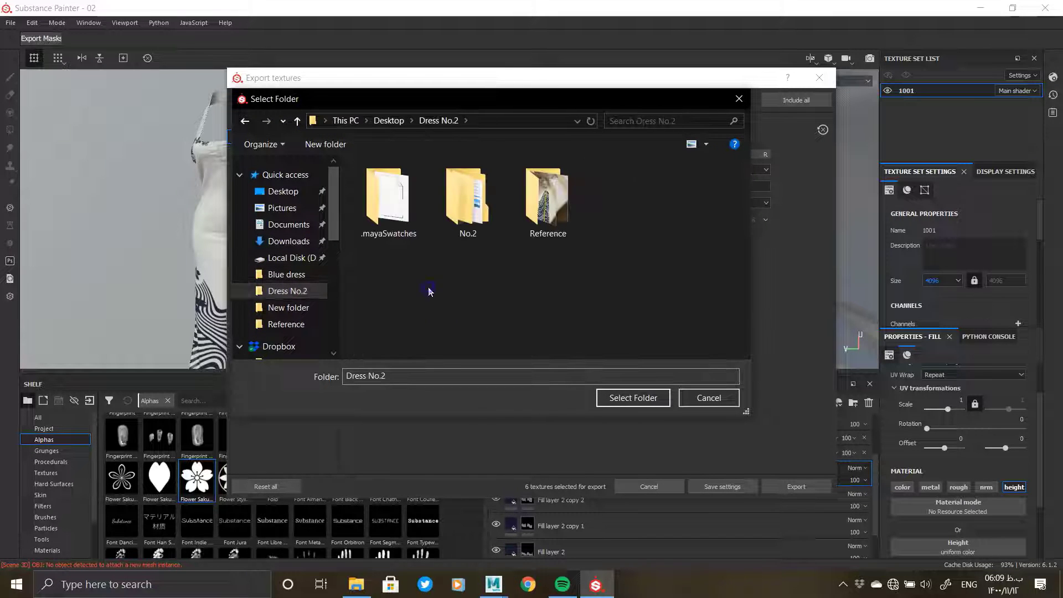
right_click(427, 290)
mouse_move(570, 487)
click(632, 359)
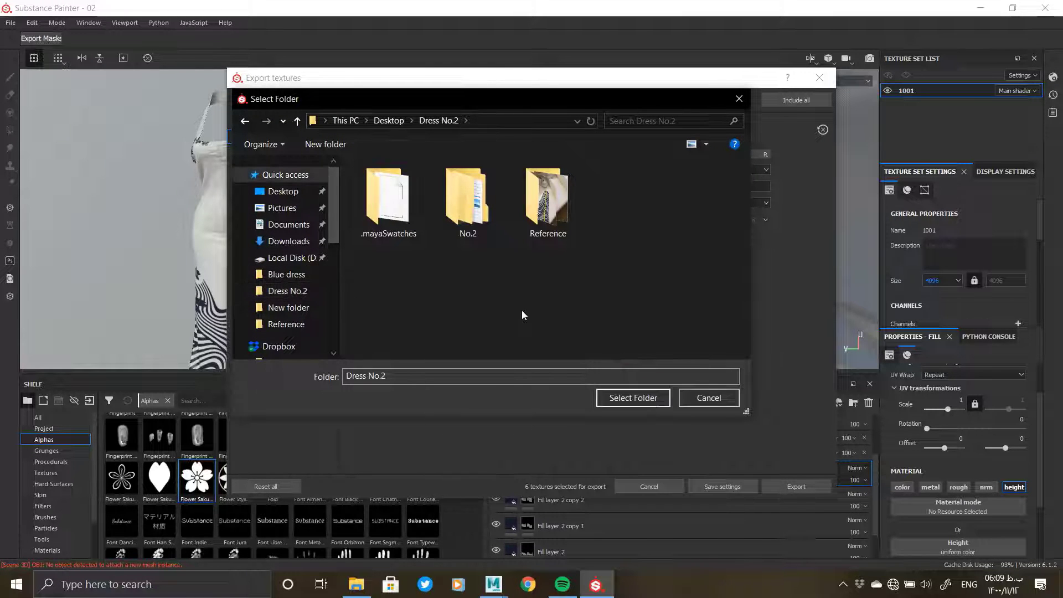
text(Text)
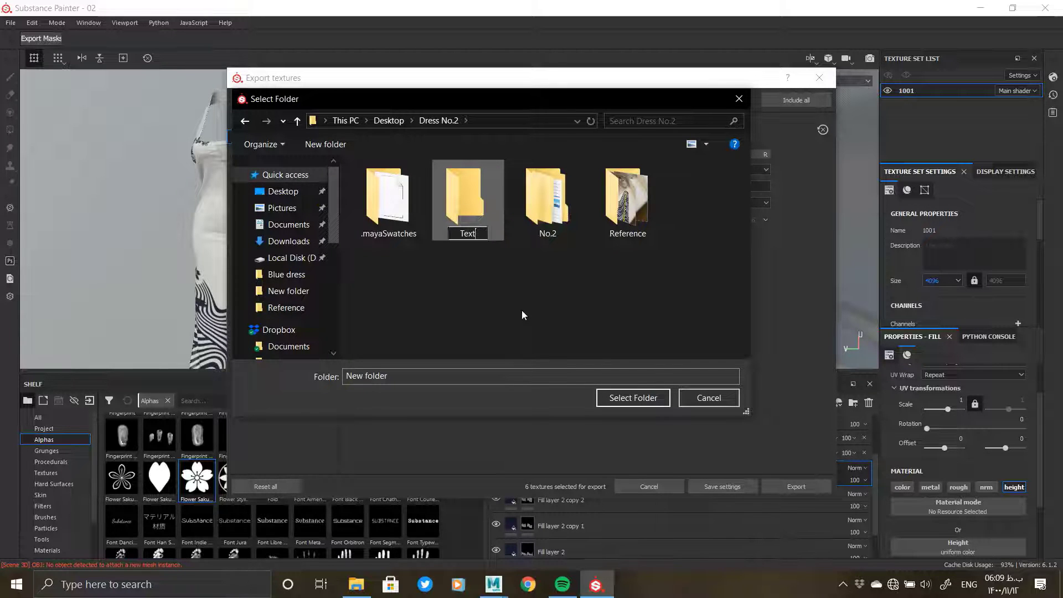
text(ure)
key(Return)
key(Return)
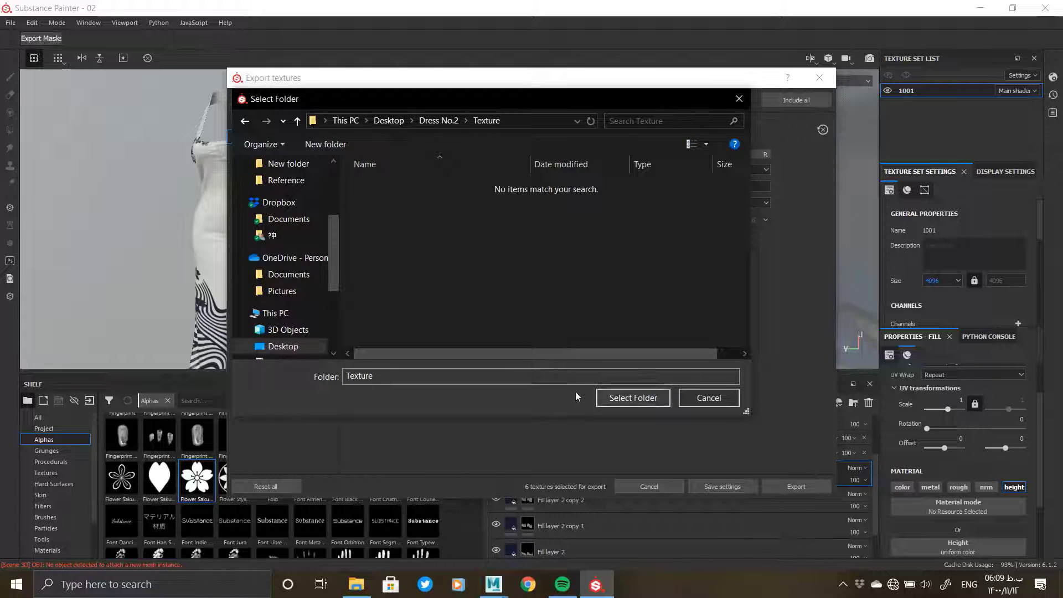
click(633, 397)
click(794, 485)
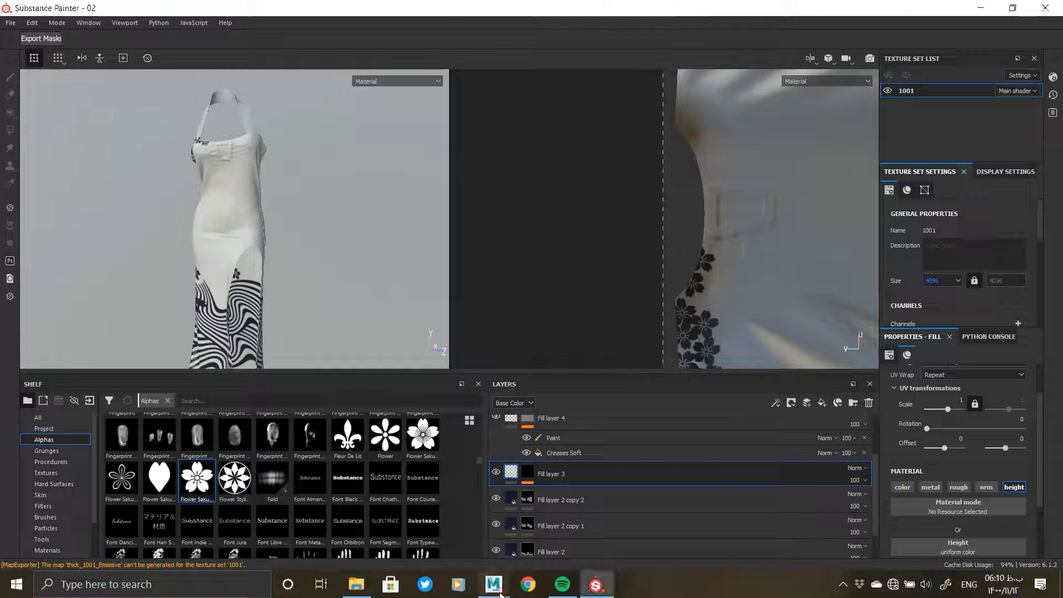
Step: Switch to Maya and import thick.obj from the Dress No.2 folder into the studio scene
click(499, 591)
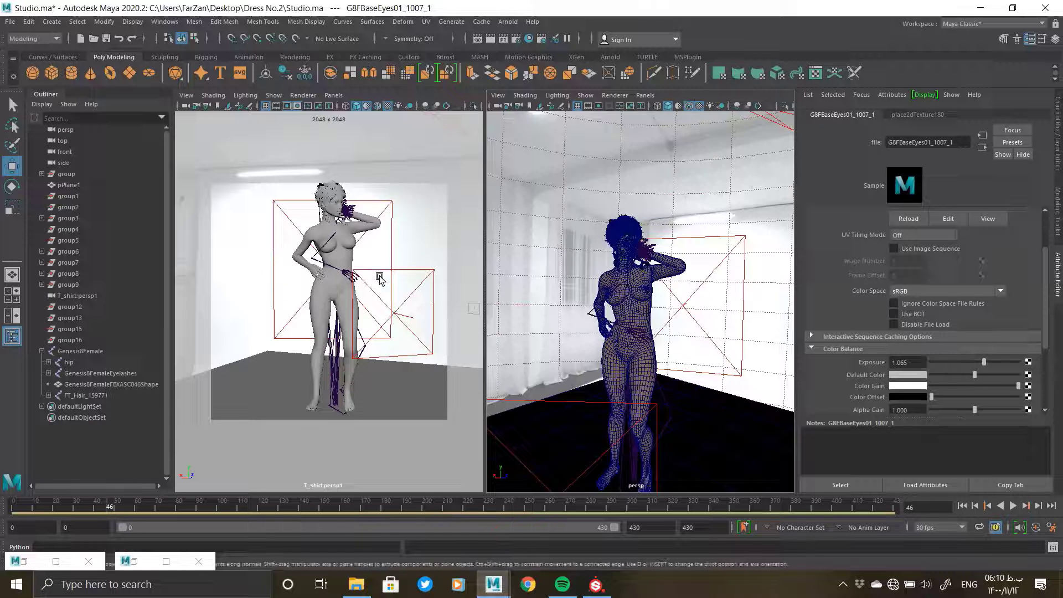
click(356, 584)
click(755, 104)
click(713, 104)
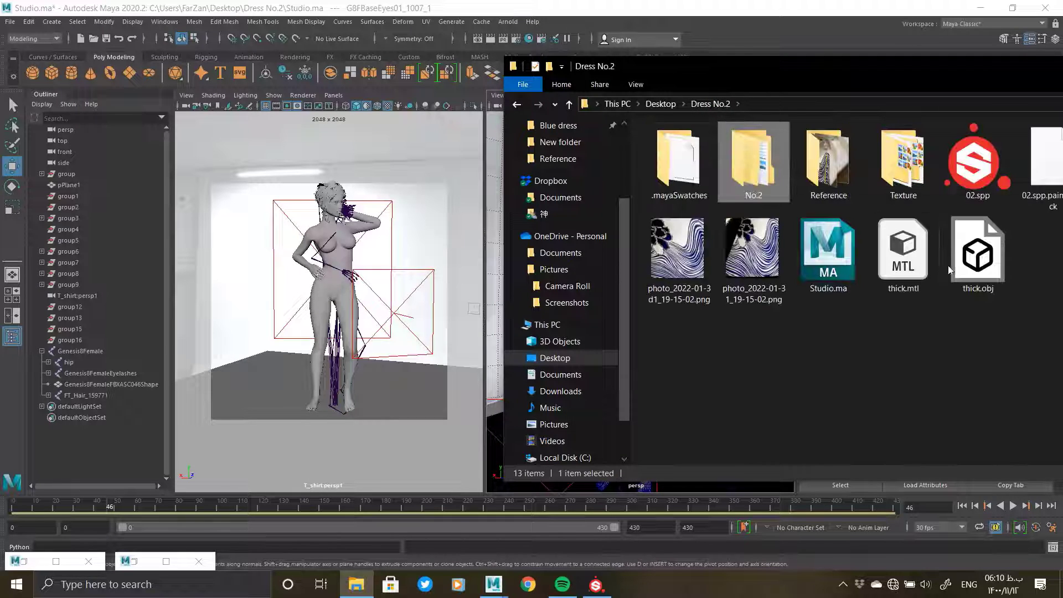
drag(978, 254, 321, 279)
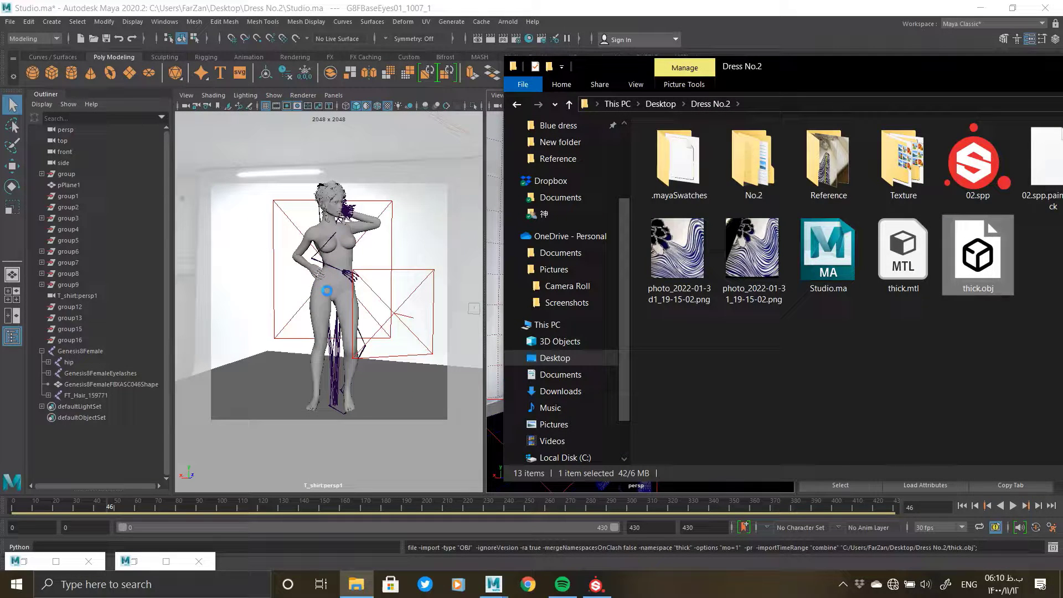
click(876, 5)
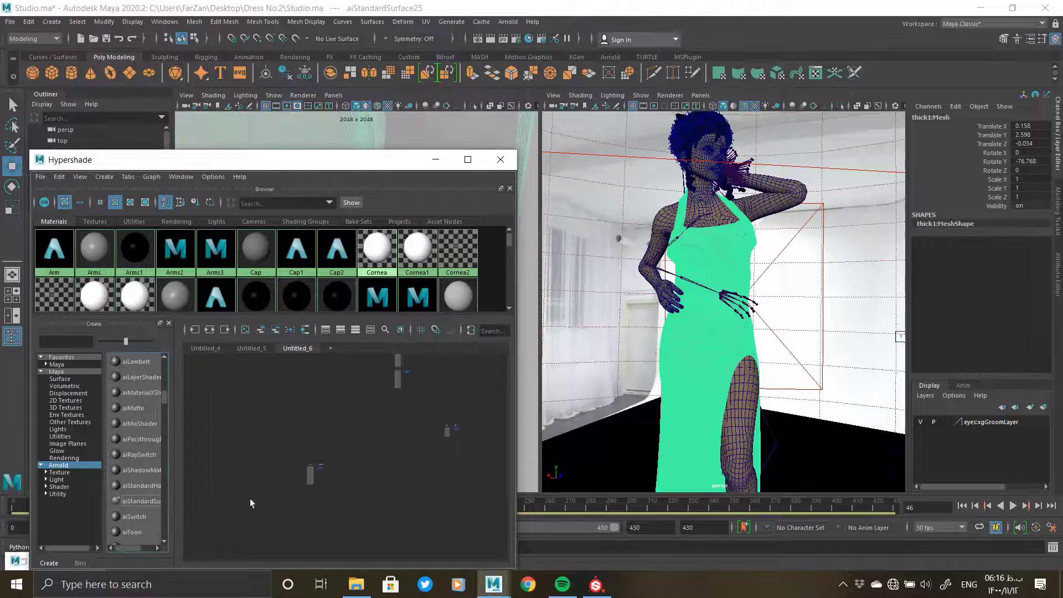
Step: Bring the exported BaseColor, Roughness, Normal, Metalness and Height maps from the Texture folder into the Hypershade graph beside aiStandardSurface25
click(310, 472)
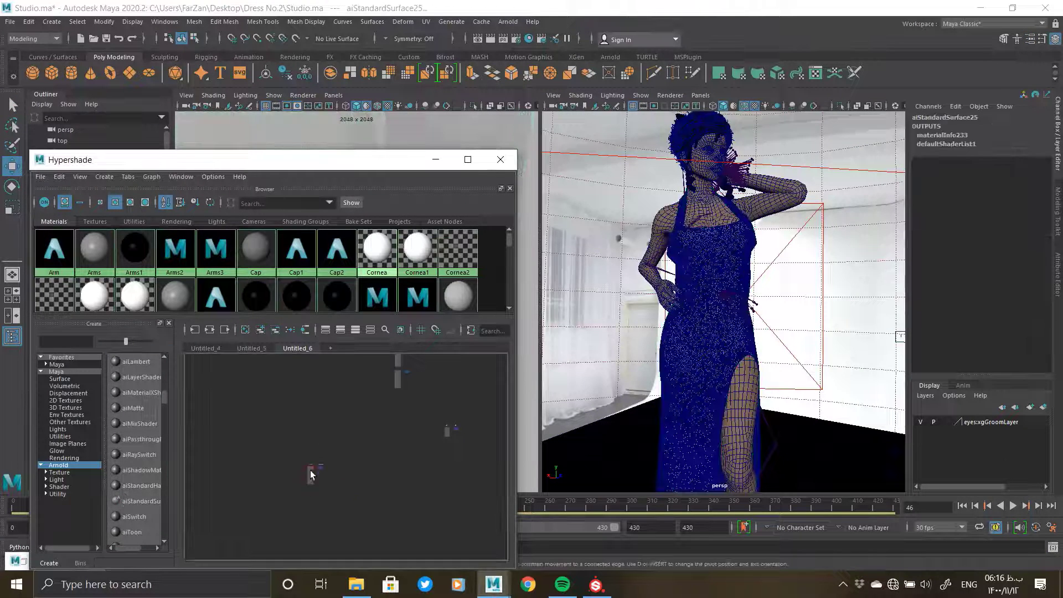
click(356, 584)
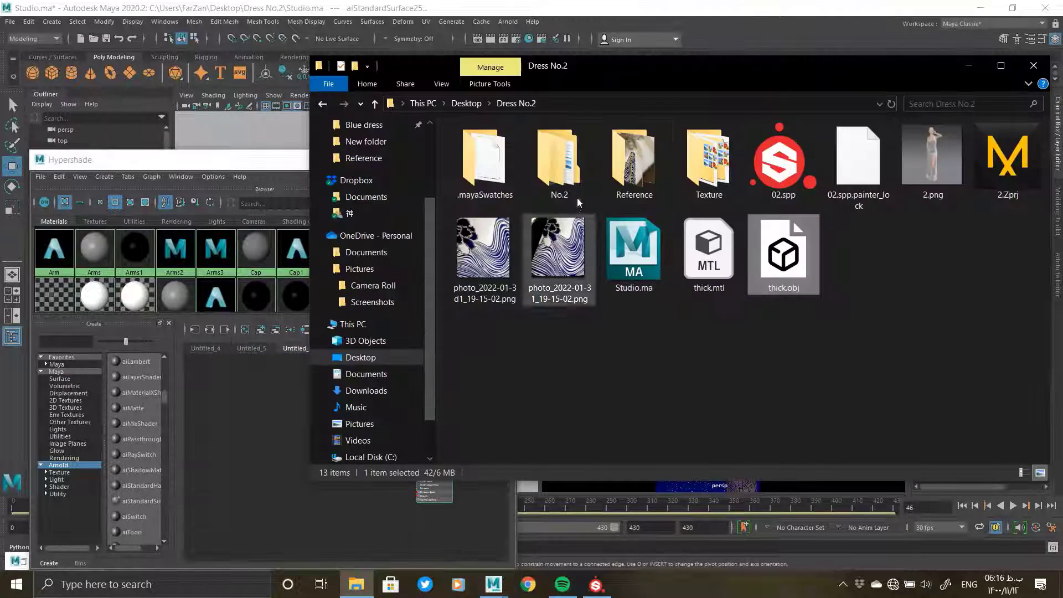
double_click(706, 160)
drag(560, 67, 720, 90)
drag(718, 202, 246, 544)
drag(792, 205, 243, 508)
drag(877, 205, 257, 477)
drag(944, 188, 242, 429)
click(364, 401)
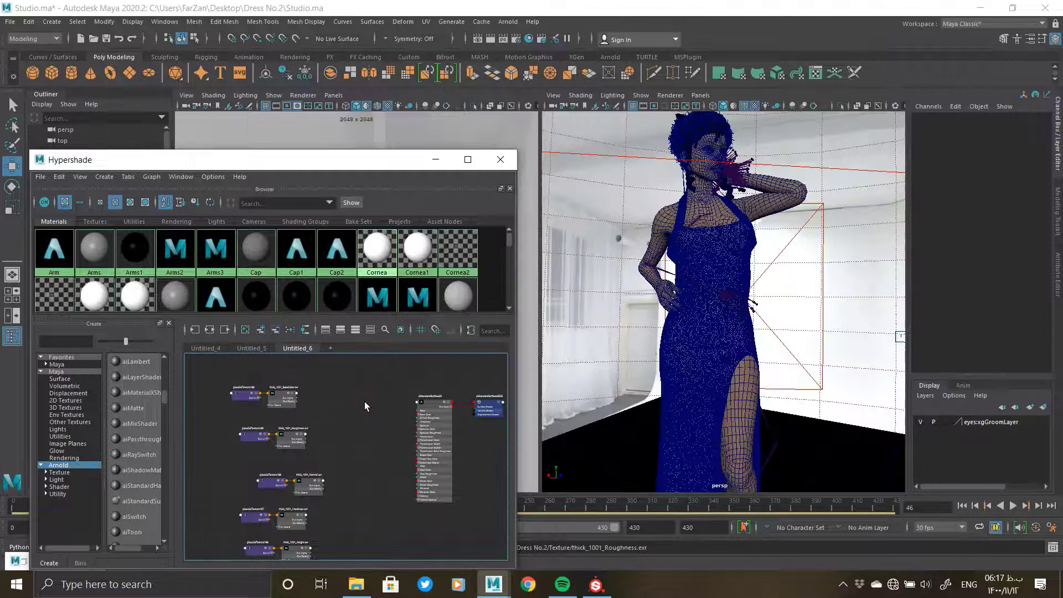
Step: Connect the Out Color of thick_1001_BaseColor.exr to the base color of aiStandardSurface25
alt+middle_drag(371, 436, 382, 430)
scroll(311, 391, up, 4)
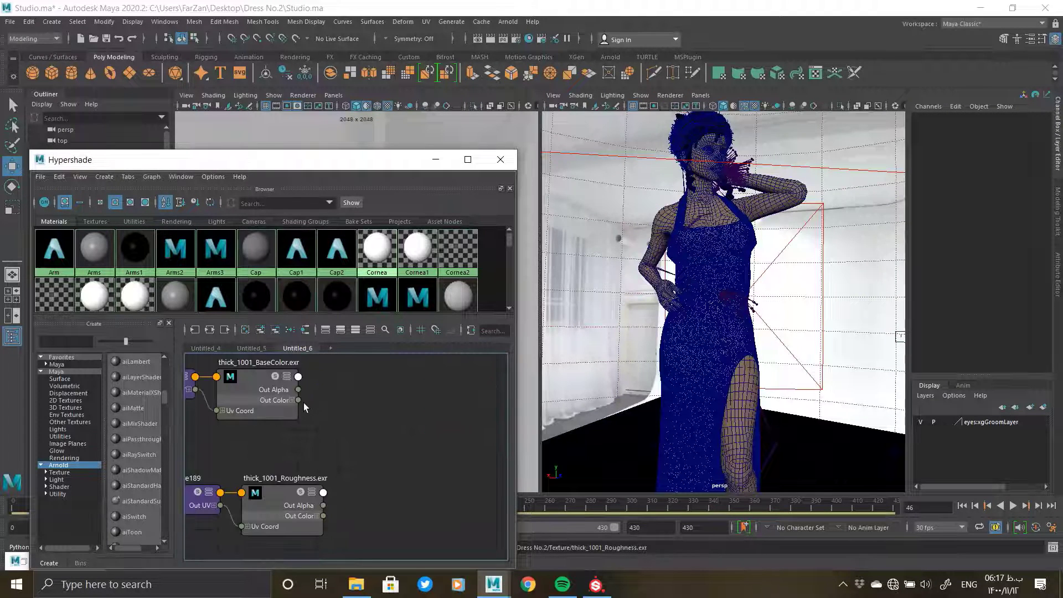
drag(298, 400, 481, 425)
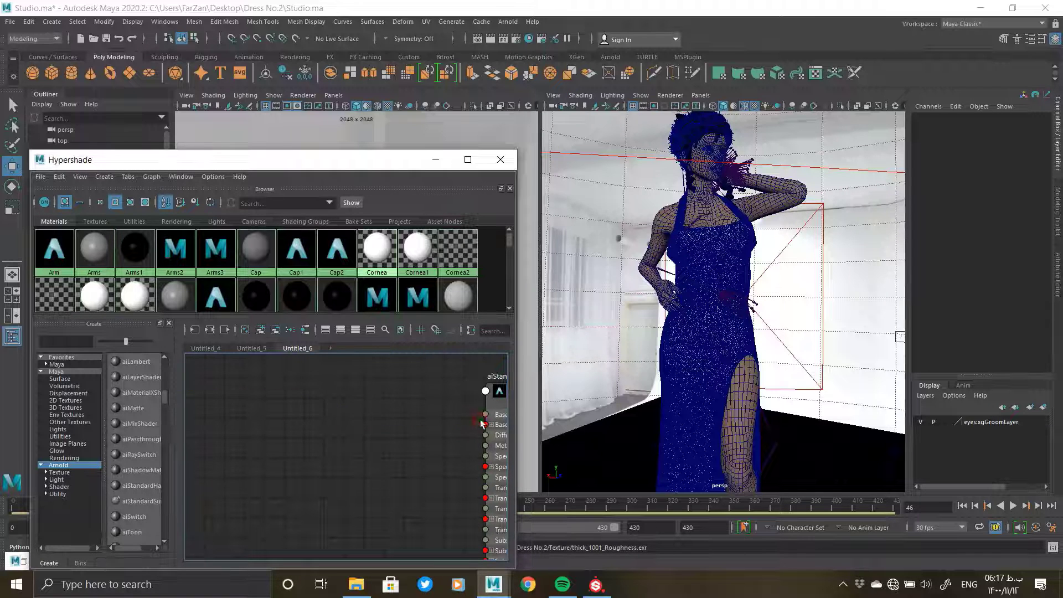
alt+middle_drag(310, 428, 202, 416)
click(293, 394)
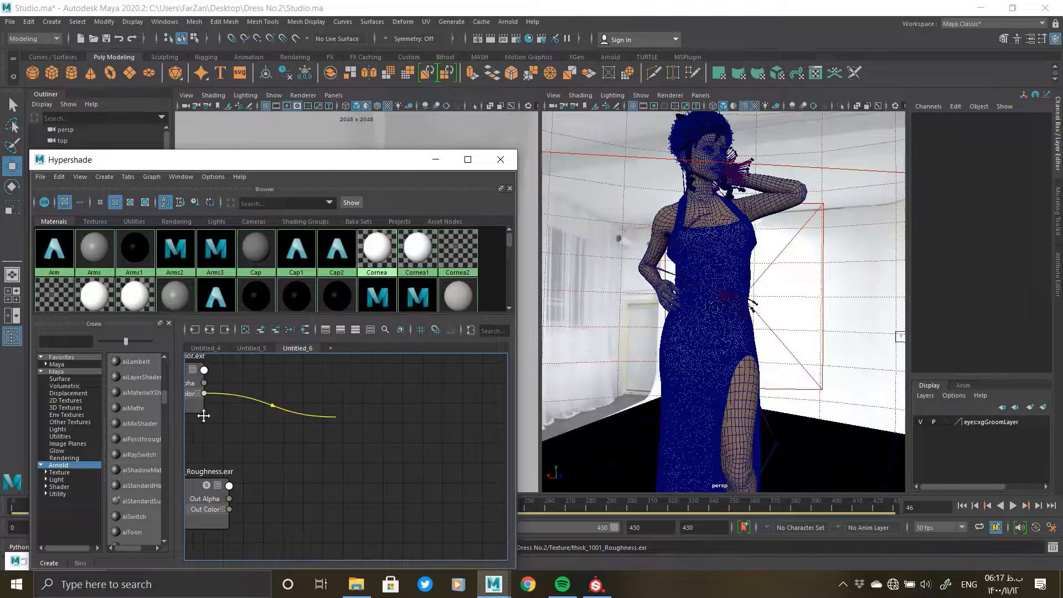
click(416, 430)
alt+middle_drag(271, 435, 471, 432)
scroll(361, 431, up, 2)
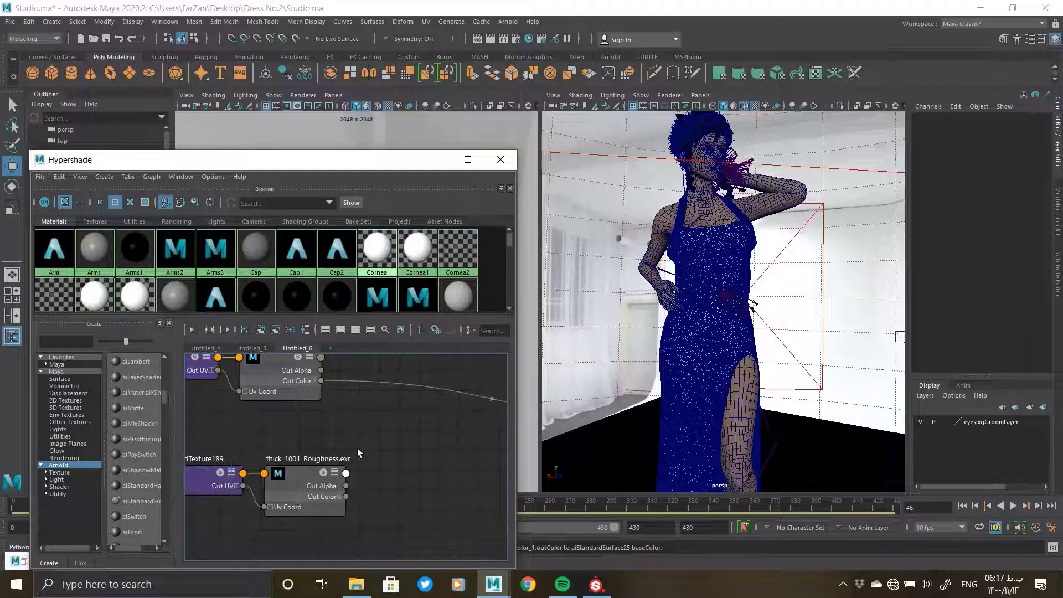
Step: Connect the red channel of thick_1001_Roughness.exr's Out Color to the specular roughness of aiStandardSurface25
click(338, 496)
drag(349, 510, 370, 424)
alt+middle_drag(402, 428, 296, 431)
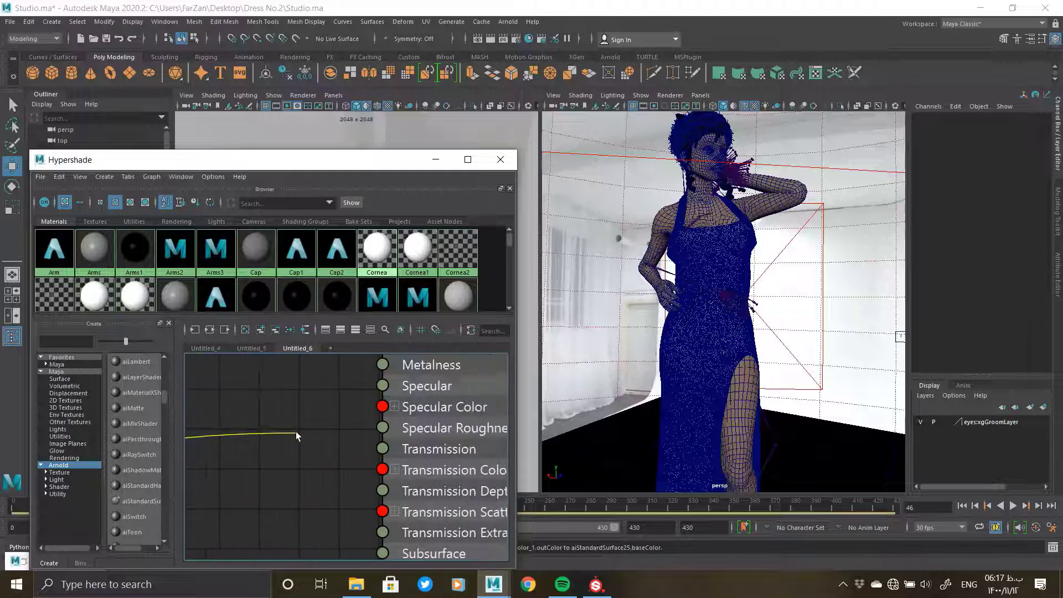
click(386, 431)
Step: Add an aiNormalMap node beside thick_1001_Normal.exr and feed the texture's Out Color into its Input
scroll(354, 435, down, 4)
scroll(378, 453, up, 3)
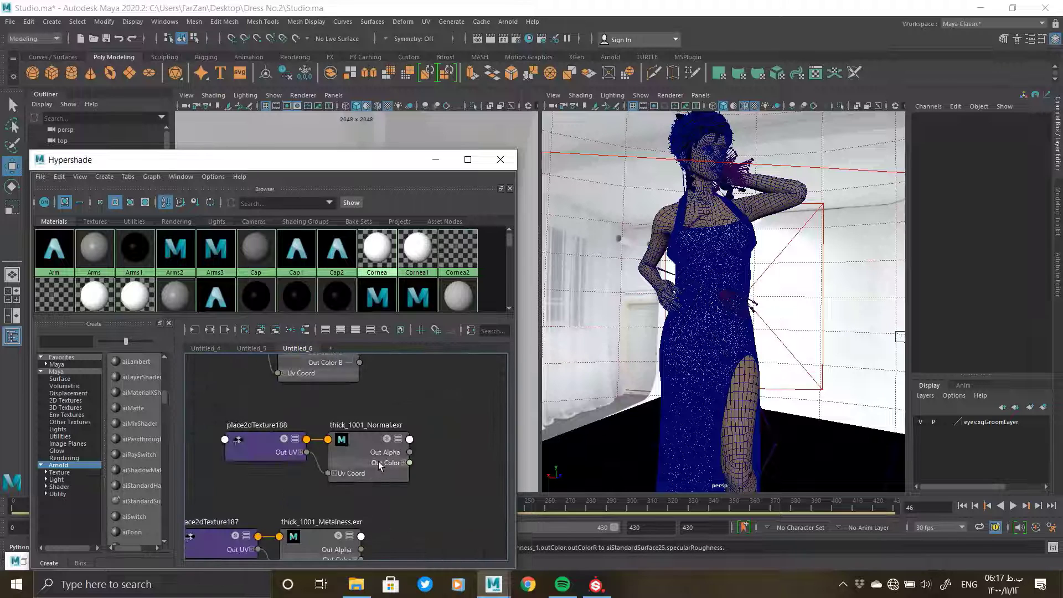
key(Tab)
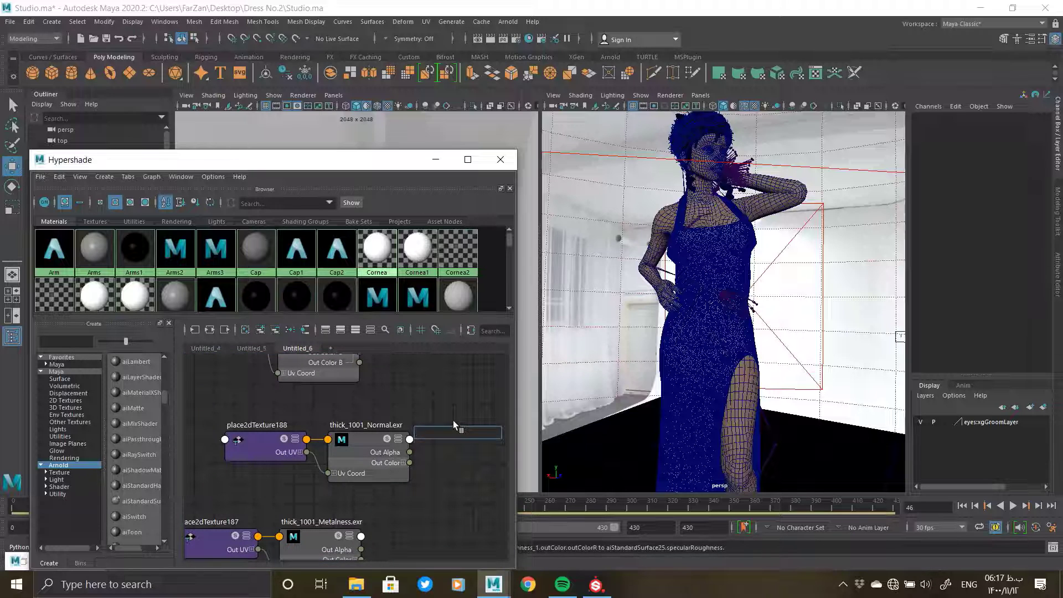
text(m)
key(BackSpace)
text(n)
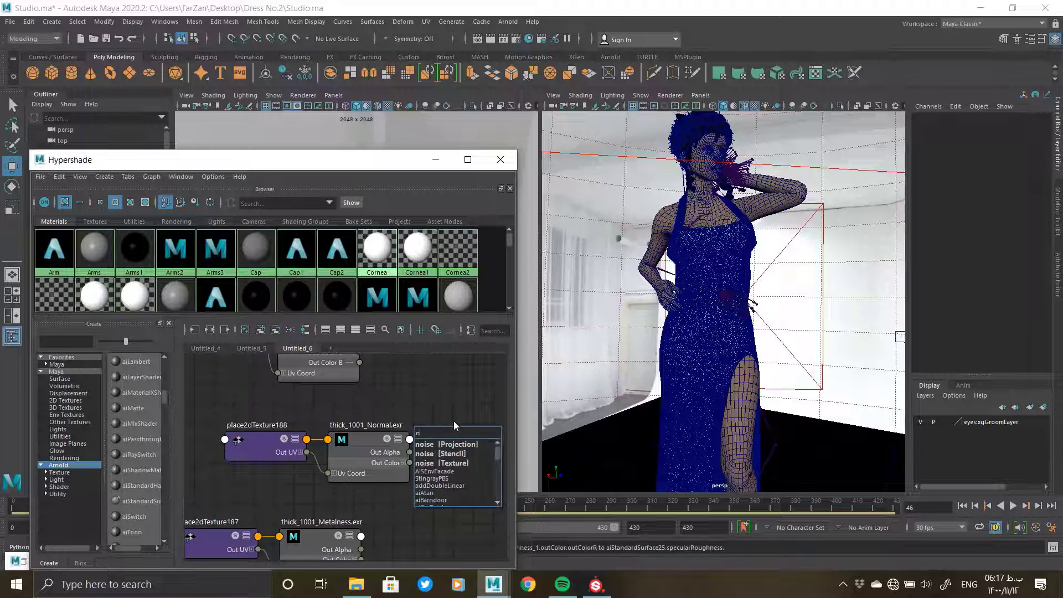
text(or)
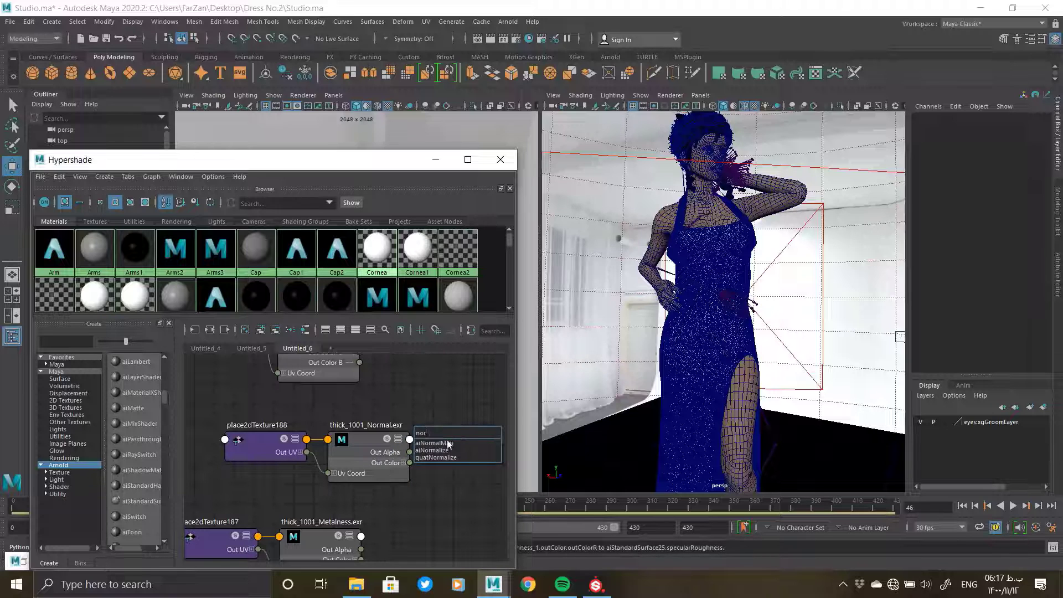
click(450, 444)
drag(450, 444, 496, 450)
Step: Connect the Out Value of aiNormalMap1 to the Normal Camera of aiStandardSurface25
alt+middle_drag(453, 411, 309, 380)
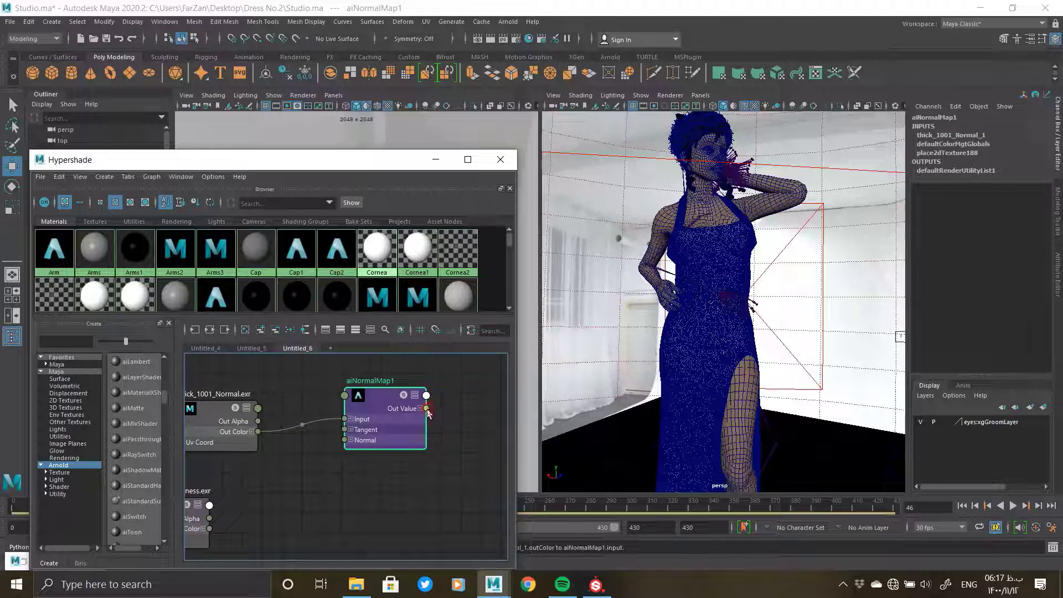
drag(427, 413, 415, 440)
scroll(442, 426, up, 3)
Step: Connect the red channel of thick_1001_Metalness.exr's Out Color to the metalness of aiStandardSurface25
scroll(403, 456, down, 4)
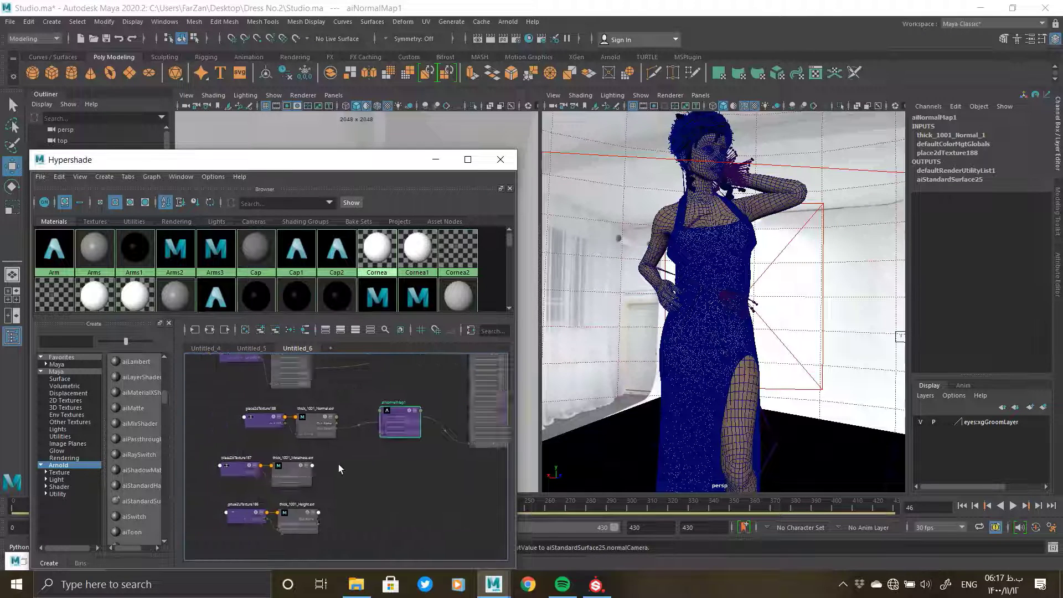
scroll(332, 466, up, 4)
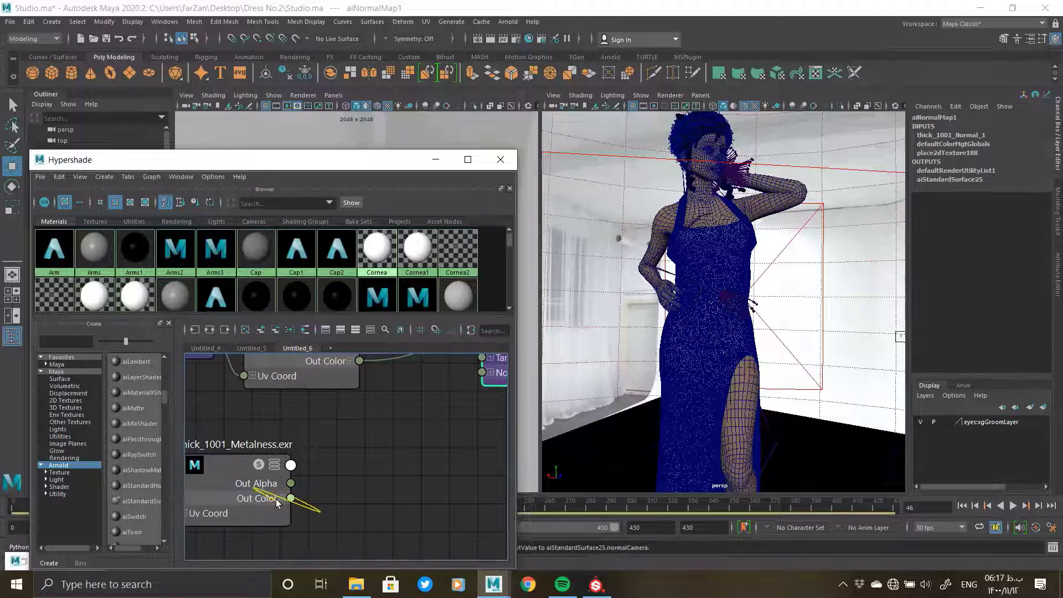
drag(278, 502, 393, 428)
scroll(302, 515, down, 4)
scroll(424, 403, up, 5)
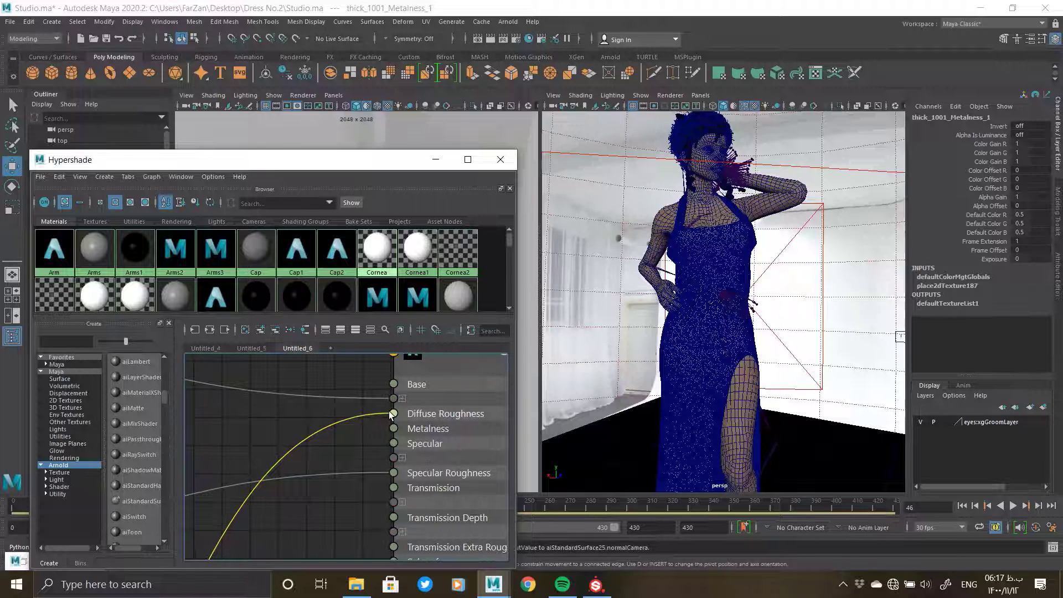
Step: Assign thick_1001_Height.exr as the displacement material of the aiStandardSurface25SG shading group
scroll(365, 424, down, 5)
scroll(333, 466, up, 5)
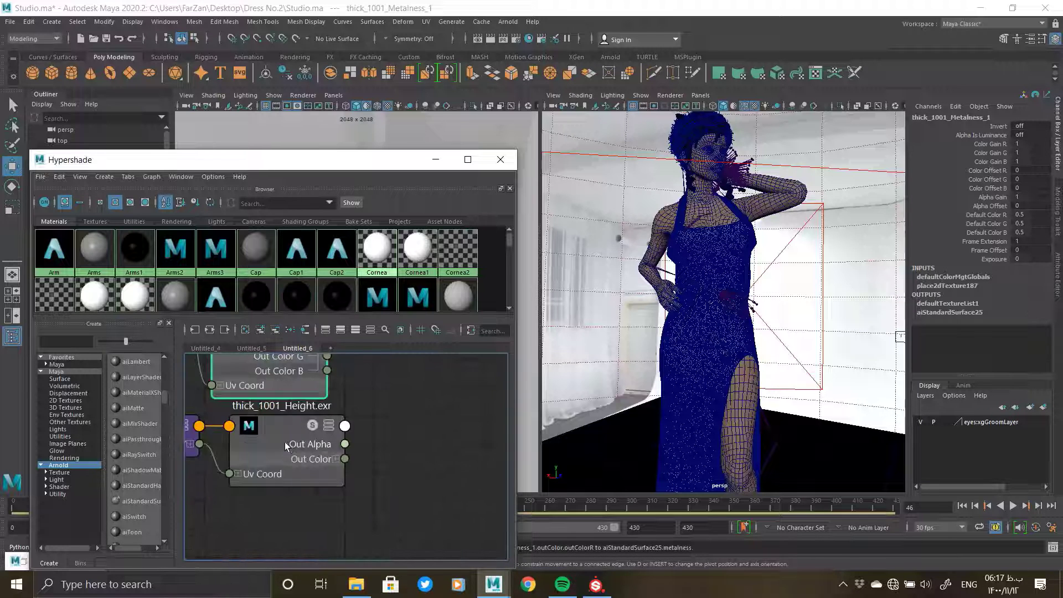
click(327, 449)
scroll(332, 481, down, 5)
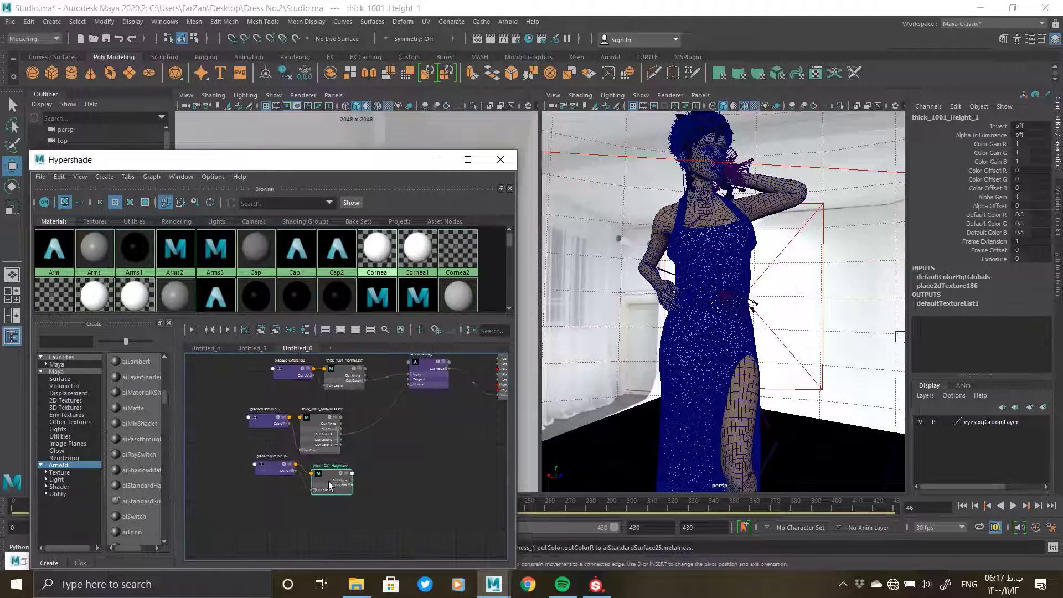
click(440, 451)
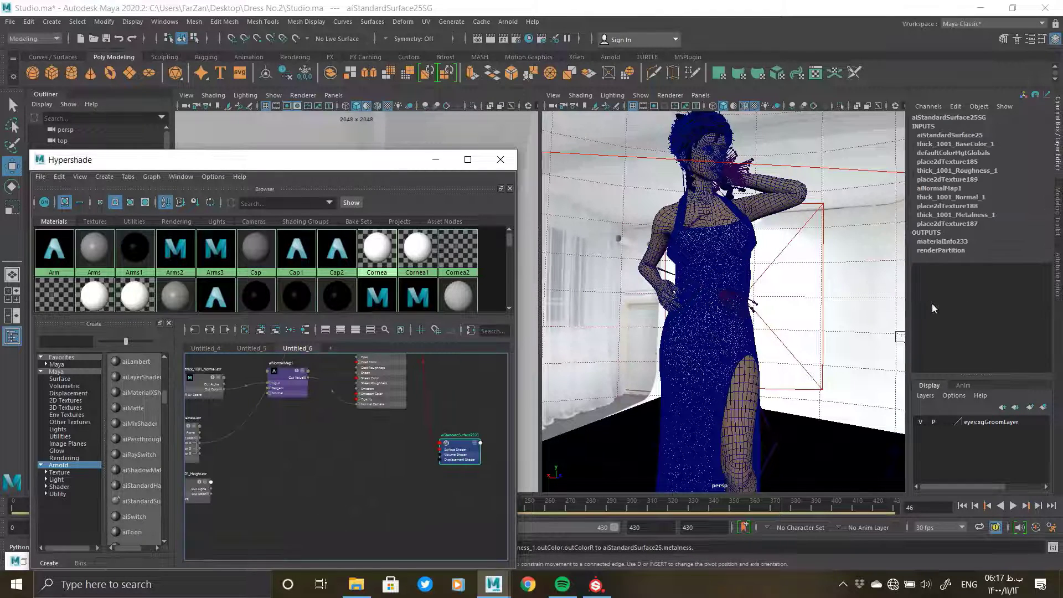
key(ctrl+a)
click(858, 118)
middle_drag(198, 494, 935, 257)
Step: Disconnect the height map's Out Alpha from displacementShader5 and connect its Out Color R to Displacement instead
alt+middle_drag(467, 363, 468, 338)
scroll(437, 531, up, 5)
drag(317, 454, 271, 468)
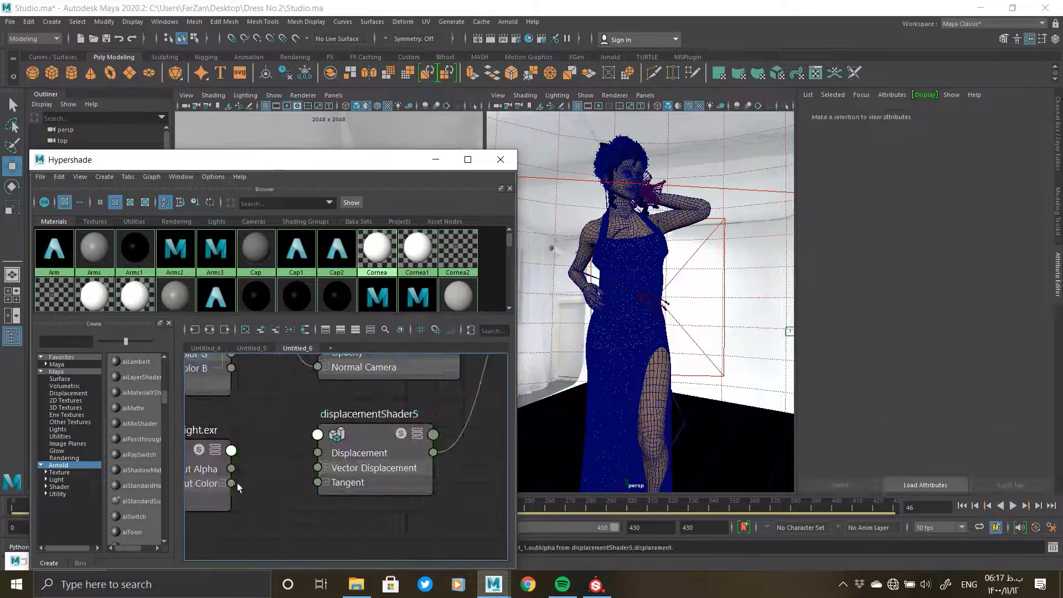
click(223, 483)
drag(231, 498, 315, 454)
Step: Minimize the Hypershade and frame the full figure from head to hem in the T_shirt:persp1 camera view
click(435, 160)
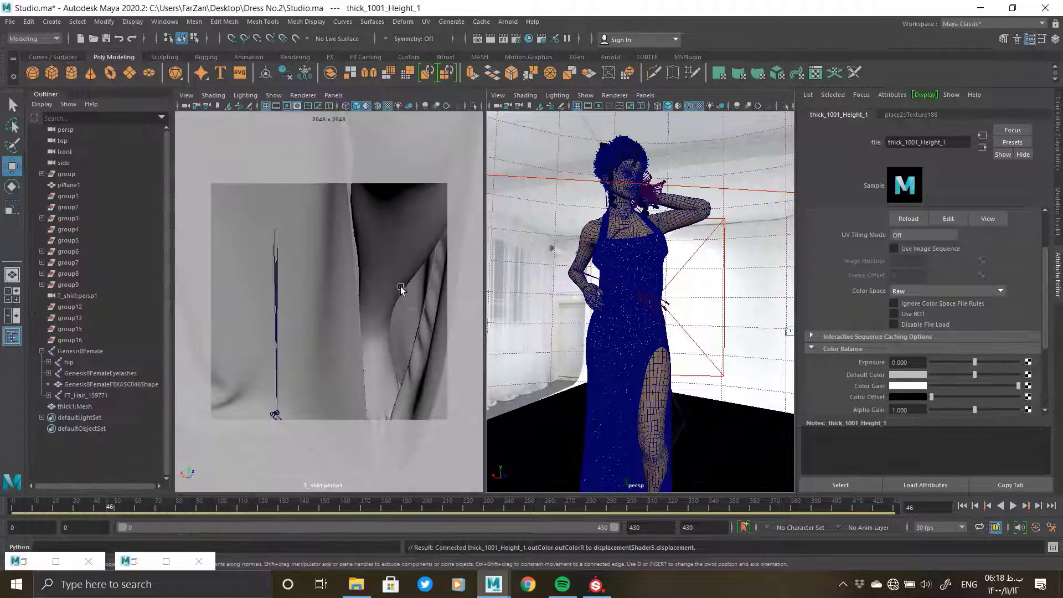
scroll(357, 315, down, 5)
scroll(355, 318, down, 5)
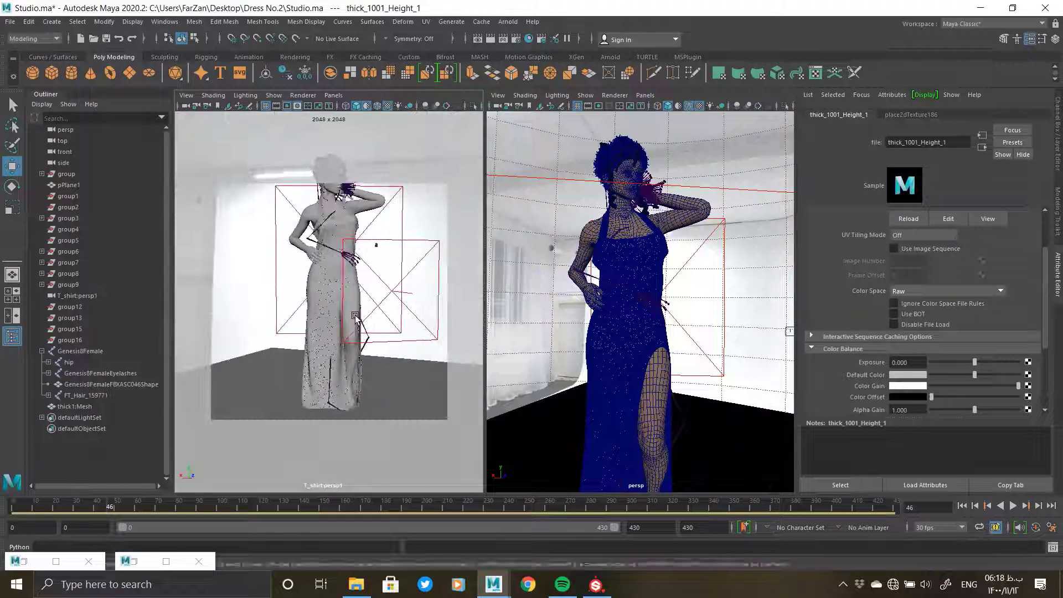
scroll(344, 324, up, 3)
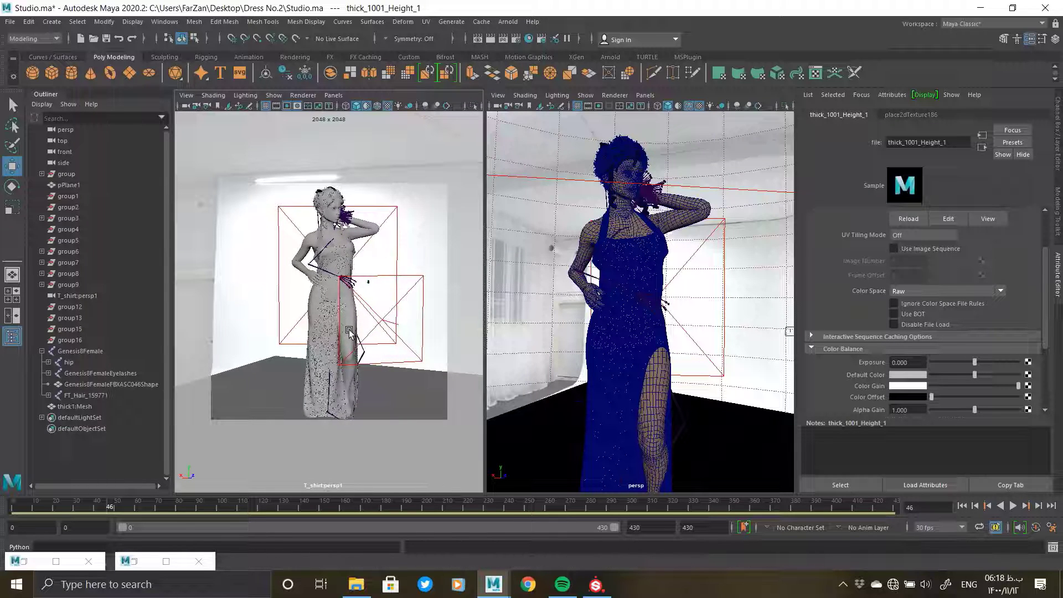
scroll(352, 328, up, 2)
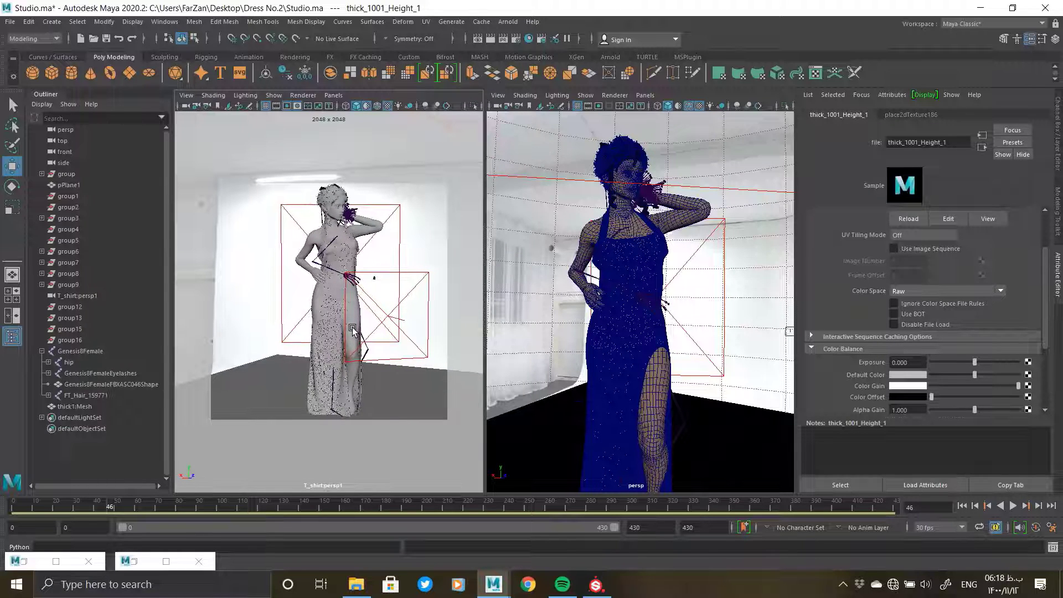
scroll(355, 327, up, 1)
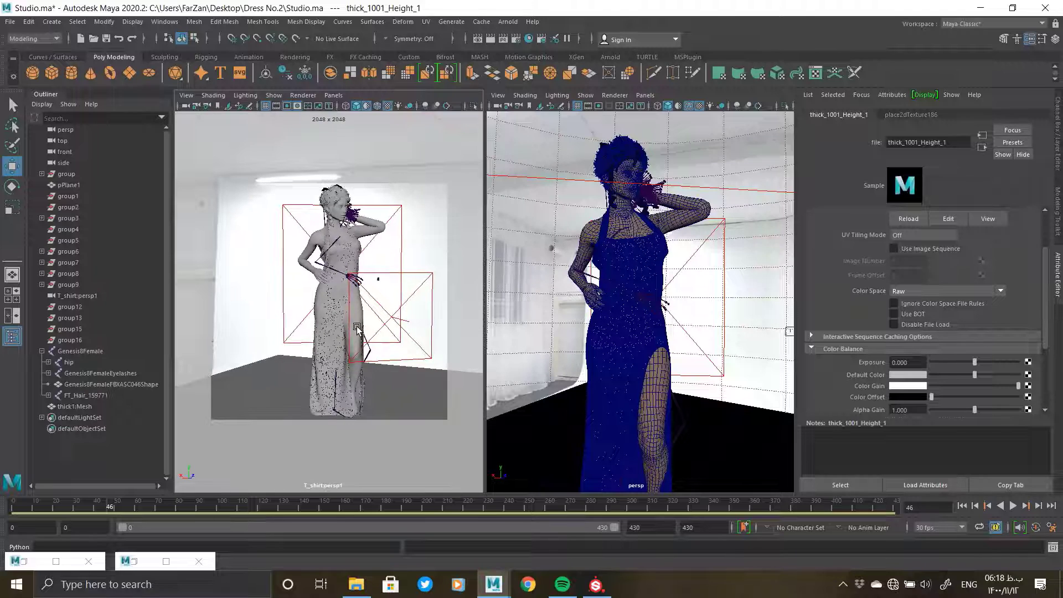
Step: Render the figure through the T_shirt:persp1 camera in the Arnold RenderView and inspect the dress's upper part up close
click(515, 39)
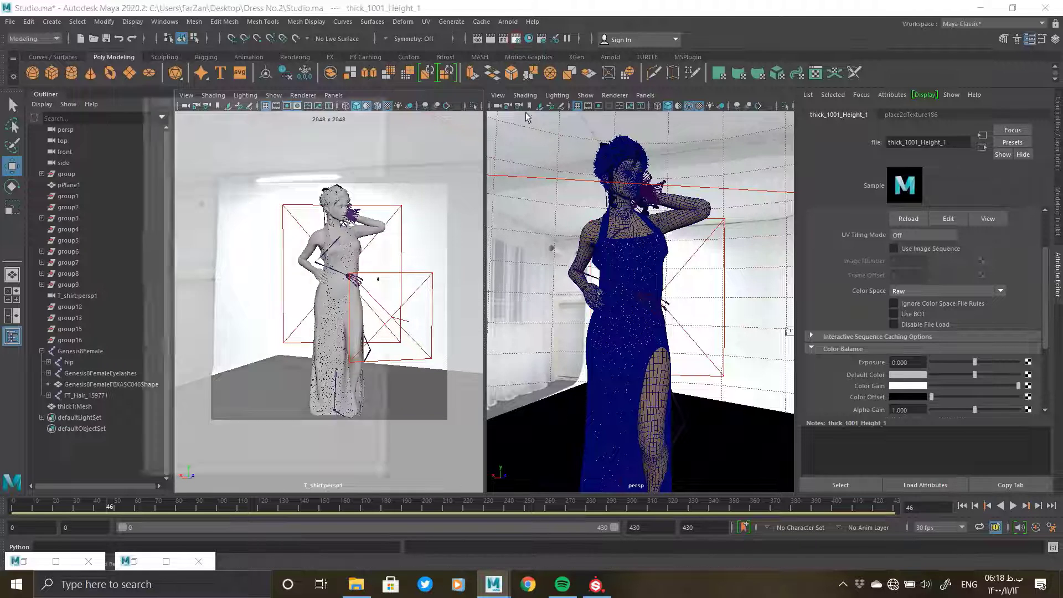
click(376, 101)
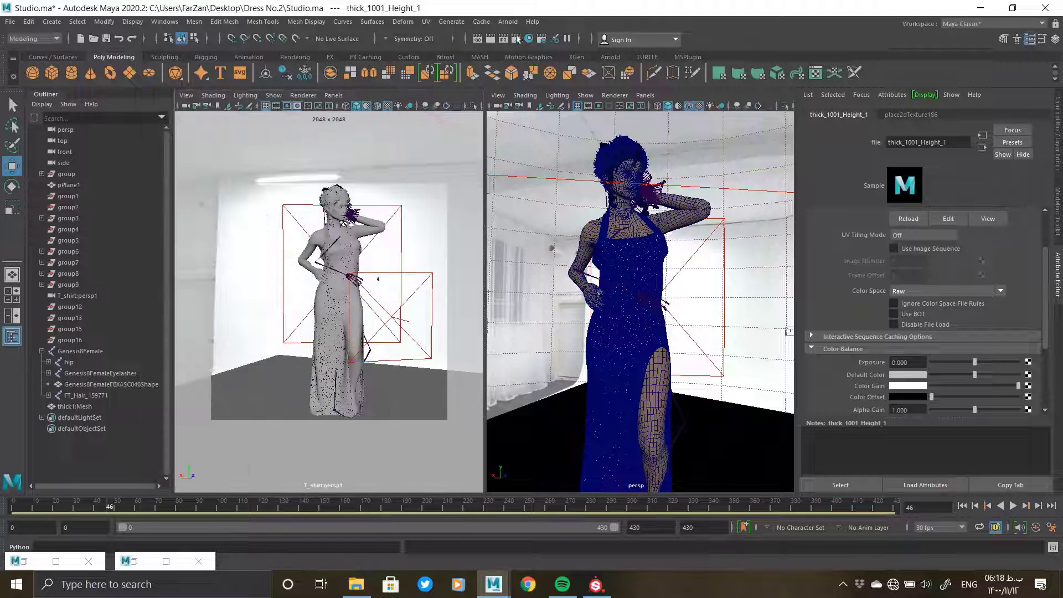
click(476, 23)
click(371, 204)
click(23, 560)
click(430, 162)
click(26, 562)
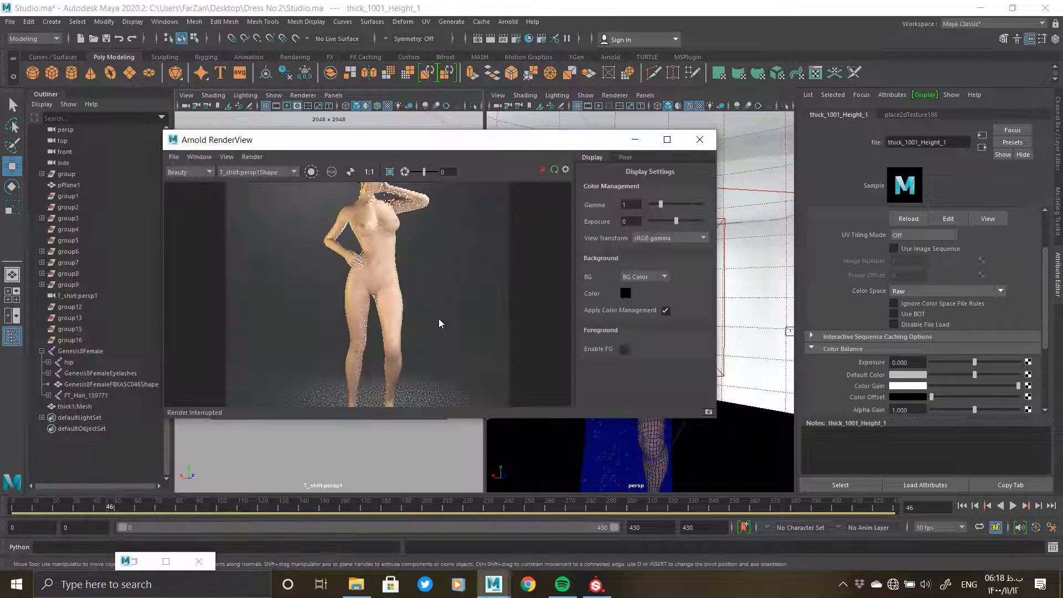
mouse_move(568, 5)
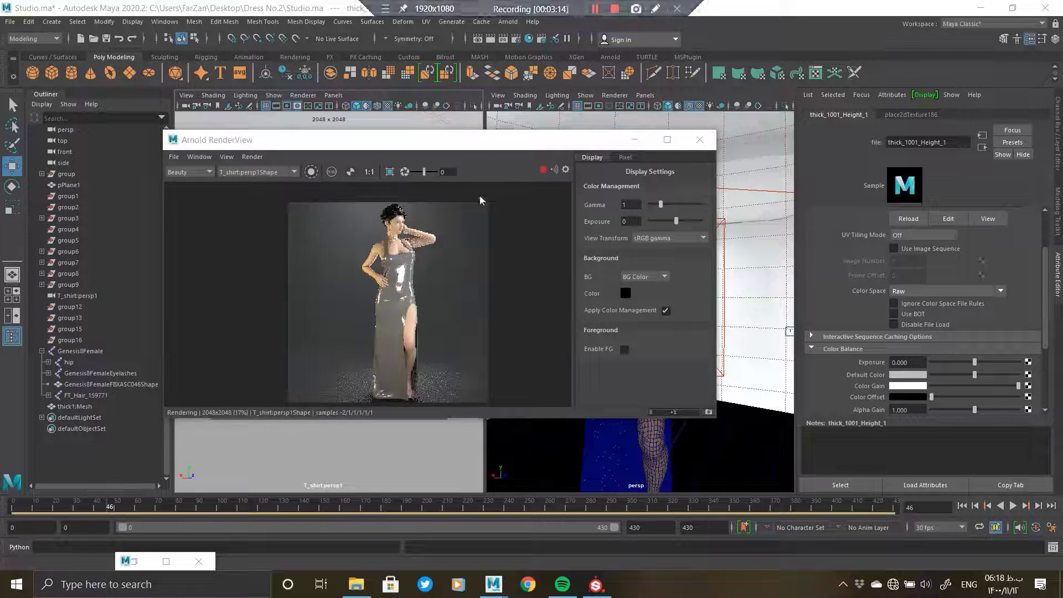
scroll(398, 249, up, 8)
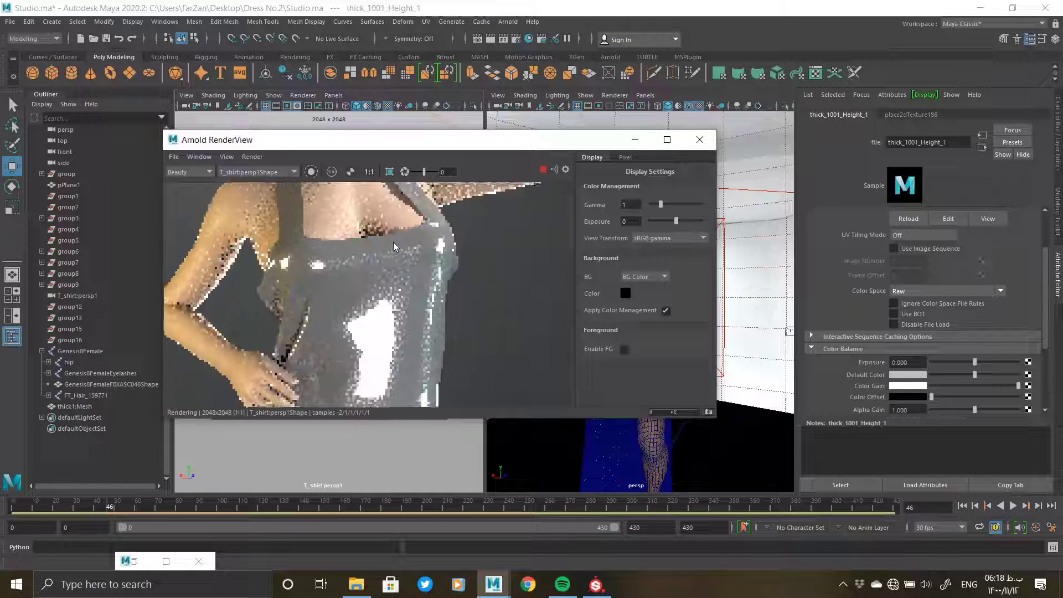
scroll(444, 235, down, 3)
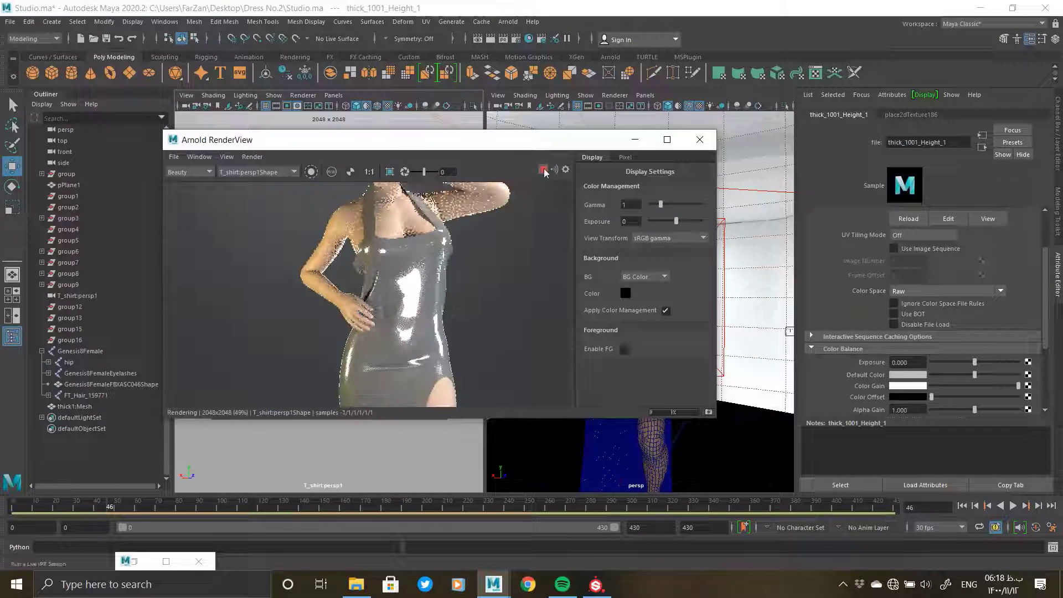
Step: Reopen the Hypershade beside the render window and assign aiStandardSurface25 to the dress mesh
click(133, 561)
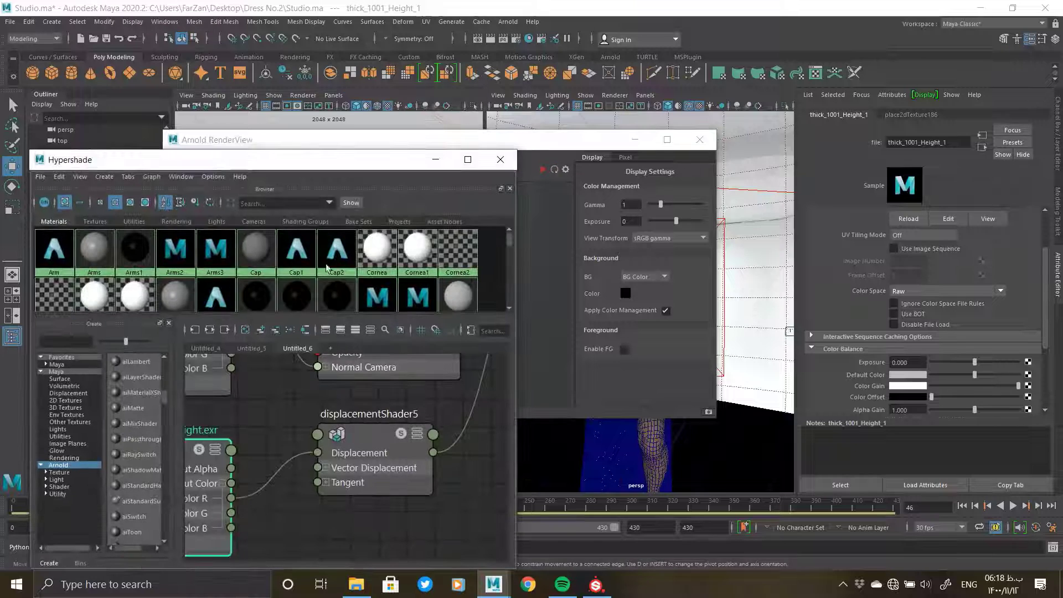
scroll(303, 420, down, 5)
drag(339, 159, 205, 114)
click(427, 141)
drag(426, 141, 621, 151)
click(600, 287)
scroll(173, 327, up, 6)
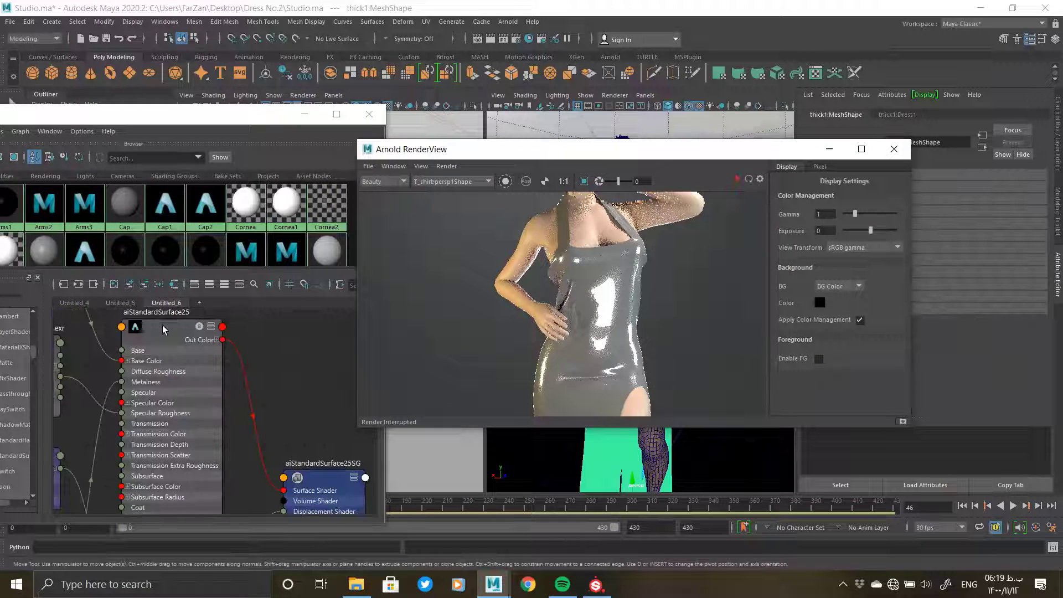
right_drag(163, 325, 165, 296)
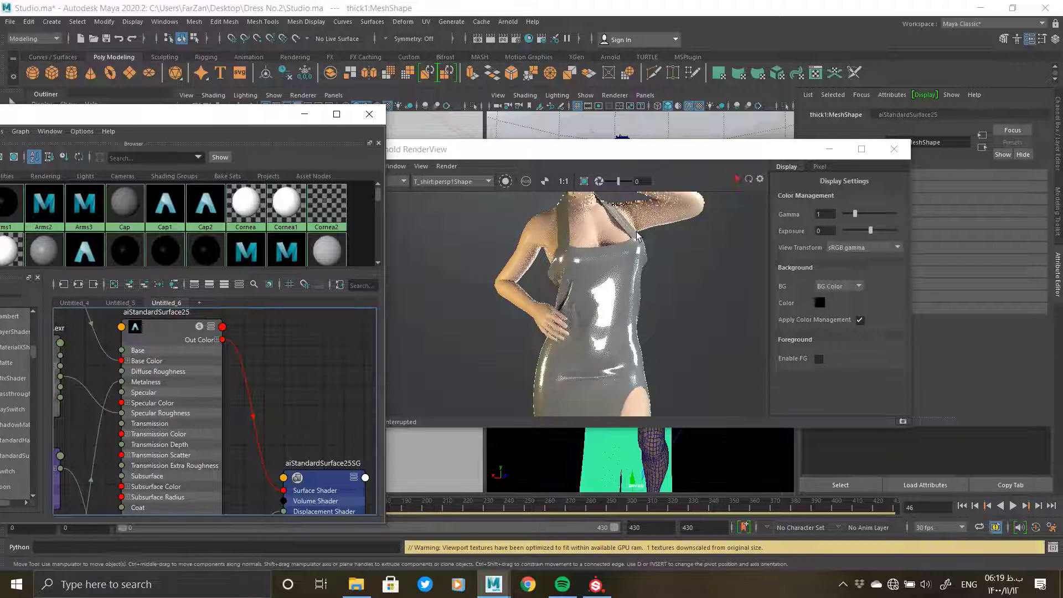
Step: Restart the Arnold render and inspect the dress's bodice and the wavy pattern on its skirt
scroll(636, 237, down, 5)
click(736, 179)
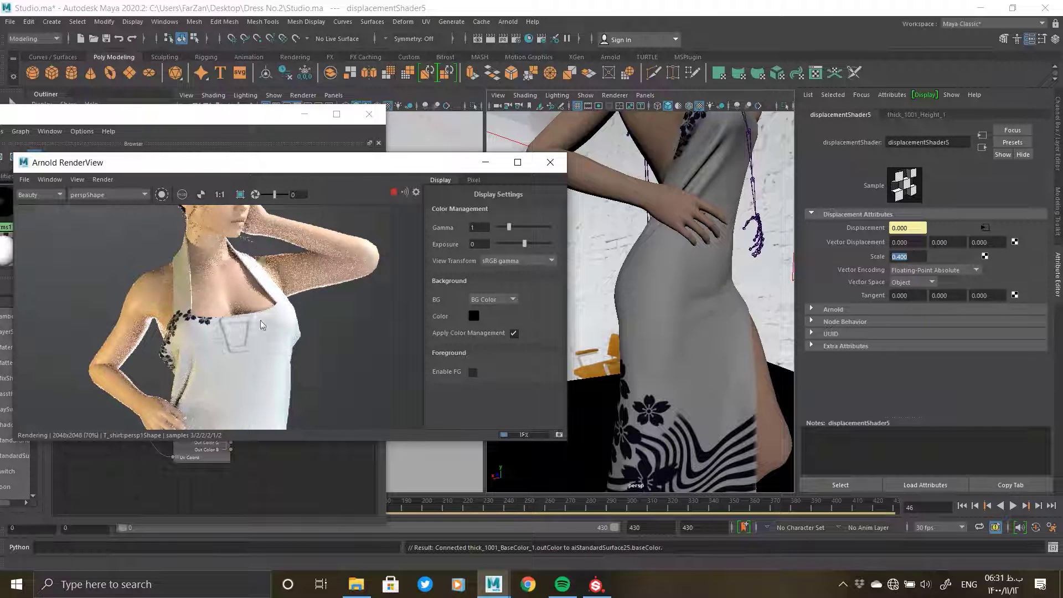
scroll(260, 221, up, 5)
scroll(267, 221, down, 5)
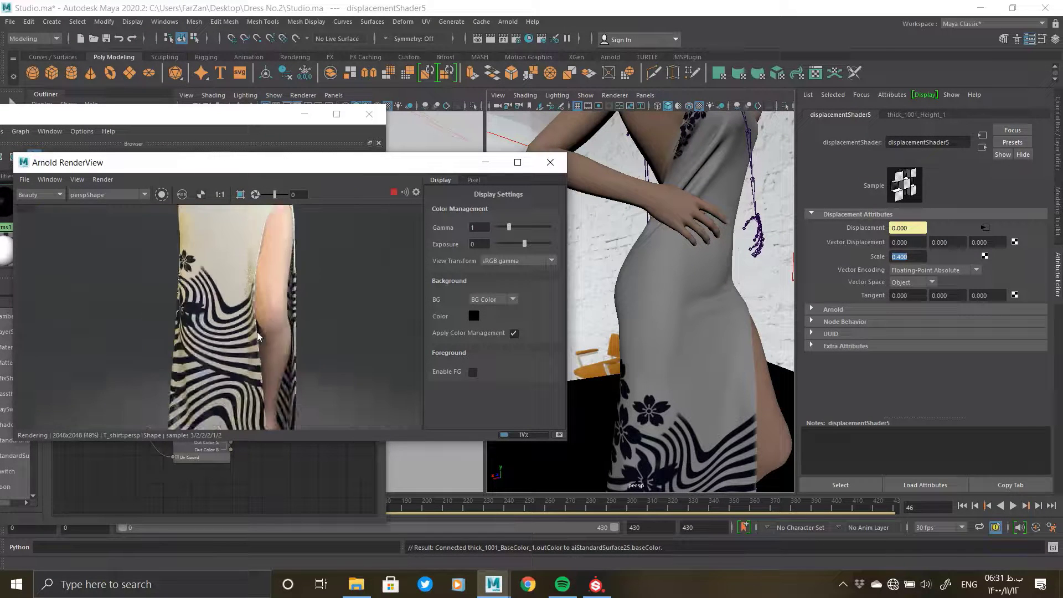